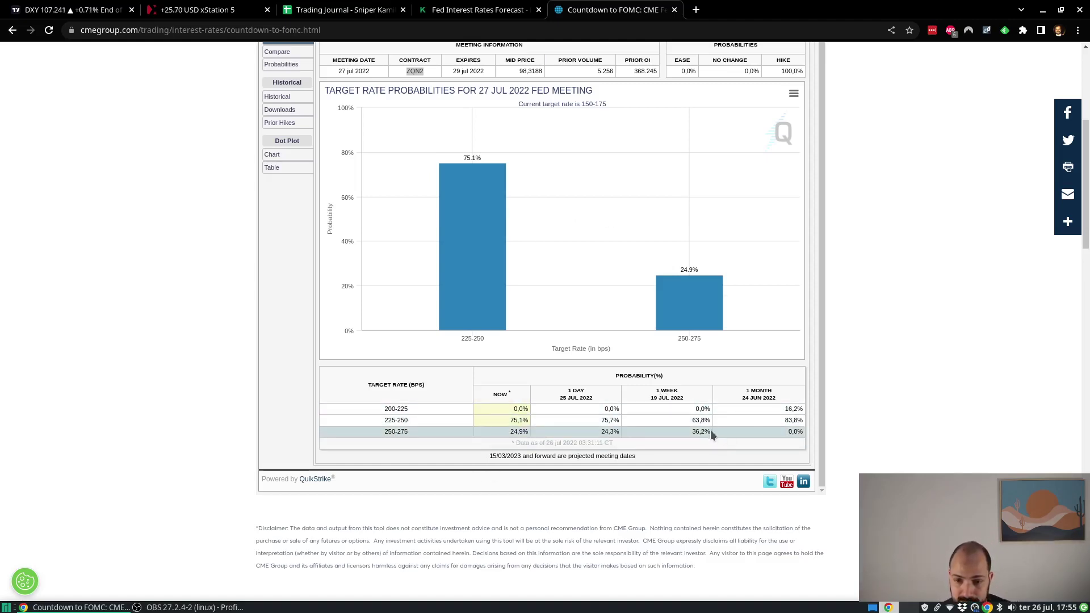
Step: Examine the current, one-day, one-week and one-month target rate probabilities for the 27 Jul 2022 Fed meeting
left_click_drag(690, 435, 704, 433)
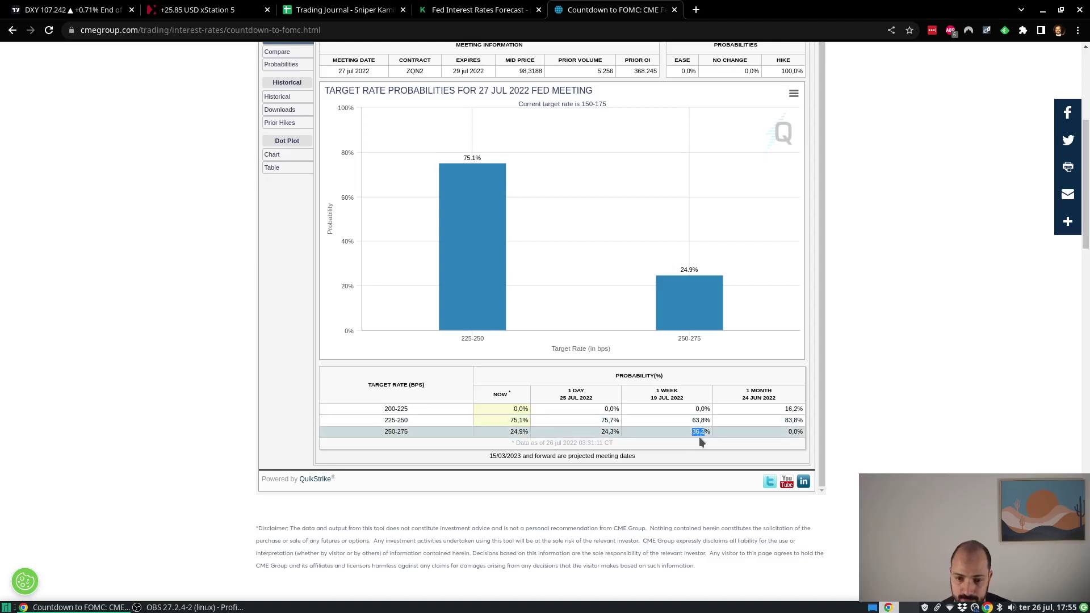
left_click(510, 433)
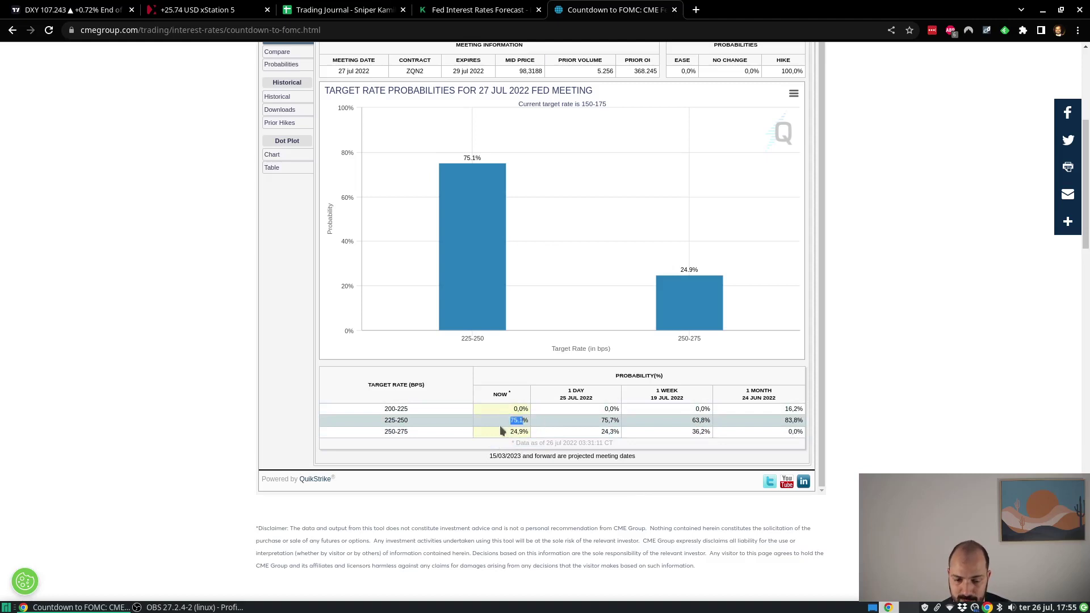
left_click_drag(501, 431, 531, 423)
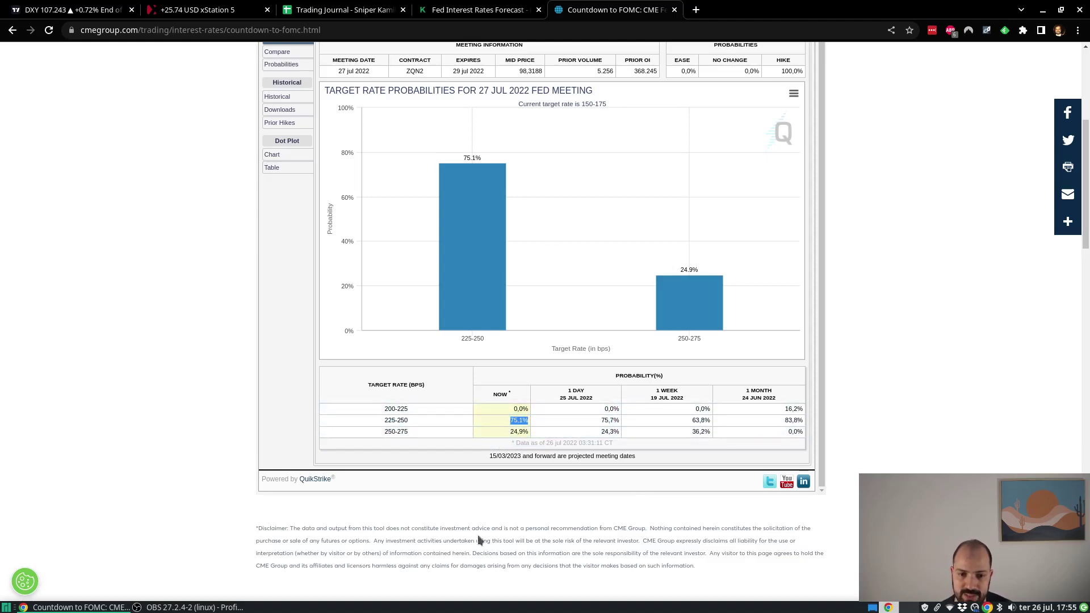
scroll(497, 448, "up", 1)
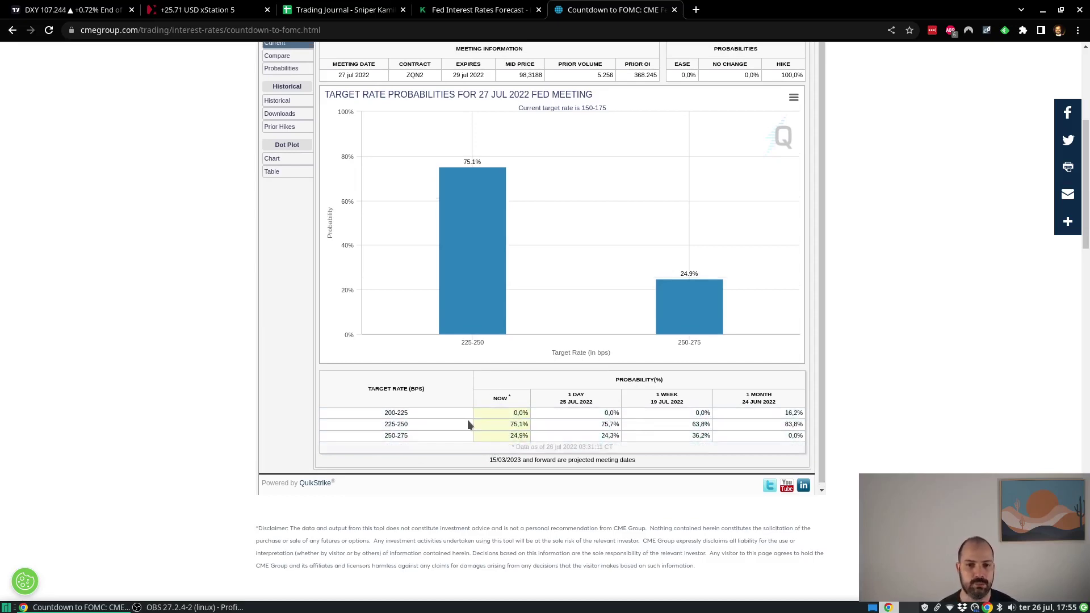
scroll(213, 373, "up", 5)
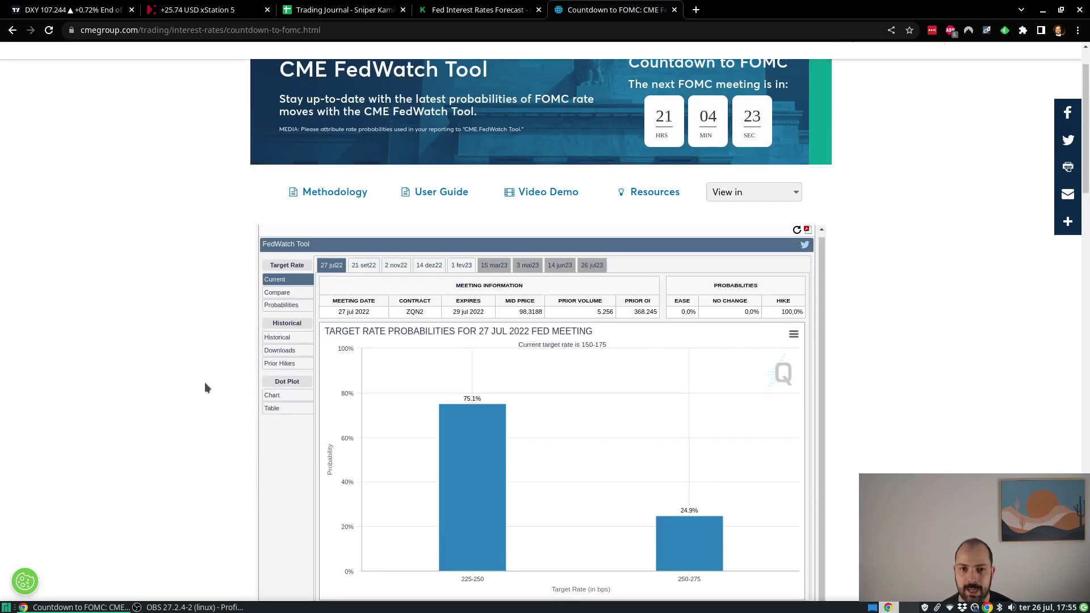
scroll(205, 383, "down", 4)
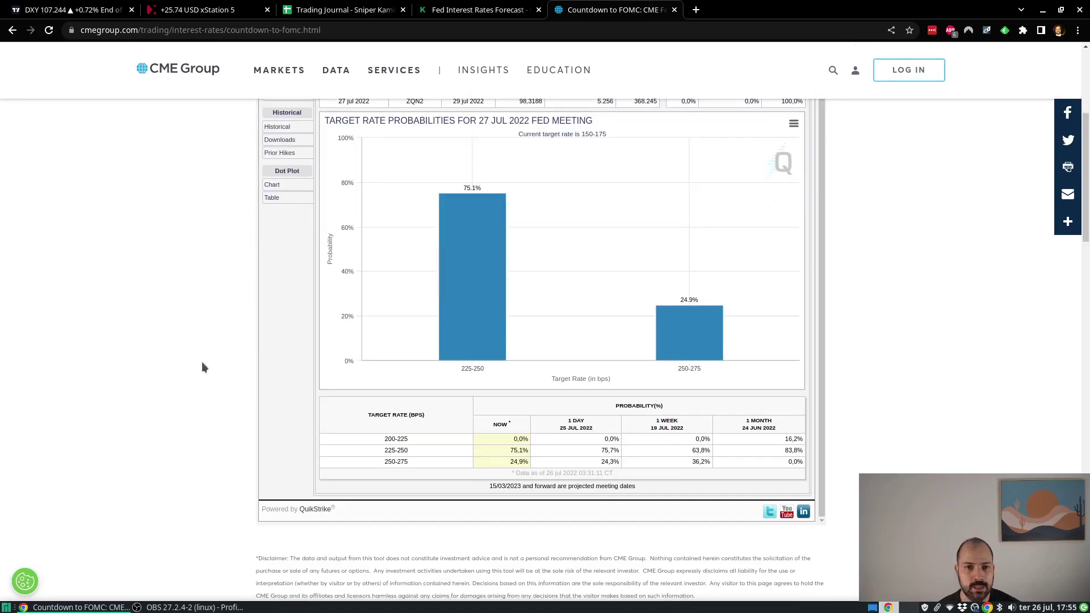
Step: Close the Fed Interest Rates Forecast and CME FedWatch pages and switch to the TradingView chart
left_click(539, 11)
left_click(539, 11)
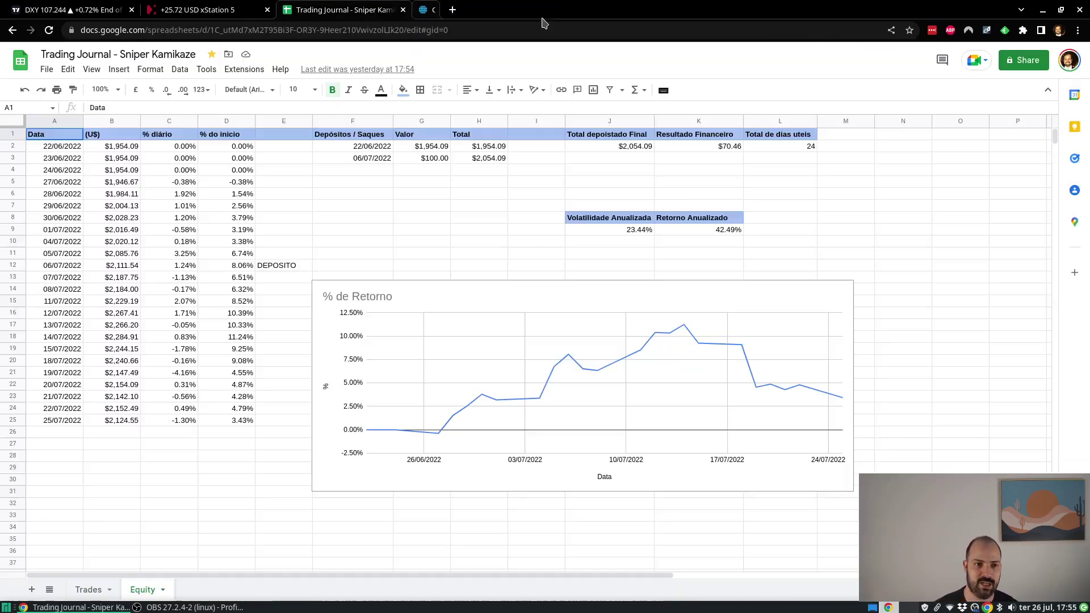
left_click(77, 4)
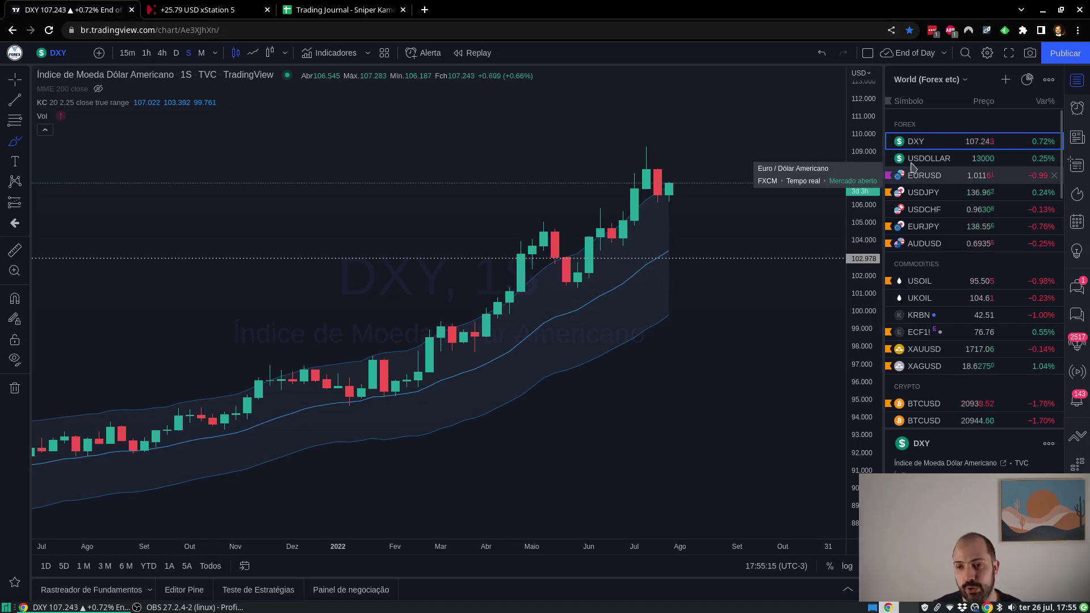
Step: In the Trading Journal's Equity sheet, enter the date 26/07/2022 in cell A26
left_click(335, 8)
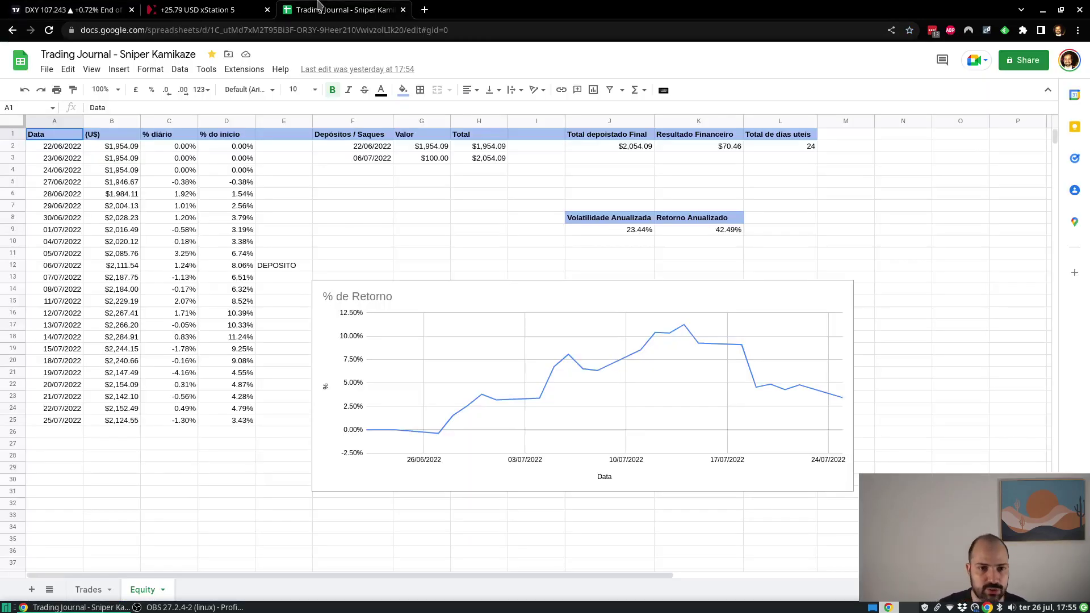
left_click(156, 431)
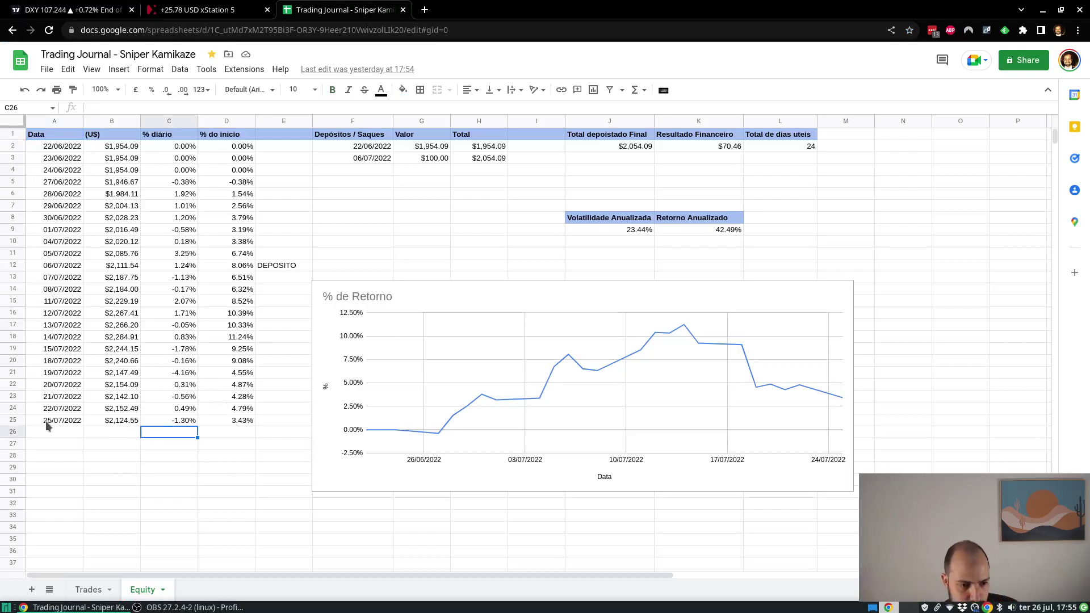
left_click(62, 409)
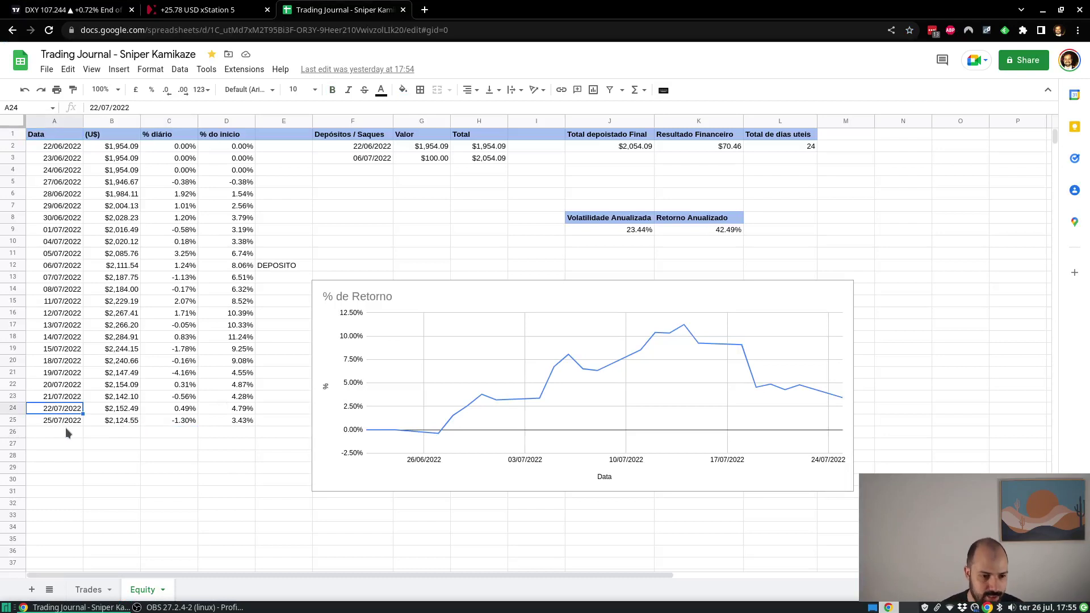
left_click(72, 432)
type("26/")
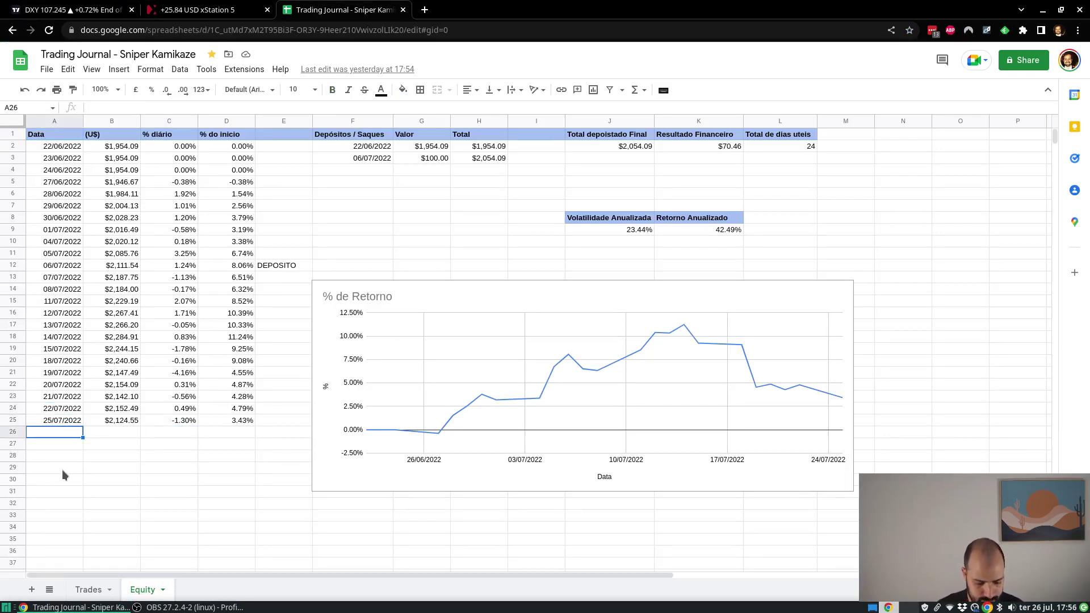
type("07/2022")
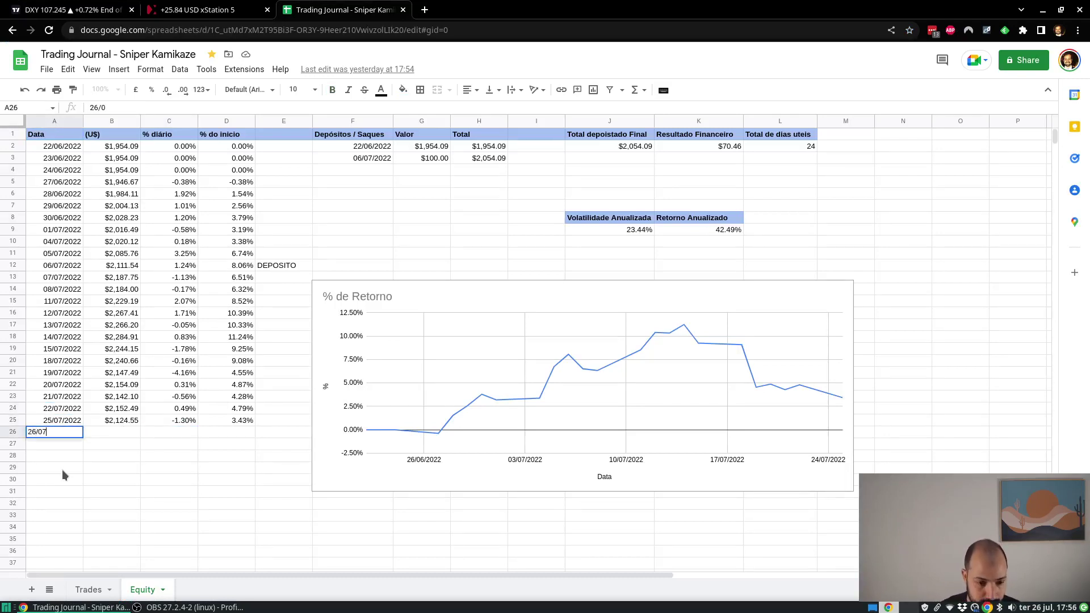
key("Return")
key("Up")
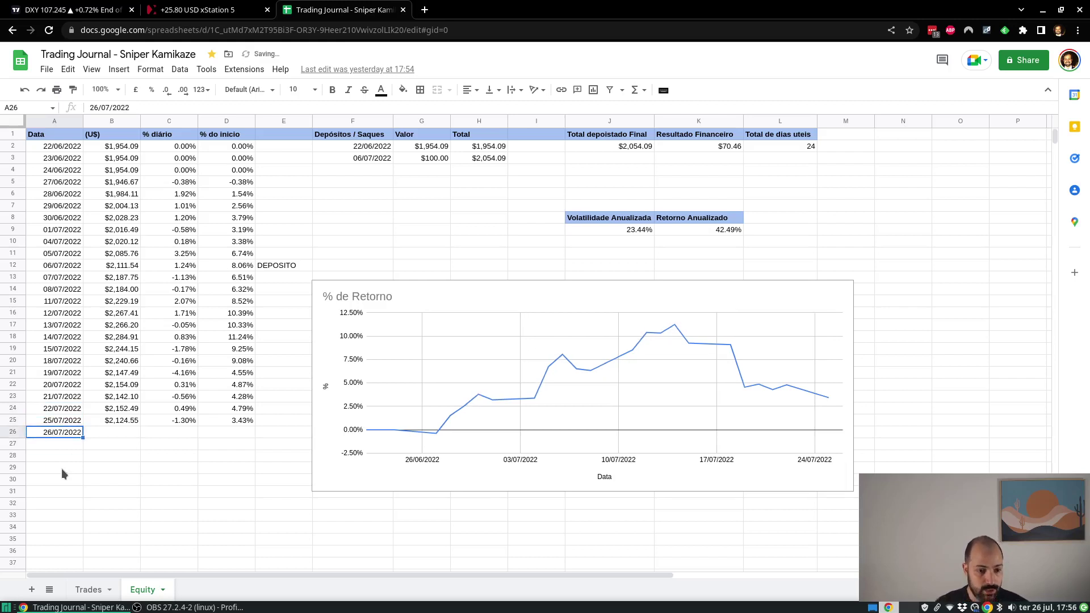
key("Right")
key("Up")
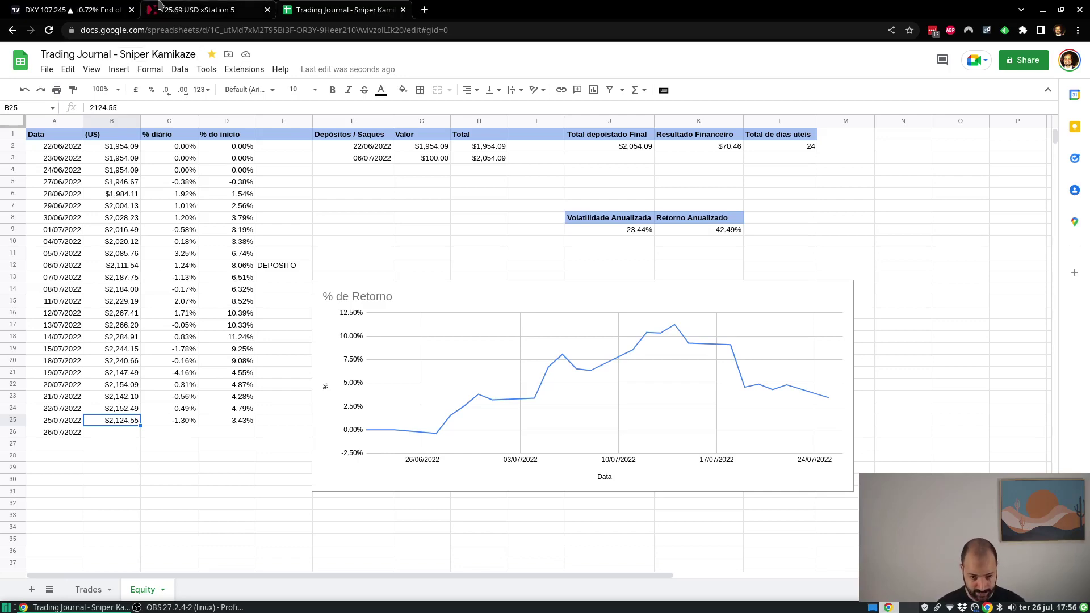
Step: Switch to TradingView and display the EURUSD chart on the daily timeframe
left_click(71, 10)
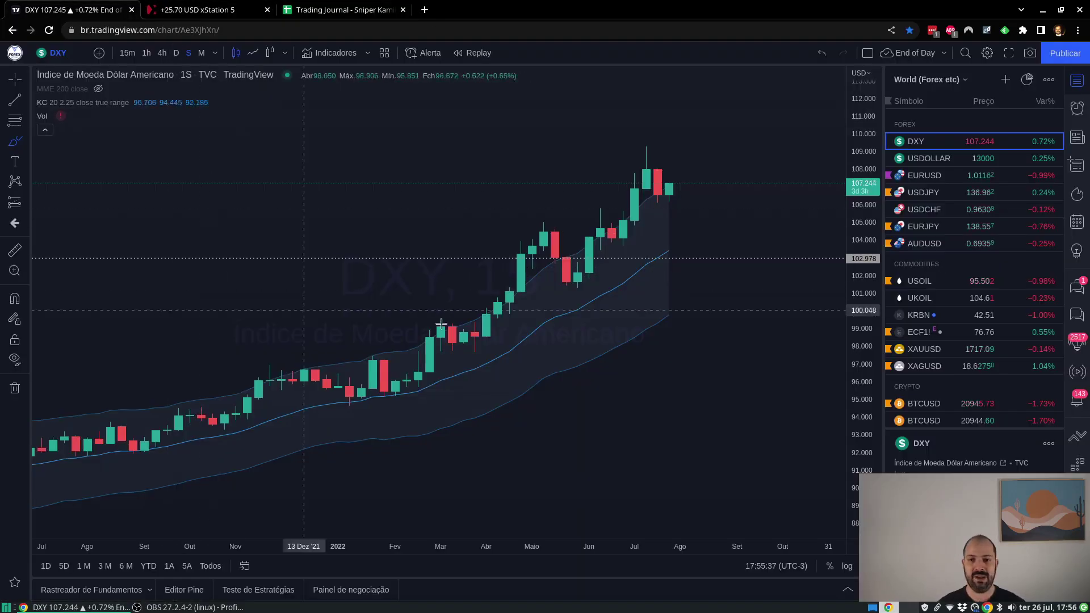
left_click(914, 180)
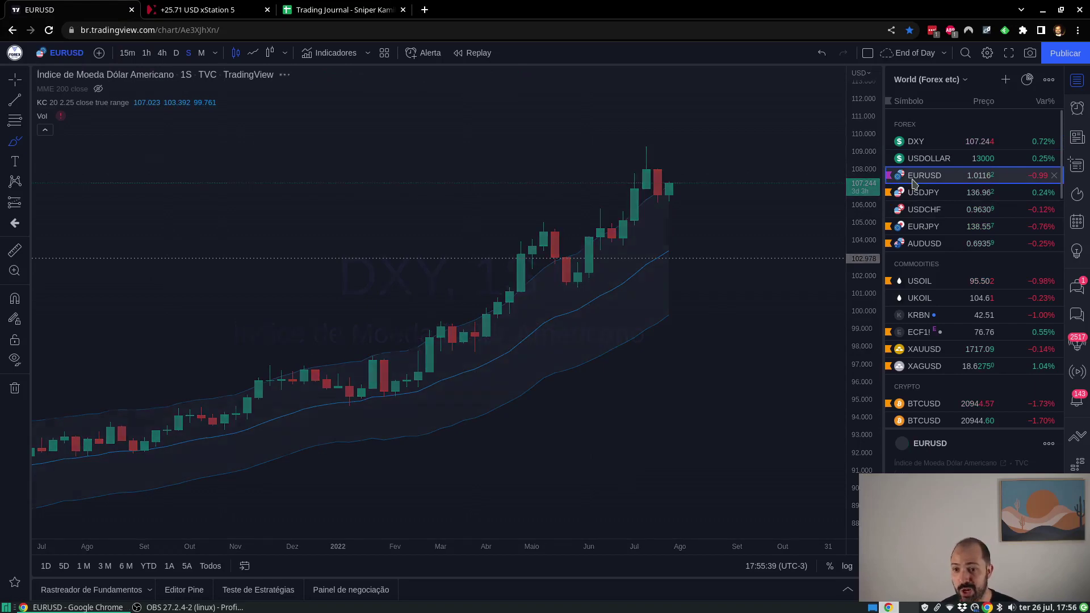
left_click(176, 53)
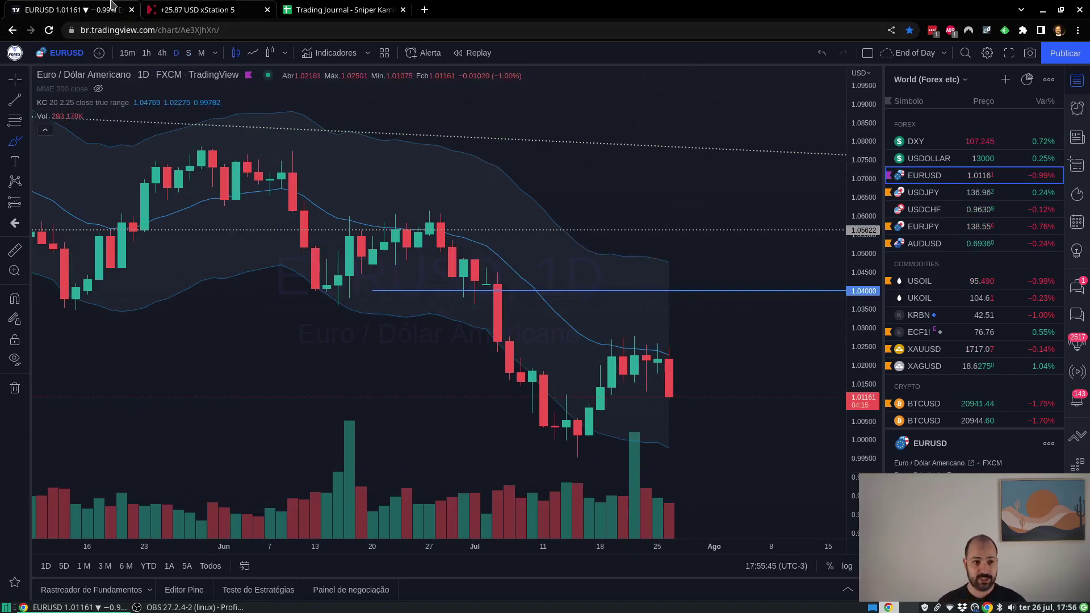
Step: Switch to xStation 5 and bring up the EURUSD D1 chart in place of the economic calendar
left_click(160, 6)
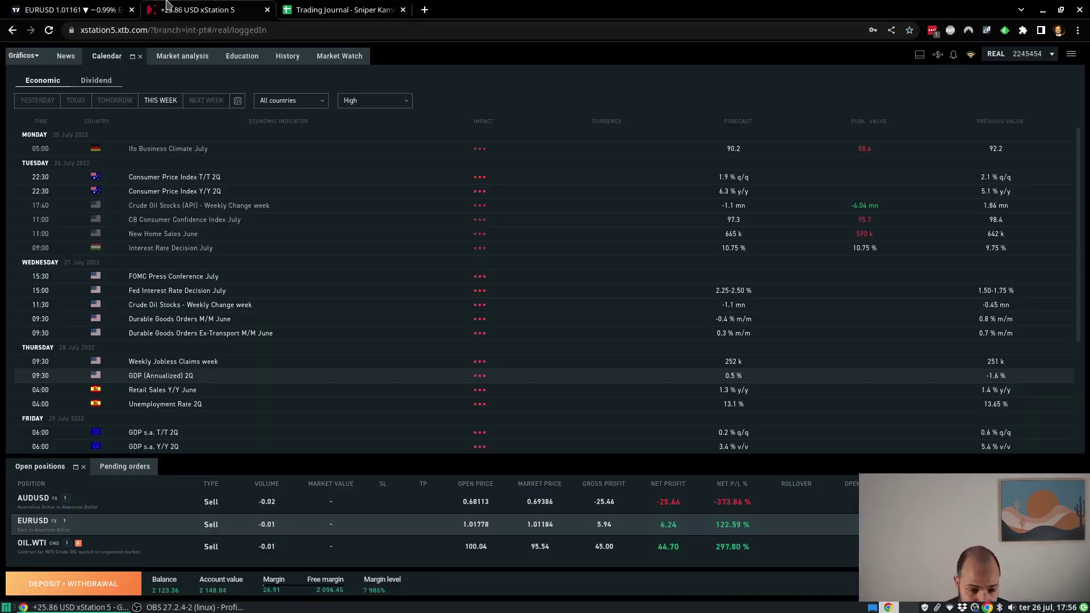
left_click(17, 56)
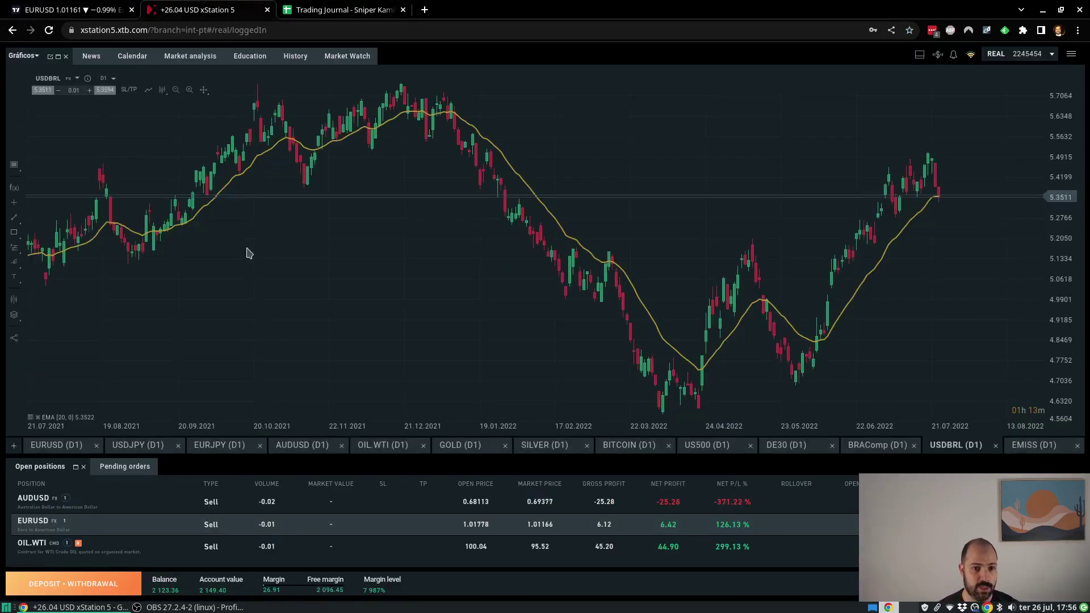
left_click(57, 445)
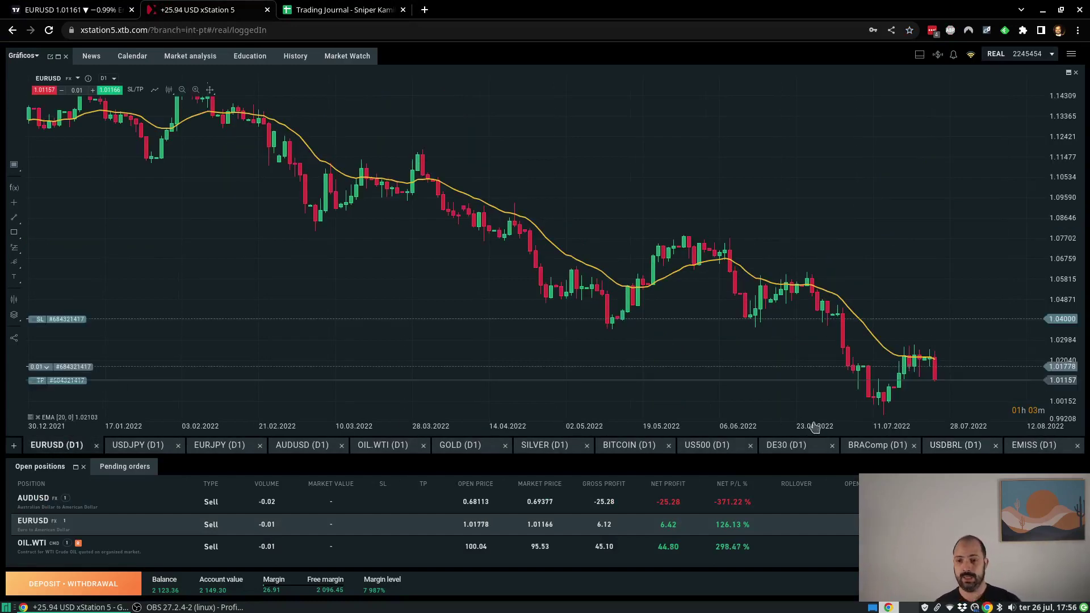
scroll(718, 393, "up", 2)
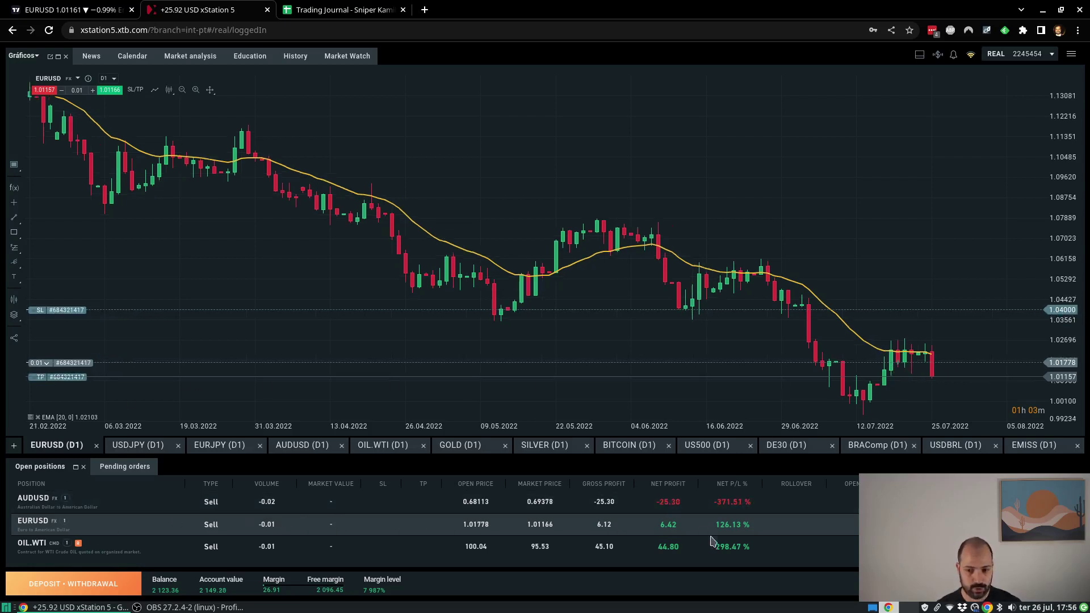
Step: Expand the open EURUSD sell position, review its order details including the stop loss, and close the dialog without changes
left_click(80, 527)
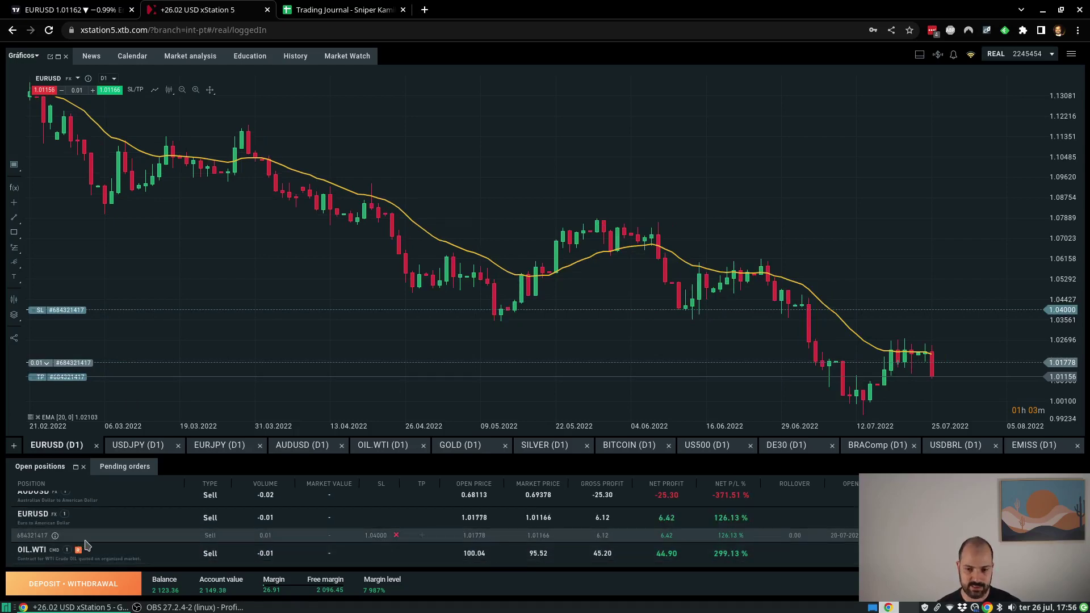
double_click(86, 537)
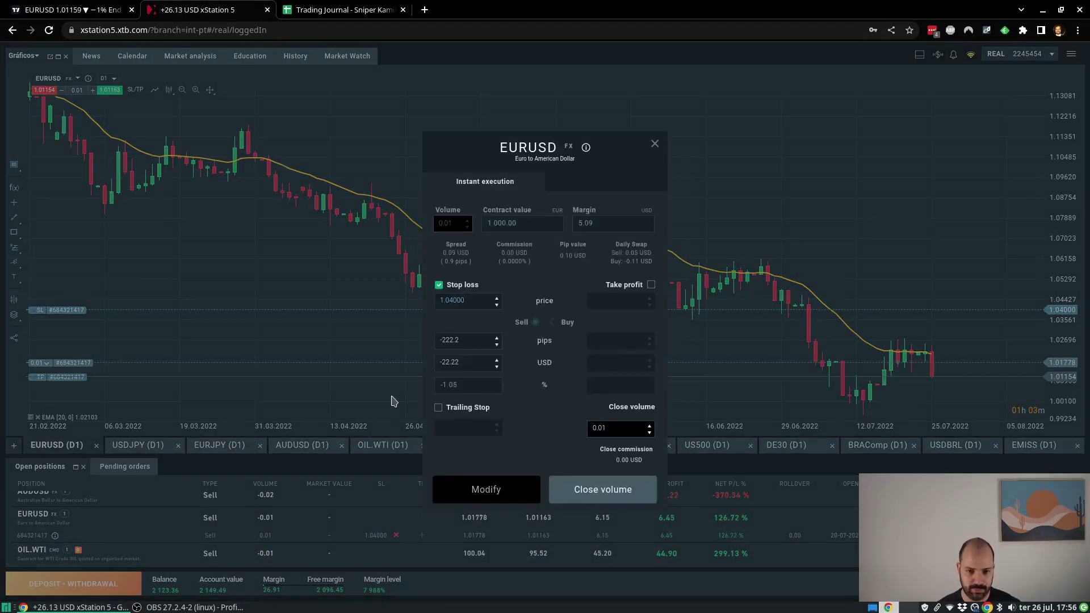
left_click(654, 146)
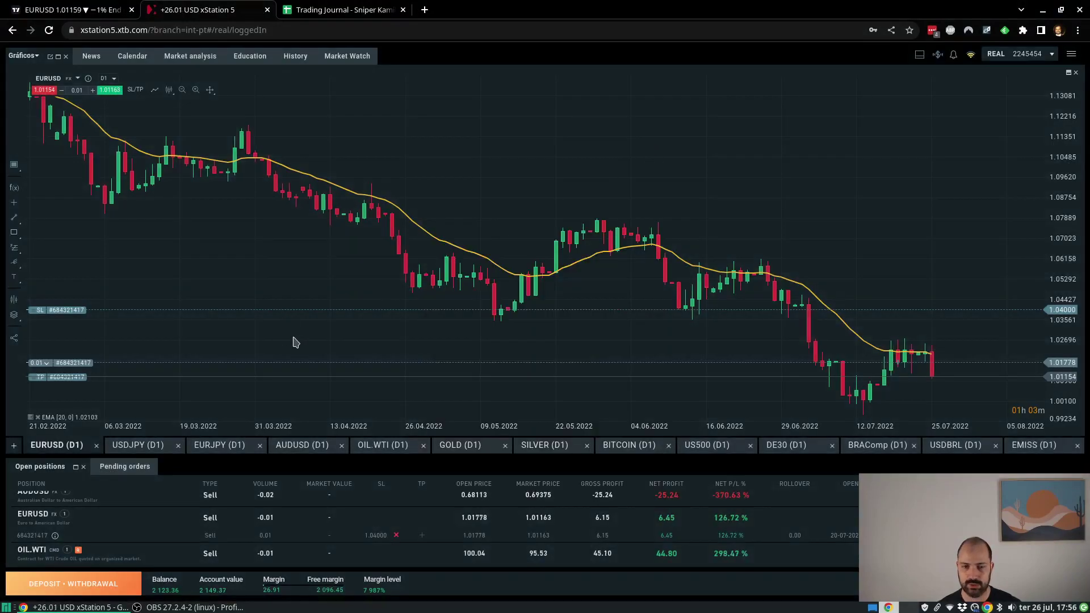
Step: Switch back to TradingView and examine the recent price action and Keltner channel on the daily EURUSD chart
left_click(73, 10)
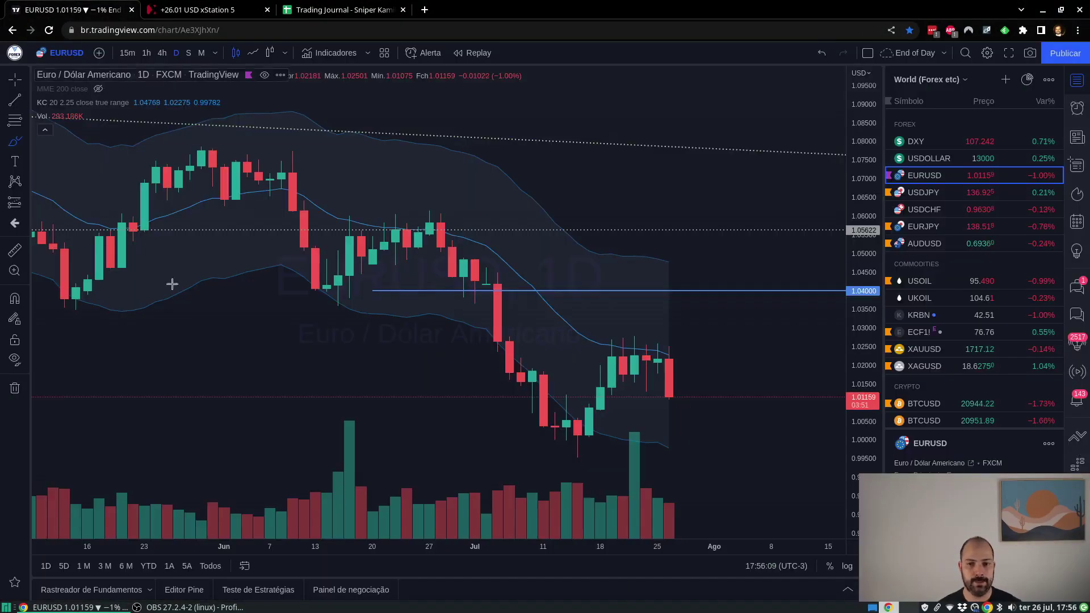
scroll(92, 401, "down", 2)
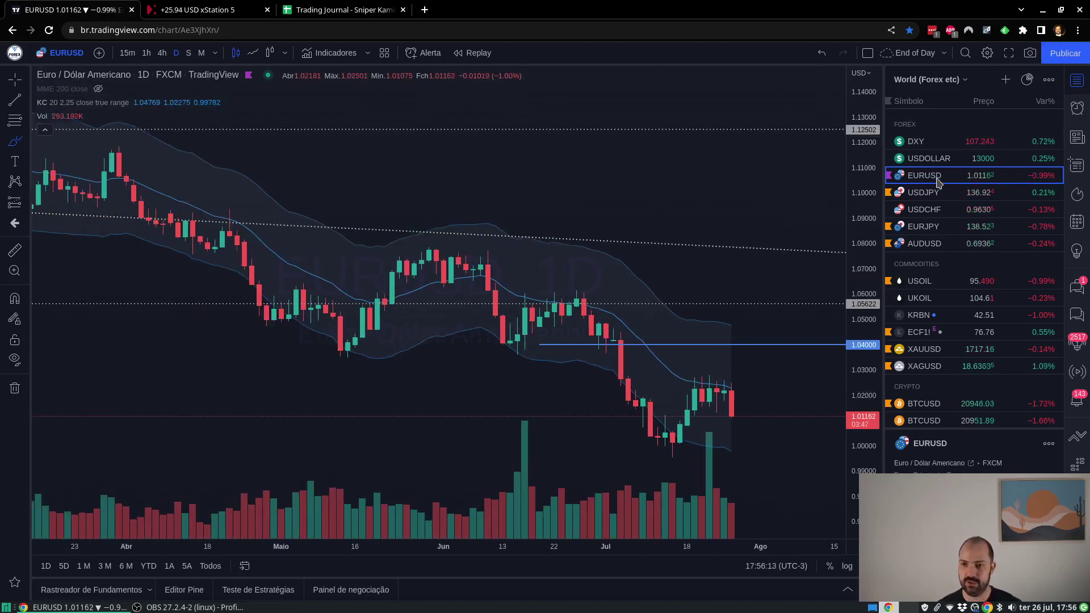
scroll(631, 382, "down", 1)
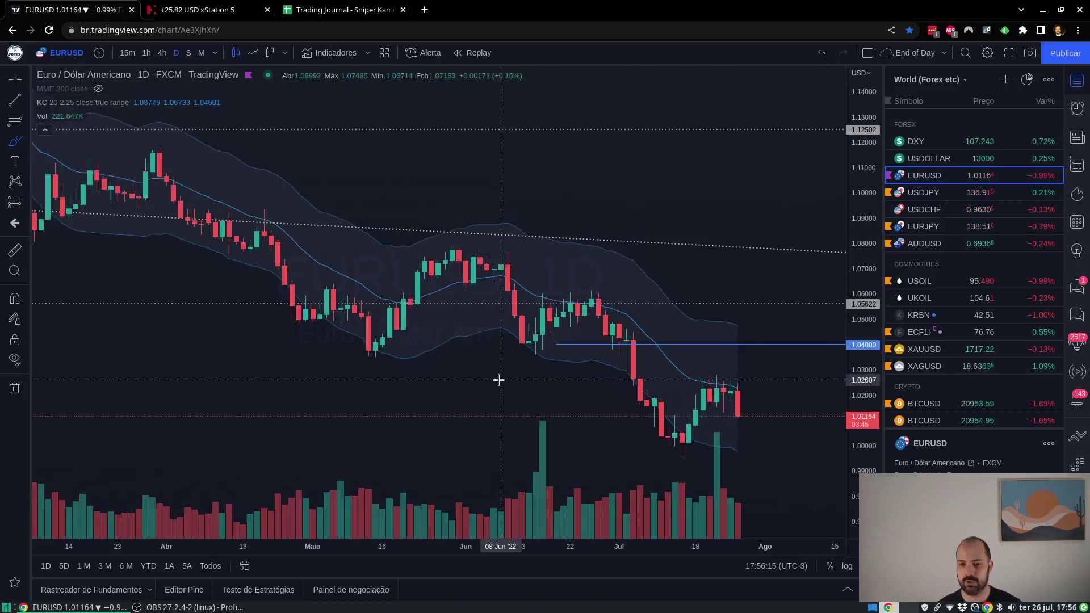
scroll(498, 377, "up", 2)
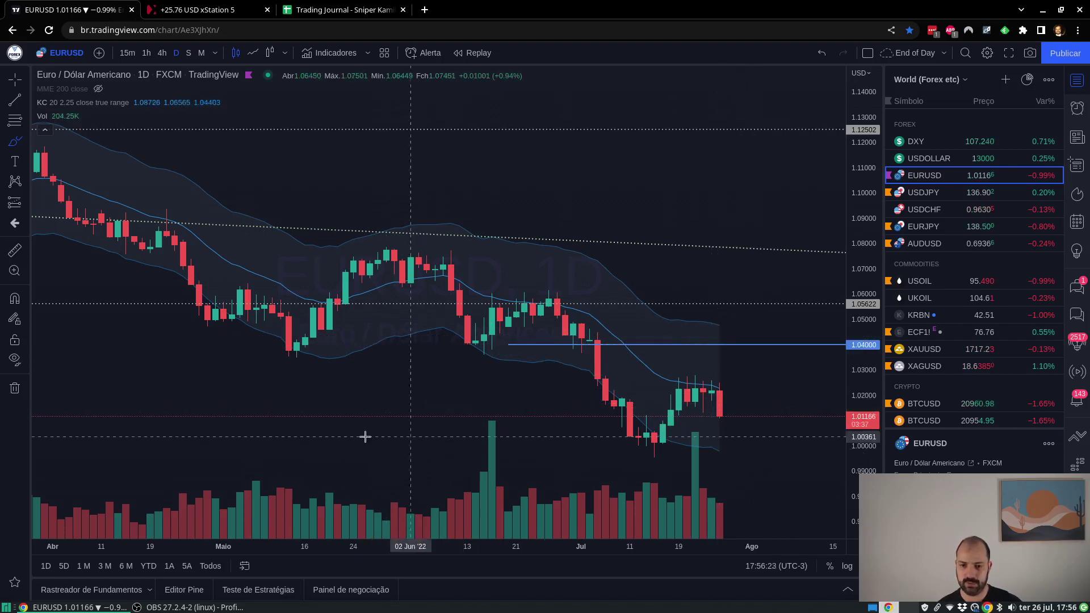
scroll(273, 421, "down", 2)
scroll(273, 421, "up", 2)
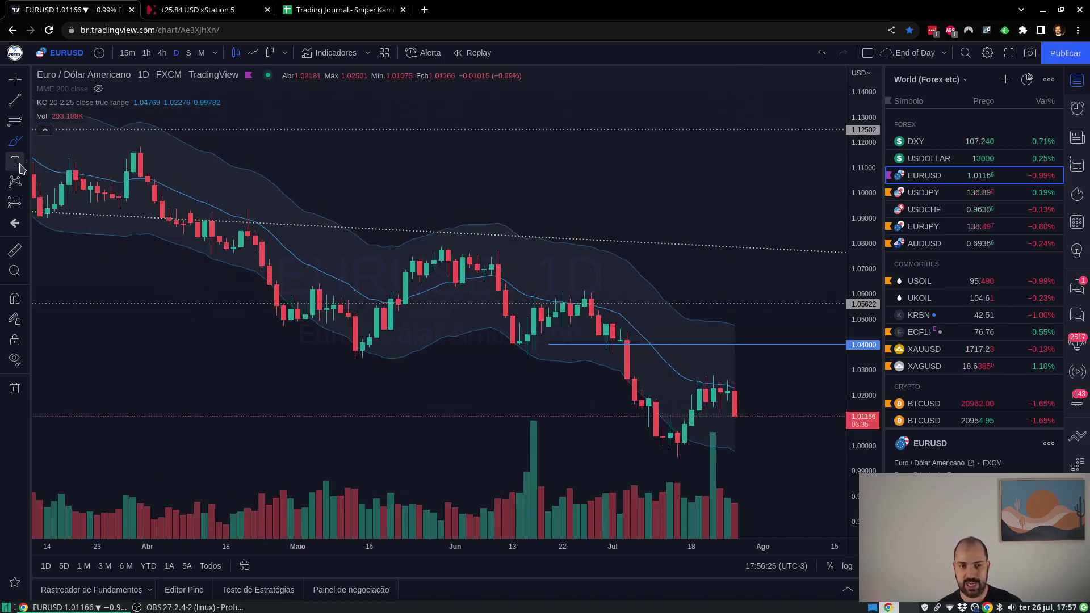
scroll(263, 199, "down", 3)
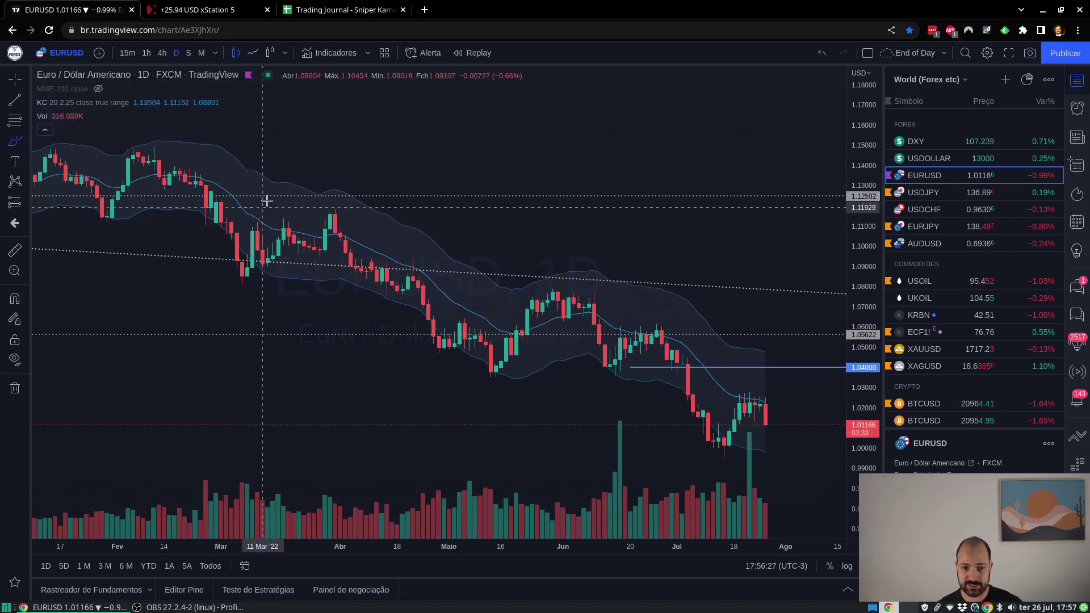
Step: Change the EURUSD chart to the weekly timeframe and examine the latest candles and volume
left_click(191, 54)
scroll(644, 457, "up", 3)
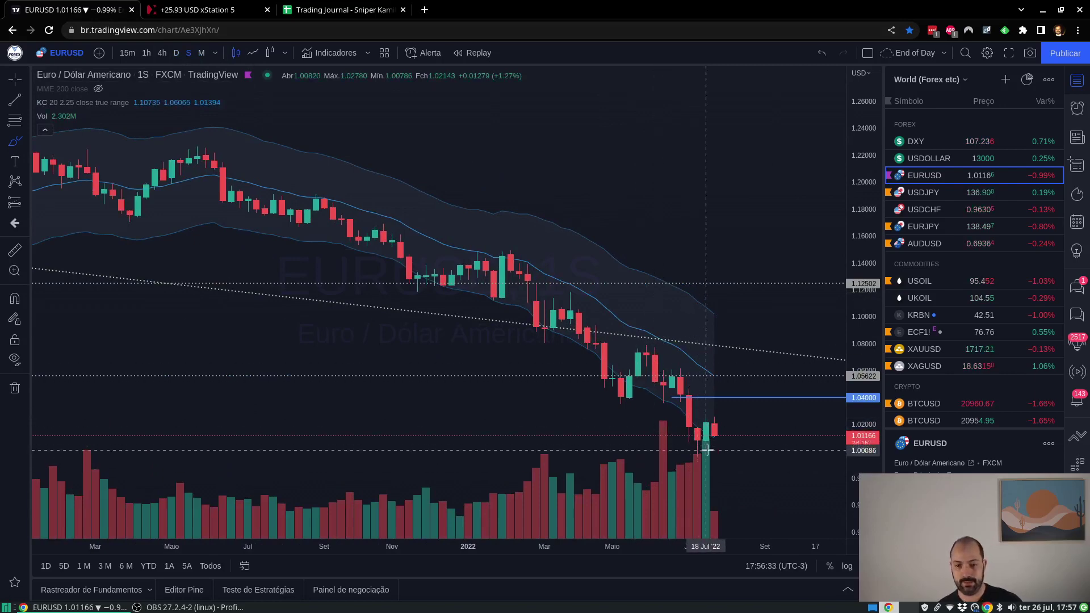
scroll(653, 418, "up", 2)
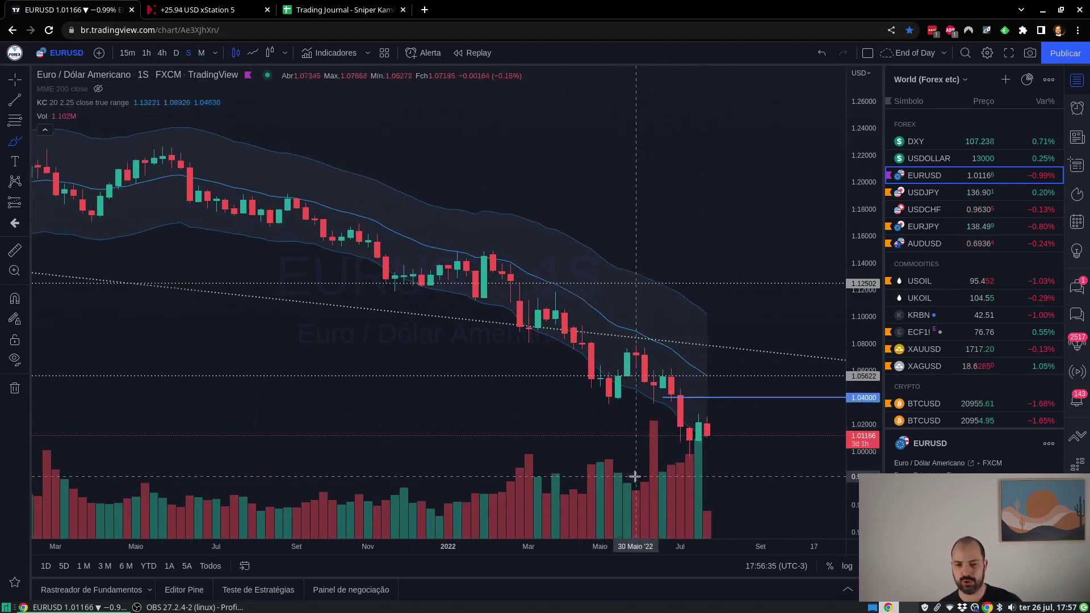
scroll(652, 434, "down", 2)
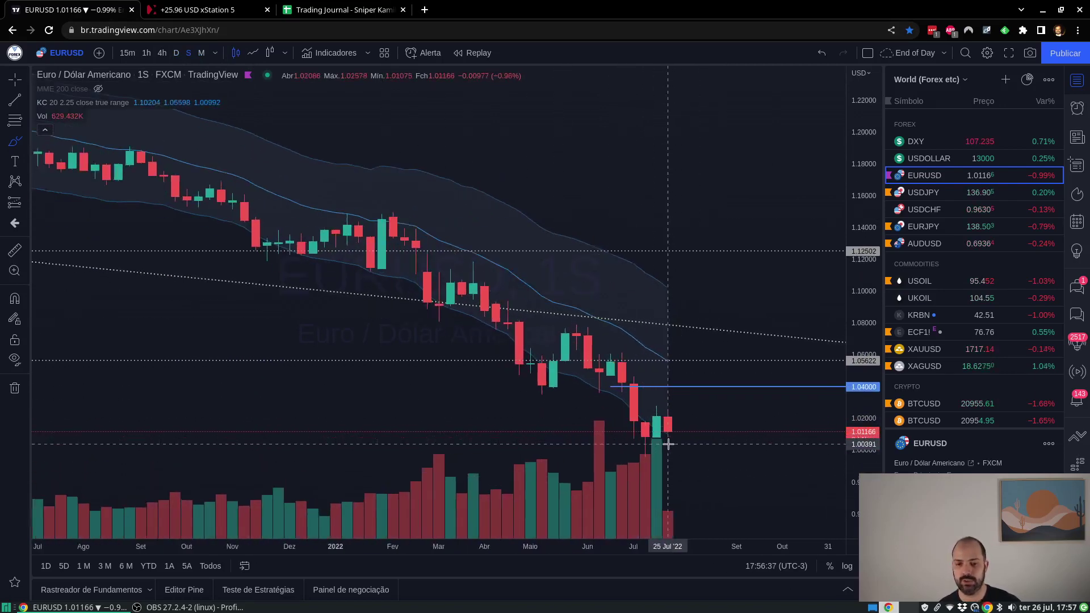
scroll(655, 437, "up", 3)
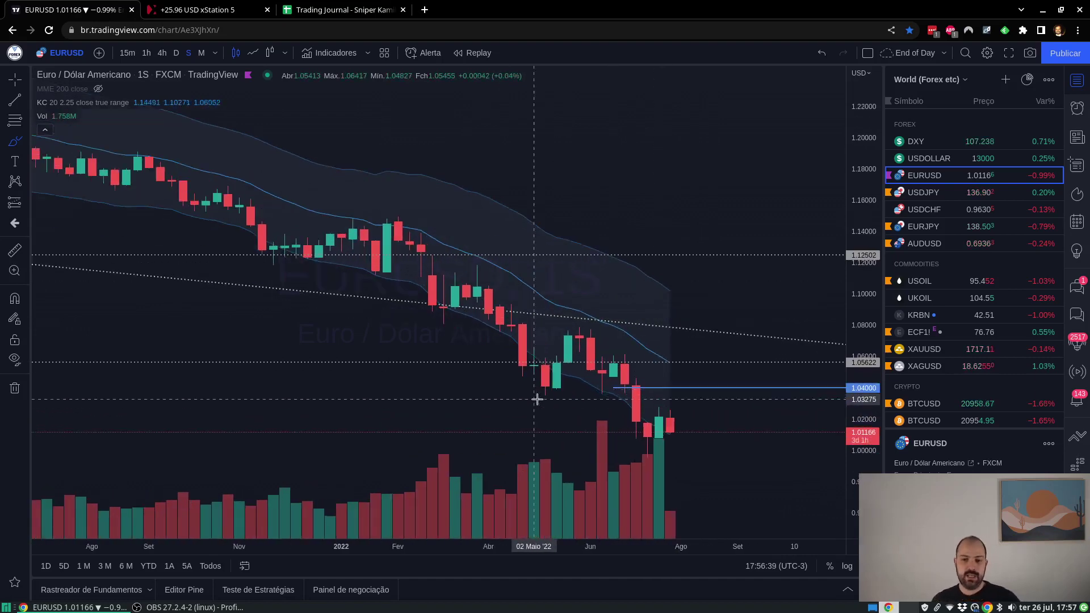
Step: Switch to xStation 5, check the open EURUSD sell position's order details including the stop loss, and close them without changes
scroll(312, 309, "down", 1)
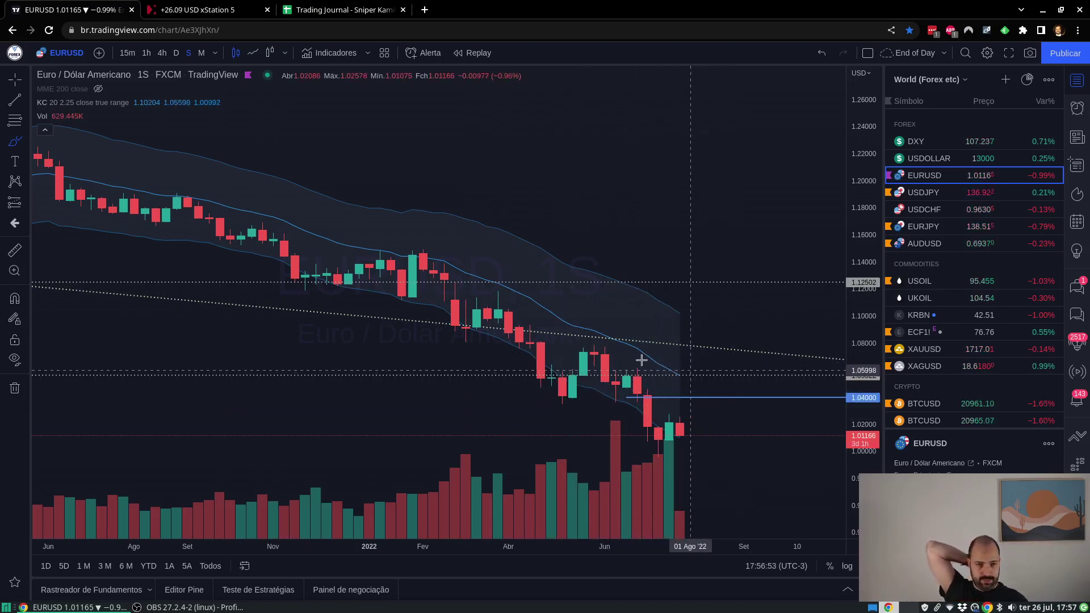
left_click(181, 6)
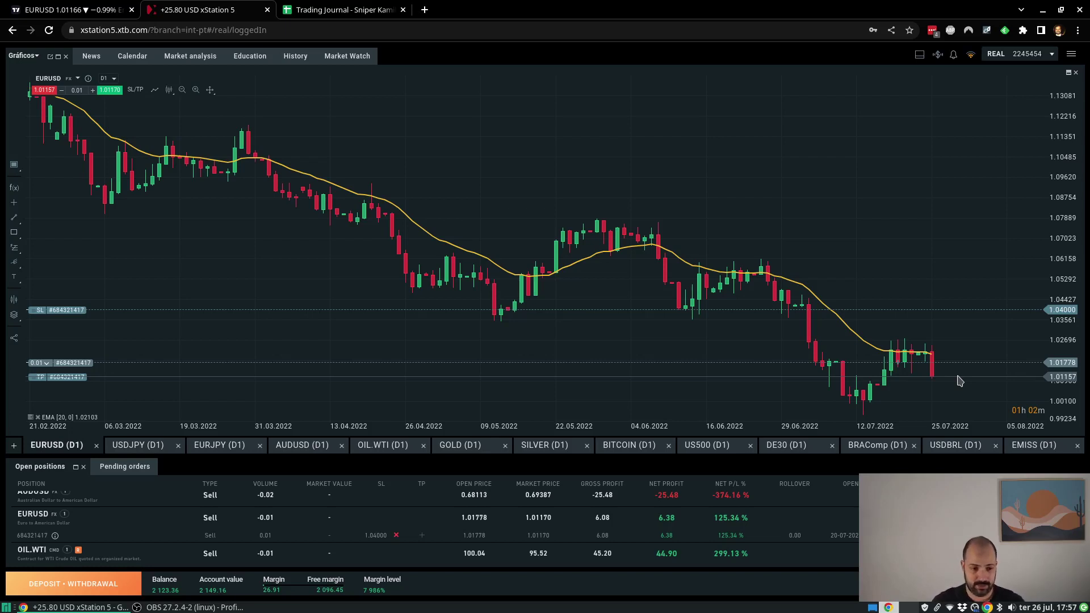
left_click(67, 538)
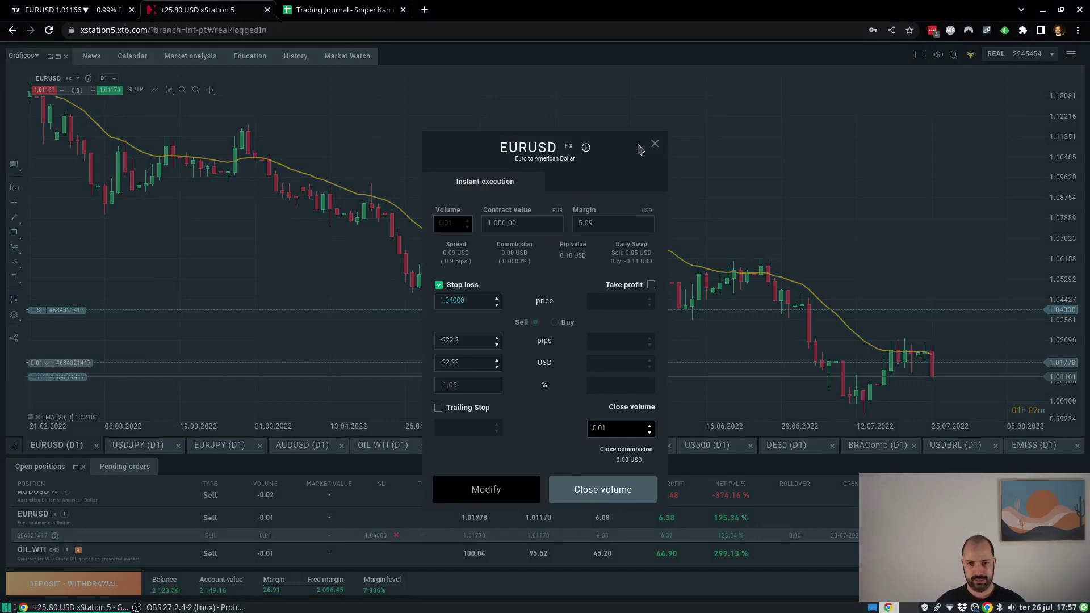
left_click(655, 146)
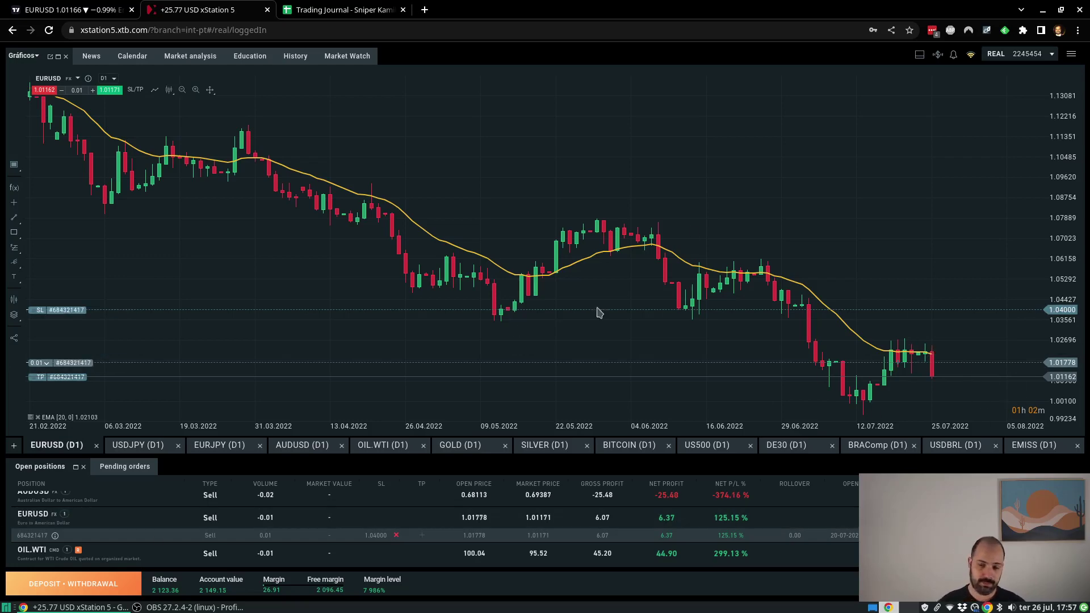
Step: Return to TradingView and examine the USDJPY chart on the daily timeframe
left_click(73, 5)
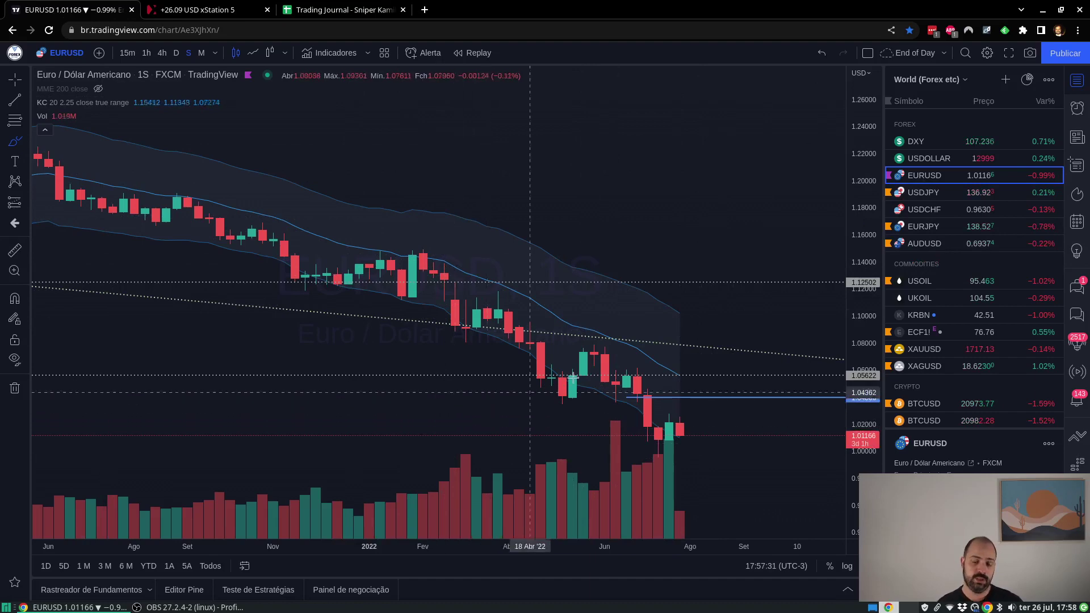
key("Down")
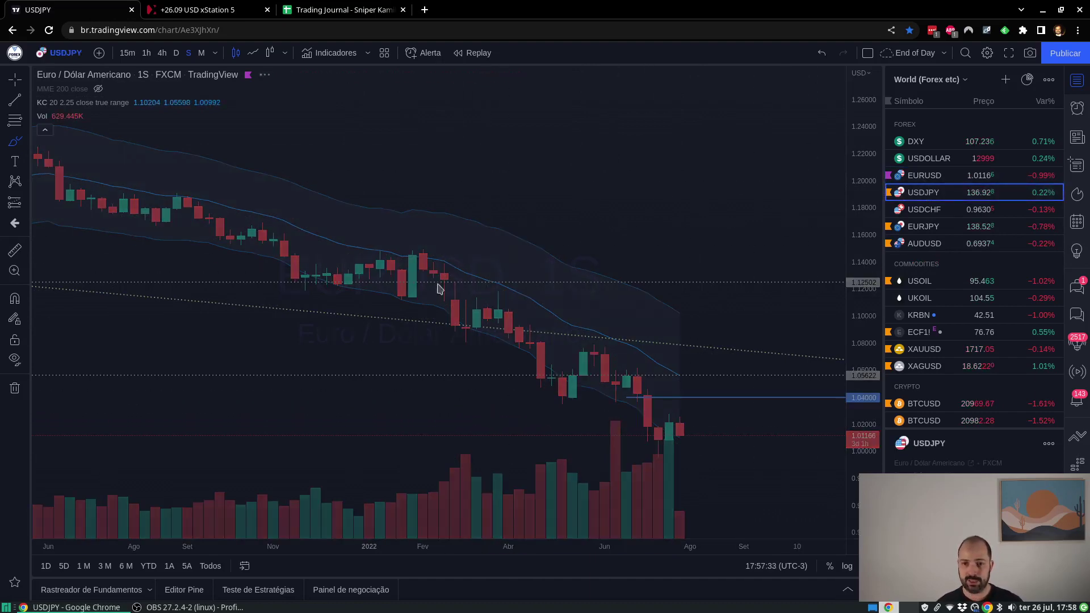
type("1D")
key("Return")
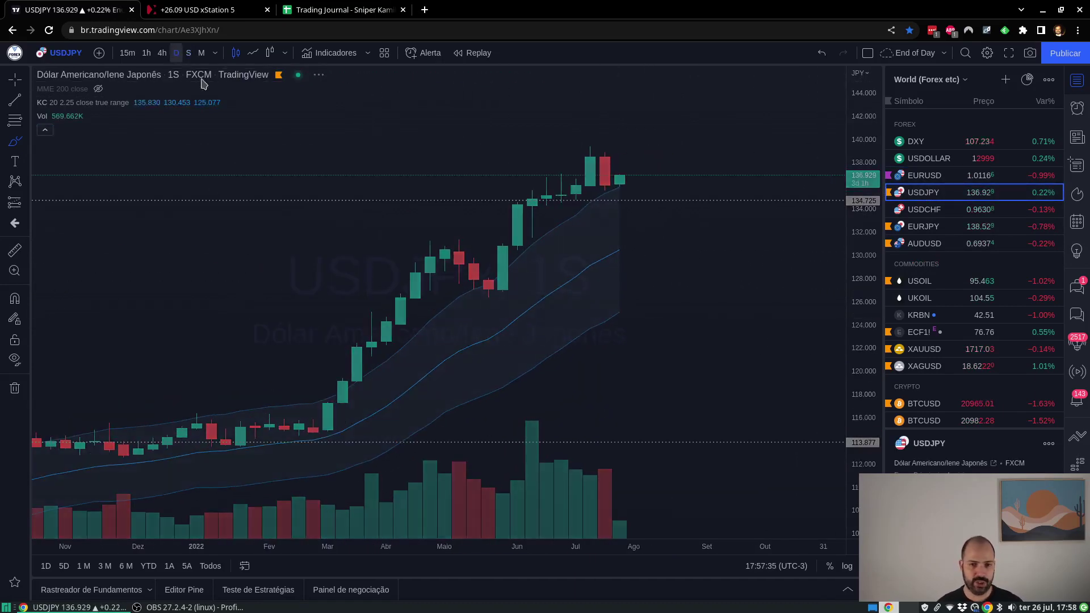
scroll(418, 367, "down", 5)
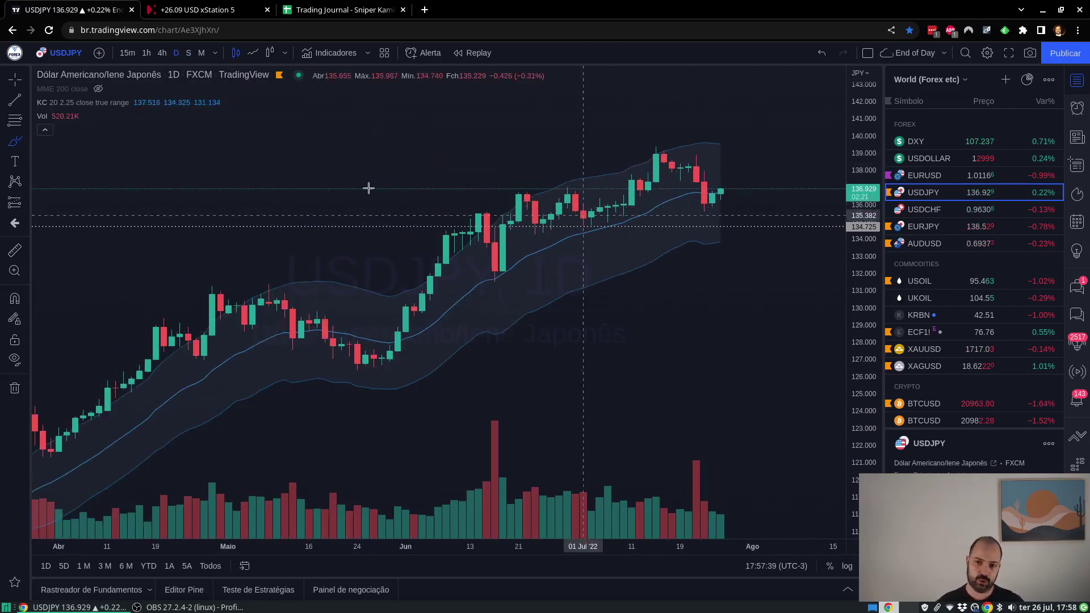
Step: Change the chart to the monthly timeframe and compare the long-term trends of USDJPY and EURUSD
left_click(189, 53)
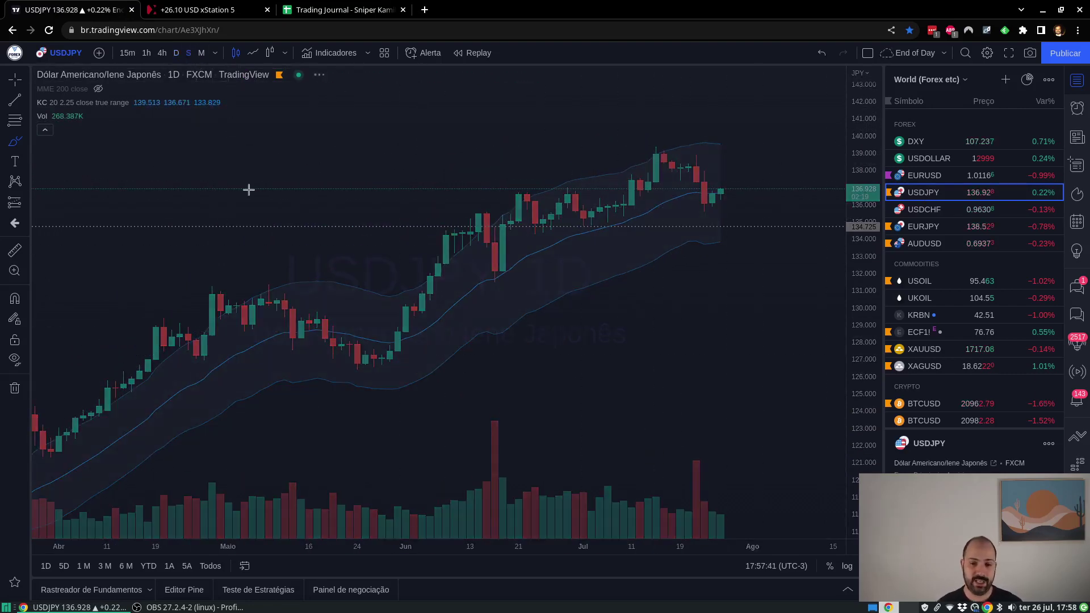
left_click(202, 53)
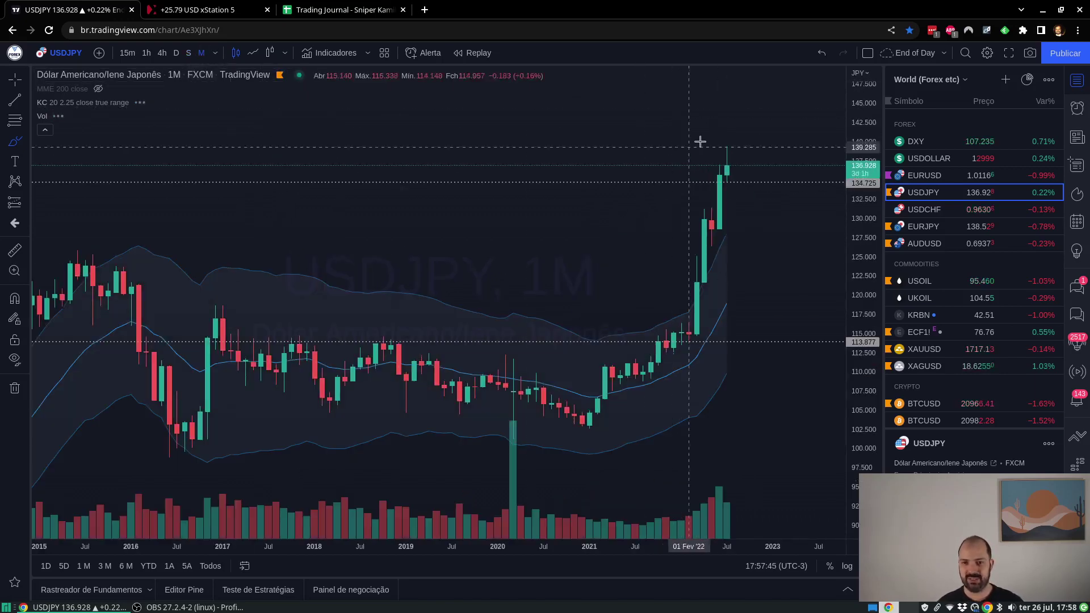
left_click(909, 176)
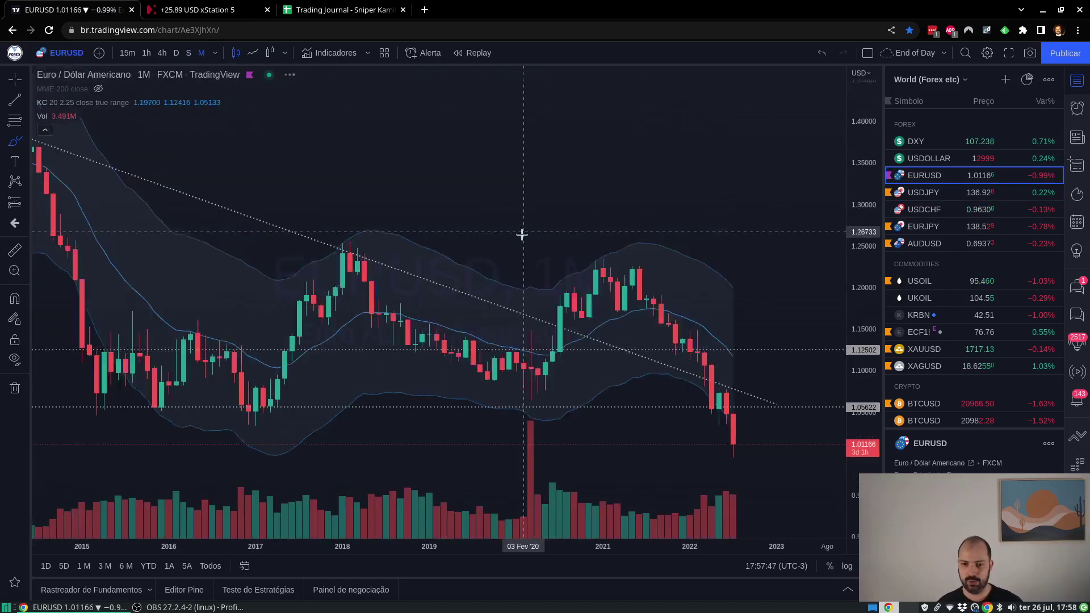
scroll(495, 464, "up", 2)
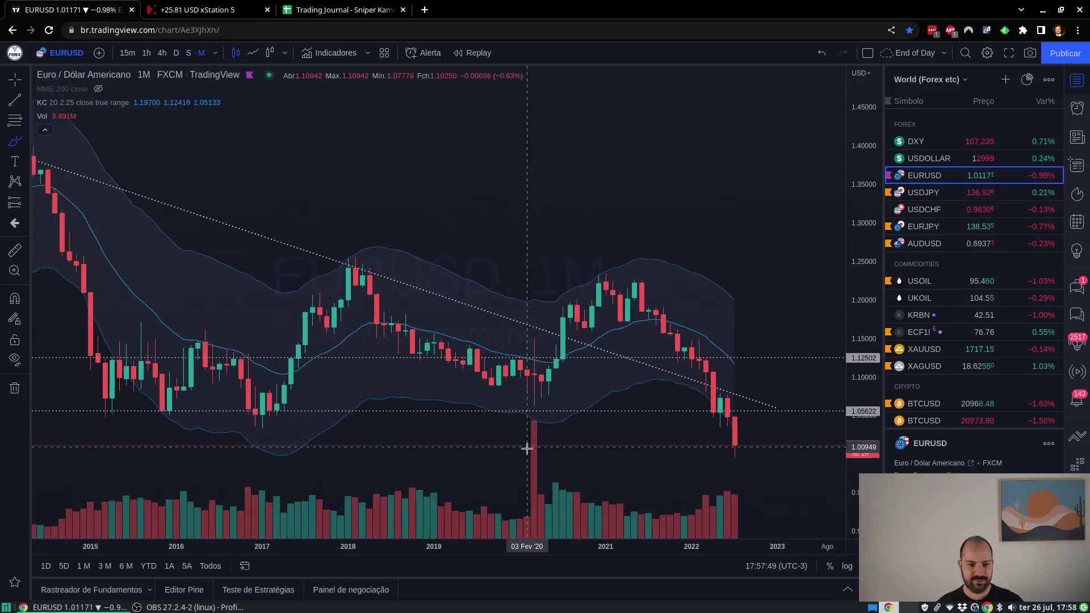
scroll(530, 429, "up", 2)
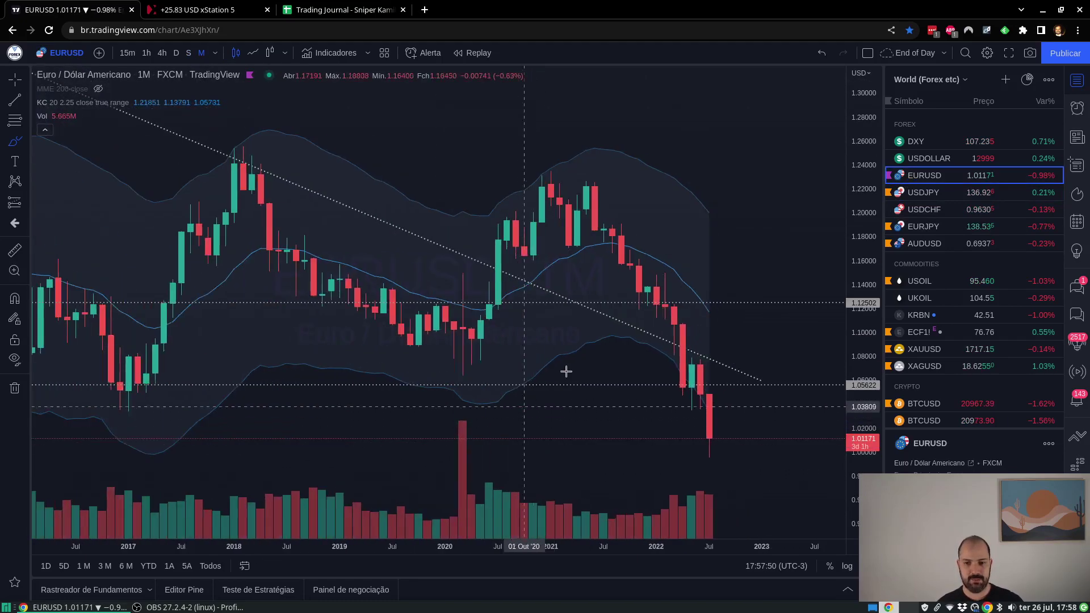
left_click(922, 193)
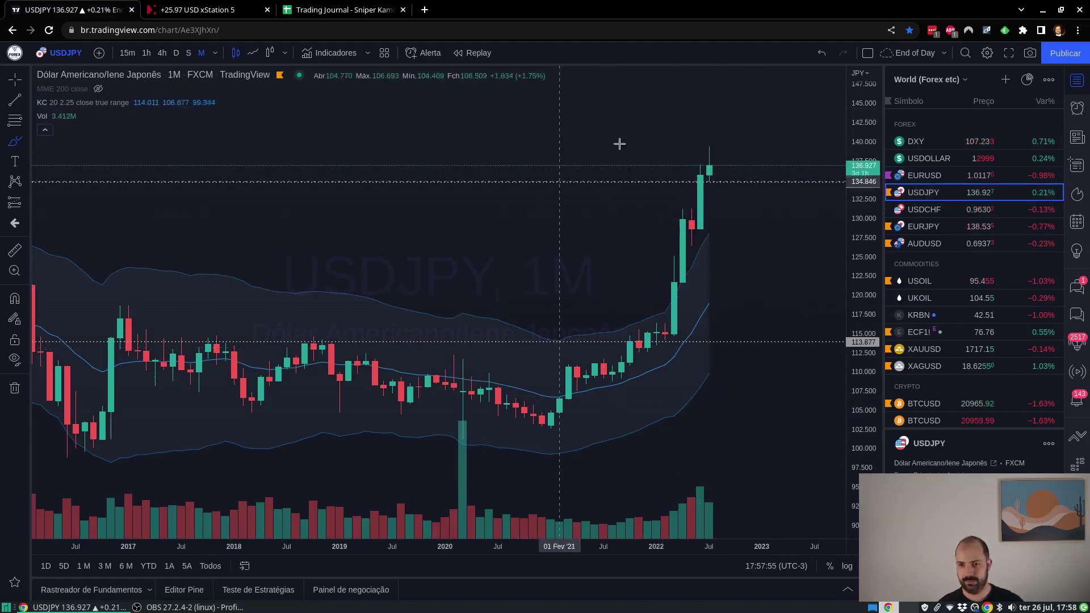
Step: Bring up the weekly EURJPY chart and delete the hand-drawn yellow price path, keeping the horizontal yellow line
left_click(953, 230)
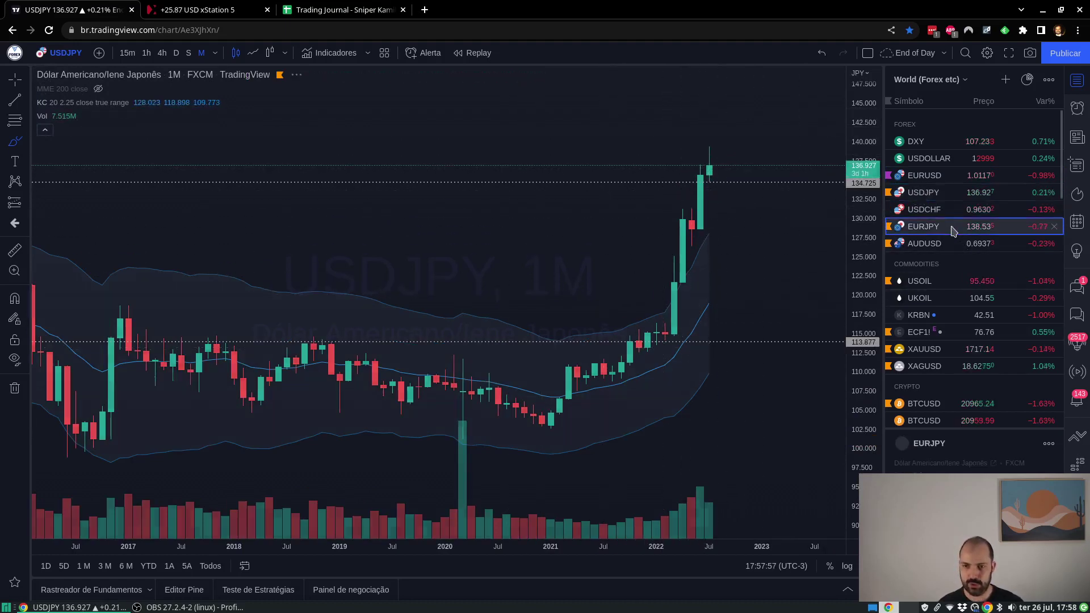
left_click(188, 54)
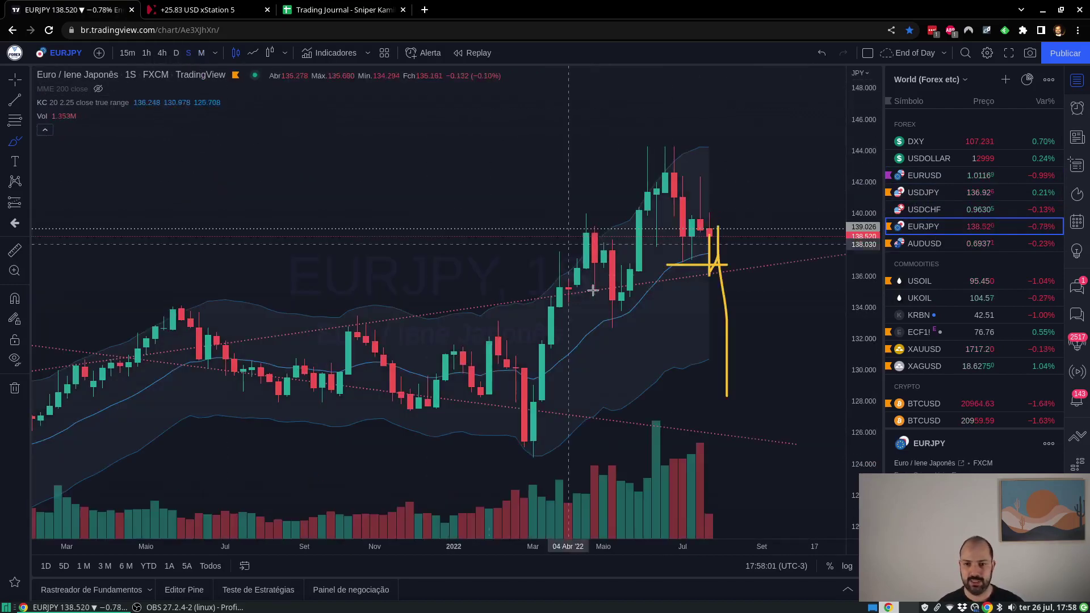
scroll(590, 284, "up", 5)
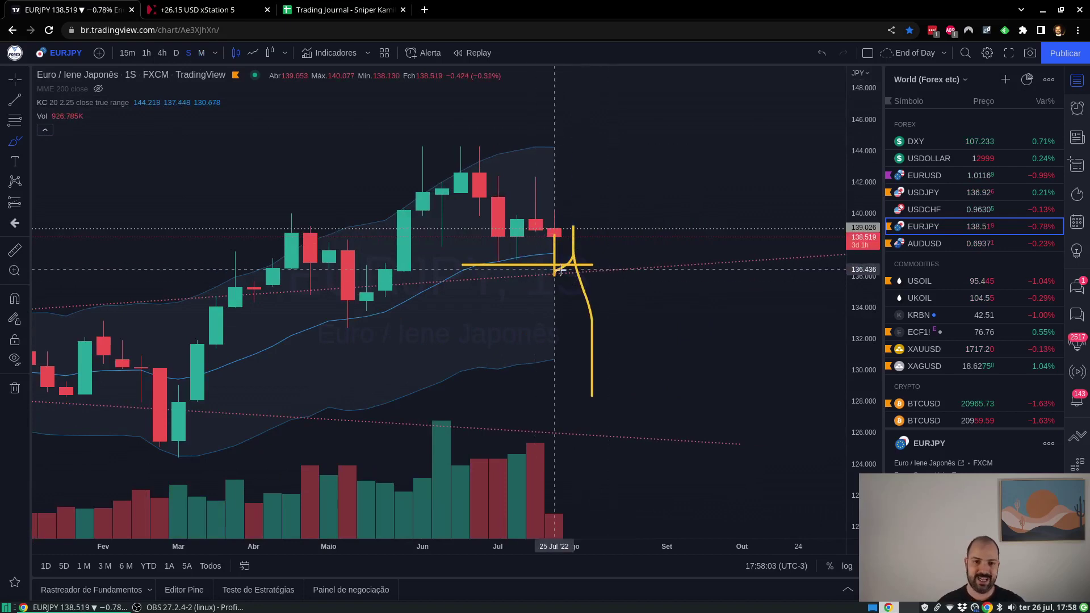
scroll(539, 272, "up", 4)
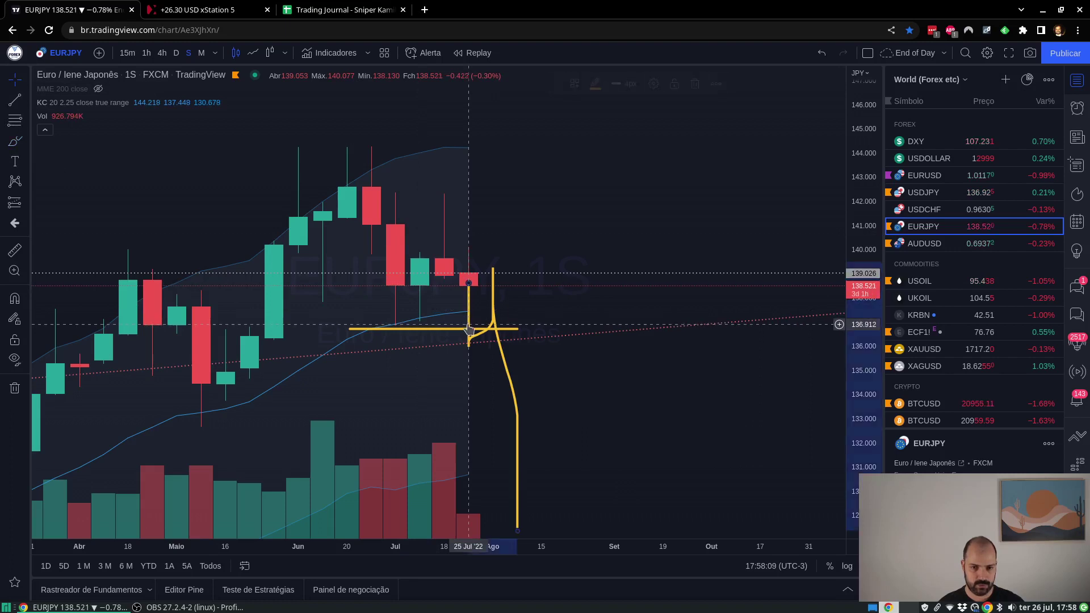
scroll(466, 333, "down", 3)
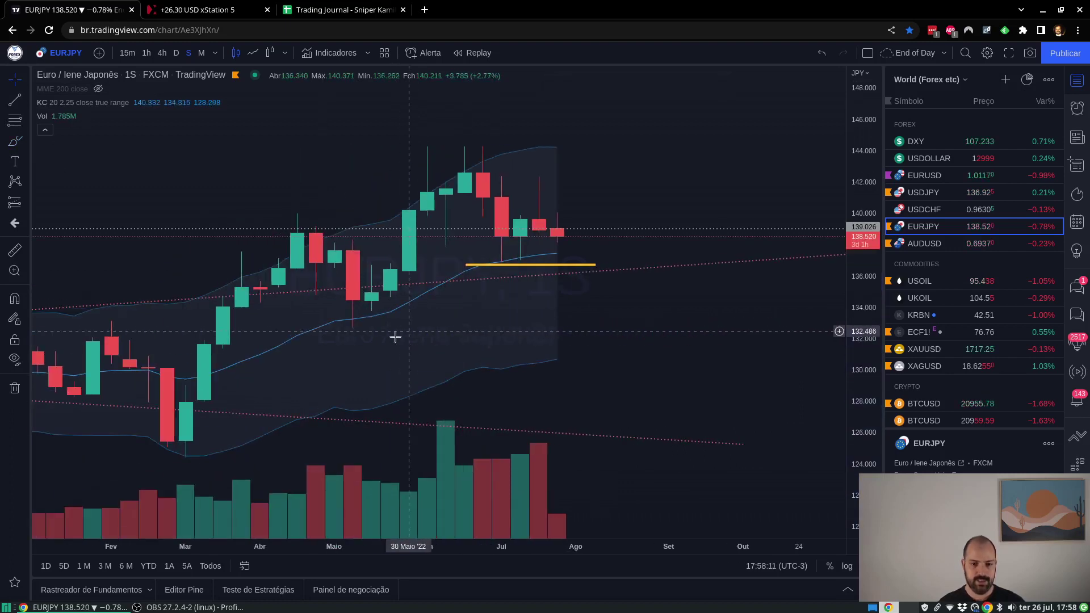
Step: Change EURJPY to the daily timeframe and examine recent candles against the horizontal yellow line
left_click(176, 53)
scroll(424, 369, "down", 4)
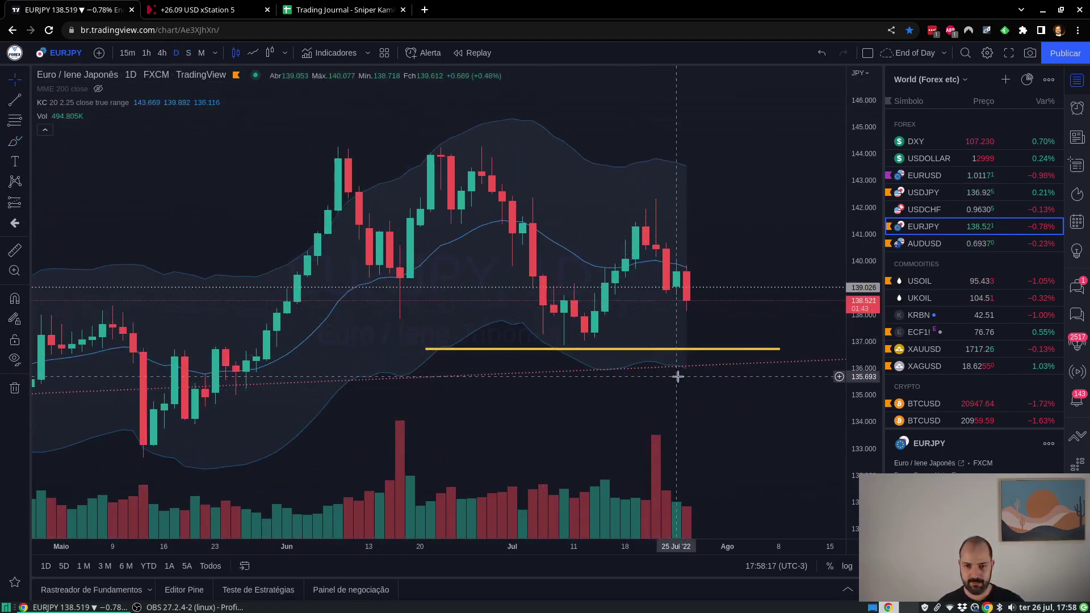
scroll(691, 301, "up", 3)
scroll(455, 326, "down", 3)
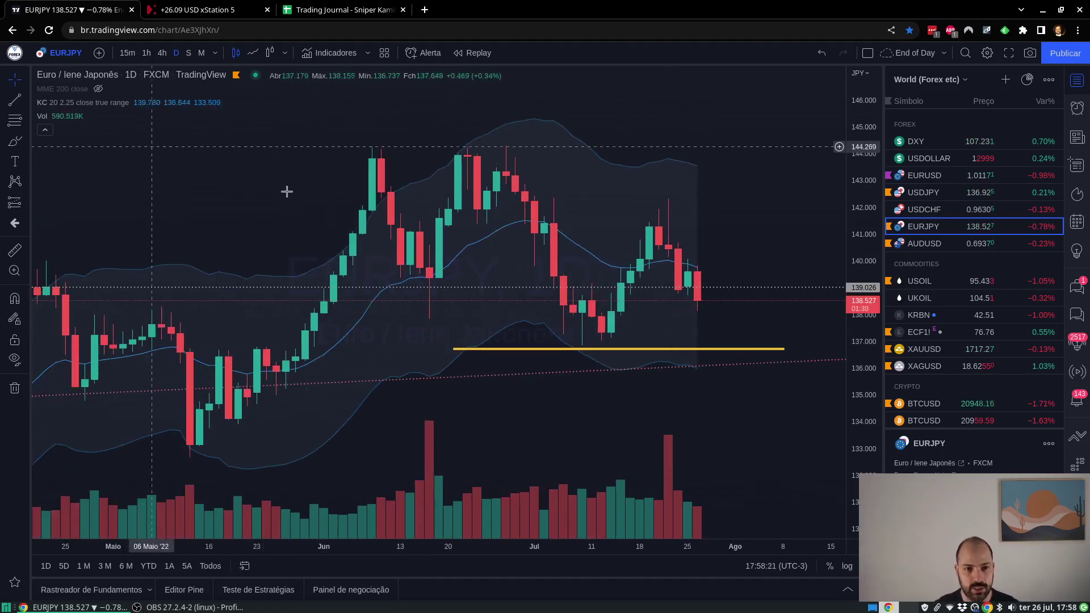
scroll(455, 295, "down", 1)
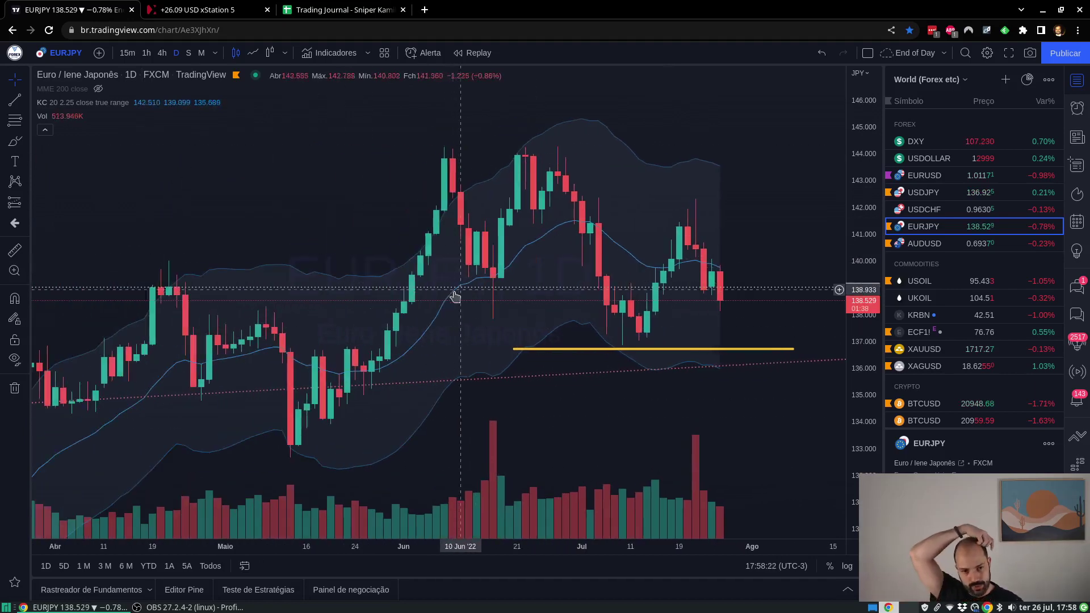
Step: Review EURJPY on the weekly and monthly timeframes, ending on the weekly chart
left_click(188, 53)
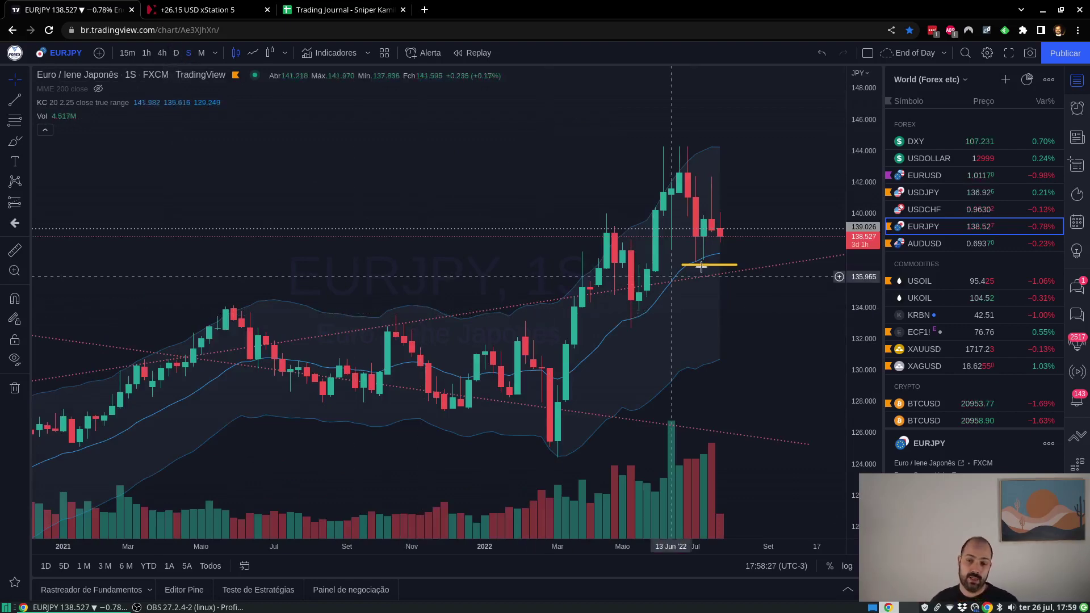
left_click(203, 52)
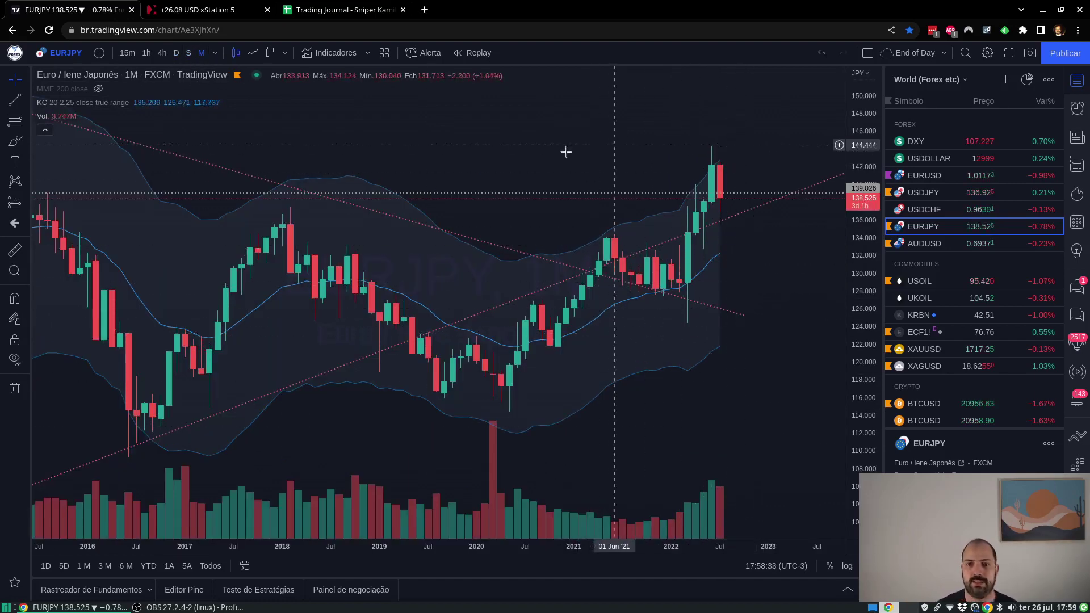
left_click(188, 52)
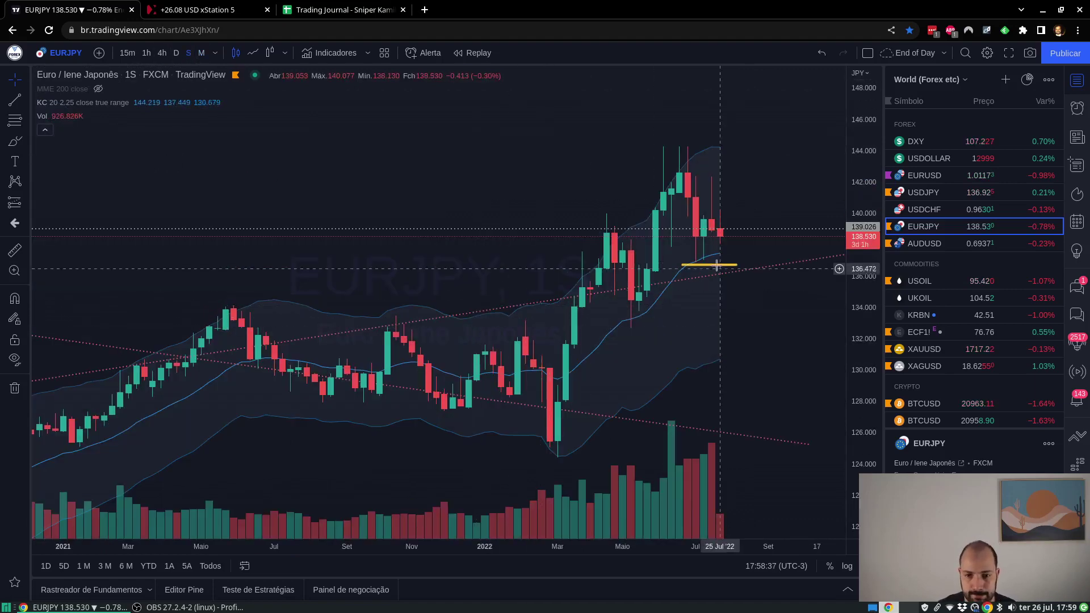
Step: Delete the horizontal yellow line on the daily EURJPY chart and check recent price action on the daily and weekly timeframes
left_click(178, 53)
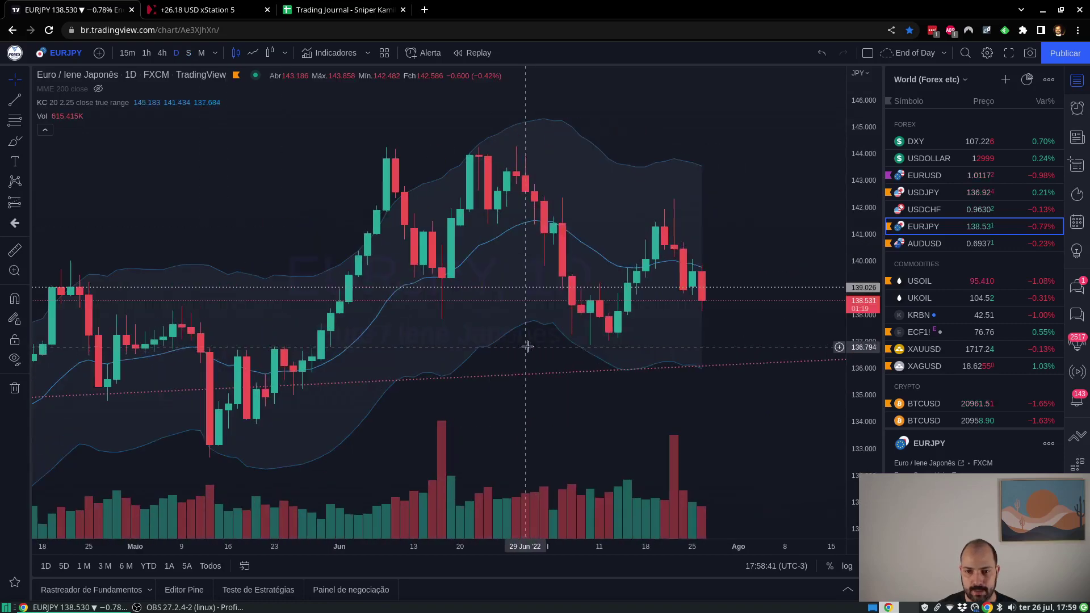
scroll(692, 296, "up", 2)
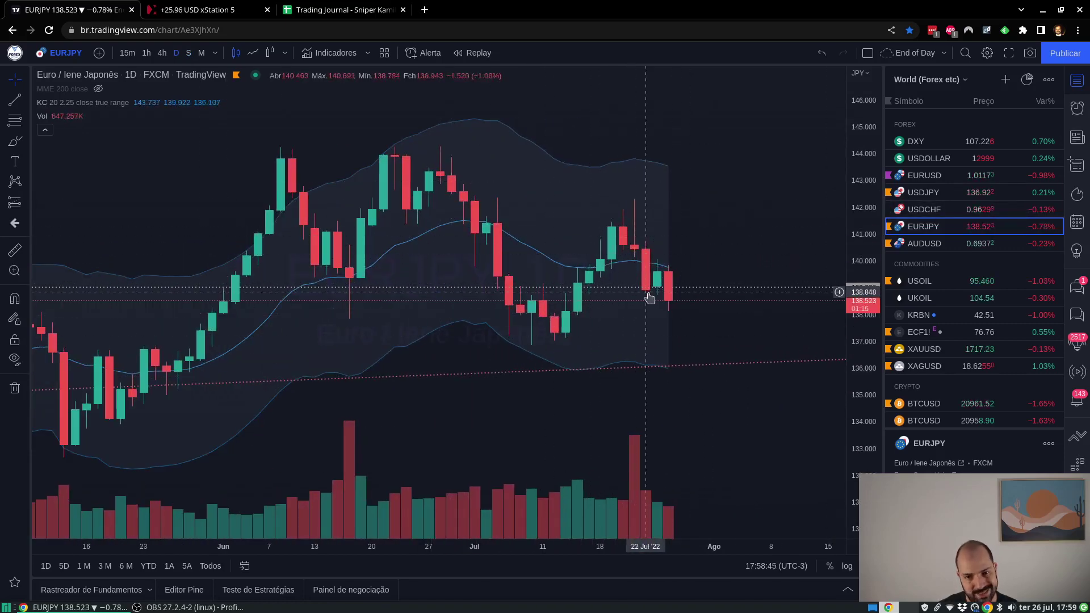
scroll(389, 287, "down", 1)
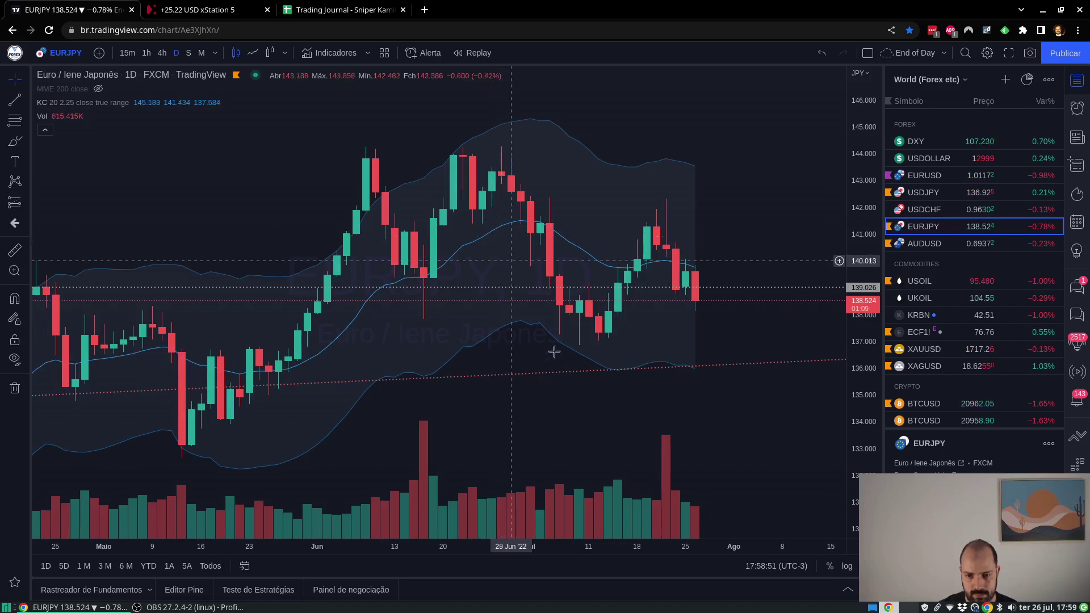
scroll(463, 325, "down", 1)
scroll(510, 318, "down", 1)
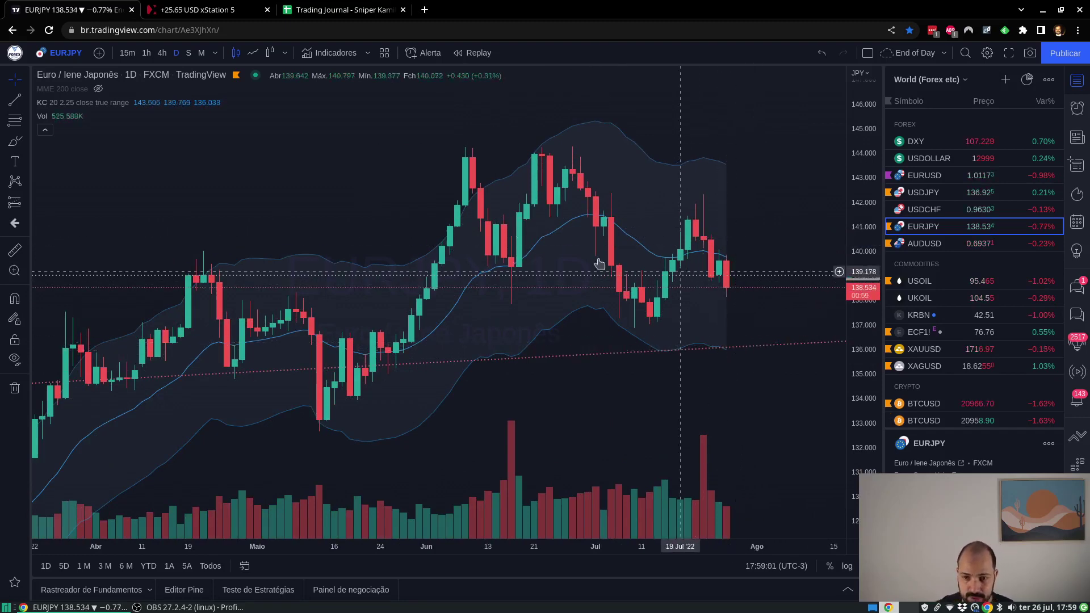
left_click(189, 54)
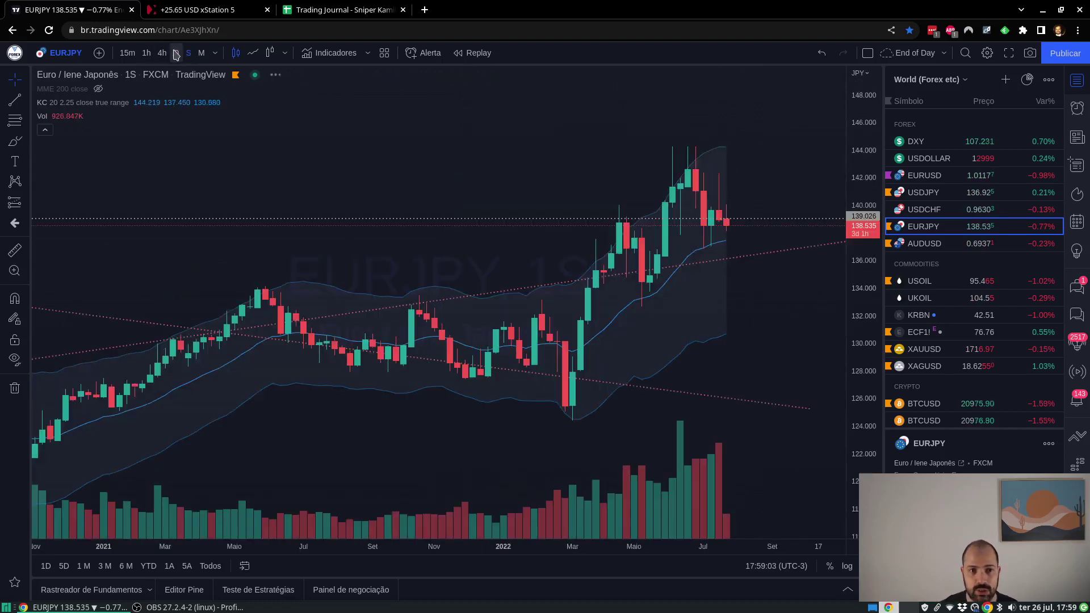
left_click(176, 52)
Step: Compare the daily charts of EURUSD, EURJPY and USDJPY, ending on EURJPY
left_click(924, 176)
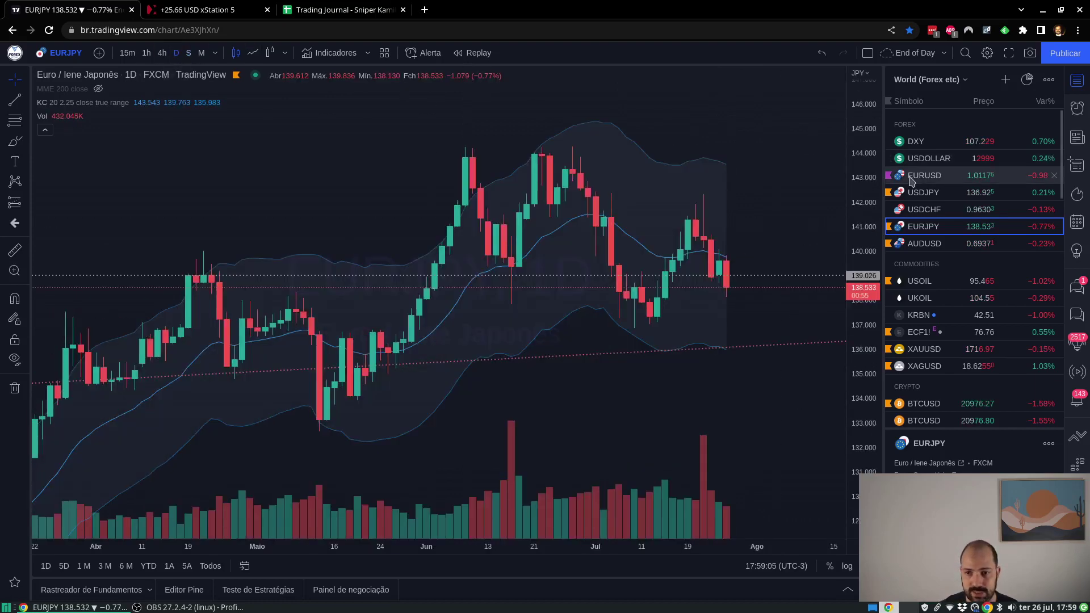
scroll(598, 444, "down", 3)
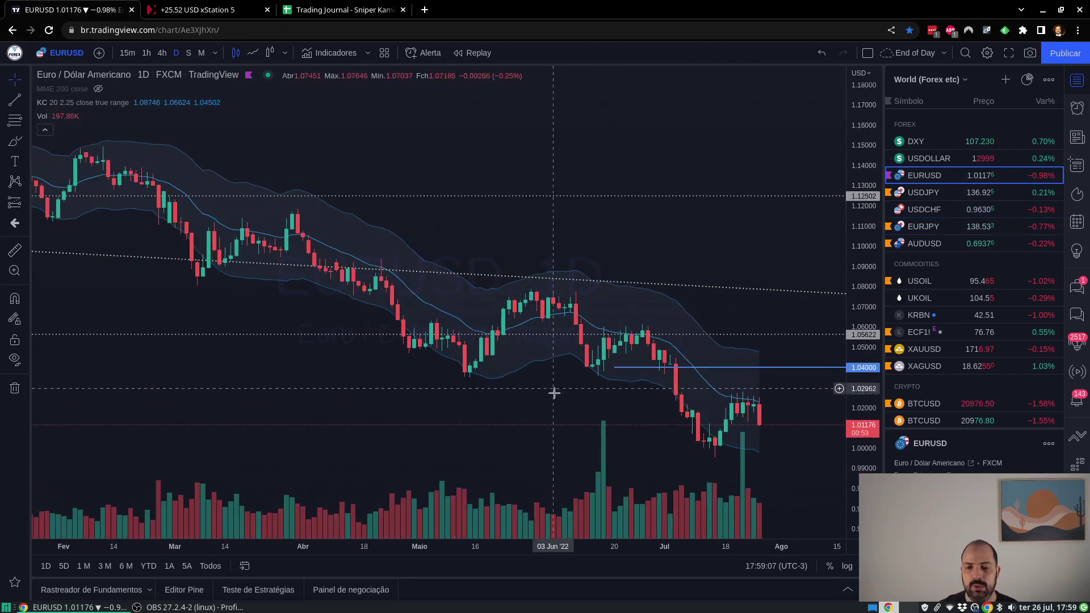
left_click(925, 225)
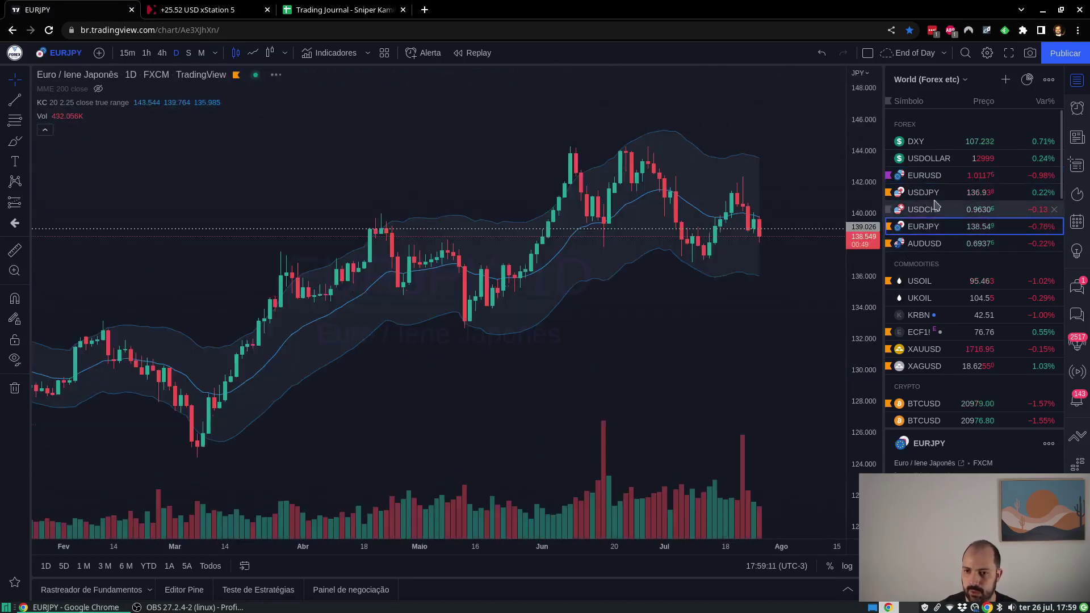
left_click(931, 193)
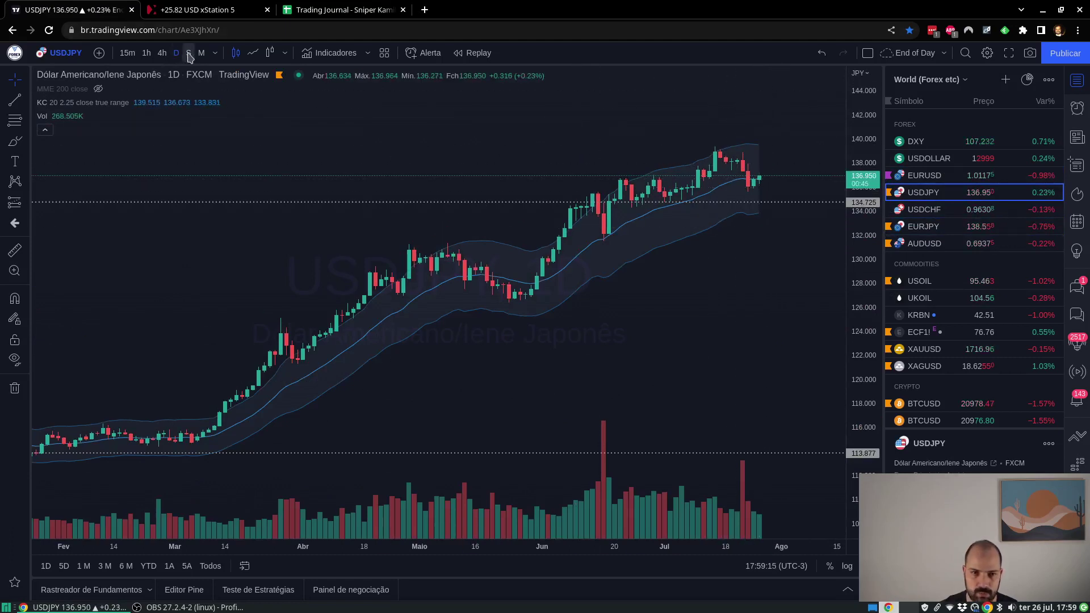
left_click(933, 227)
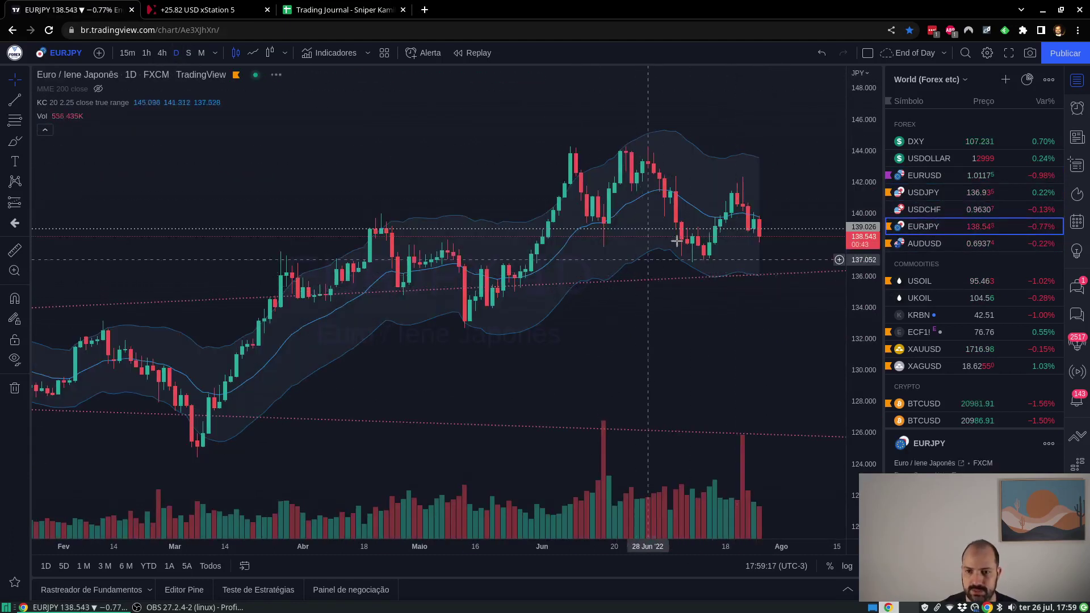
Step: Examine the latest EURJPY candles on the daily and weekly timeframes, returning to the daily chart
scroll(636, 221, "up", 3)
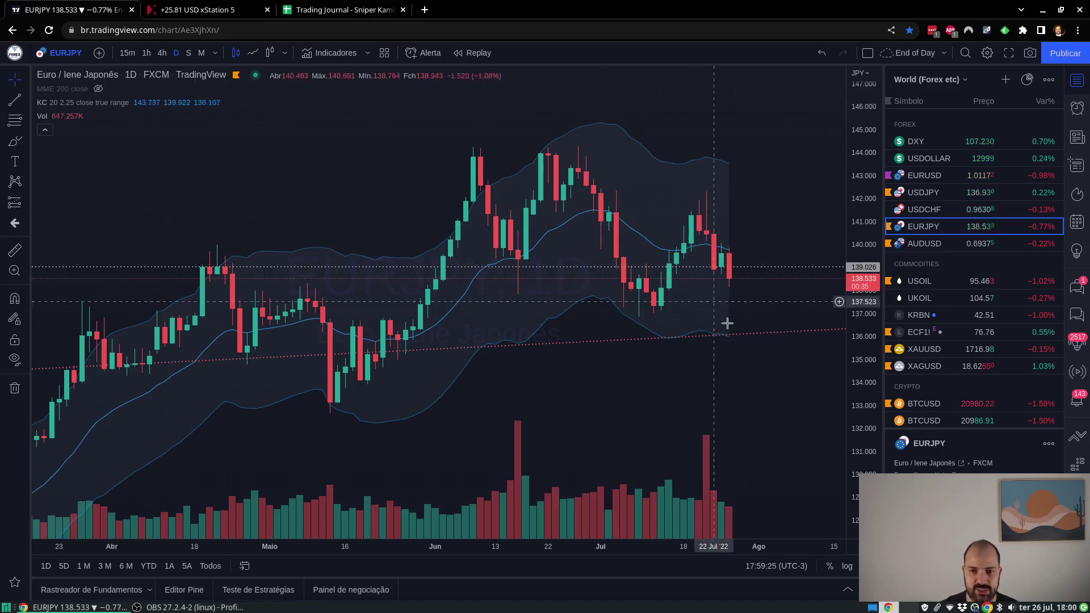
left_click(188, 52)
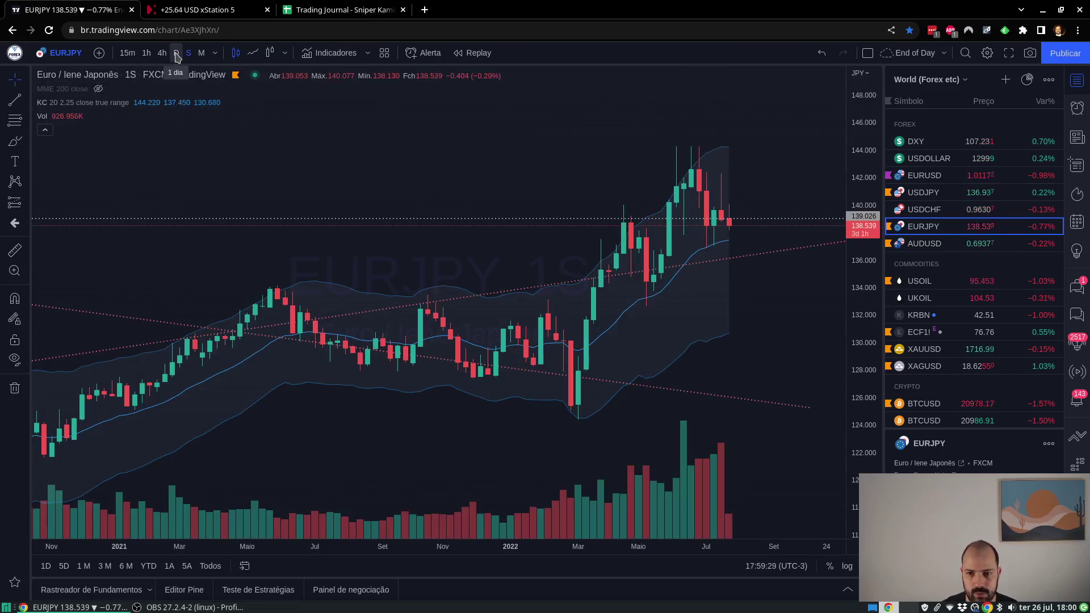
left_click(176, 53)
Step: Switch to xStation 5 and start a new EURJPY order with a stop loss enabled for the sell side
left_click(199, 10)
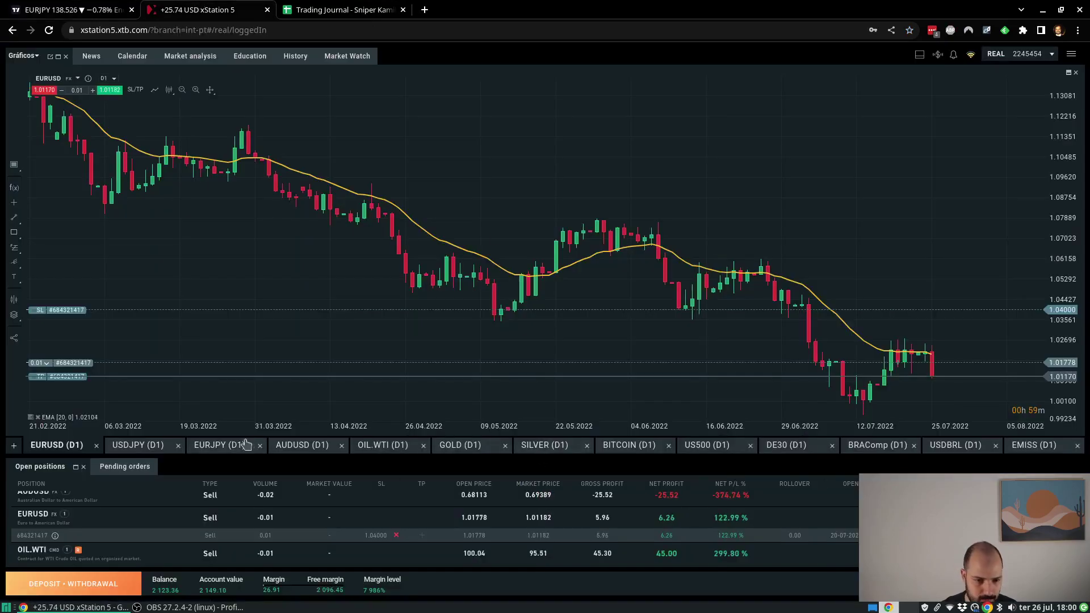
left_click(146, 446)
left_click(219, 446)
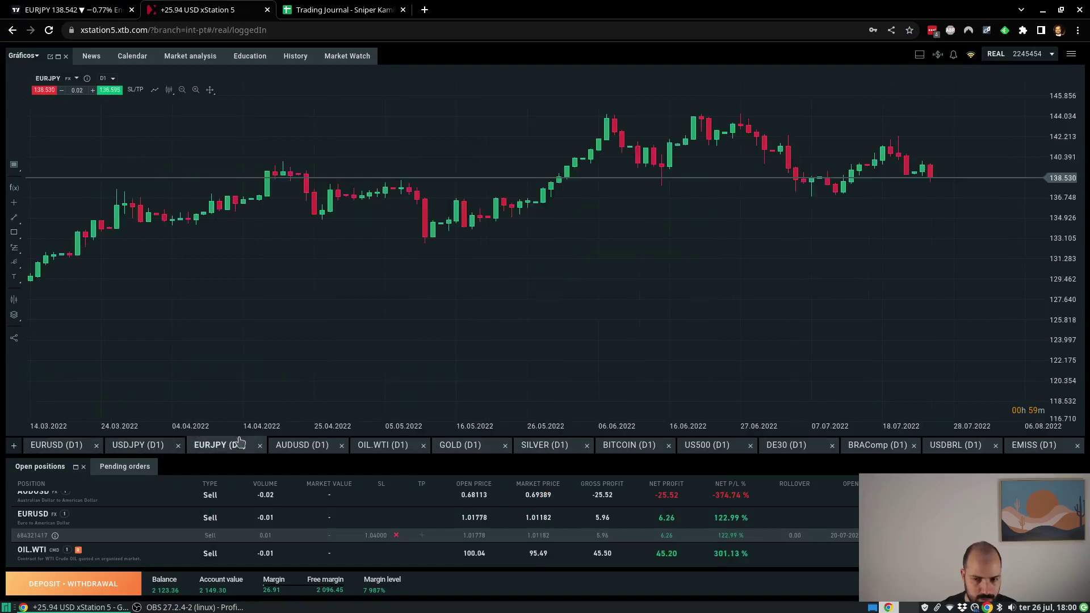
right_click(838, 252)
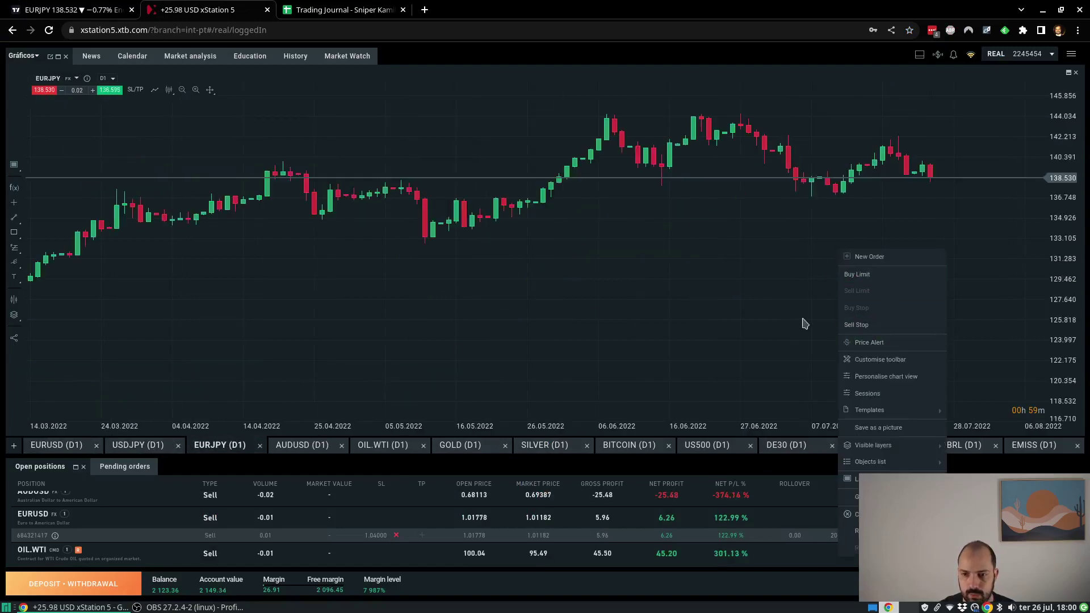
left_click(870, 262)
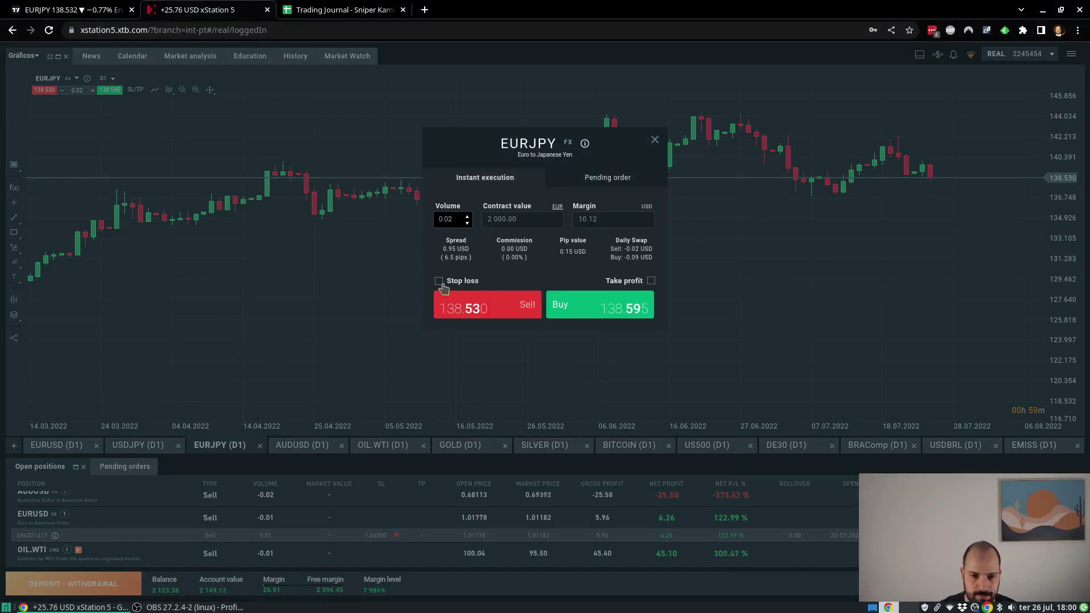
left_click(438, 282)
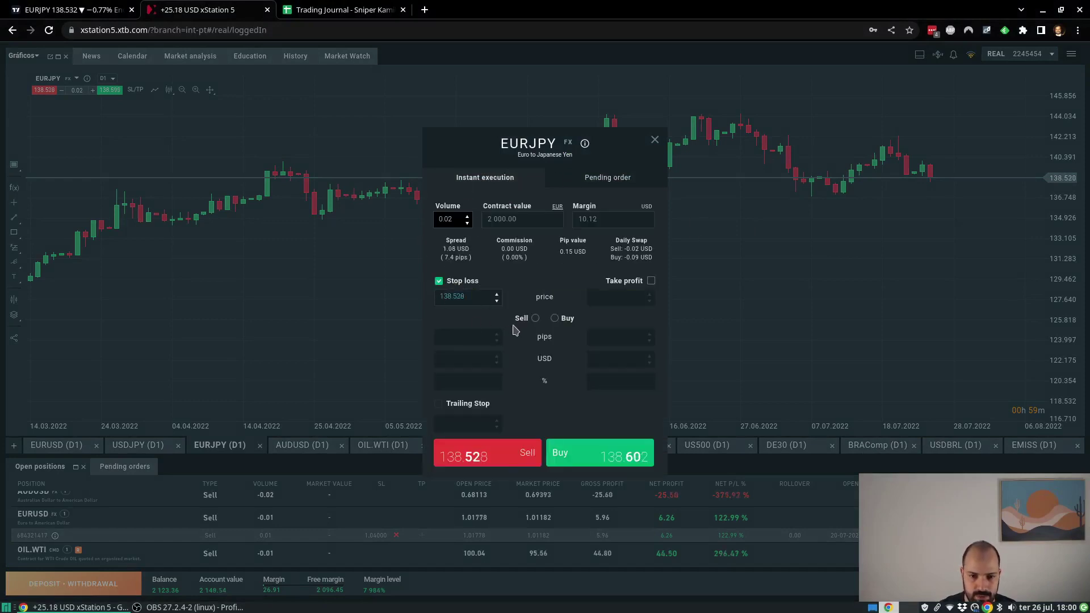
left_click(535, 319)
Step: Check EURJPY on the weekly TradingView chart and set the sell order's stop-loss price to 141 in xStation 5
left_click(74, 10)
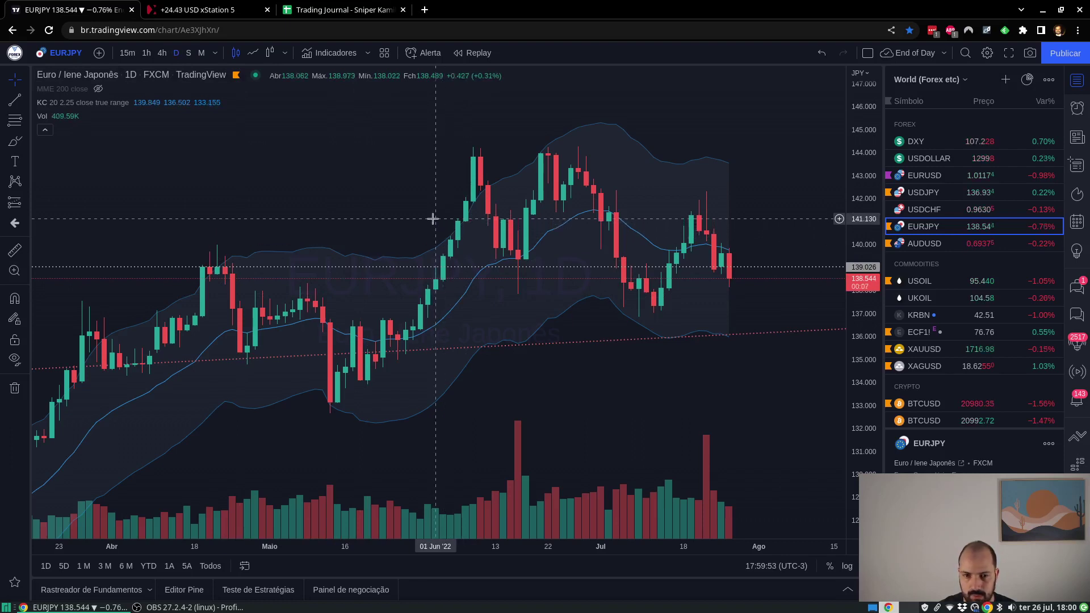
left_click(189, 53)
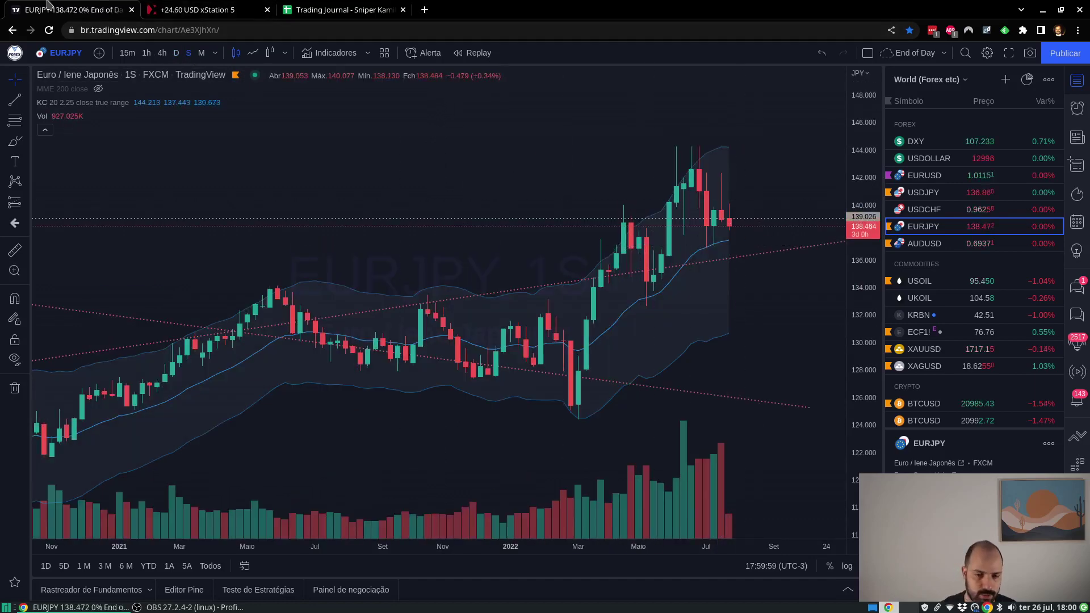
left_click(204, 9)
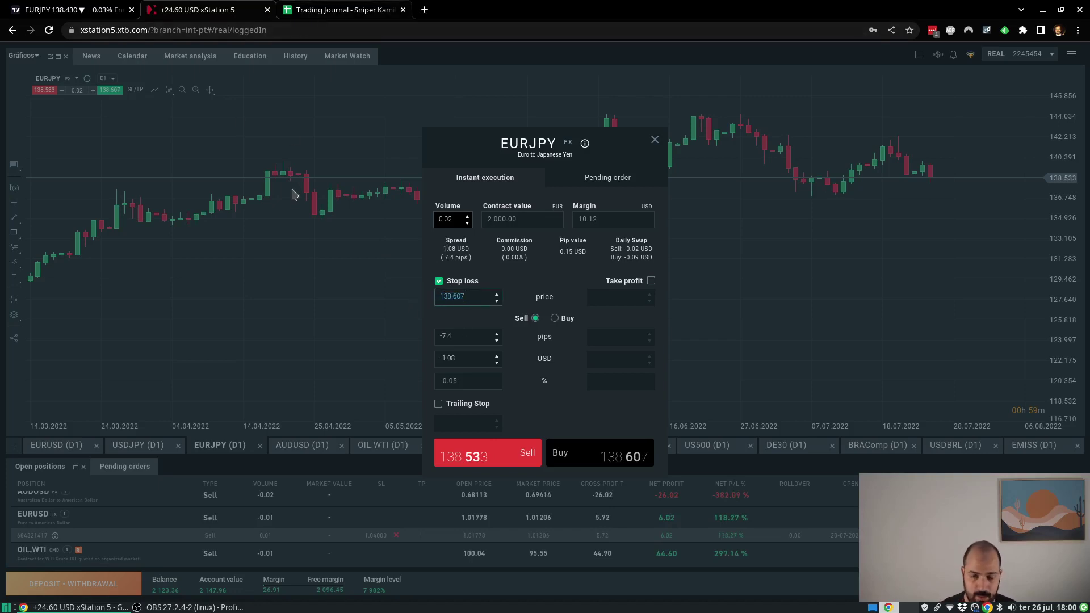
key("ctrl+a")
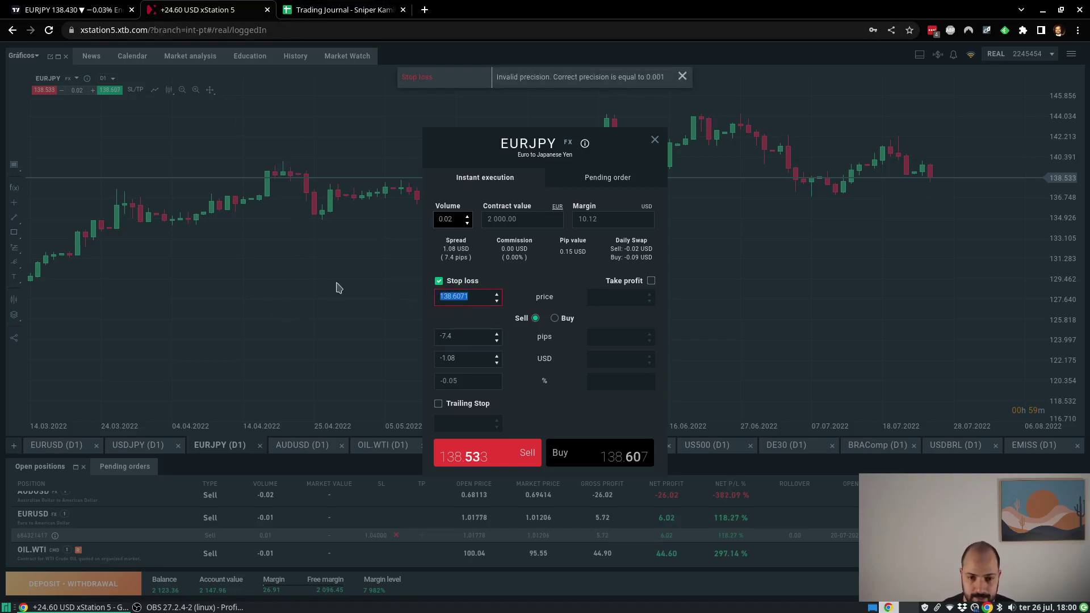
type("141")
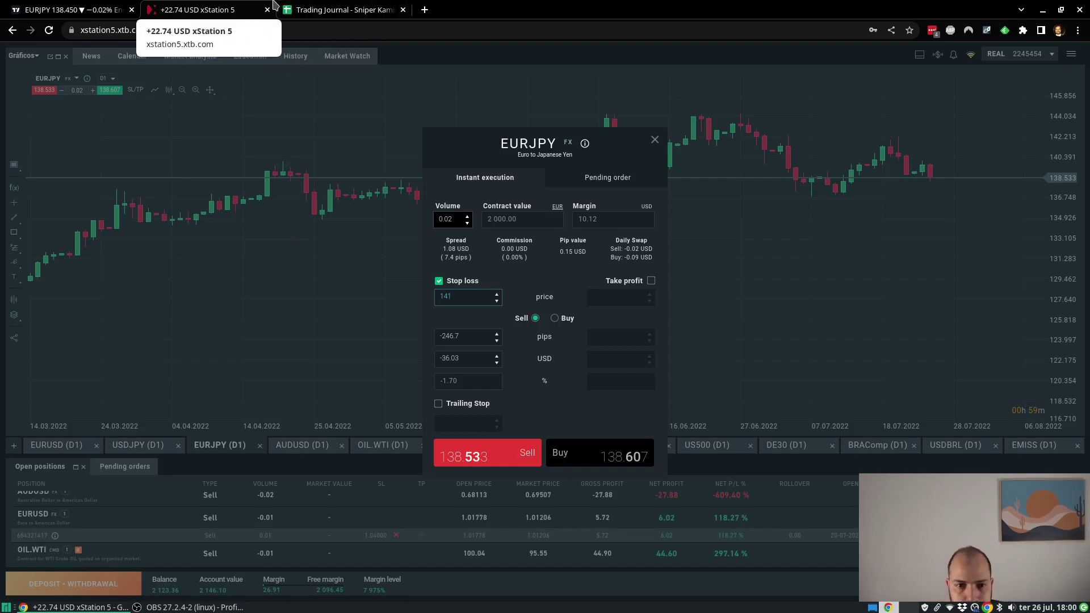
Step: Add a new row to the Trading Journal's Trades sheet for EUJPY with opening date 26/07/2022
left_click(311, 9)
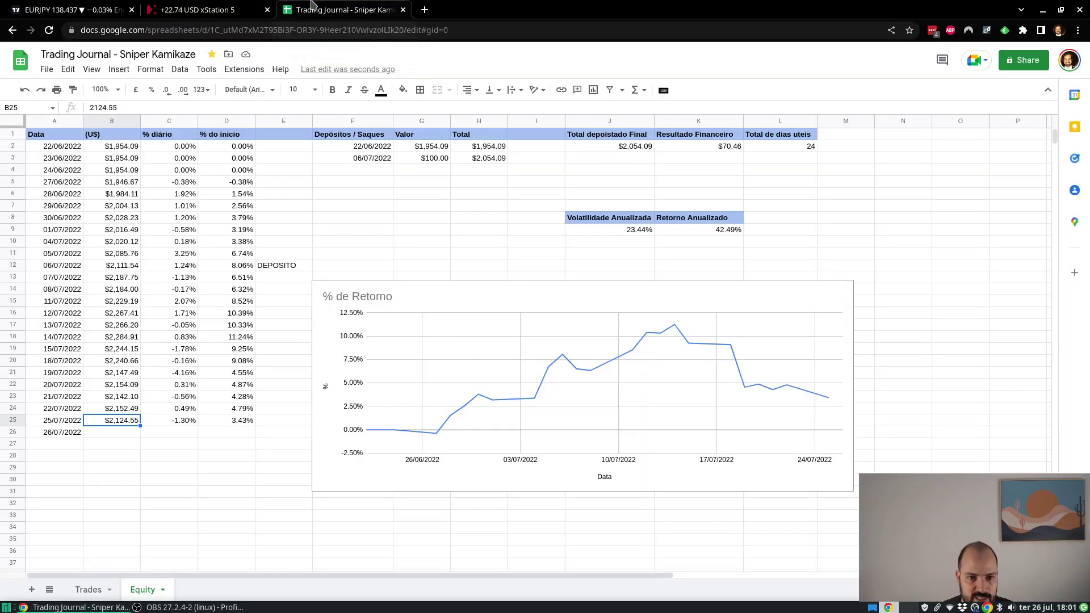
left_click(88, 589)
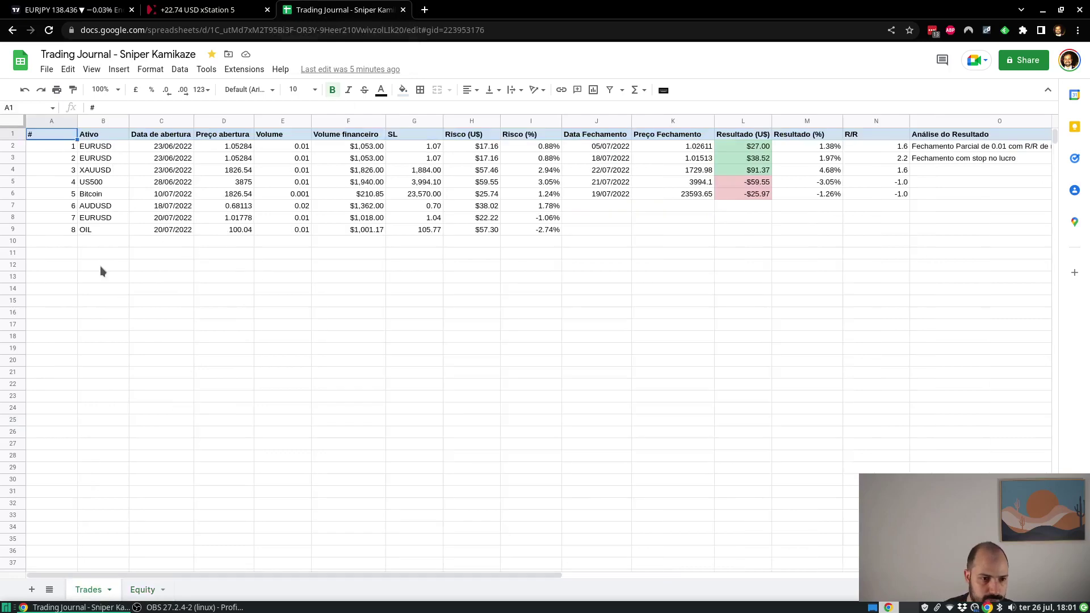
left_click(92, 242)
type("E")
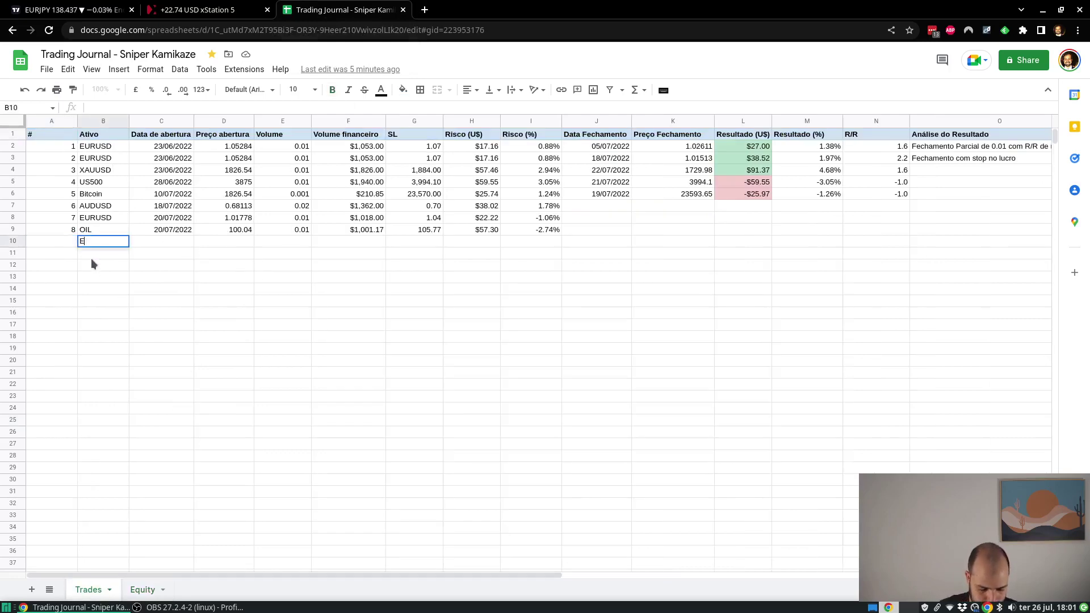
type("UJPY")
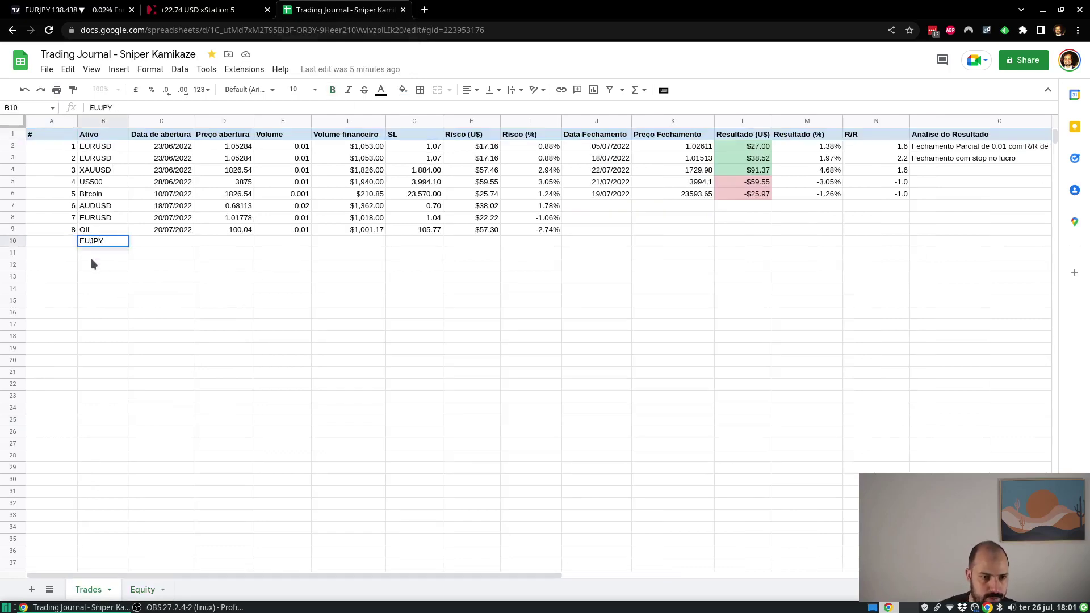
key("Tab")
type("2")
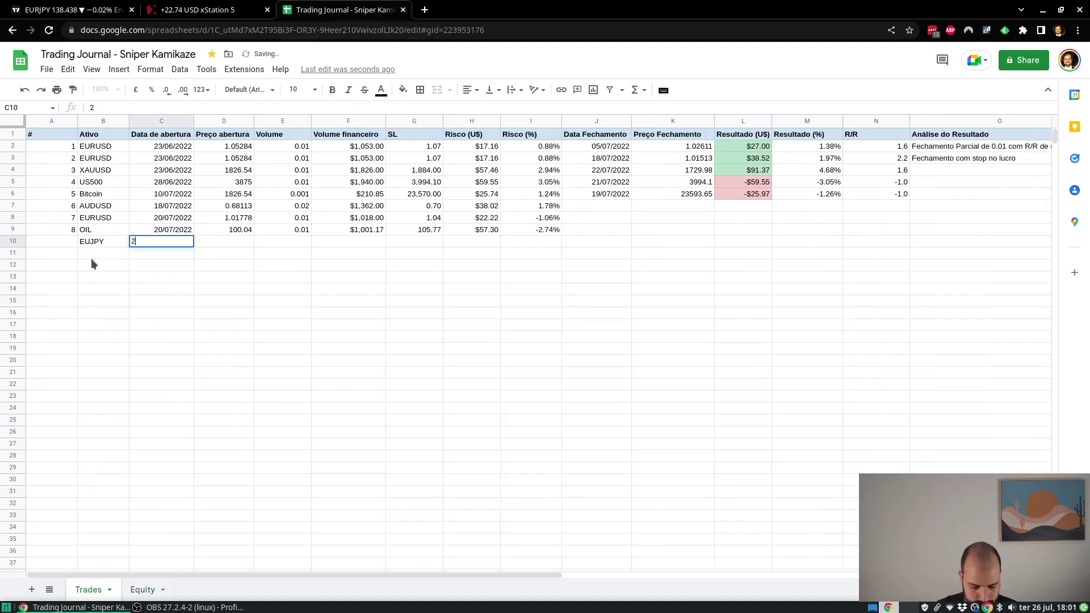
type("6/07/2022")
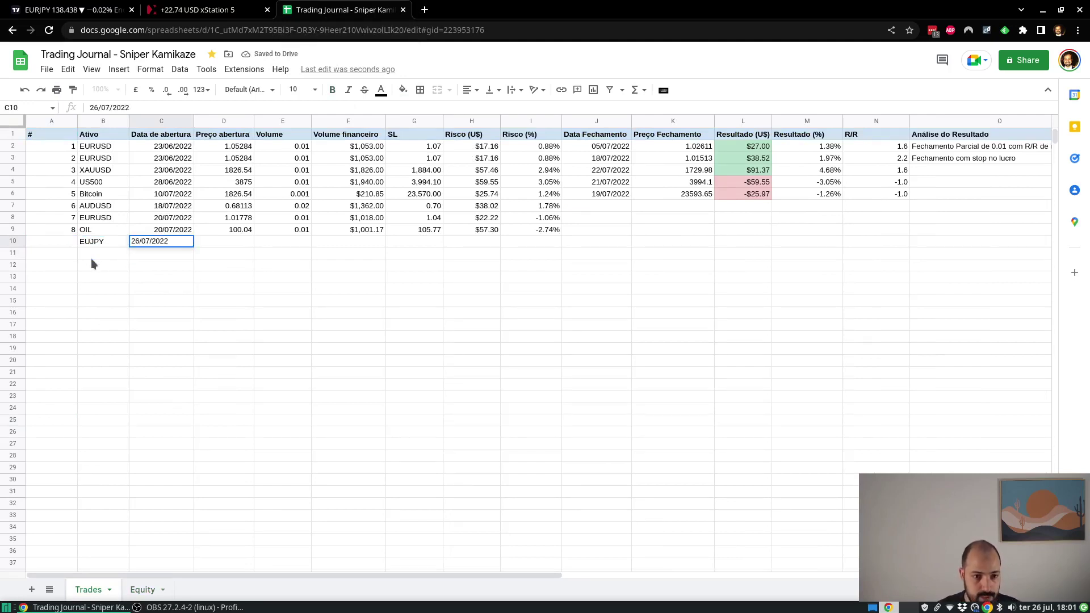
key("Return")
key("Right")
key("Up")
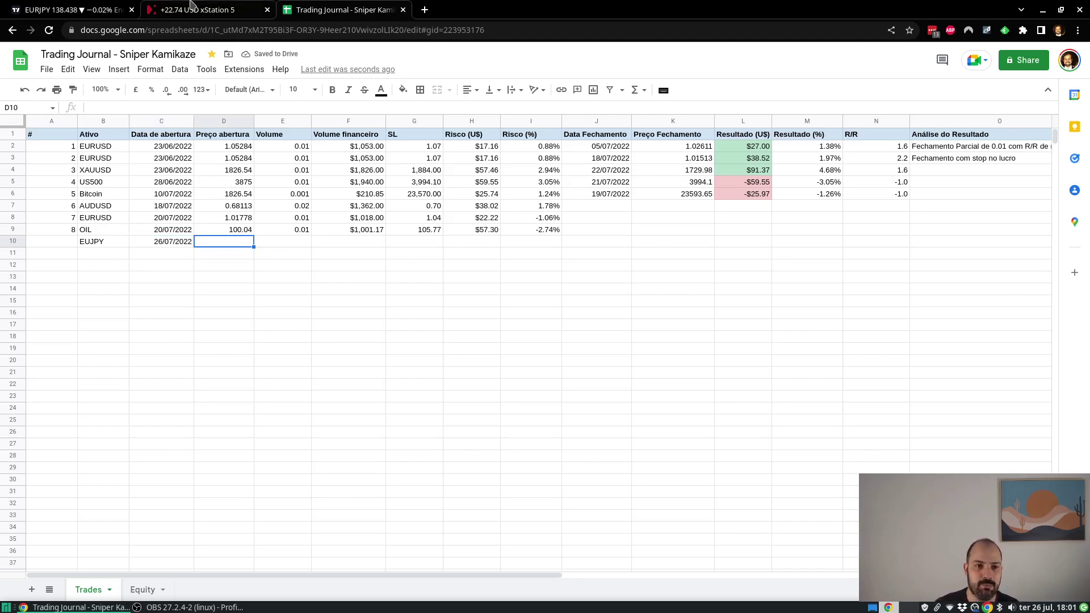
Step: Check the order's risk in xStation 5 and enter 36.03 as Risco (U$) in the journal's EUJPY row
left_click(191, 4)
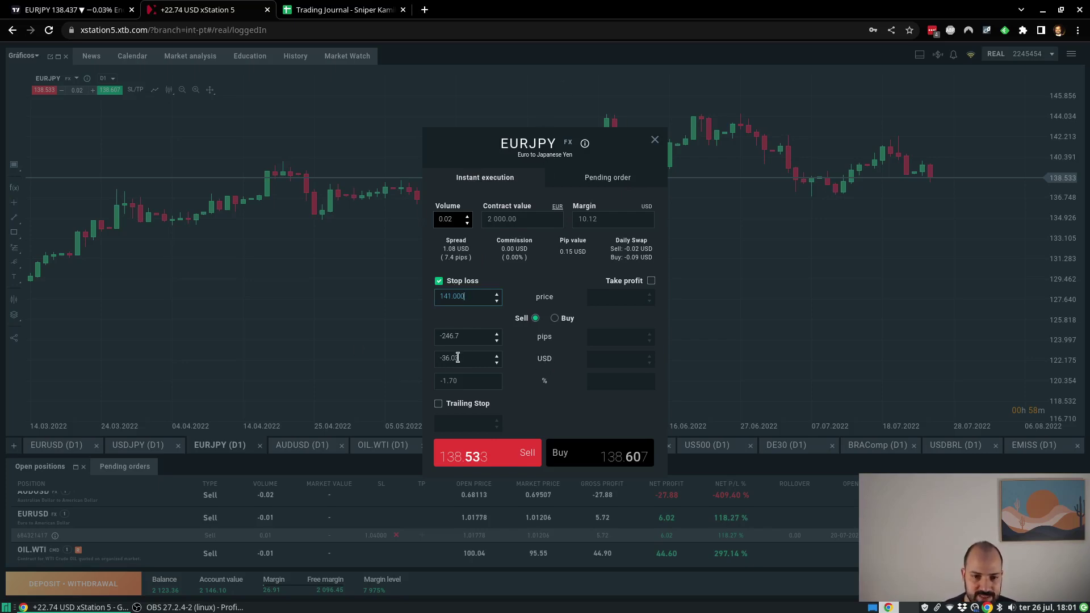
left_click(322, 7)
key("Tab")
key("Tab")
key("Tab")
key("Tab")
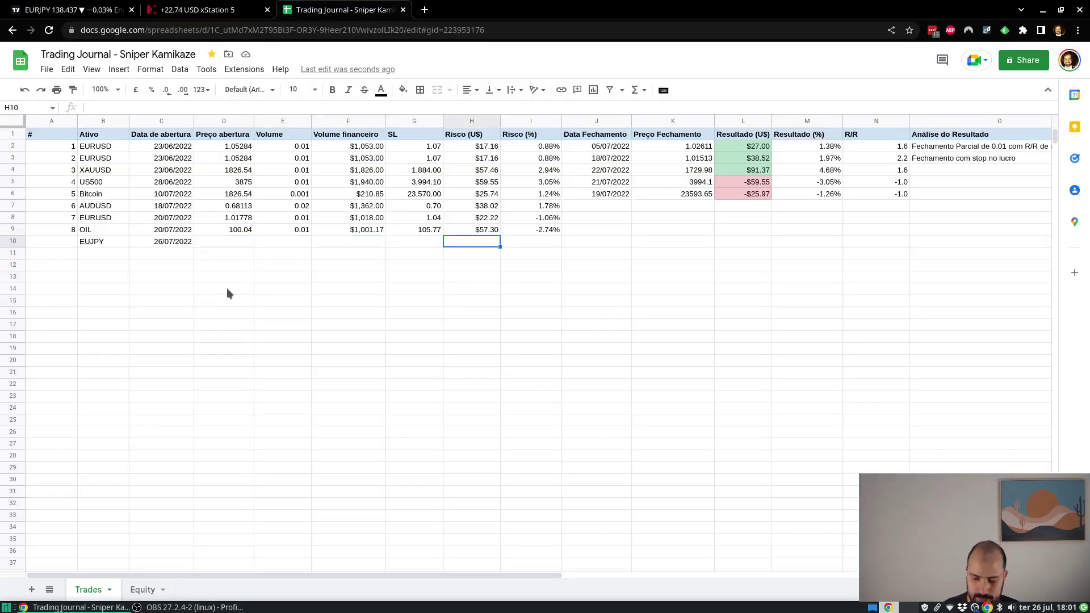
type("36.03")
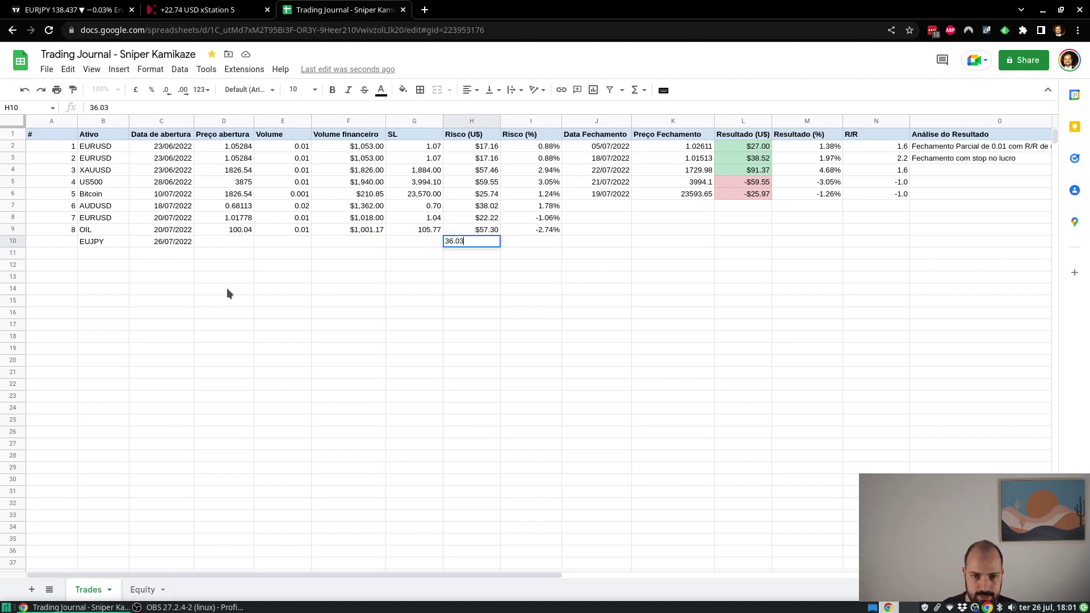
key("Tab")
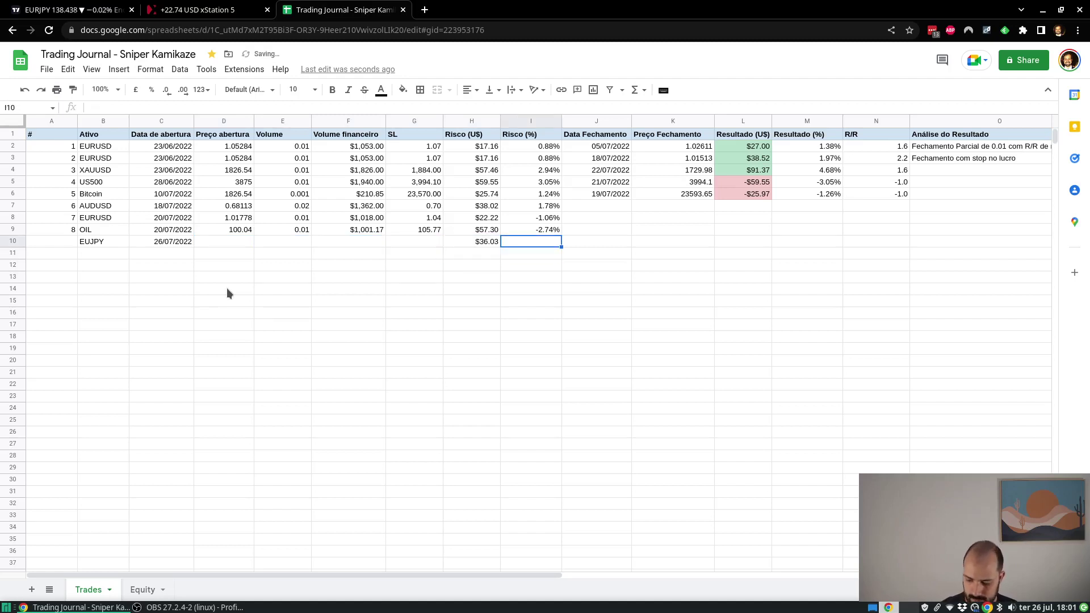
Step: Set Risco (%) in the EUJPY row to 1.7%
type("-")
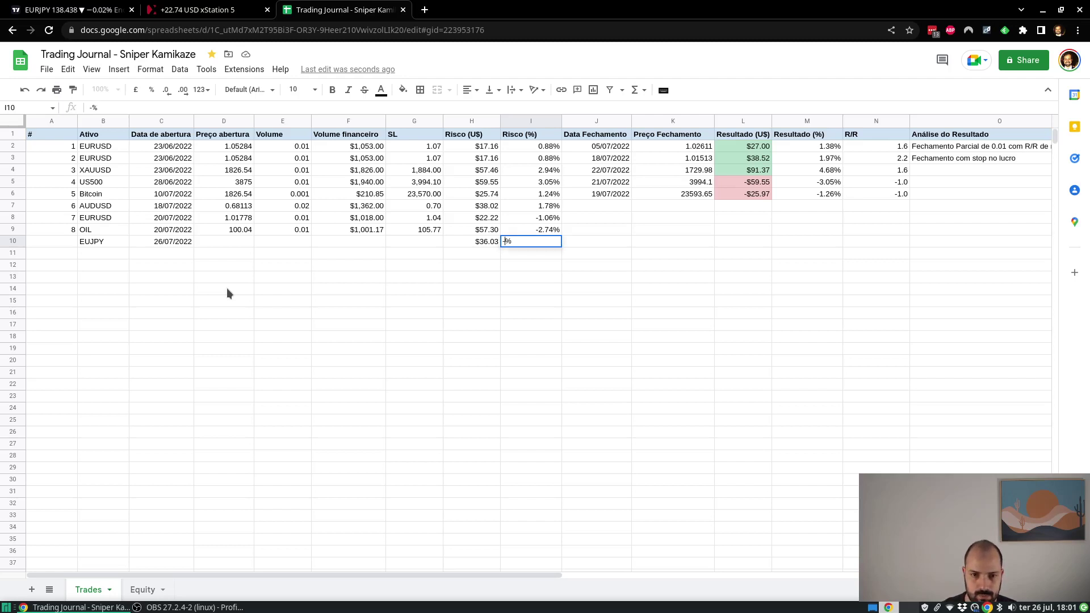
key("BackSpace")
key("Escape")
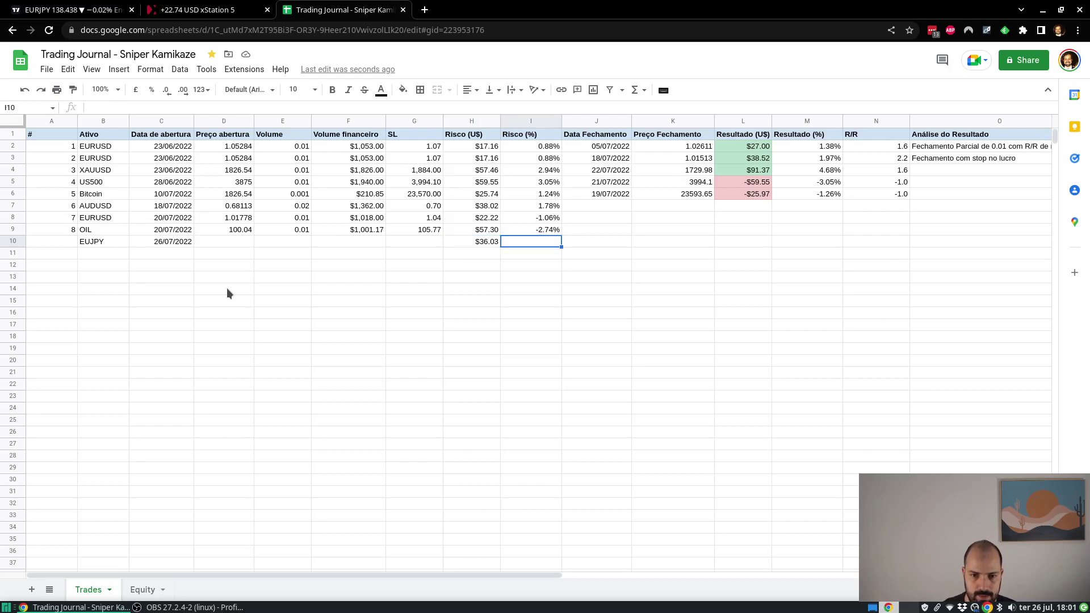
type("1")
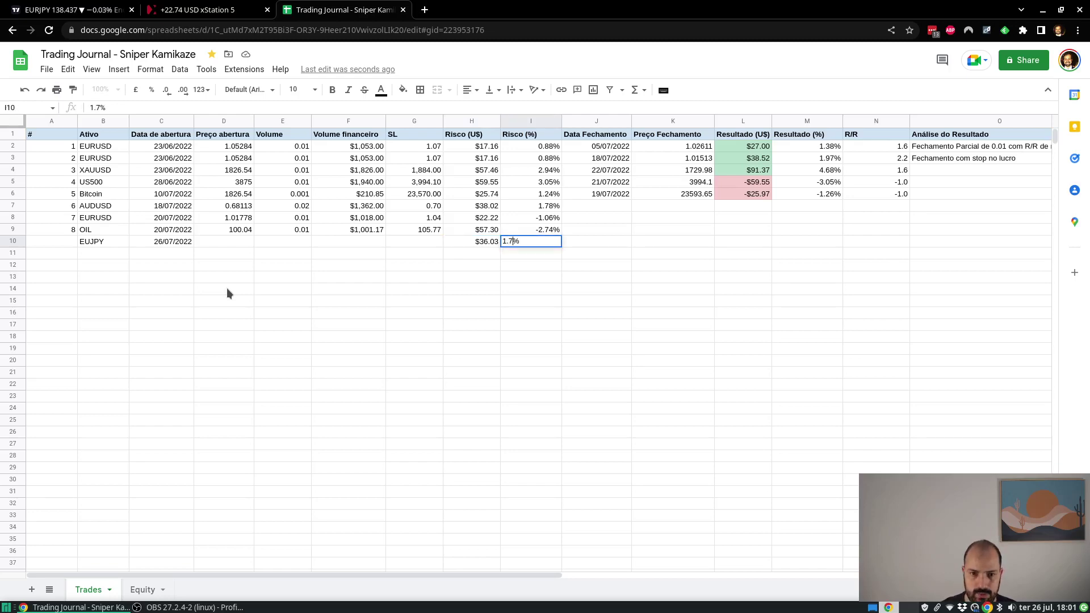
type(".7")
key("Return")
Step: Make the Risco (%) values positive for the EURUSD trade in row 8 (1.06%) and the OIL trade in row 9 (2.74%)
key("alt+Tab")
key("alt+Tab")
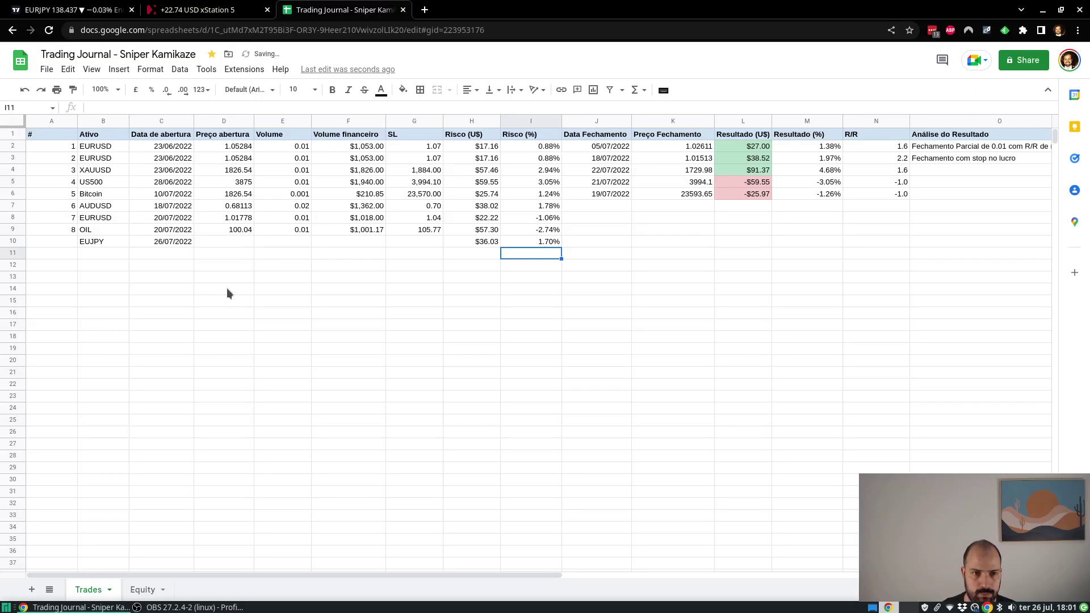
left_click(176, 7)
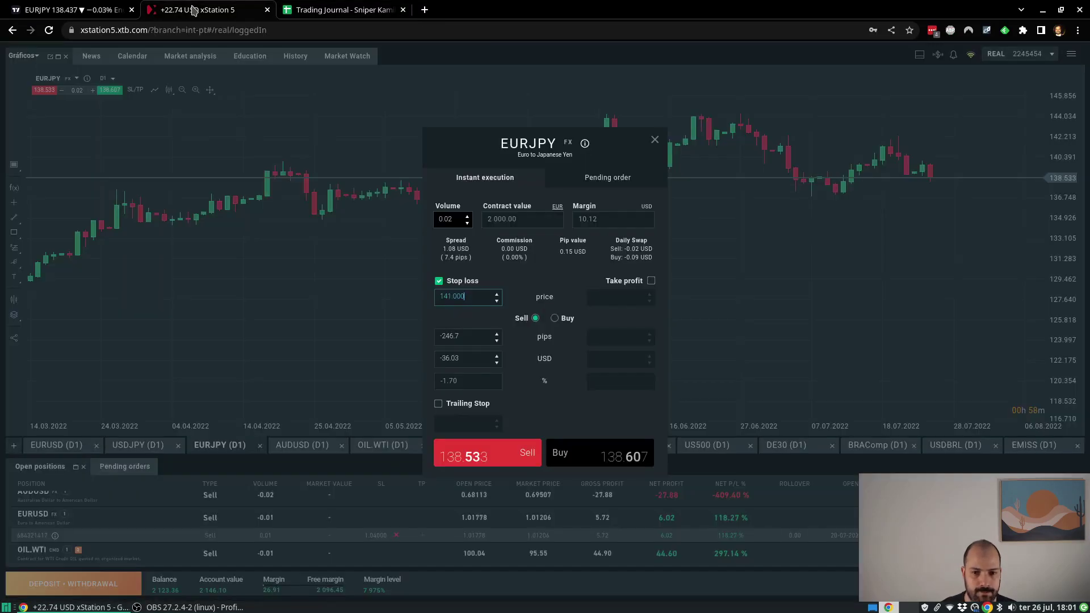
left_click(31, 7)
left_click(368, 6)
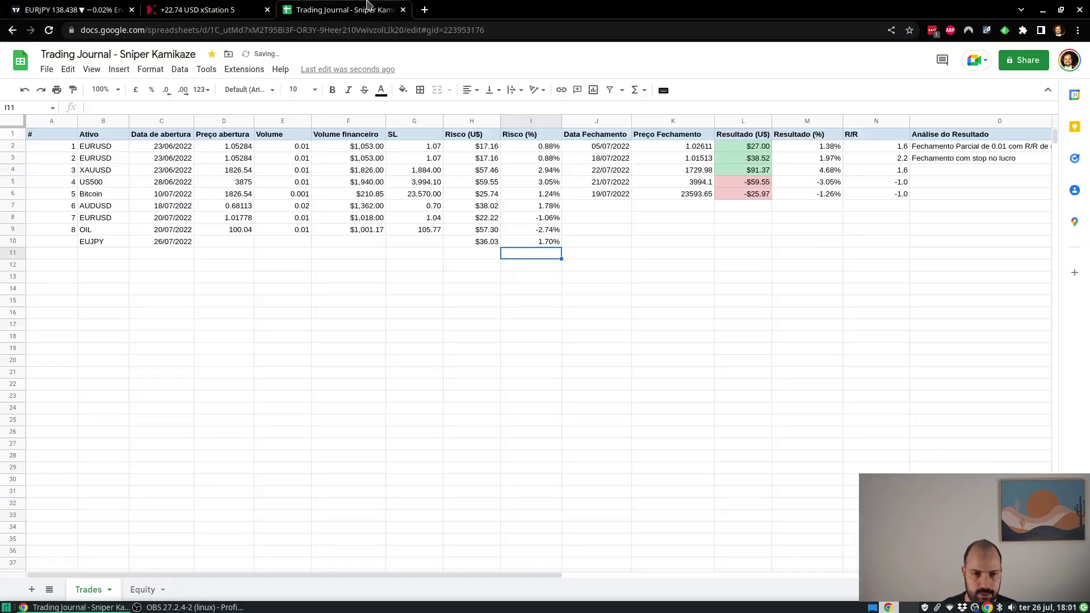
key("Up")
key("Up")
key("Up")
left_click(160, 101)
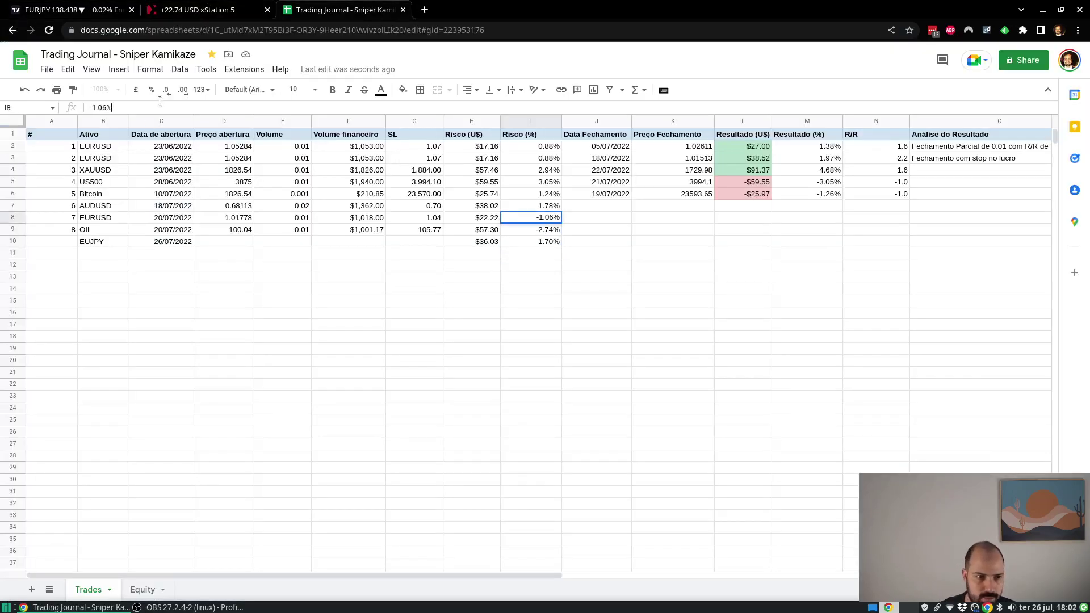
key("Return")
left_click(159, 102)
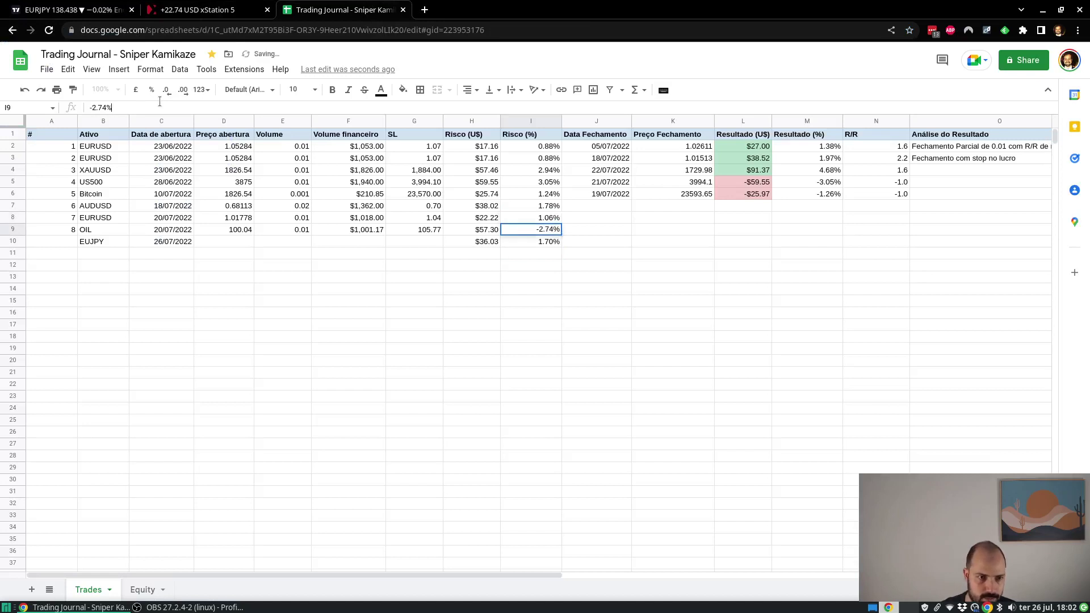
key("Return")
Step: Confirm 2.74% as the Risco (%) of the OIL trade in row 9
key("Up")
key("Up")
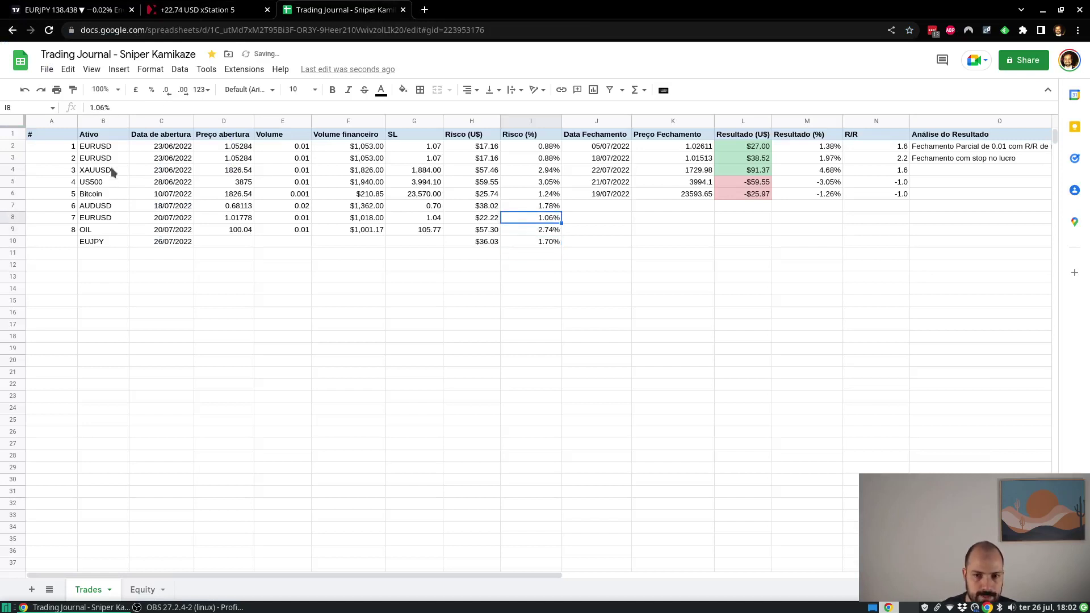
key("Left")
key("Left")
key("Right")
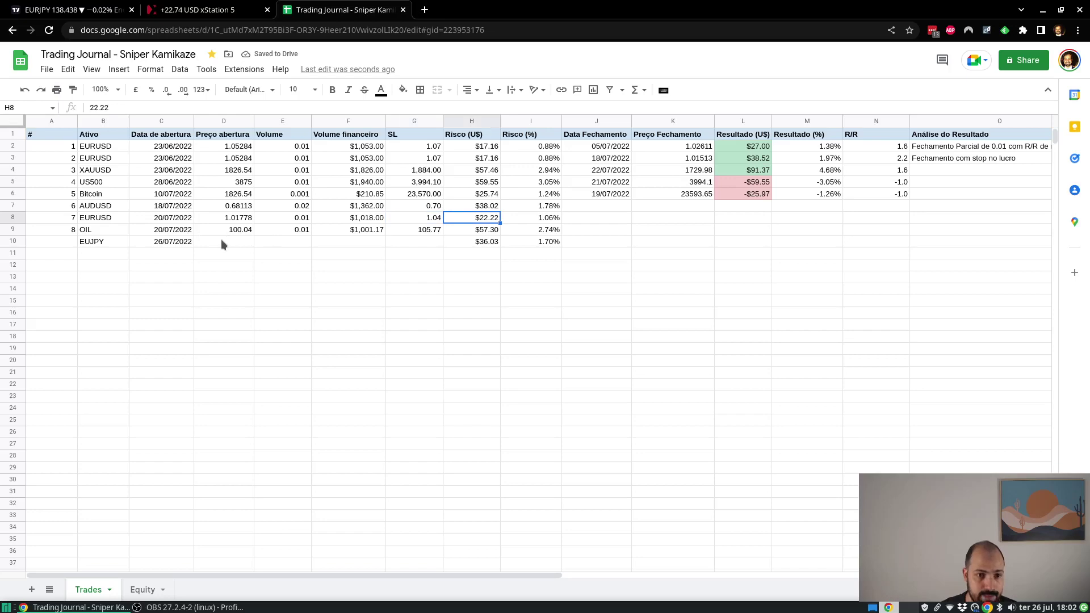
Step: Check the order's stop loss in xStation 5 and enter 141 as SL in the journal's EUJPY row
key("Left")
key("Left")
key("Right")
key("Right")
key("Down")
key("Left")
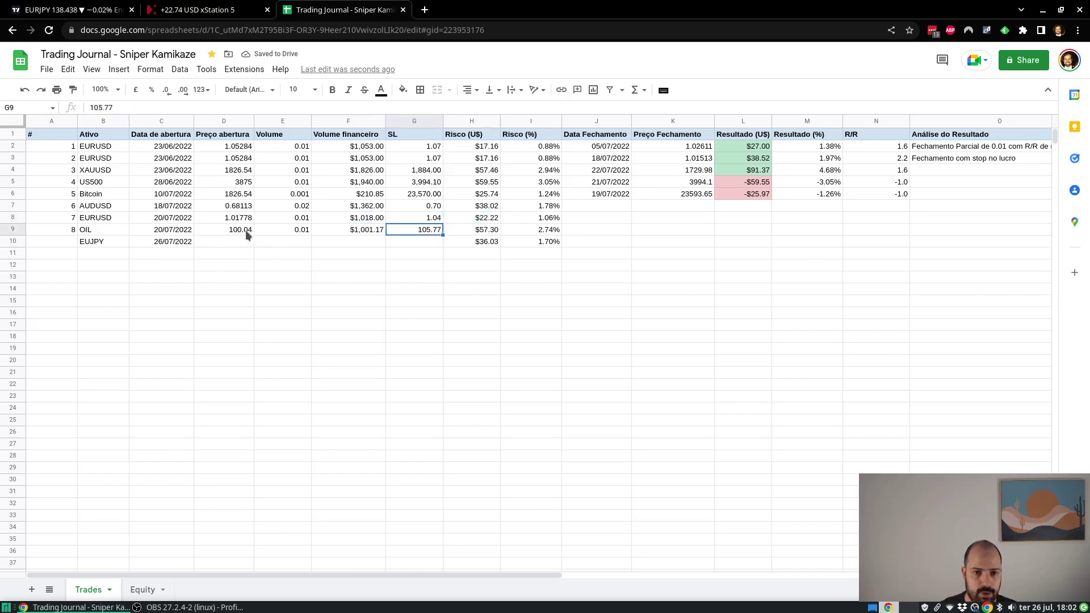
key("Down")
key("Left")
key("Right")
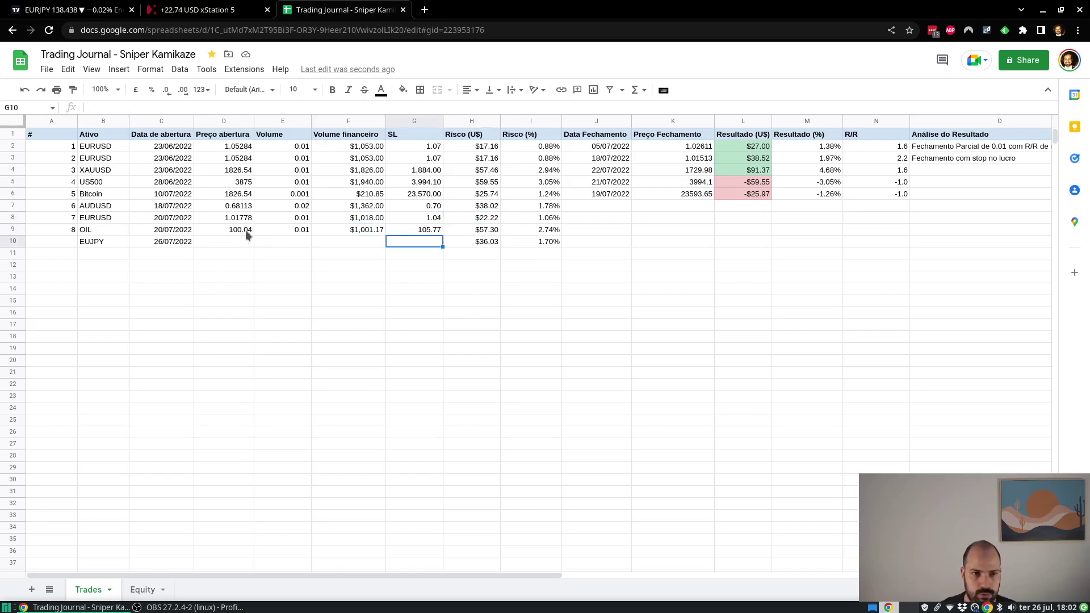
key("ctrl+shift+Tab")
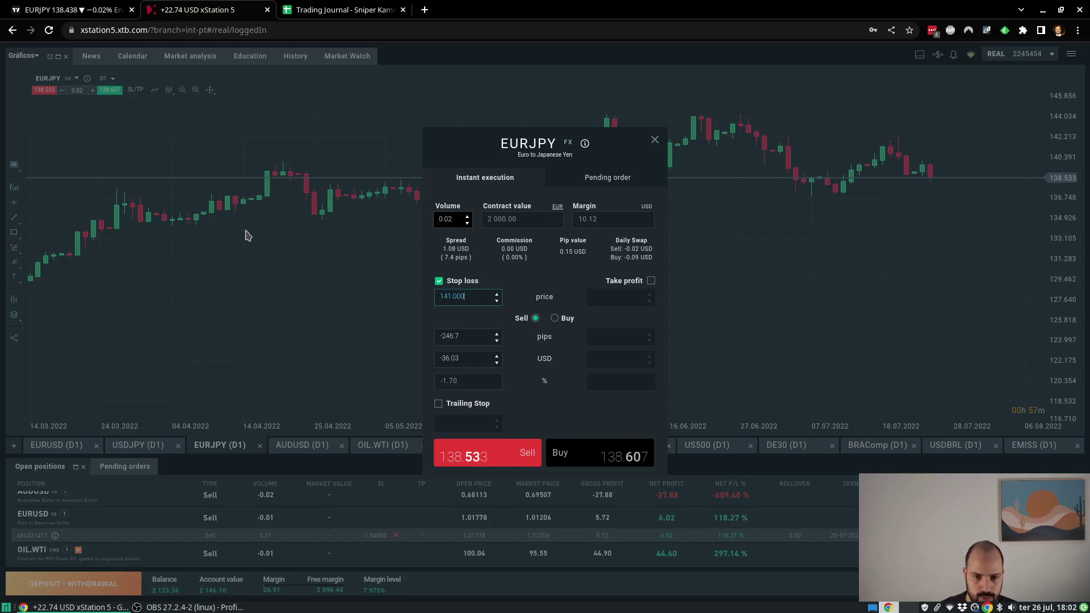
left_click(332, 4)
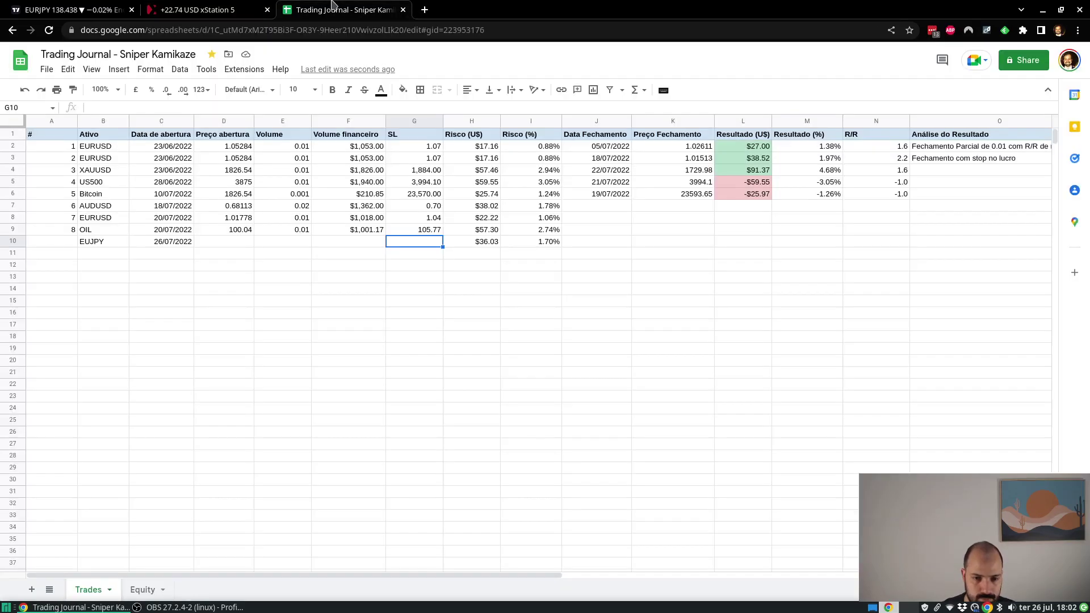
type("141")
key("Return")
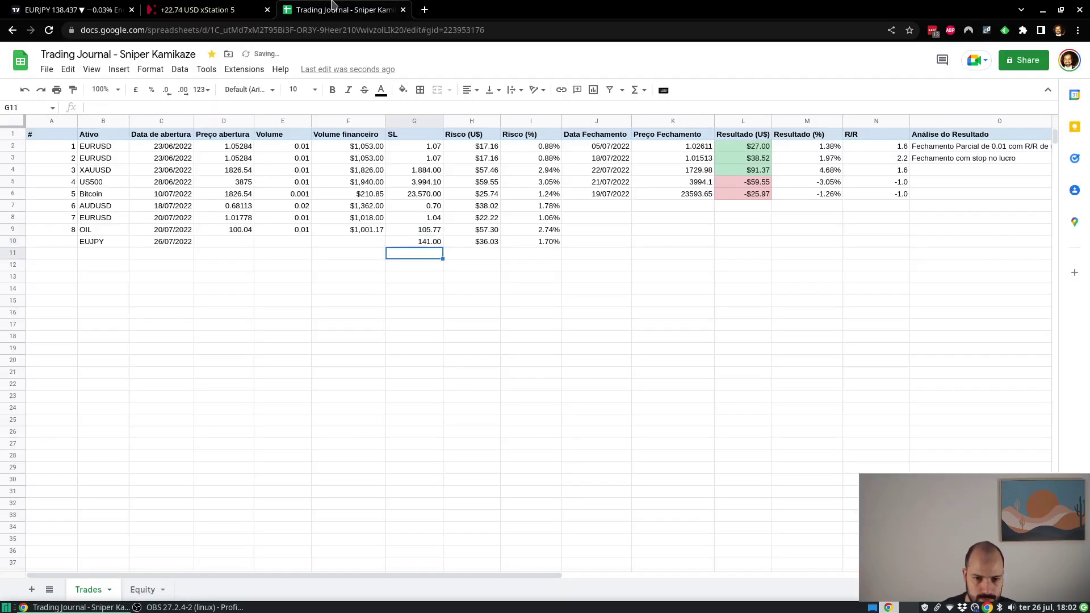
key("Up")
key("Left")
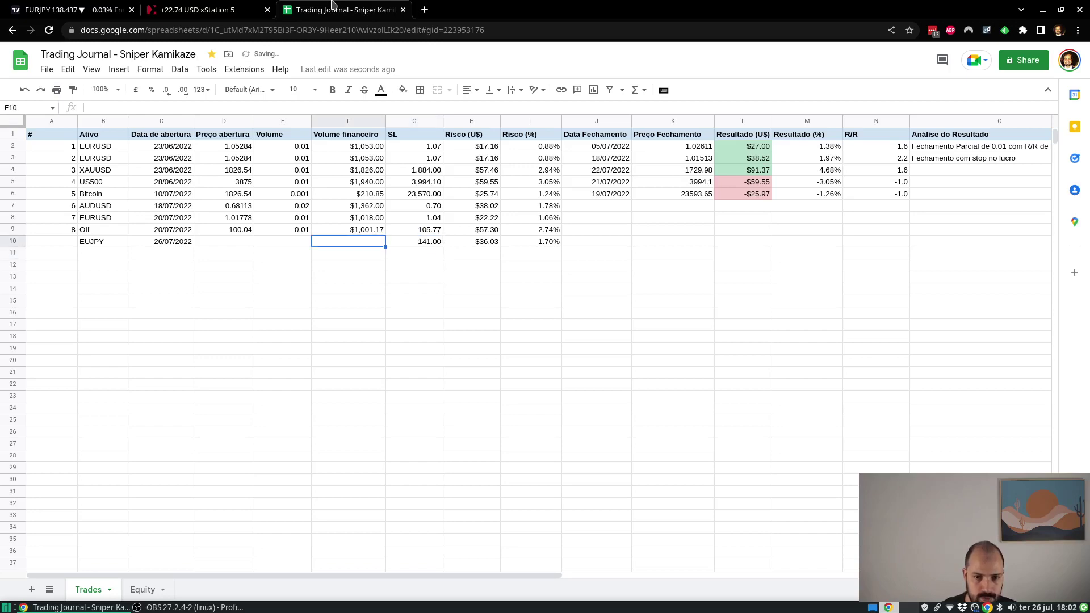
key("Right")
key("Right")
key("Right")
key("Left")
key("Left")
key("Left")
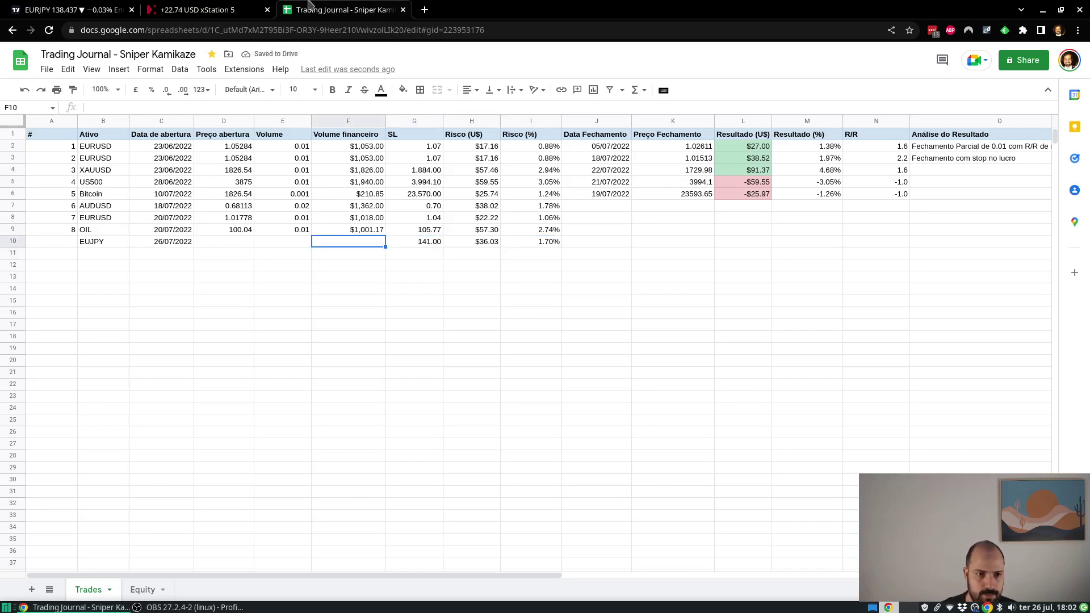
Step: Switch to xStation 5 and try to sell 0.02 lots of EURJPY at market with a stop loss of 141.000
left_click(193, 10)
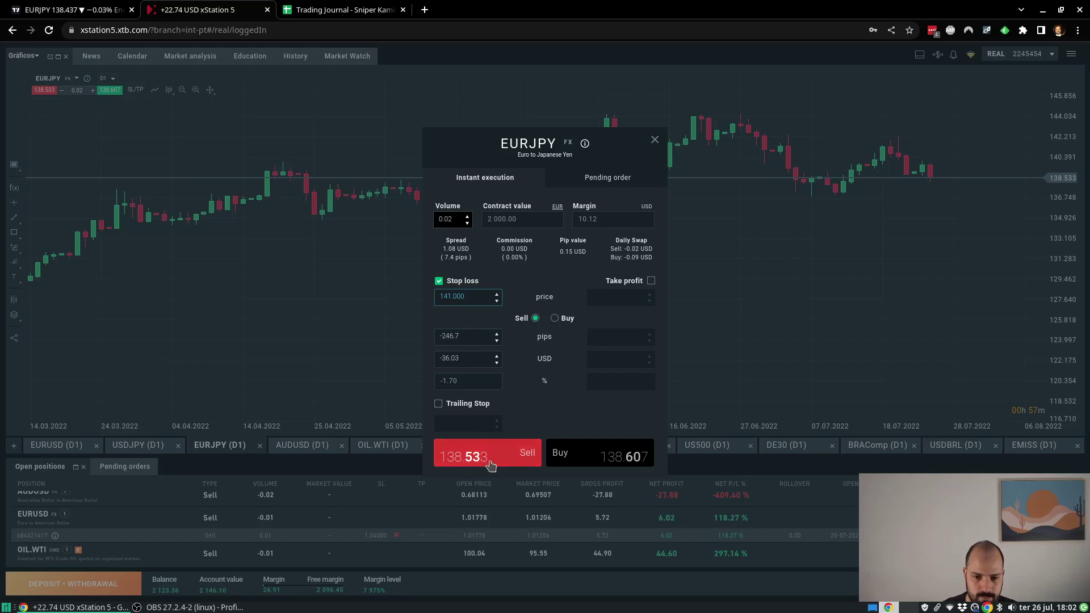
left_click(491, 465)
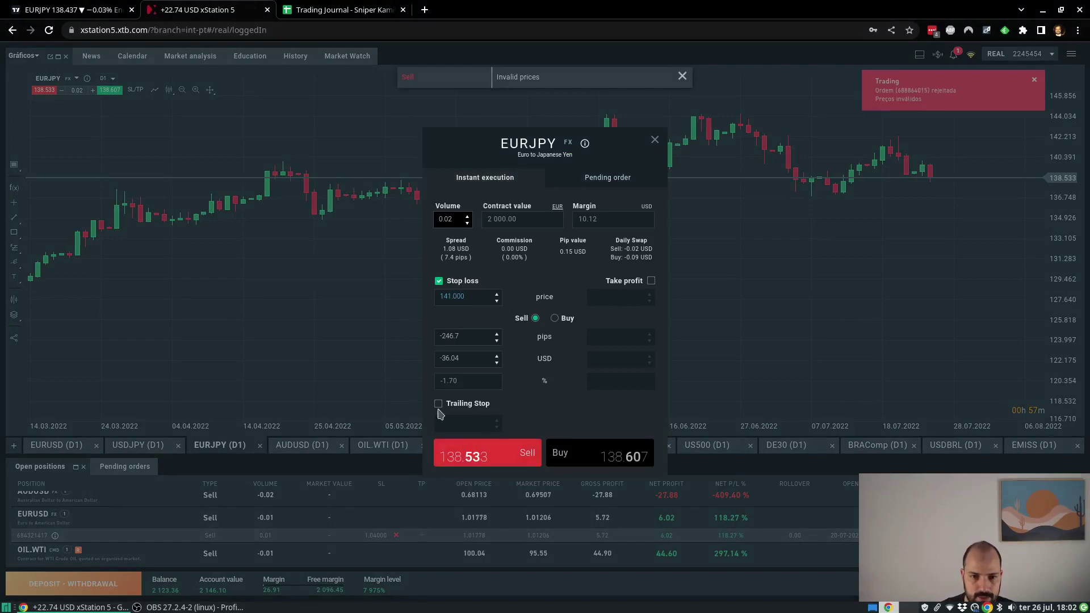
left_click(490, 457)
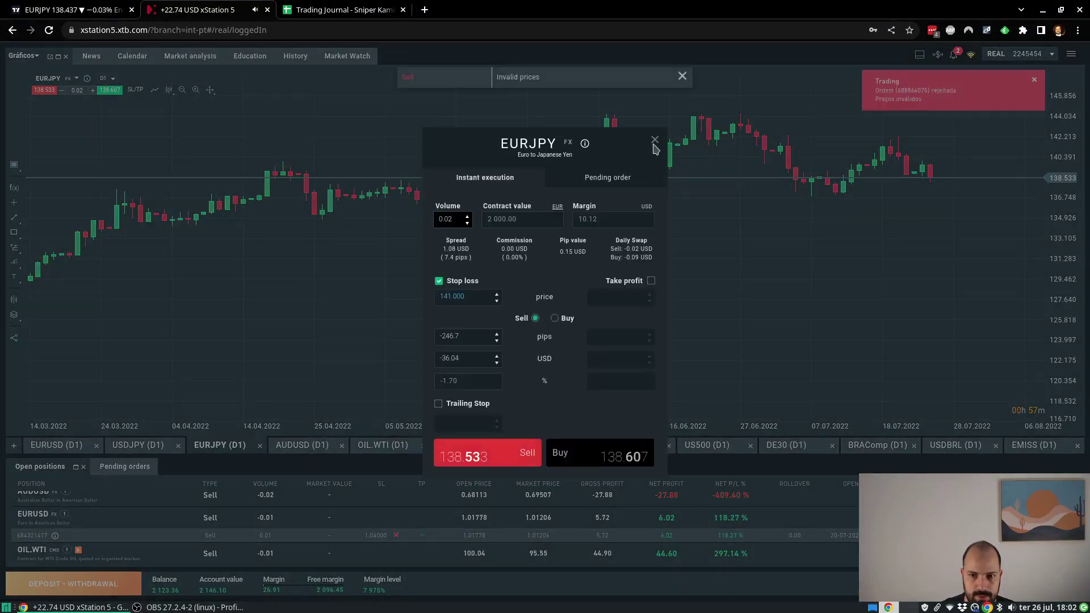
left_click(656, 141)
Step: Open a new EURJPY order and try to sell 0.02 lots without a stop loss
right_click(792, 273)
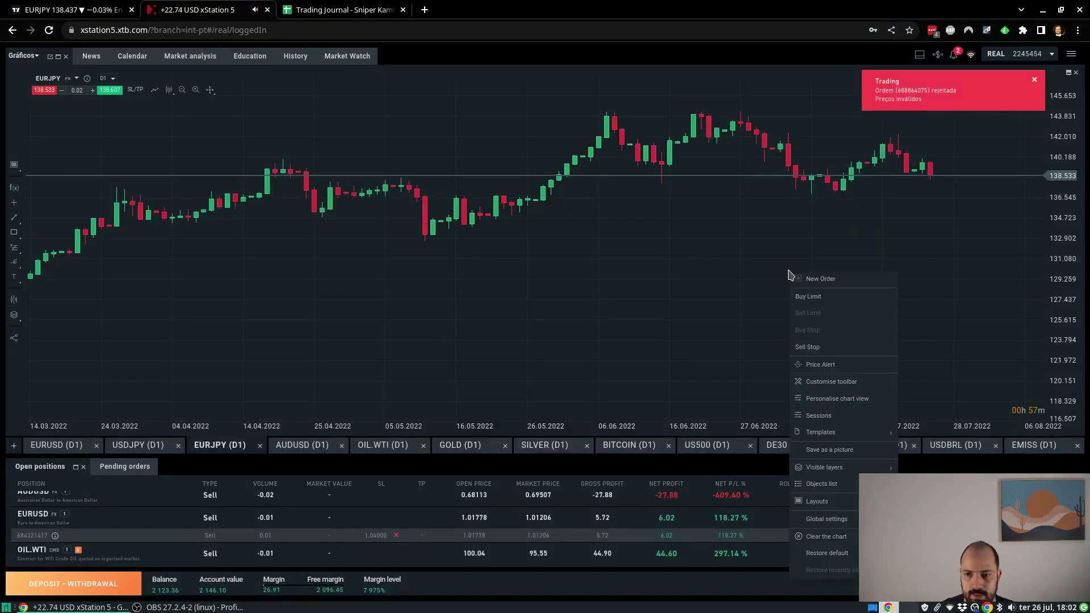
left_click(821, 279)
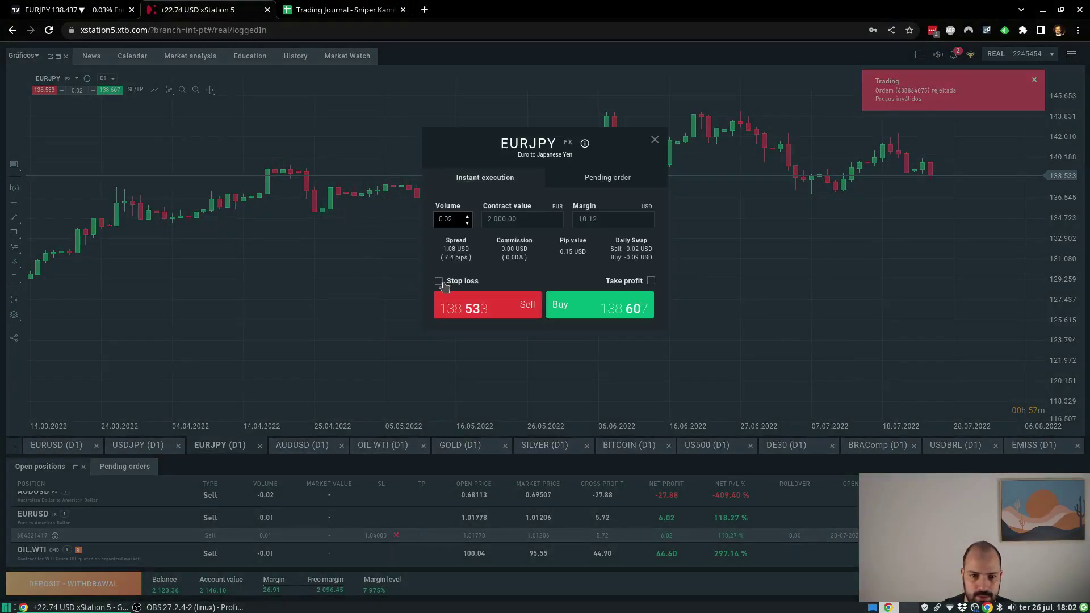
left_click(504, 316)
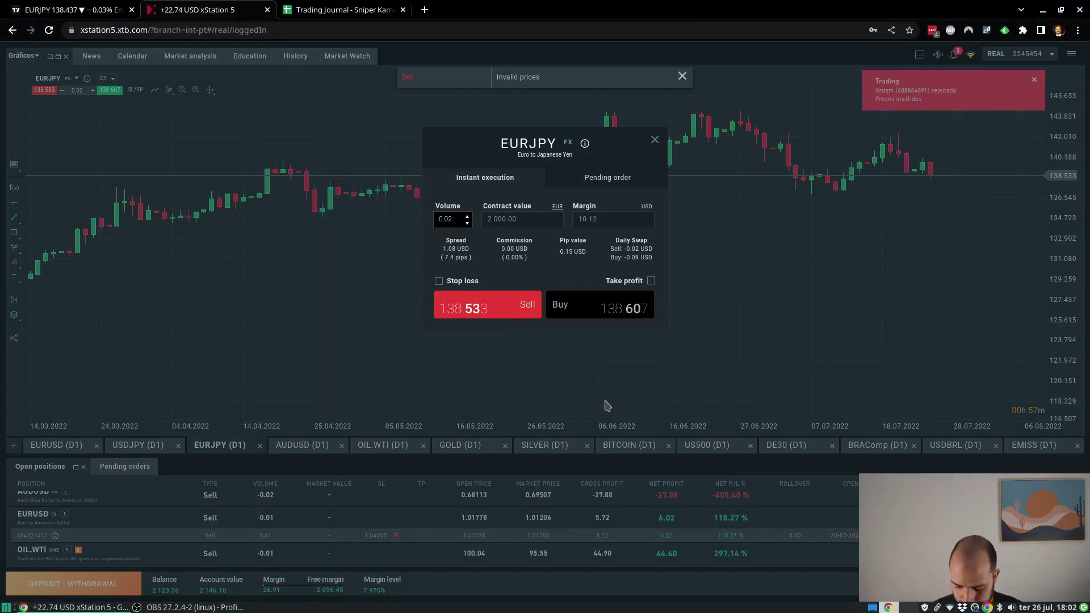
left_click(504, 317)
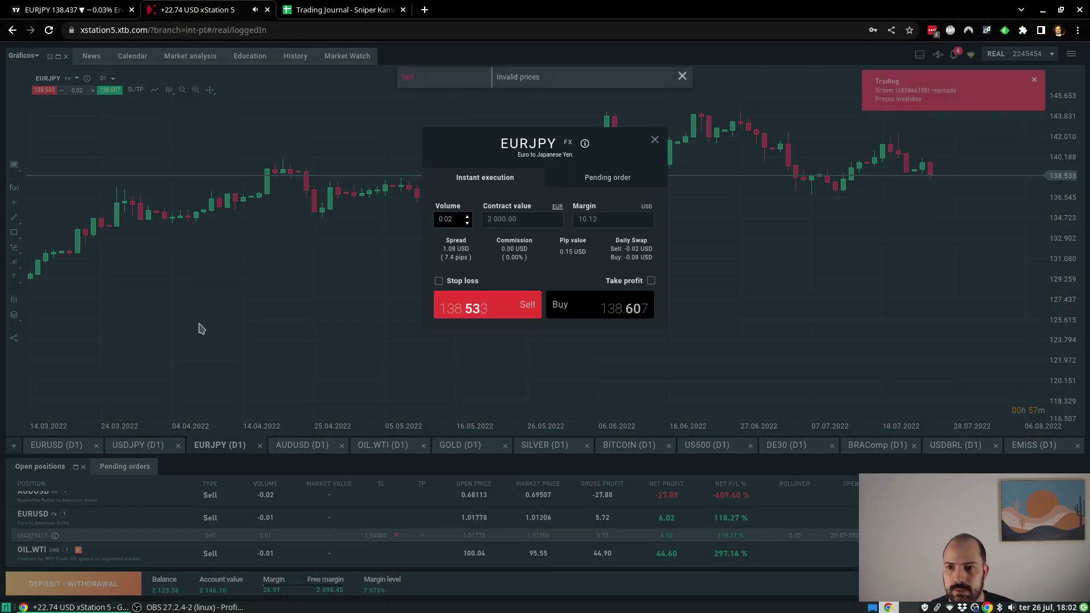
Step: Capture a screenshot of the EURJPY order window into GIMP, discarding the crash-recovered images, and return to xStation 5
key("Print")
left_click(716, 358)
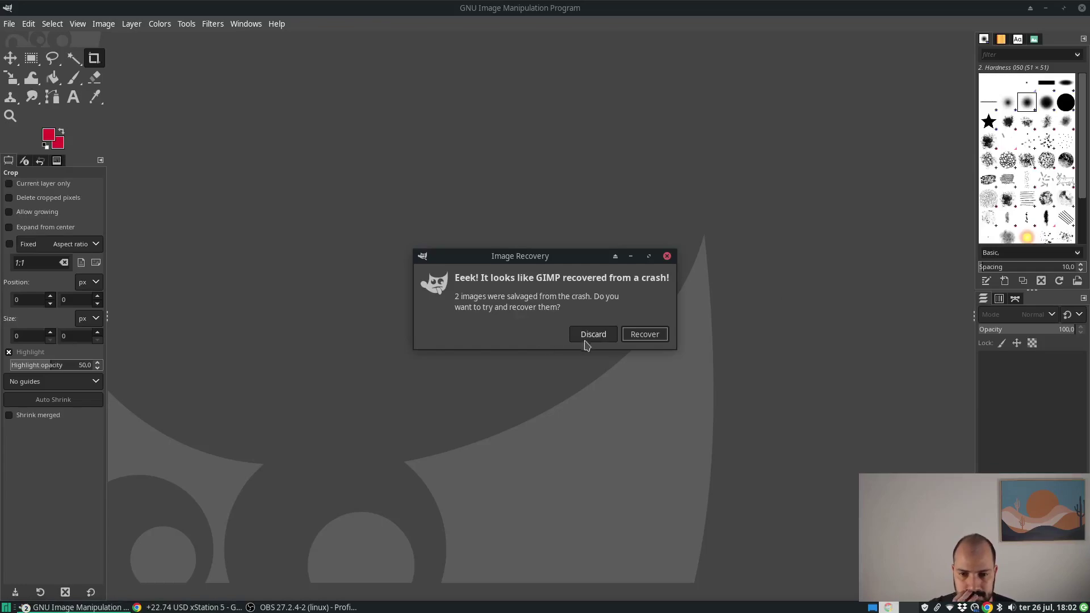
left_click(590, 337)
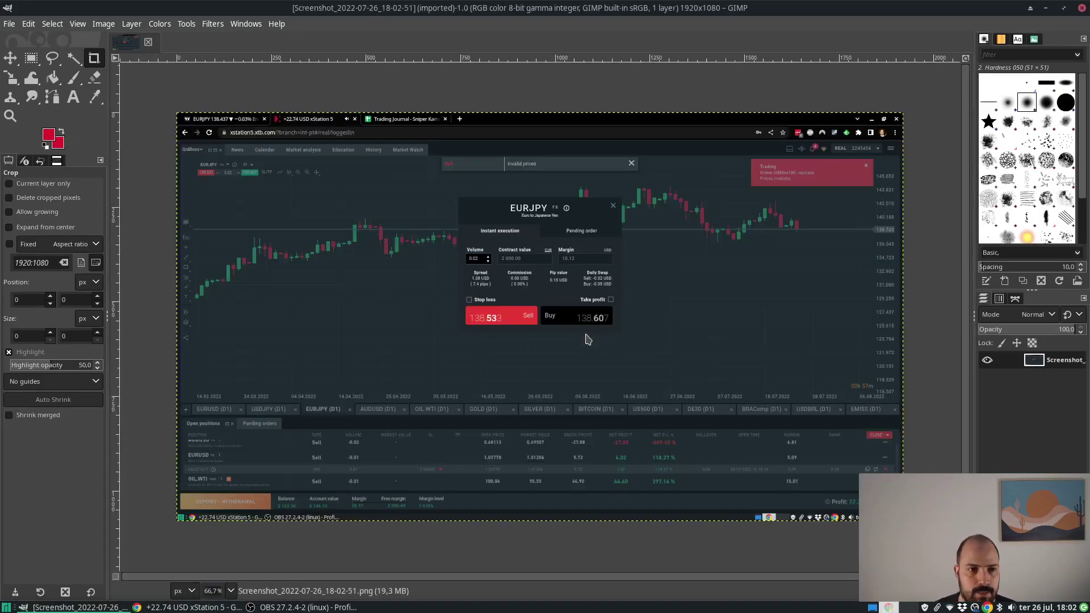
key("alt+Tab")
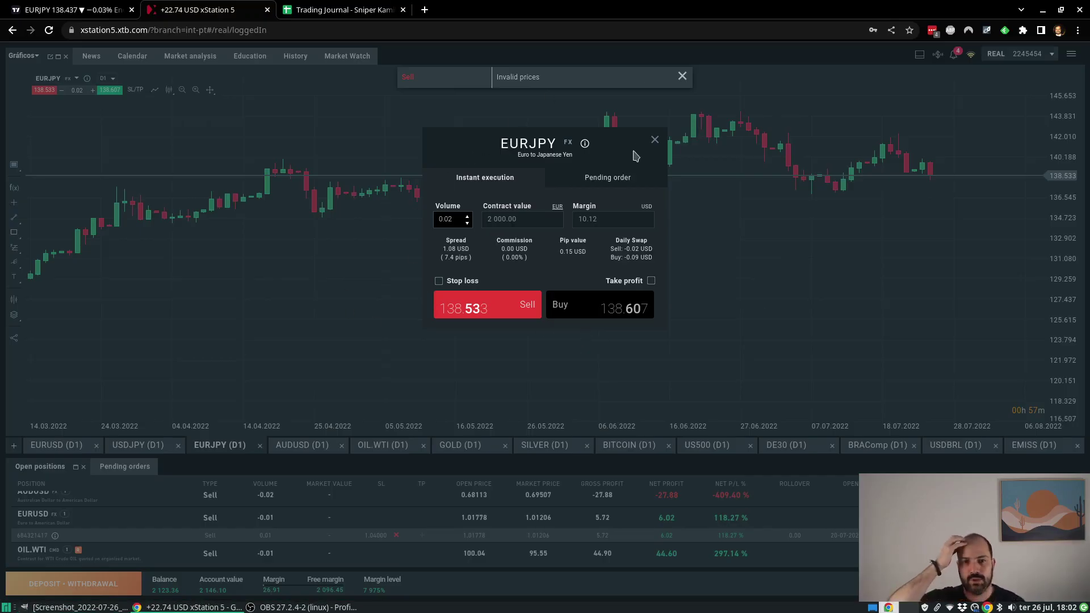
Step: Close the order window and check the EURJPY instrument's basic info, including its market hours
left_click(655, 140)
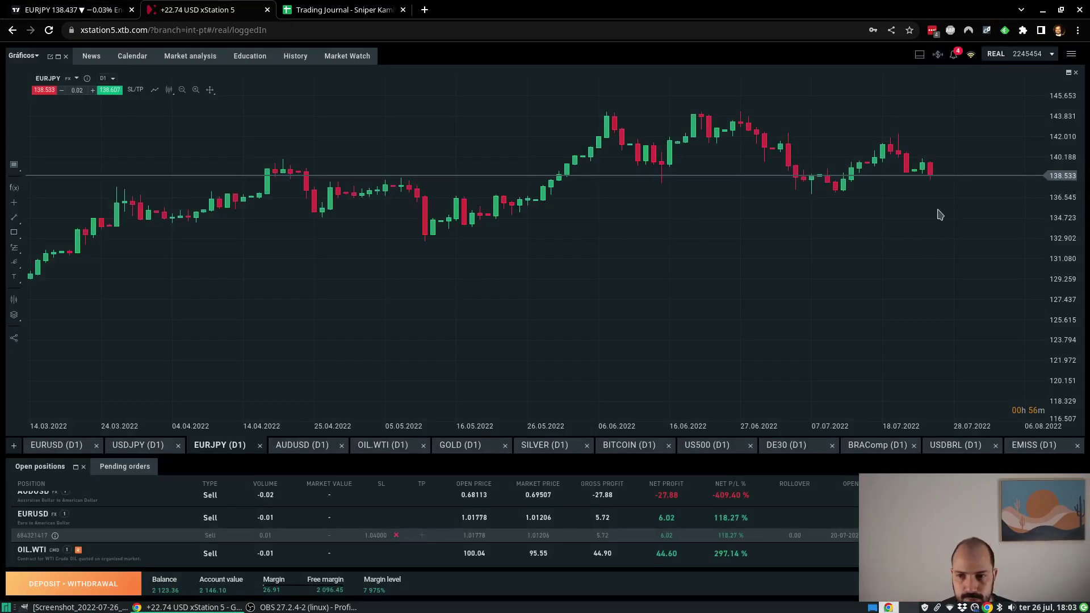
right_click(920, 201)
left_click(812, 254)
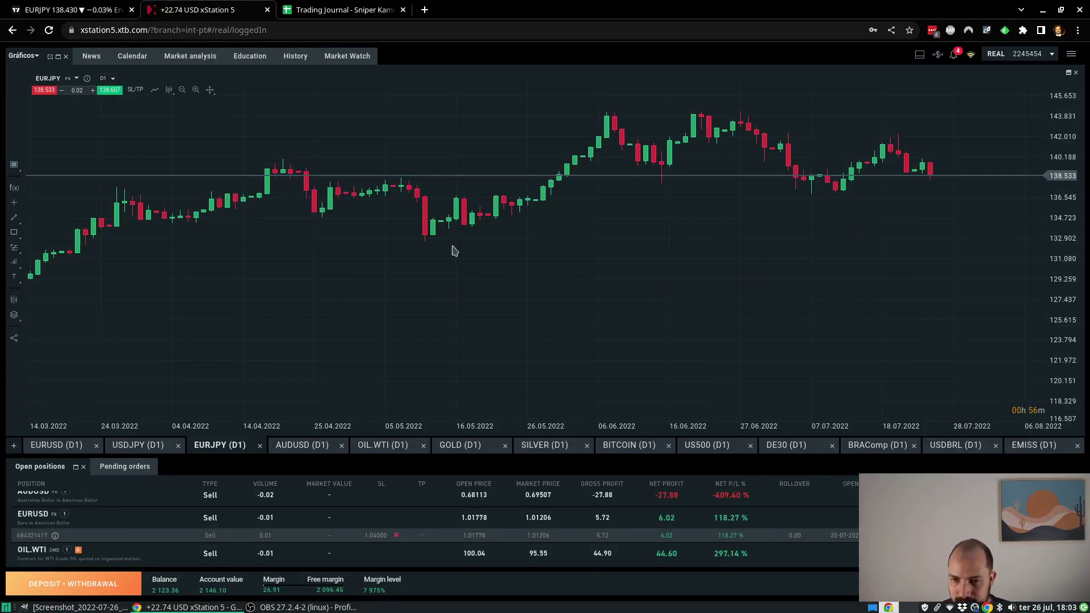
left_click(87, 78)
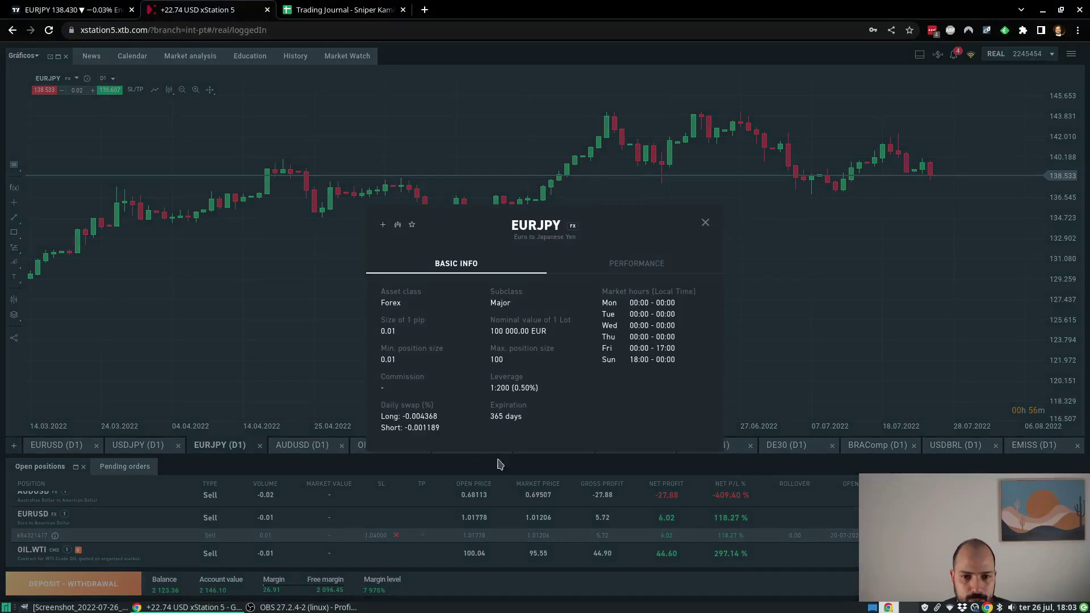
left_click(704, 225)
Step: Change the EURJPY chart's timeframe to one minute (M1)
right_click(603, 279)
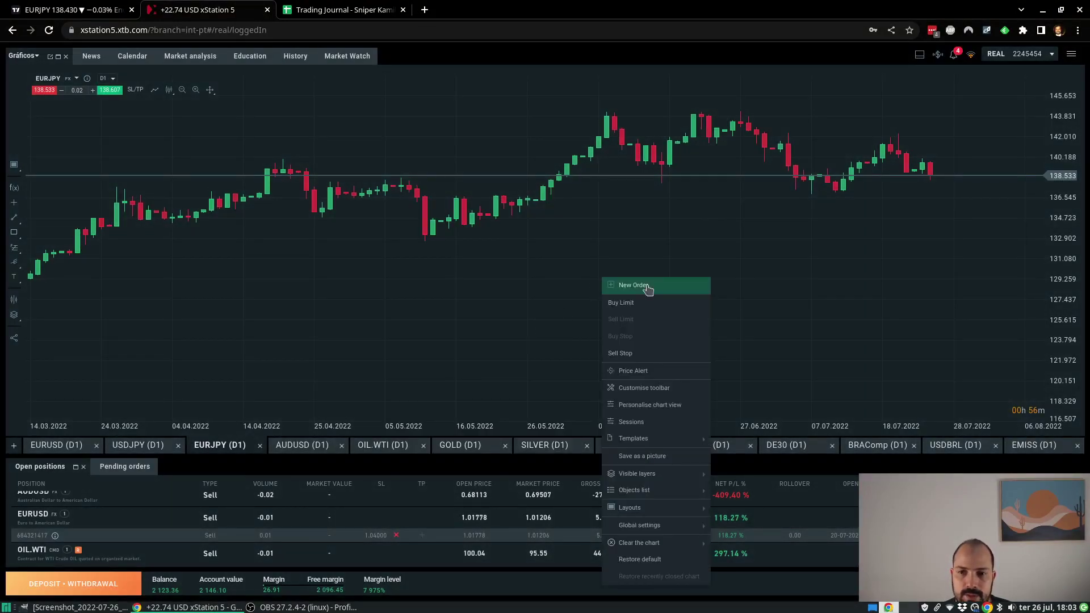
left_click(614, 227)
key("Up")
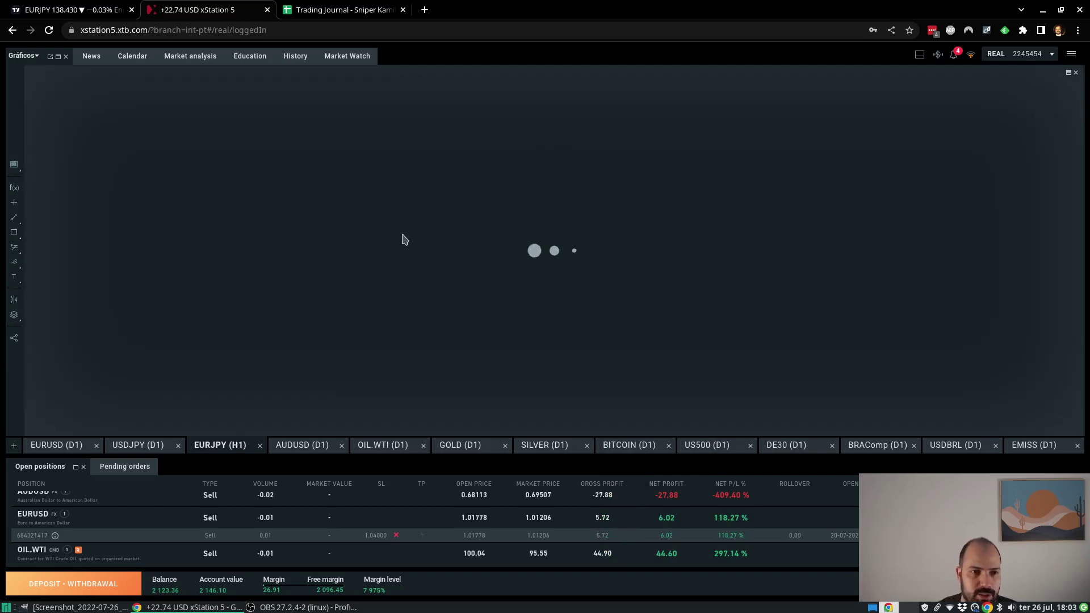
key("Up")
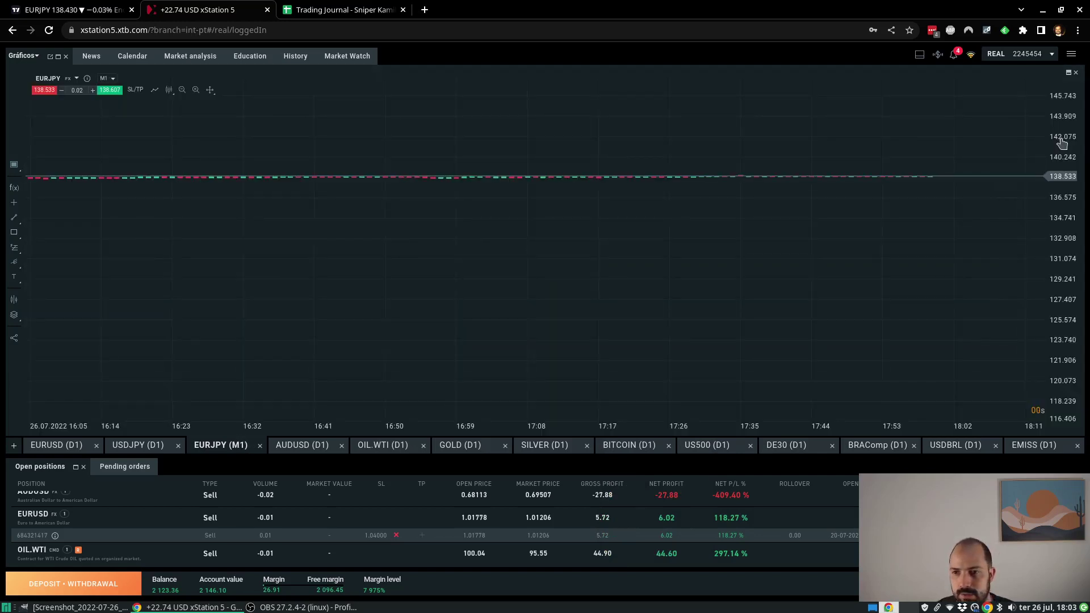
Step: Try once more to sell 0.02 lots of EURJPY from a new order on the M1 chart
right_click(750, 229)
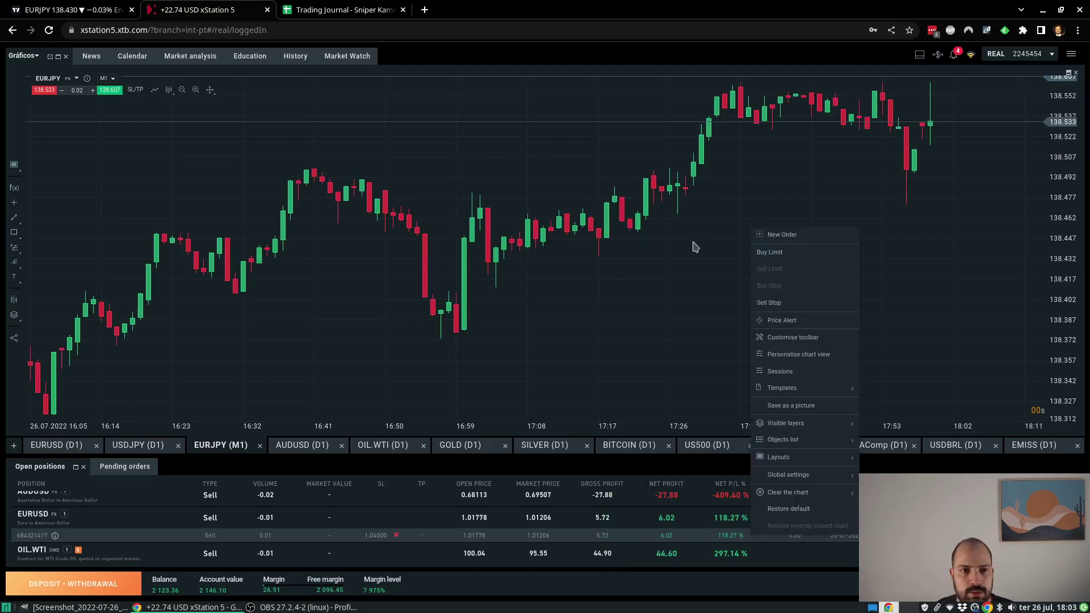
left_click(804, 236)
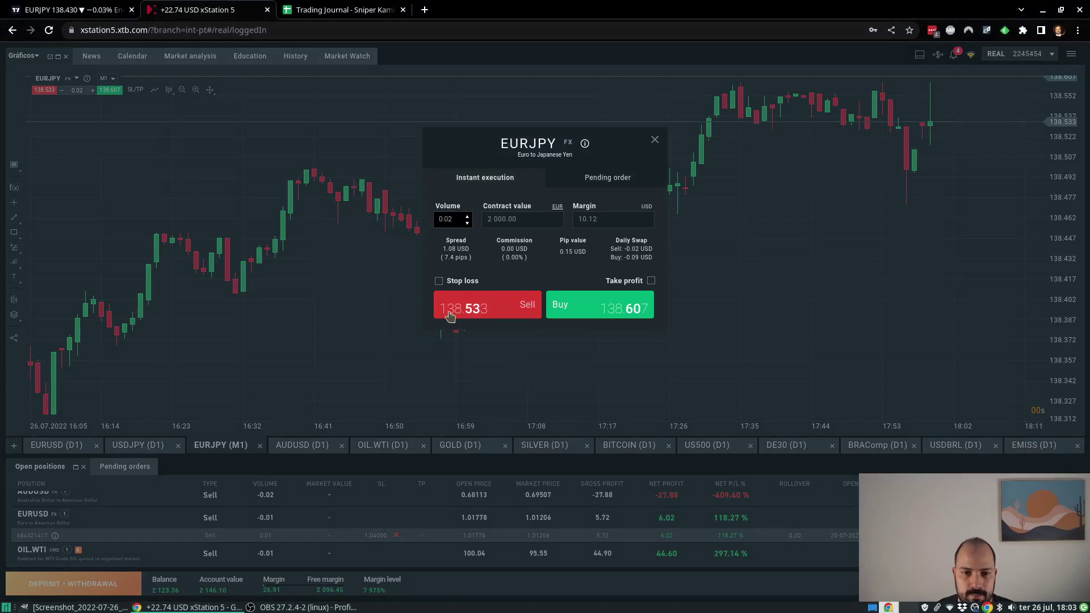
left_click(476, 309)
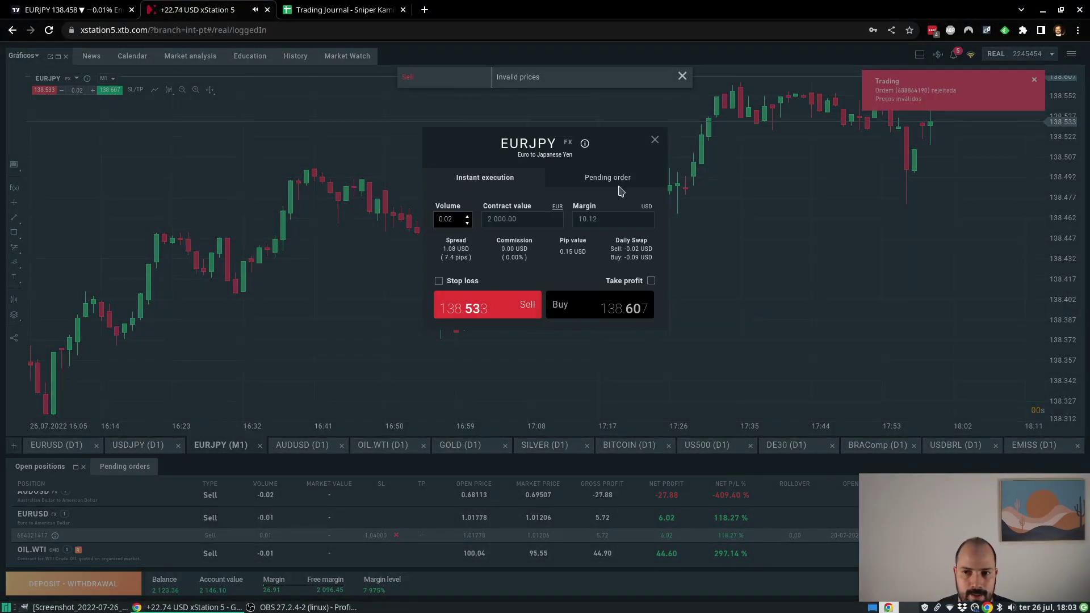
left_click(655, 142)
Step: Switch to TradingView and examine the AUDUSD chart on the weekly and daily timeframes
key("ctrl+1")
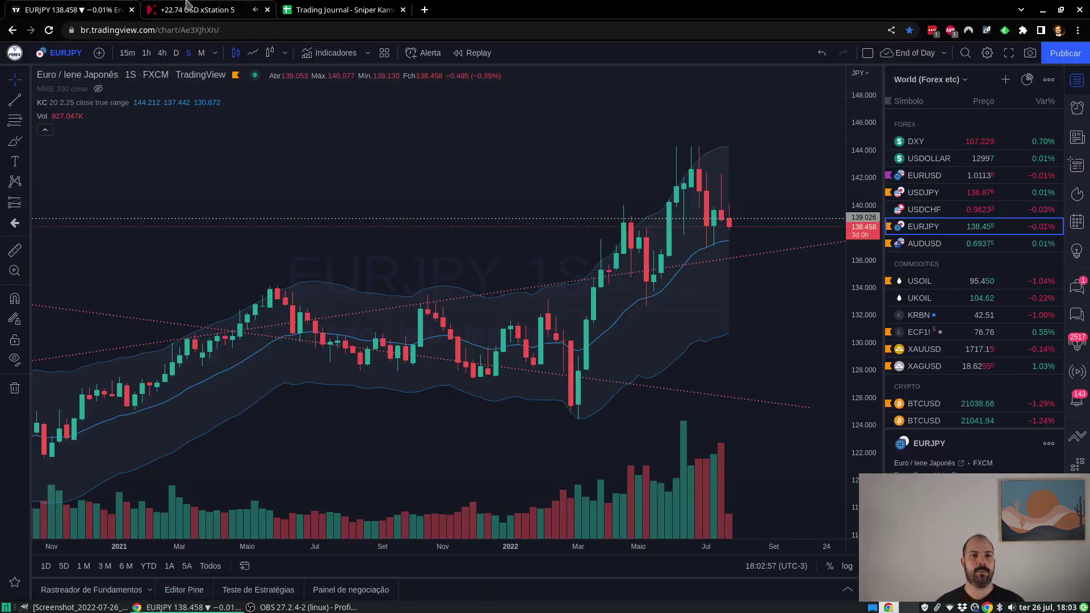
left_click(990, 244)
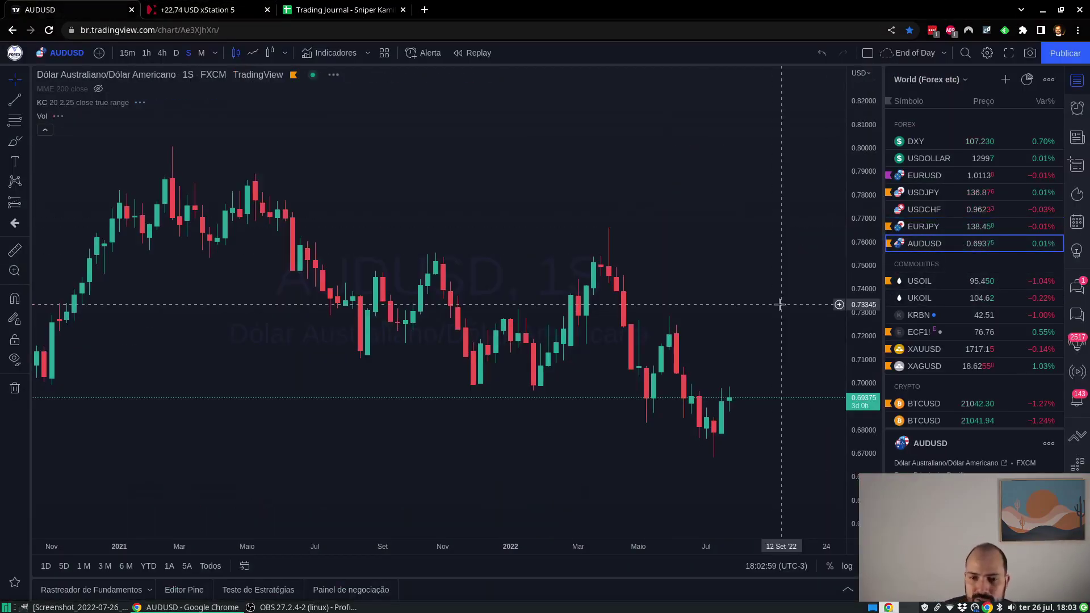
scroll(389, 493, "down", 3)
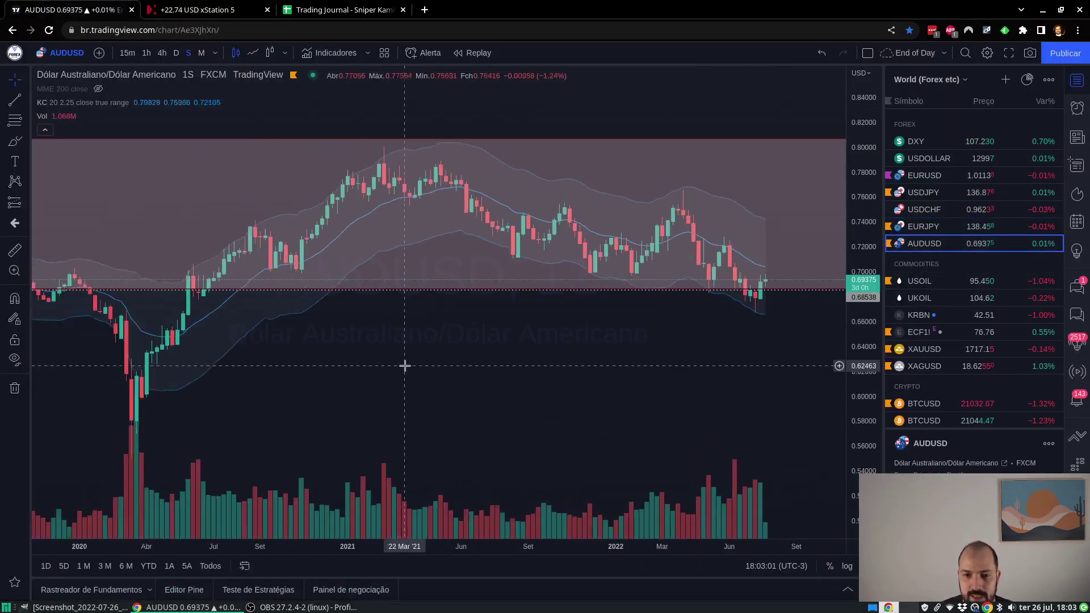
scroll(387, 377, "up", 3)
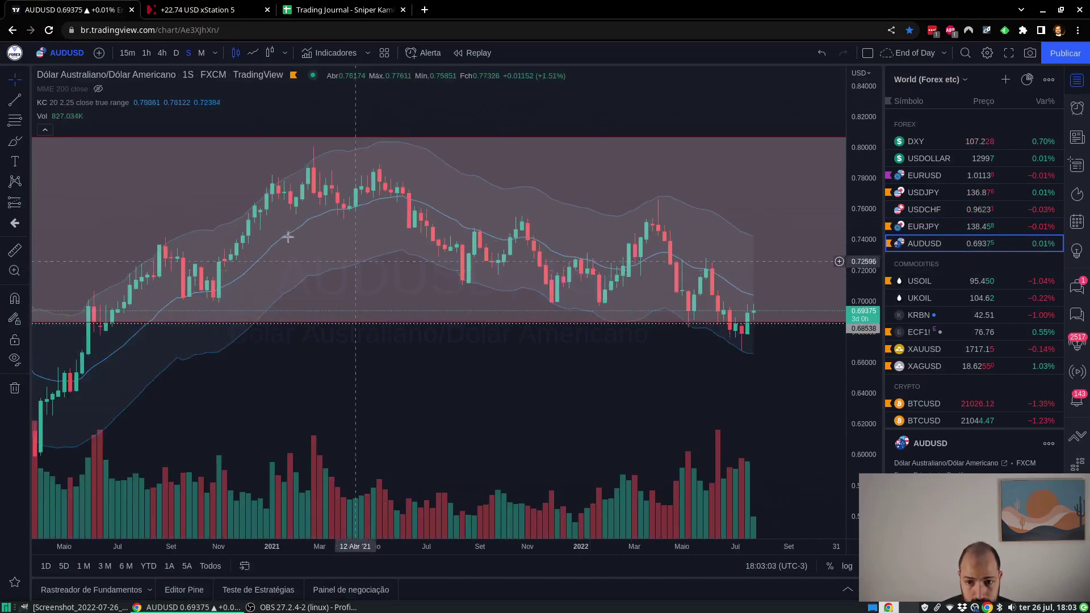
left_click(176, 53)
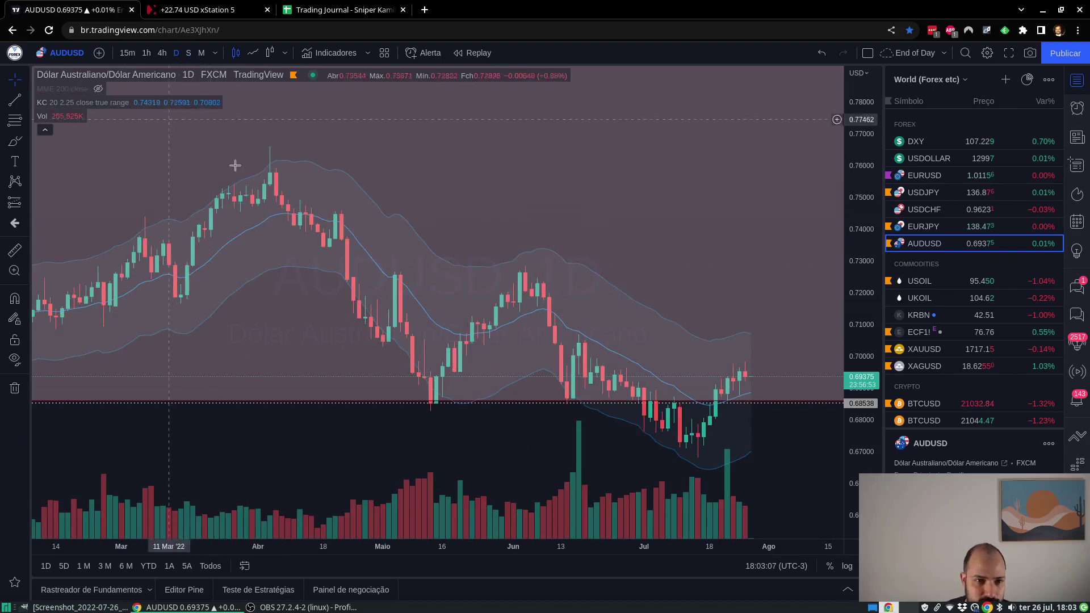
scroll(233, 225, "down", 1)
scroll(234, 232, "down", 5)
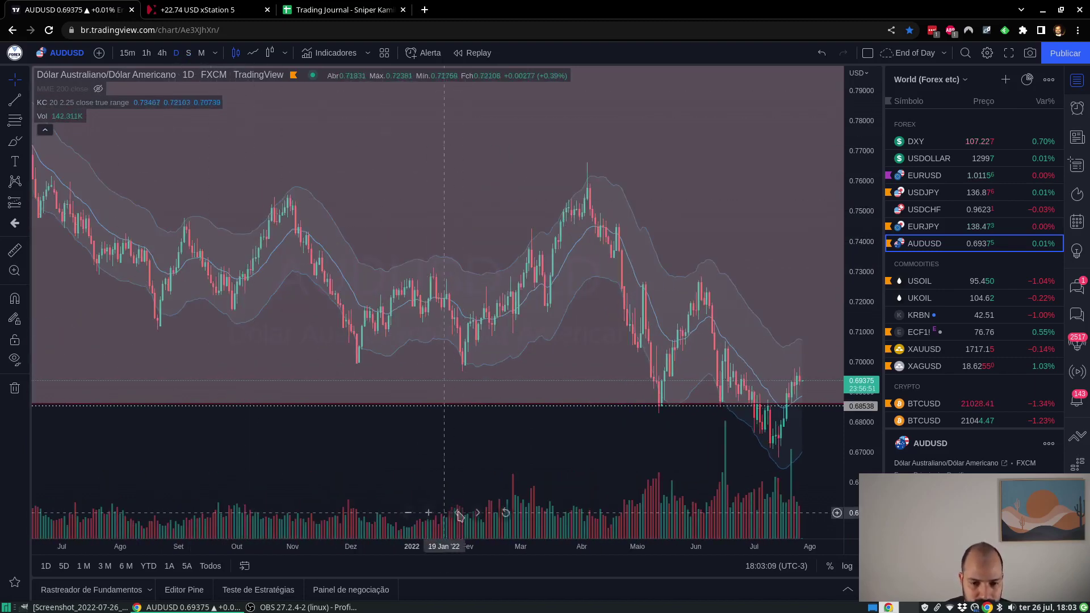
left_click(506, 513)
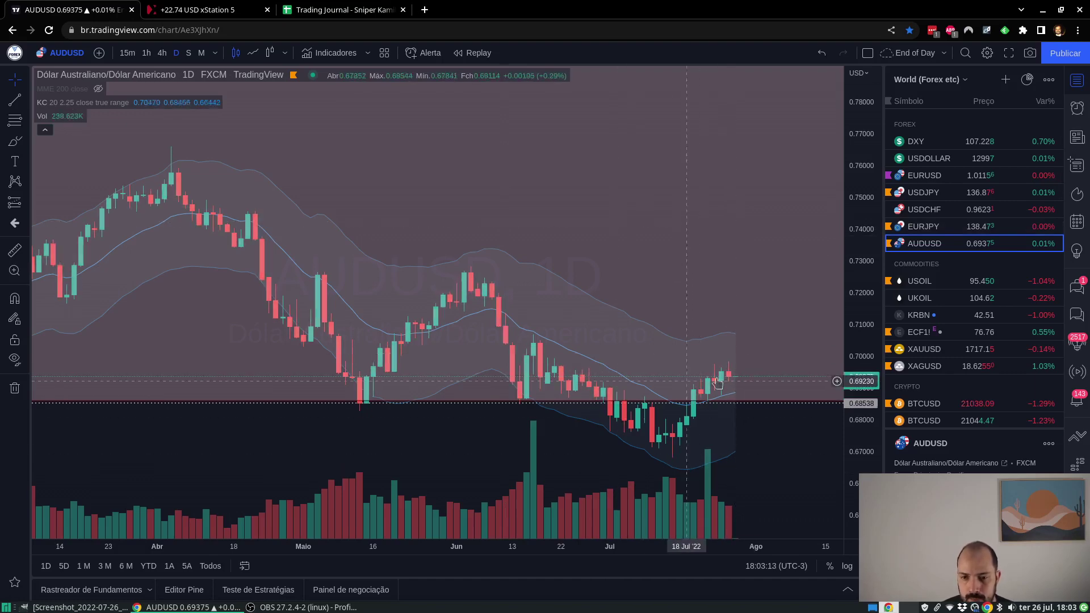
Step: Switch the AUDUSD chart to the weekly timeframe and delete the large shaded range rectangle
scroll(608, 370, "down", 3)
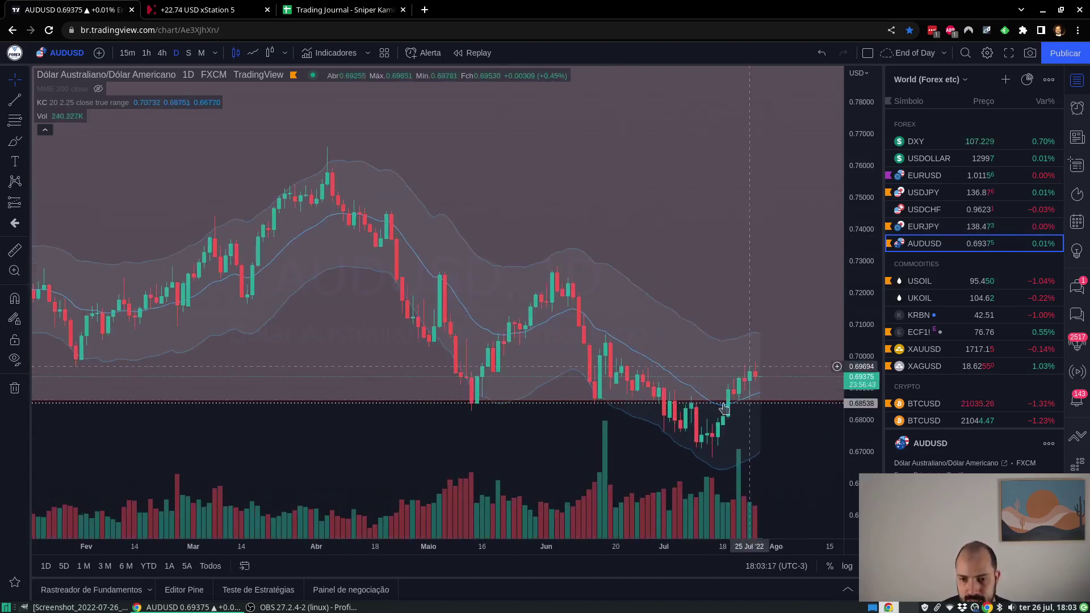
scroll(284, 290, "down", 4)
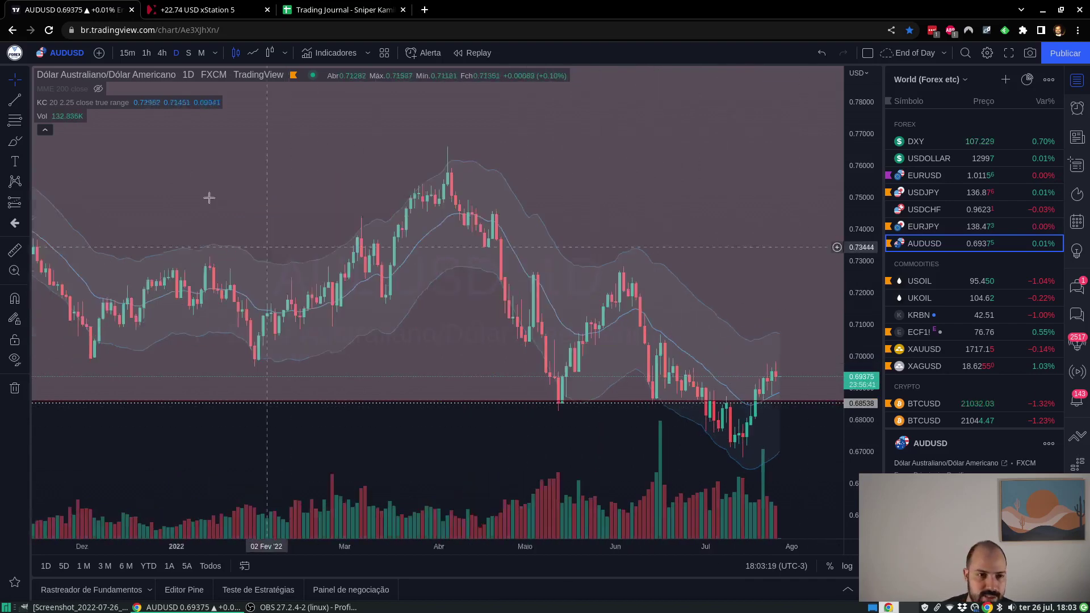
left_click(187, 53)
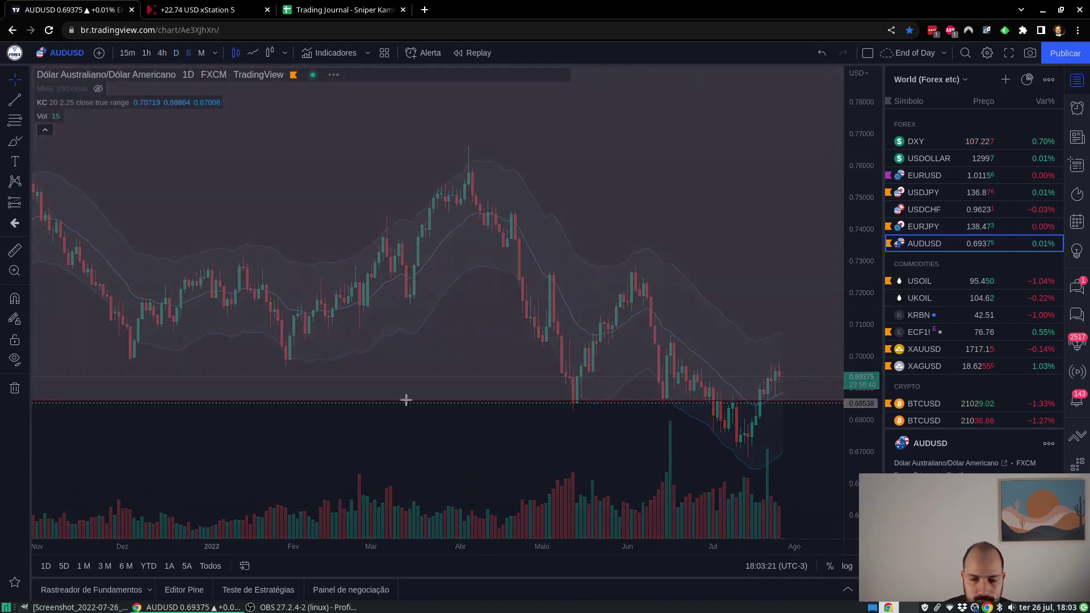
scroll(553, 318, "down", 5)
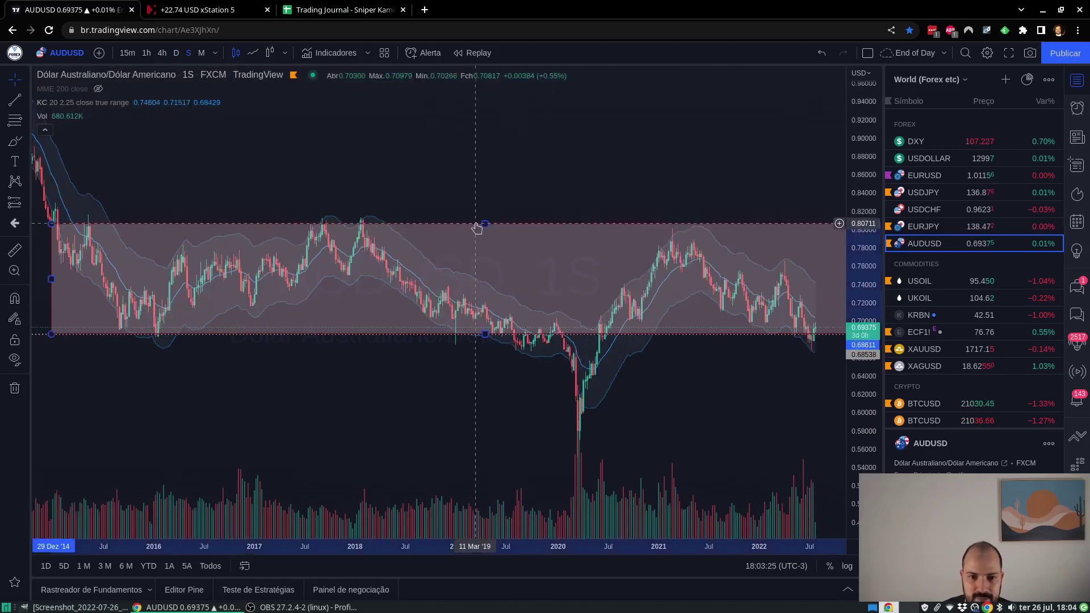
key("Delete")
Step: Examine the recent AUDUSD candles on the weekly timeframe and again on the daily timeframe
scroll(749, 445, "up", 6)
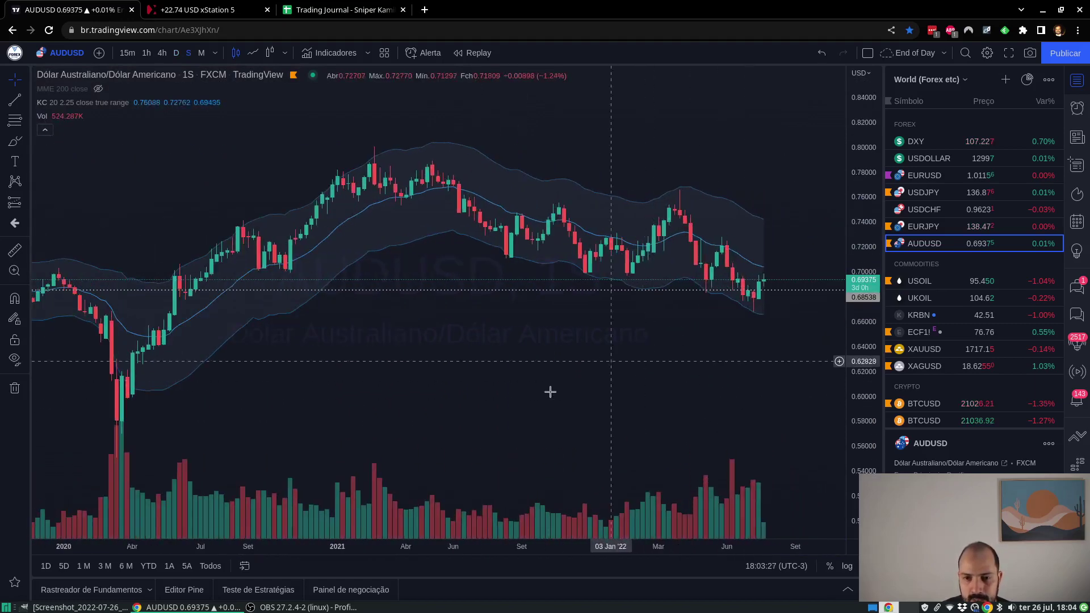
scroll(550, 391, "up", 3)
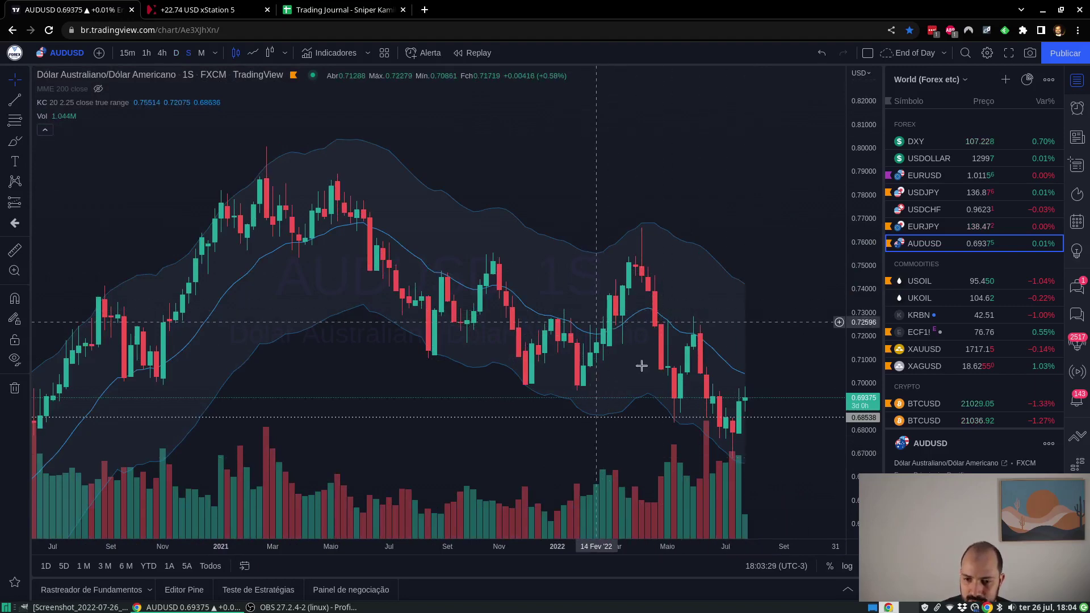
left_click(175, 53)
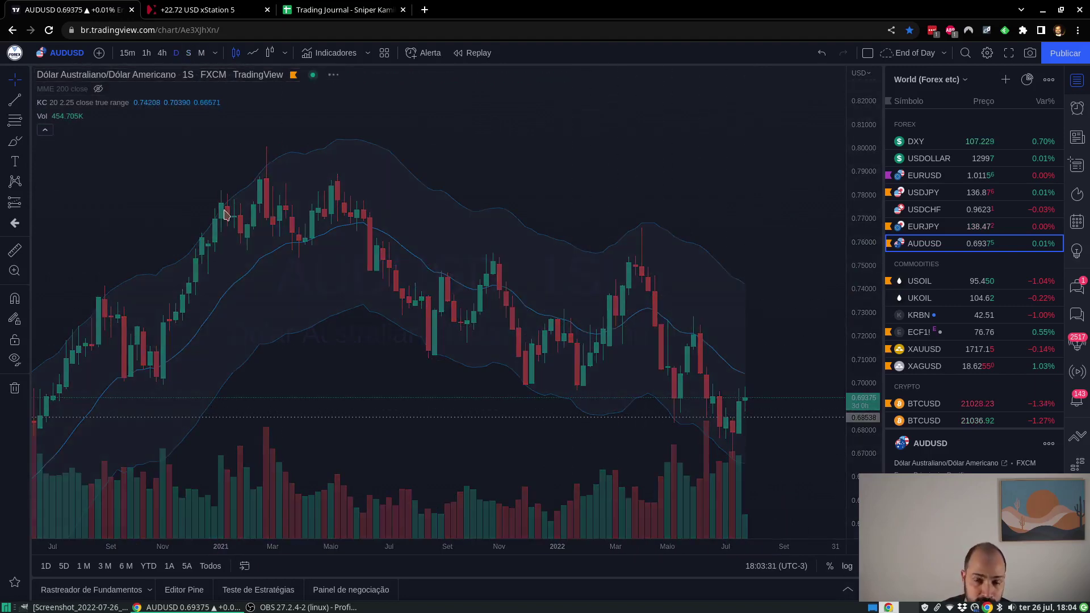
scroll(596, 352, "down", 1)
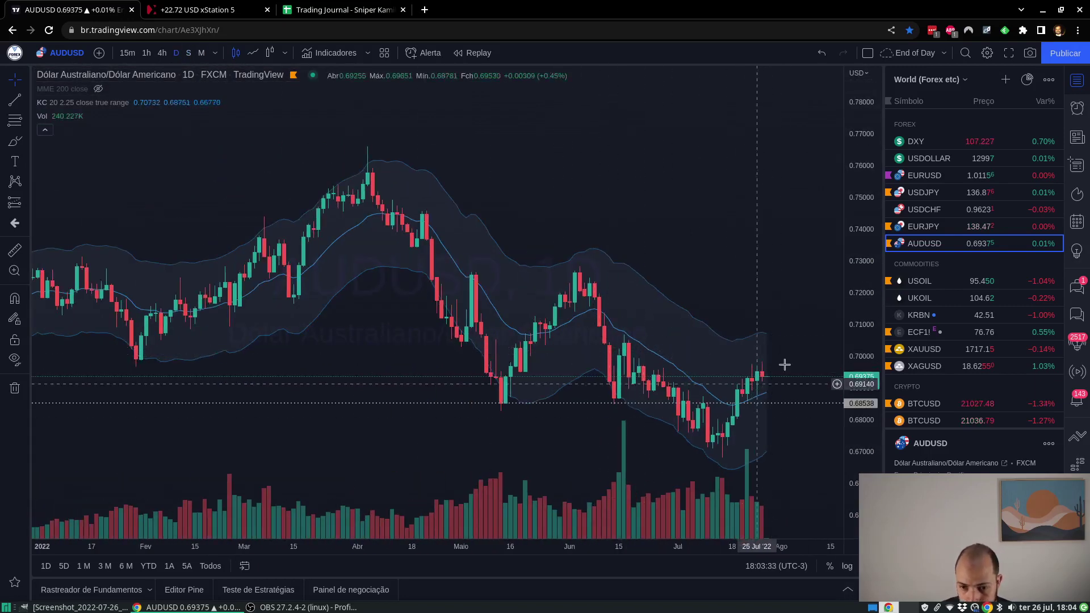
scroll(763, 382, "up", 1)
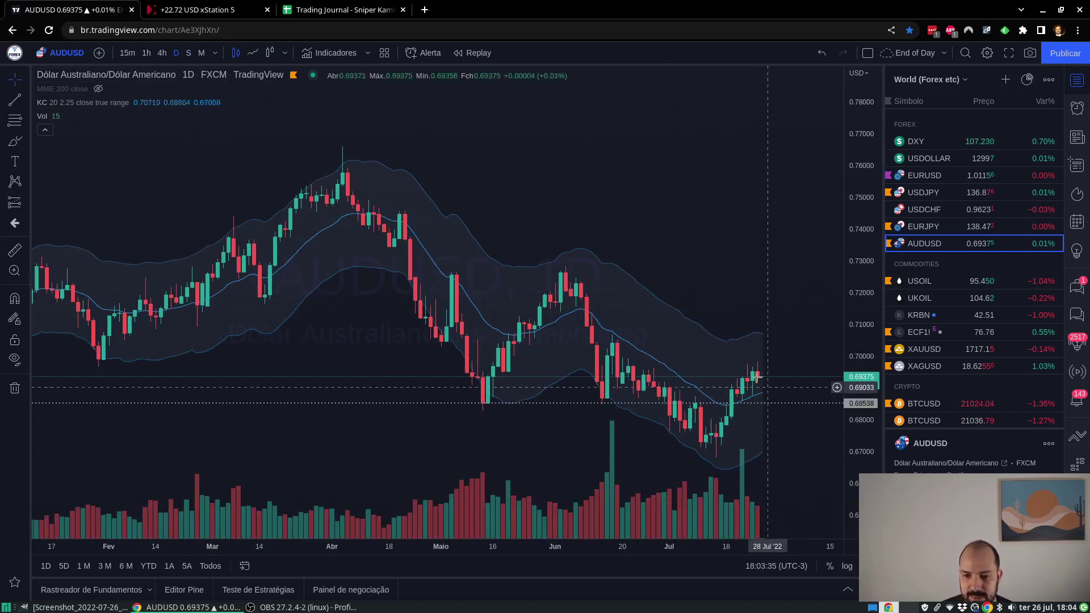
Step: Switch to xStation 5 and set the EURJPY chart back to the daily timeframe (D1)
left_click(180, 6)
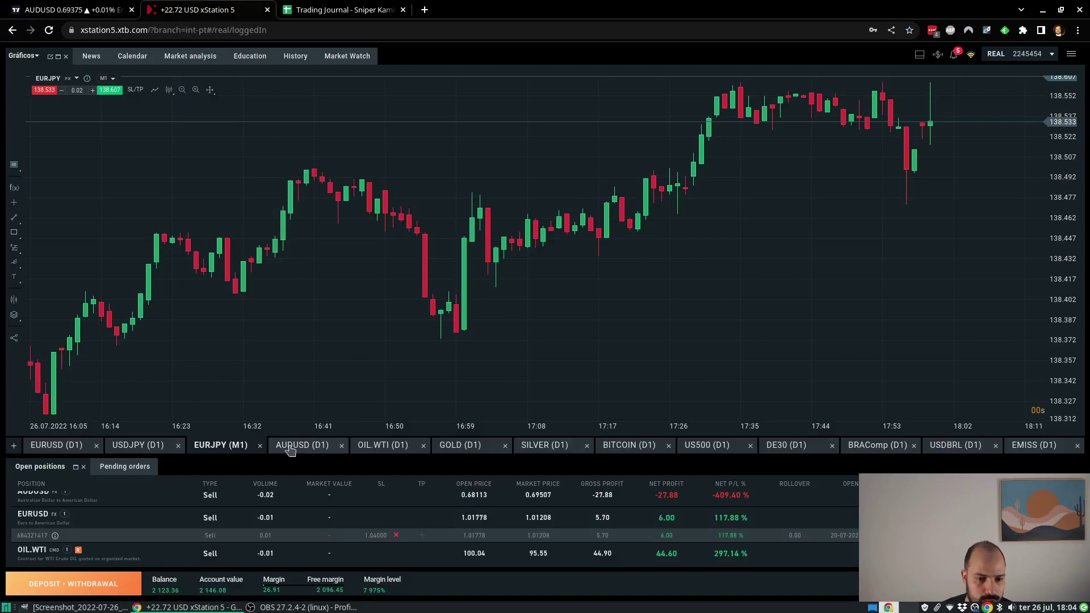
key("h")
key("d")
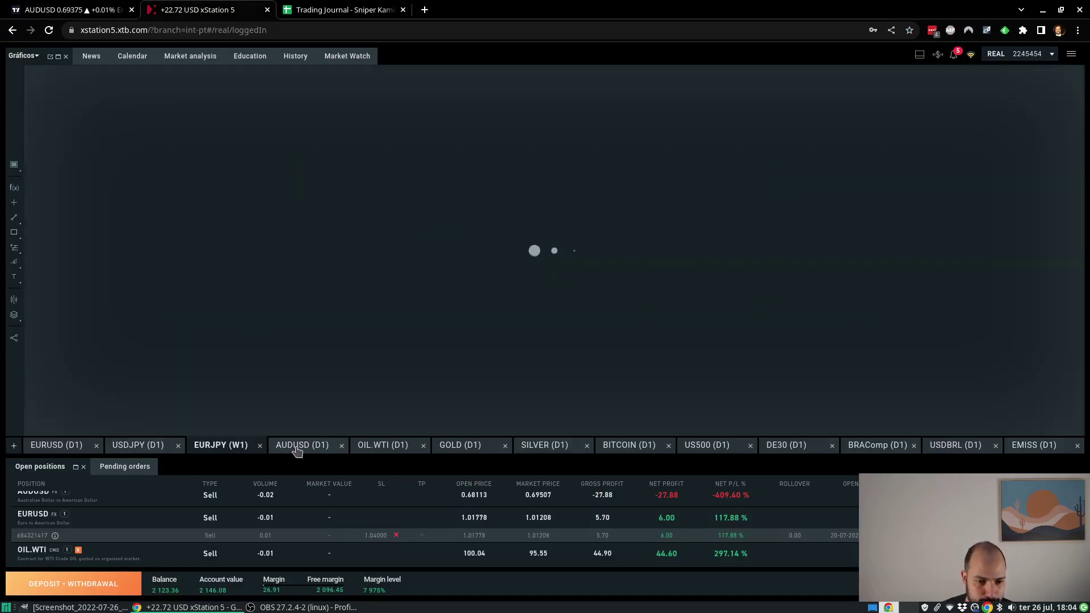
Step: Review the AUDUSD daily chart on a wider price scale and collapse the grouped open positions
left_click(297, 445)
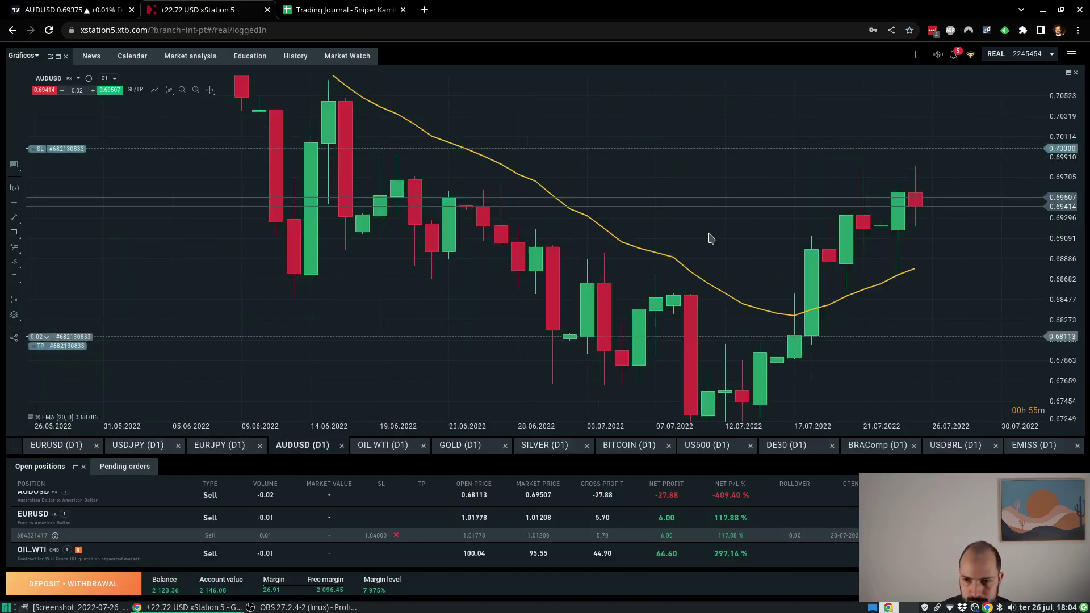
left_click_drag(1074, 161, 1076, 235)
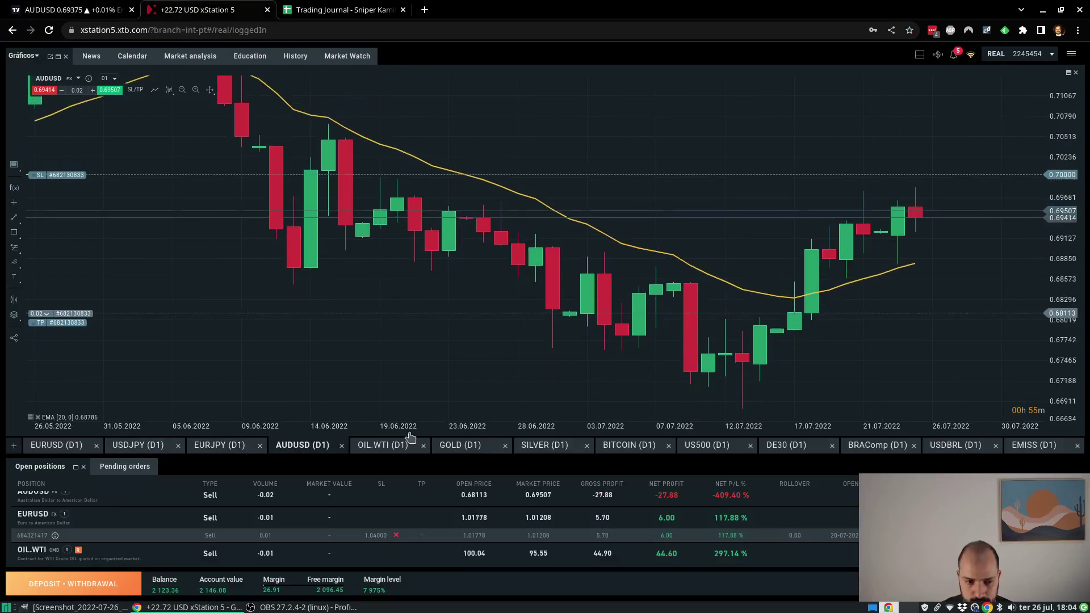
right_click(246, 542)
left_click(174, 519)
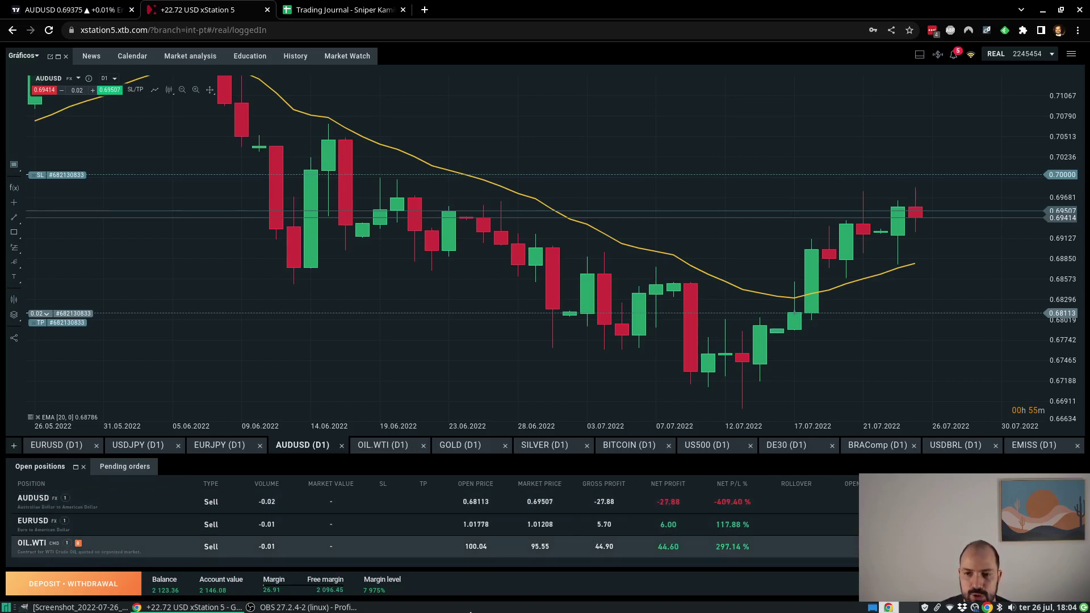
Step: Reload xStation 5 and try again to sell 0.02 lots of EURJPY at market from the daily chart
left_click(271, 30)
key("Return")
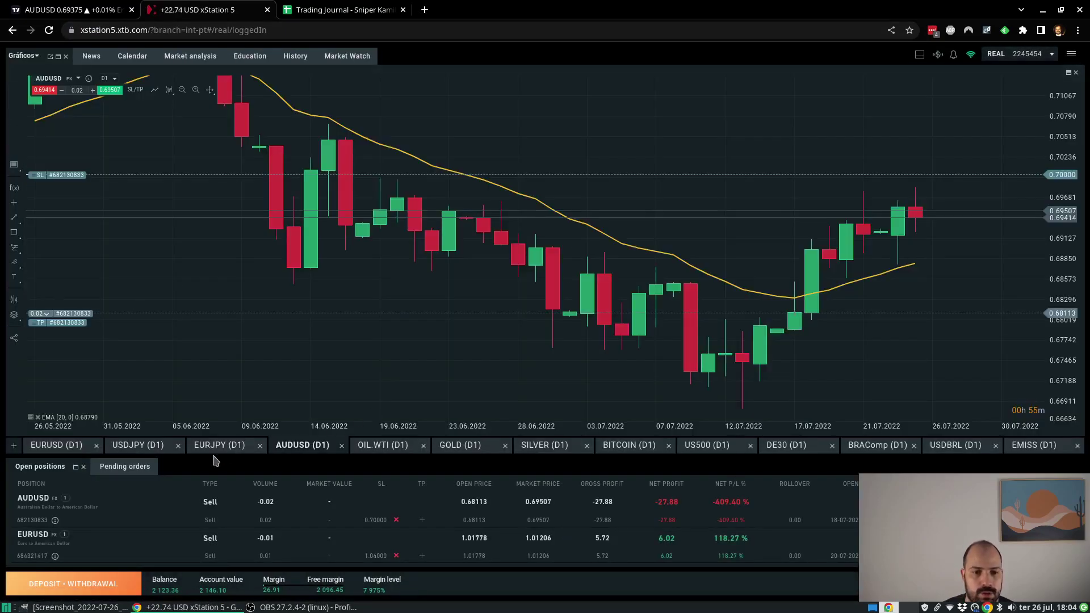
left_click(213, 448)
right_click(712, 262)
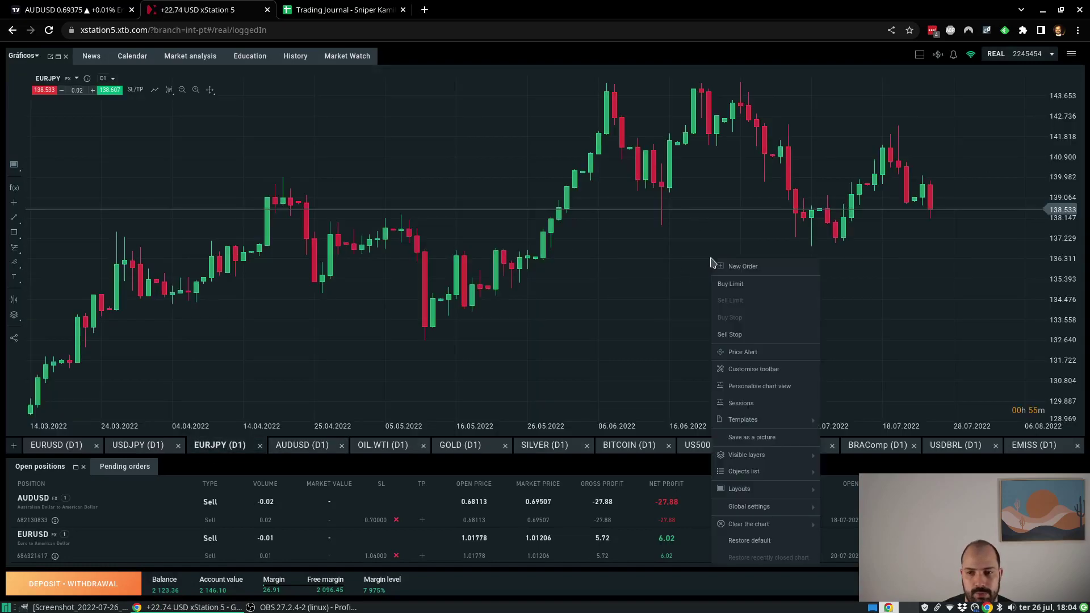
left_click(746, 270)
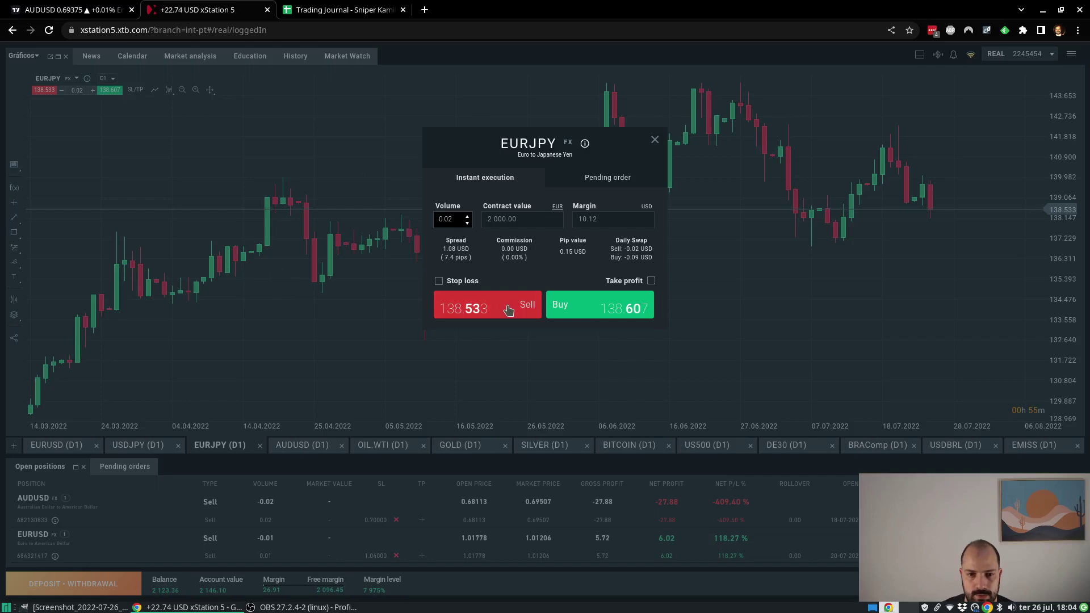
left_click(478, 309)
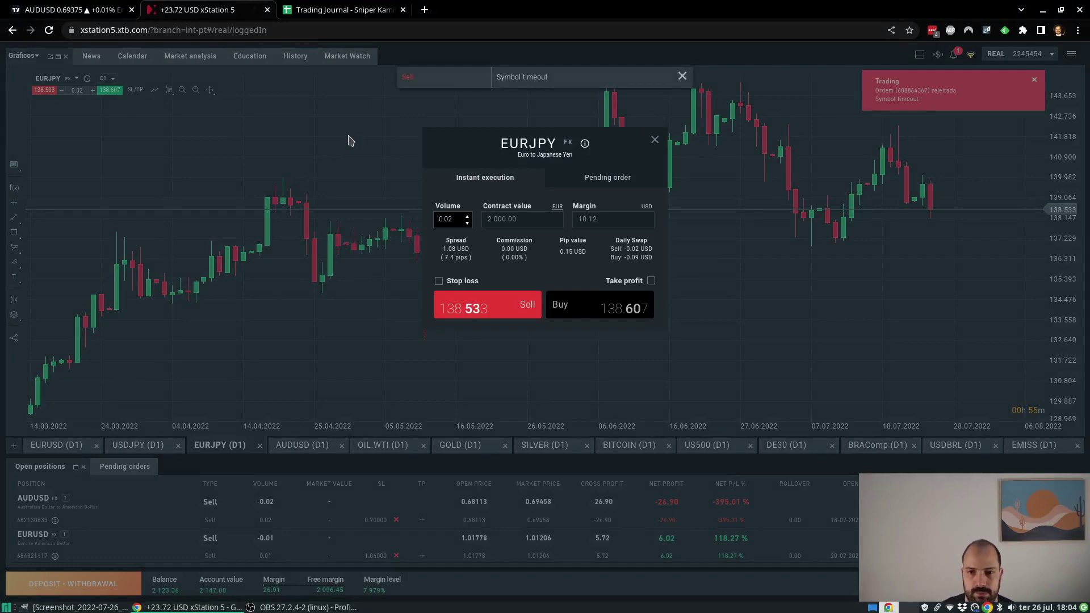
Step: Capture a full-screen screenshot of the rejected EURJPY order, open it in GIMP, and return to the browser
key("Print")
left_click(716, 359)
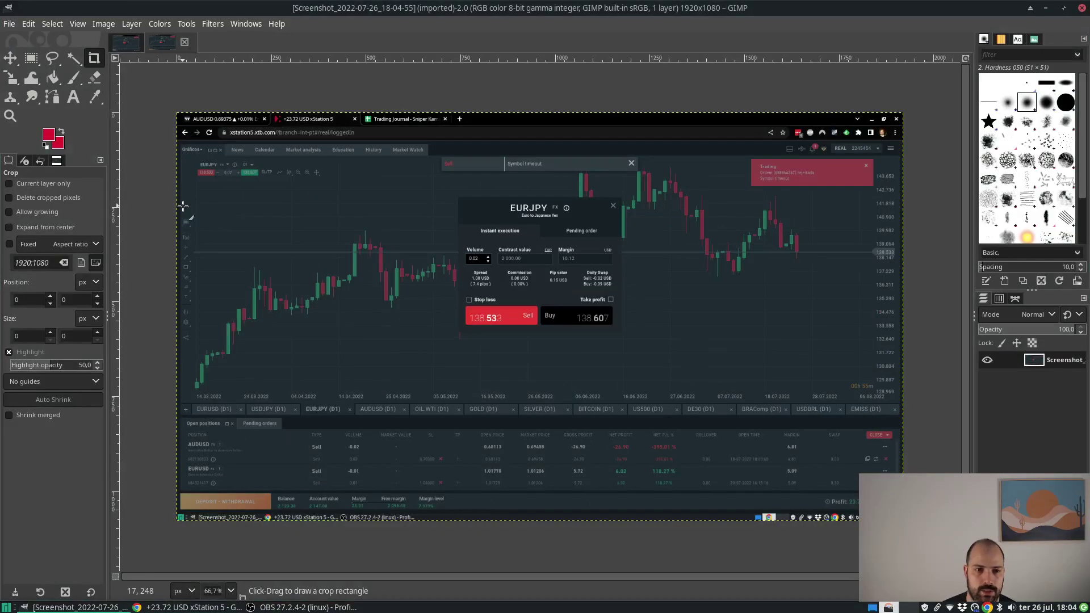
key("alt+Tab")
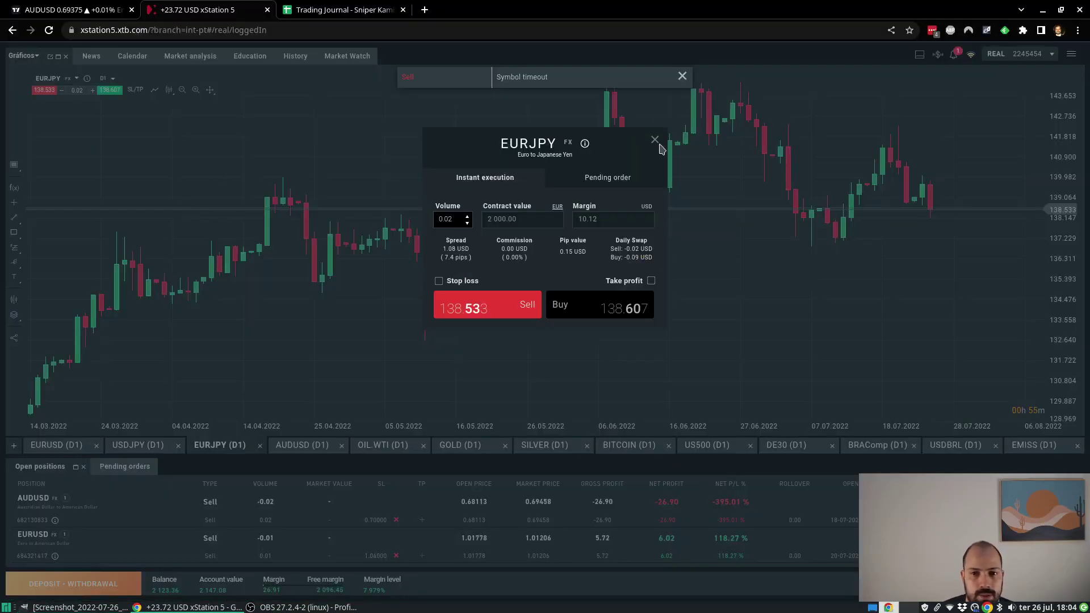
Step: Switch to TradingView, open the USOIL daily chart, and measure the price range upward from the 25 July candle
left_click(106, 14)
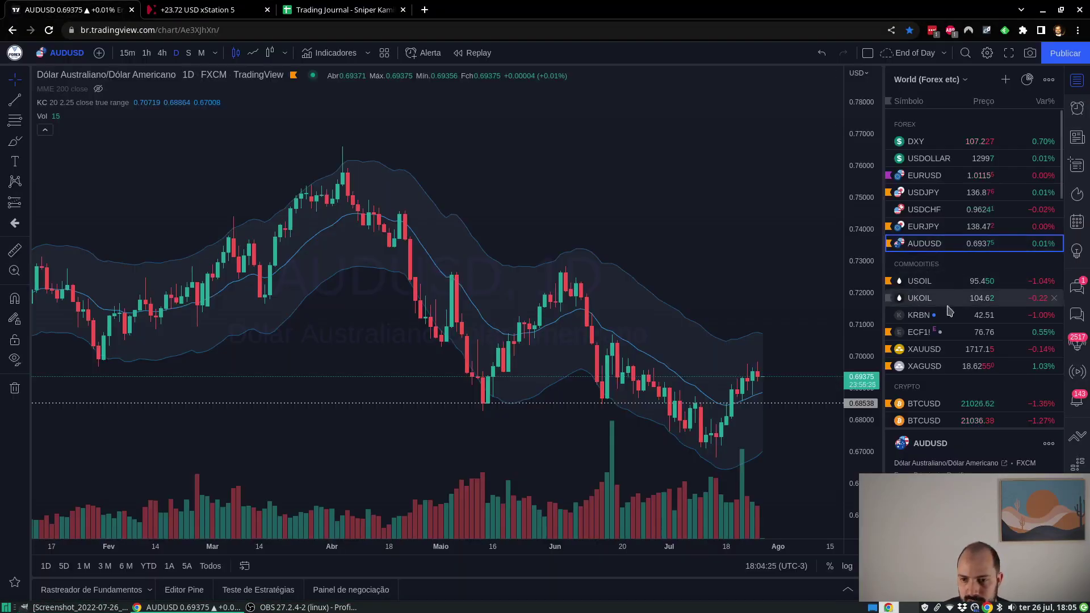
left_click(945, 282)
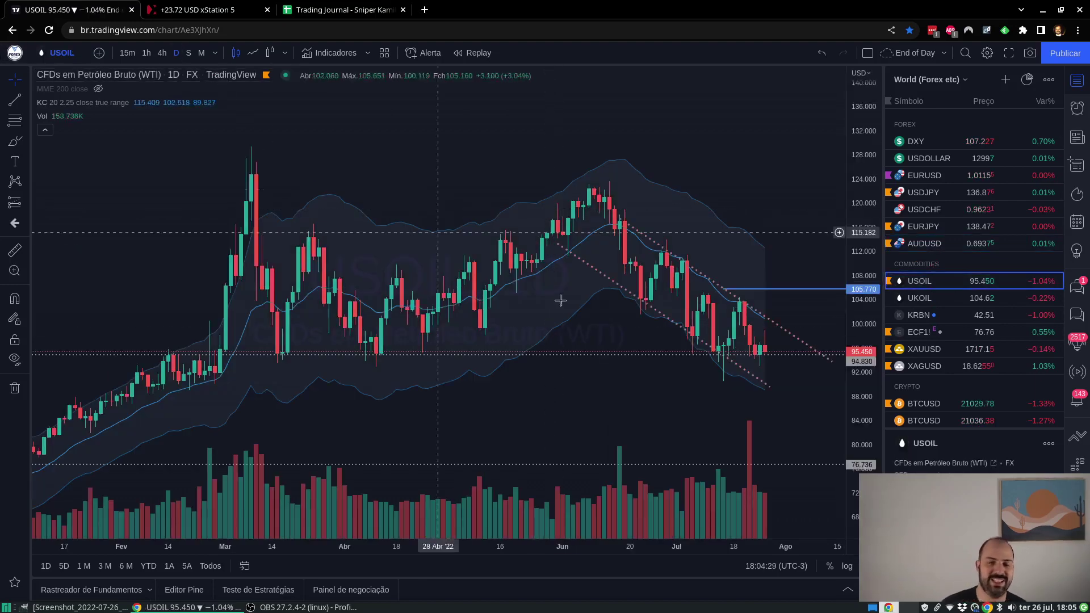
scroll(497, 312, "up", 5)
scroll(509, 328, "up", 4)
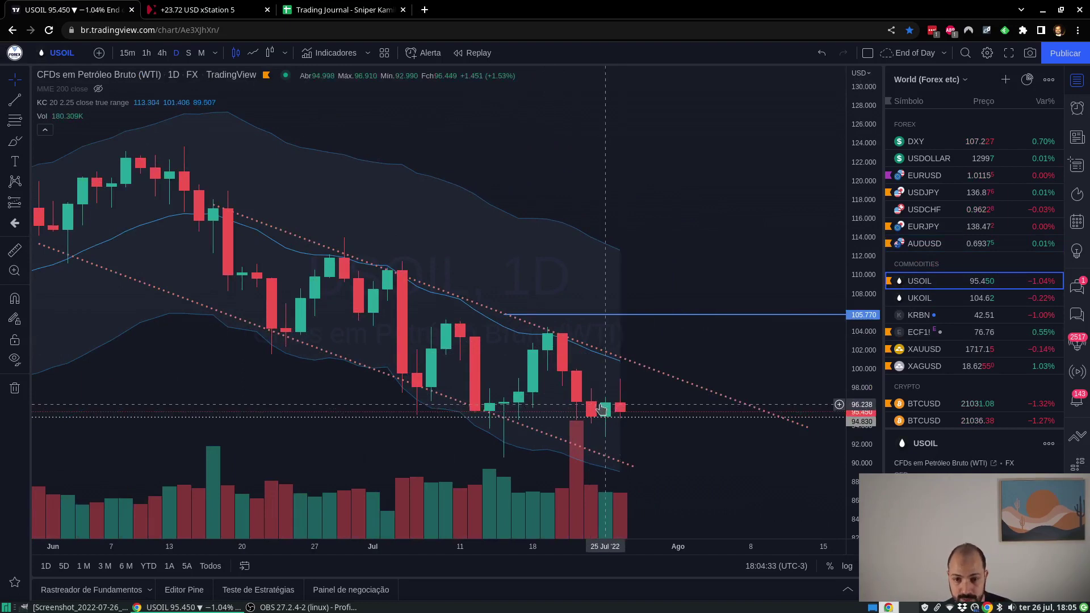
left_click(606, 403, "shift")
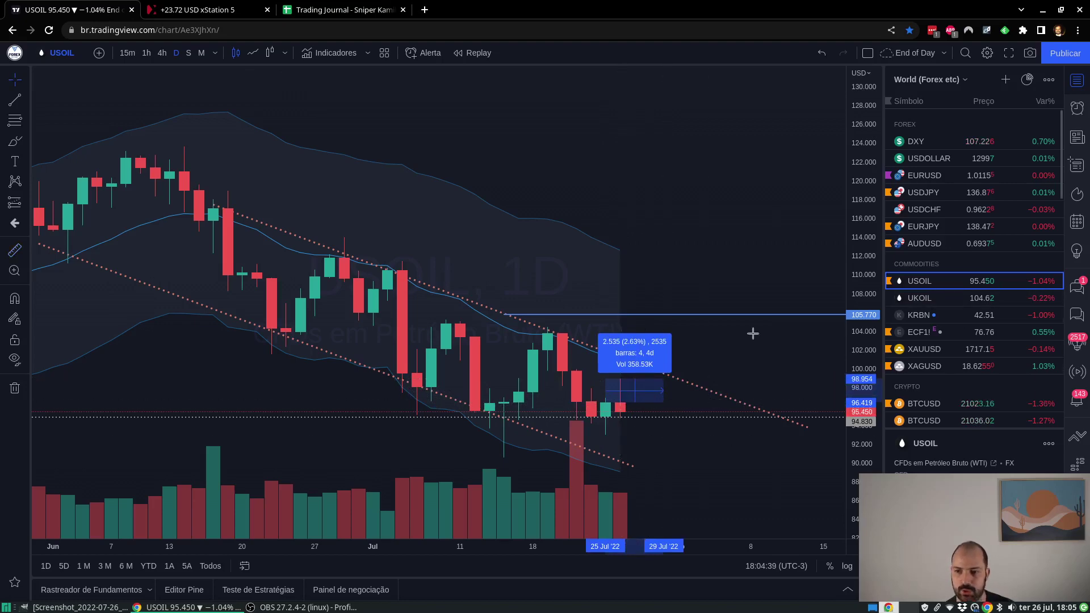
left_click(667, 187)
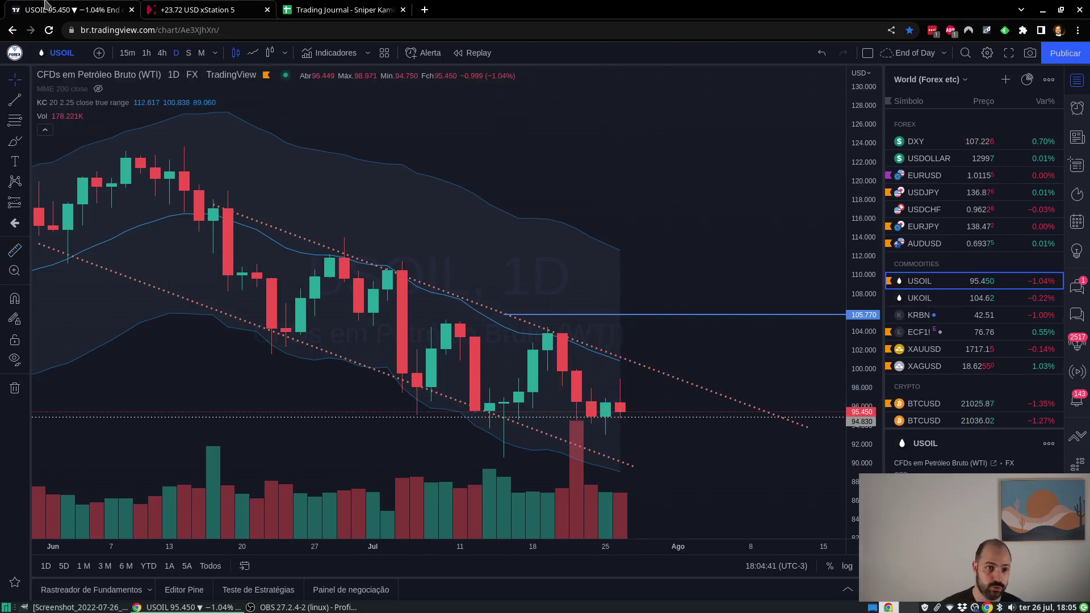
Step: Examine the USOIL daily price action inside the dotted descending channel since June
scroll(583, 452, "down", 5)
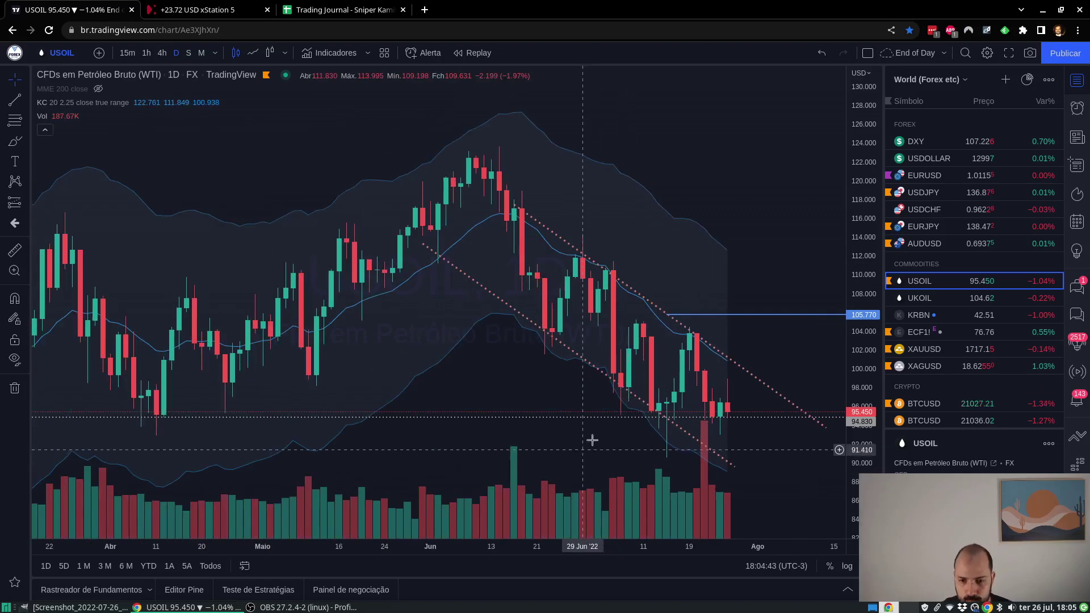
scroll(533, 428, "up", 2)
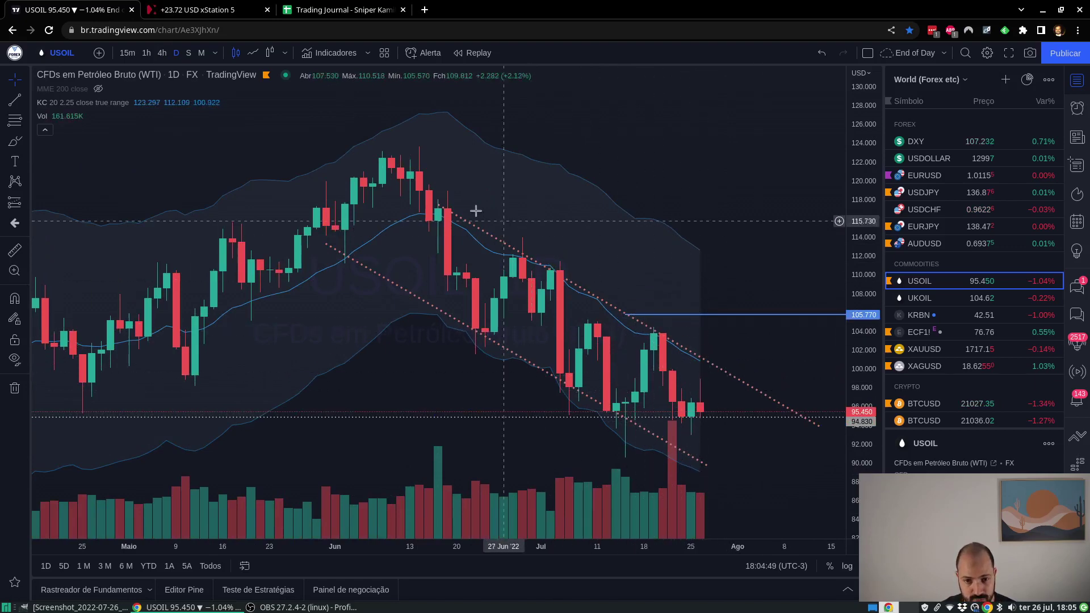
scroll(616, 428, "down", 2)
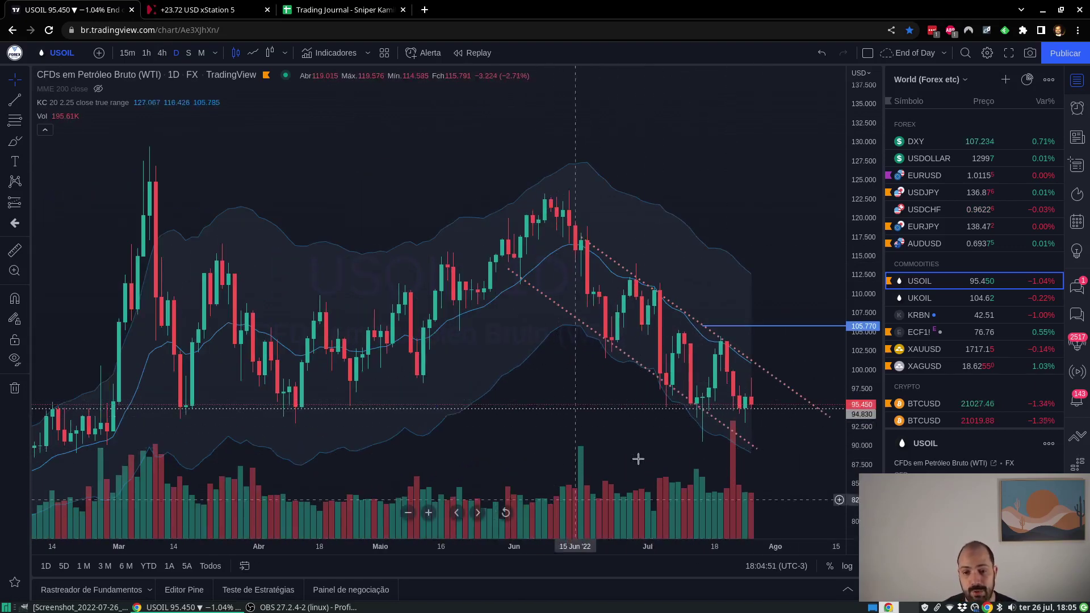
scroll(681, 437, "up", 1)
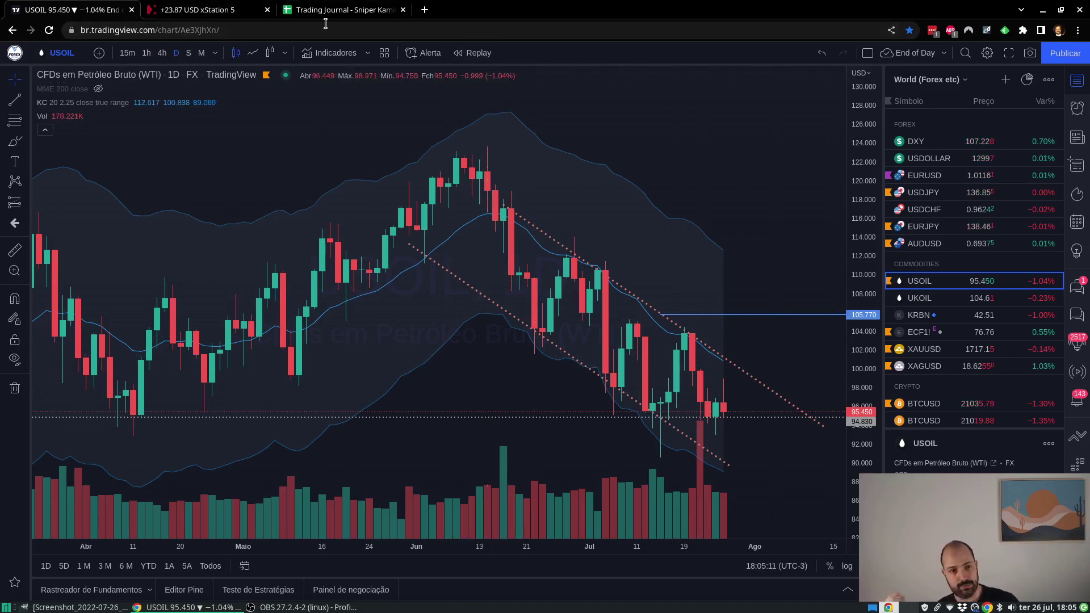
Step: Return to xStation 5, dismiss the order error and the EURJPY order window, and open the OIL.WTI chart
left_click(165, 7)
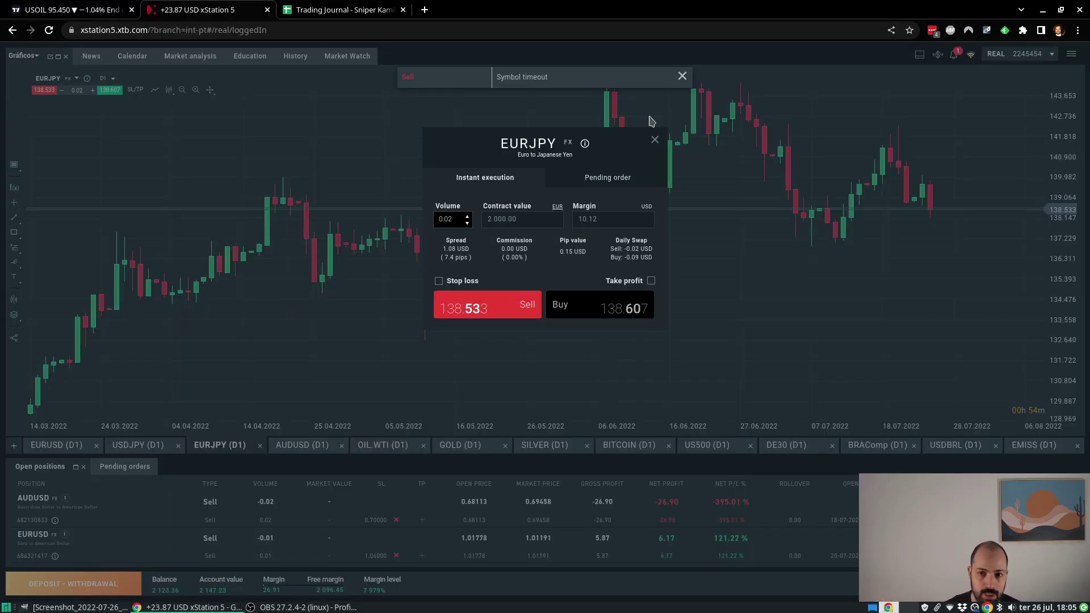
left_click(683, 76)
left_click(654, 140)
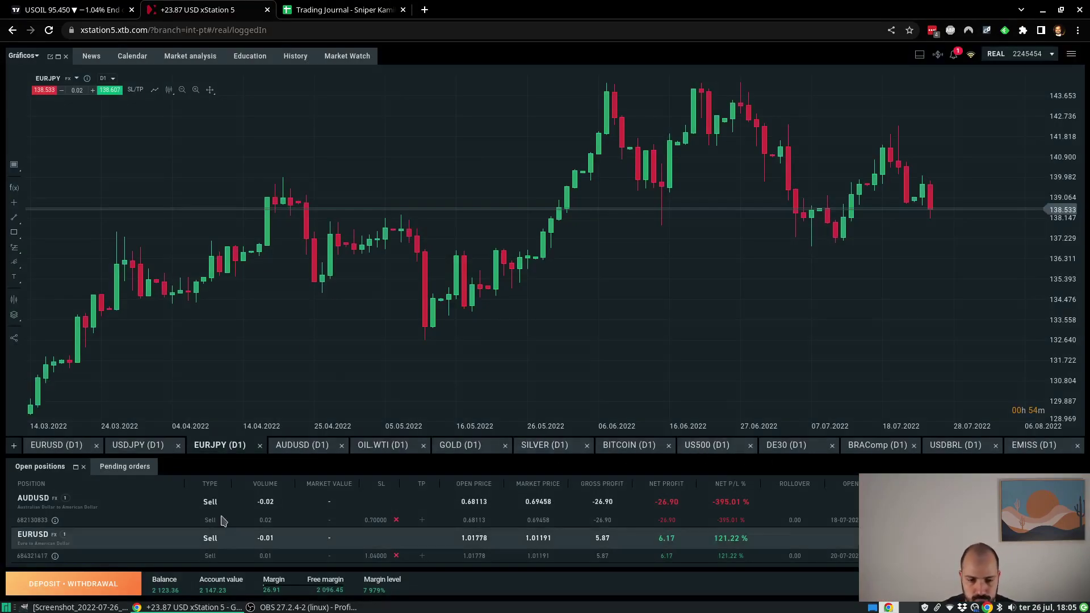
left_click(389, 445)
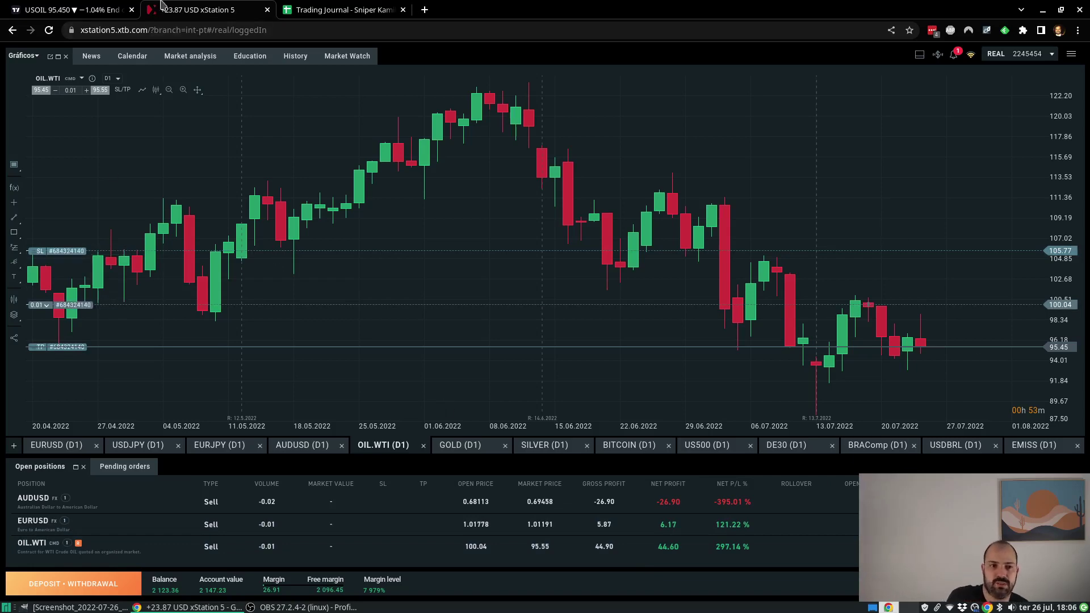
Step: Switch to TradingView and examine USOIL's support levels on the daily and weekly timeframes
left_click(25, 4)
scroll(210, 127, "down", 3)
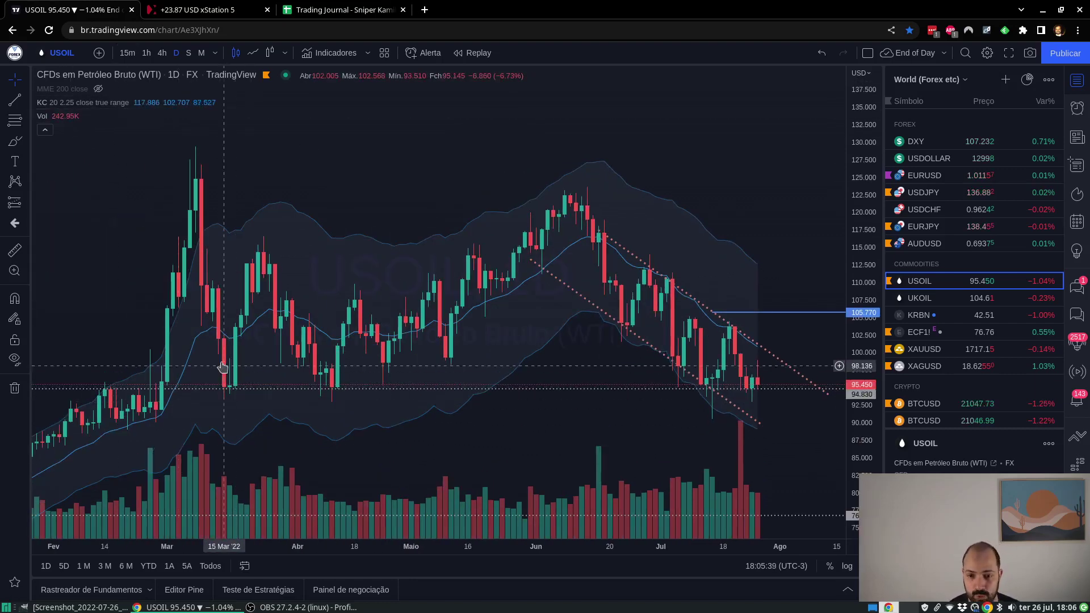
scroll(222, 352, "down", 2)
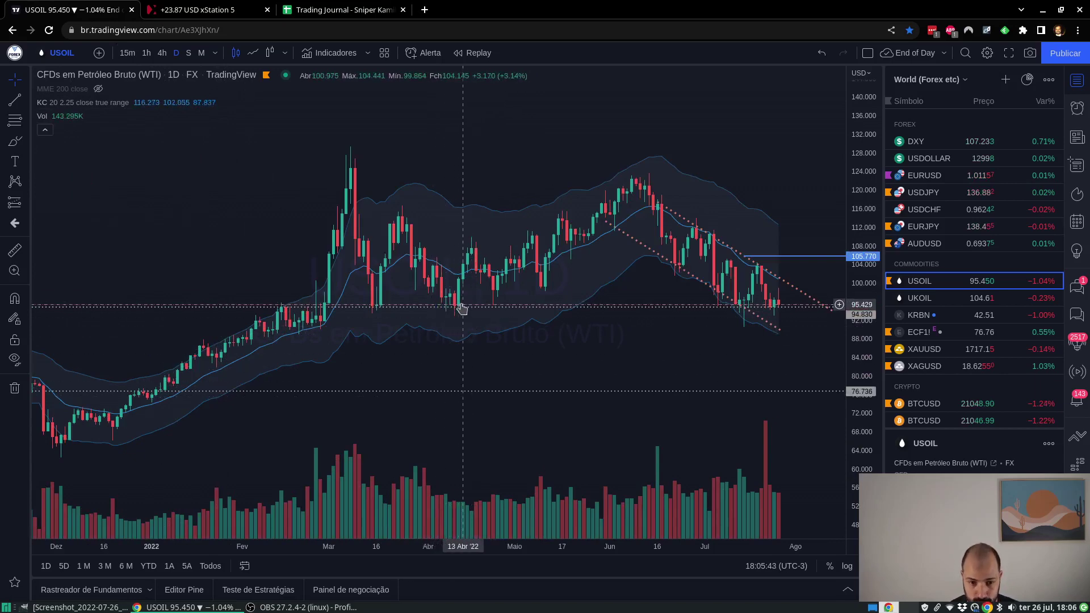
left_click(188, 53)
scroll(318, 310, "up", 4)
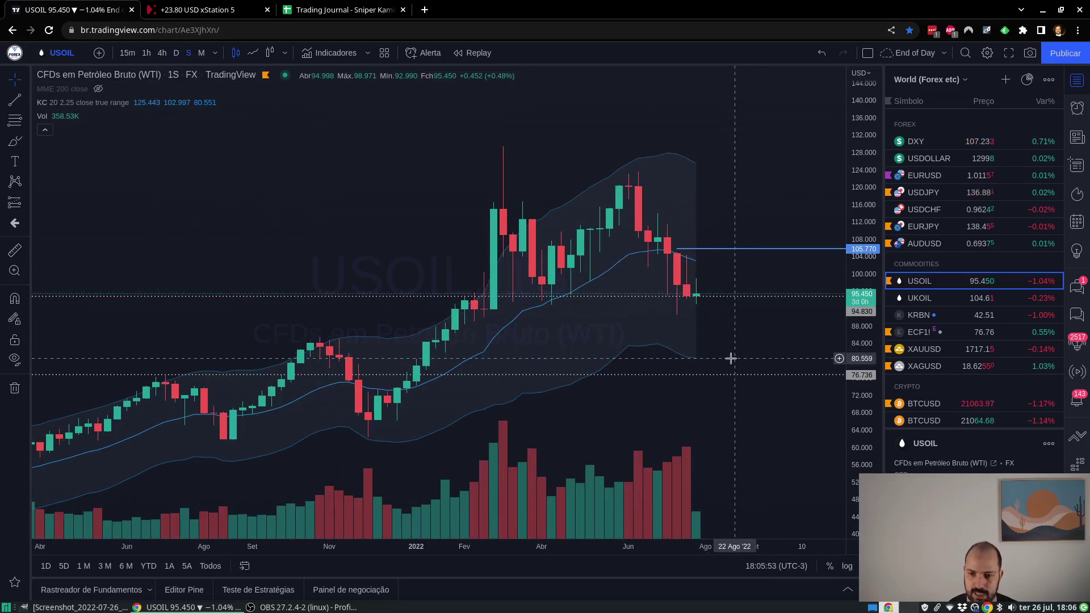
Step: Switch to xStation 5 to check the OIL.WTI chart and open positions, and return to TradingView
left_click(212, 5)
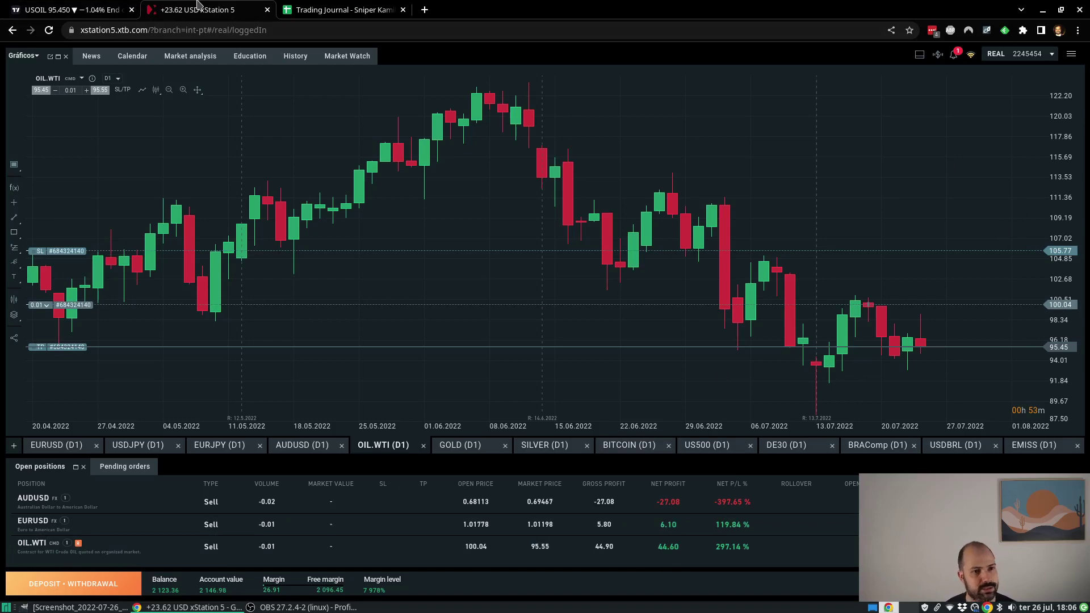
left_click(69, 7)
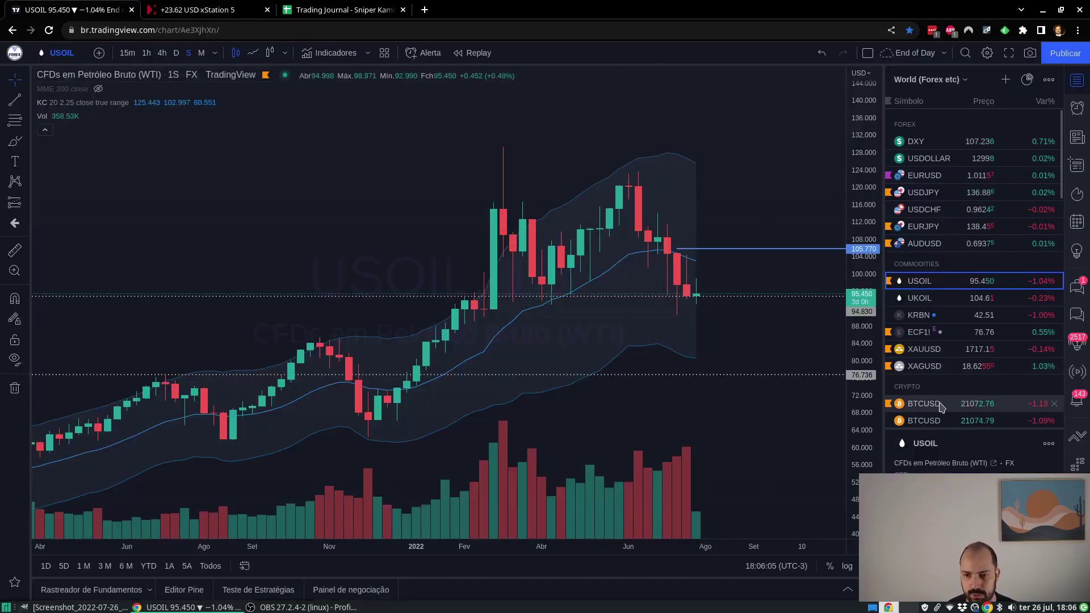
Step: Open the XAUUSD chart from the watchlist and compare its price action on the daily and weekly timeframes
left_click(923, 350)
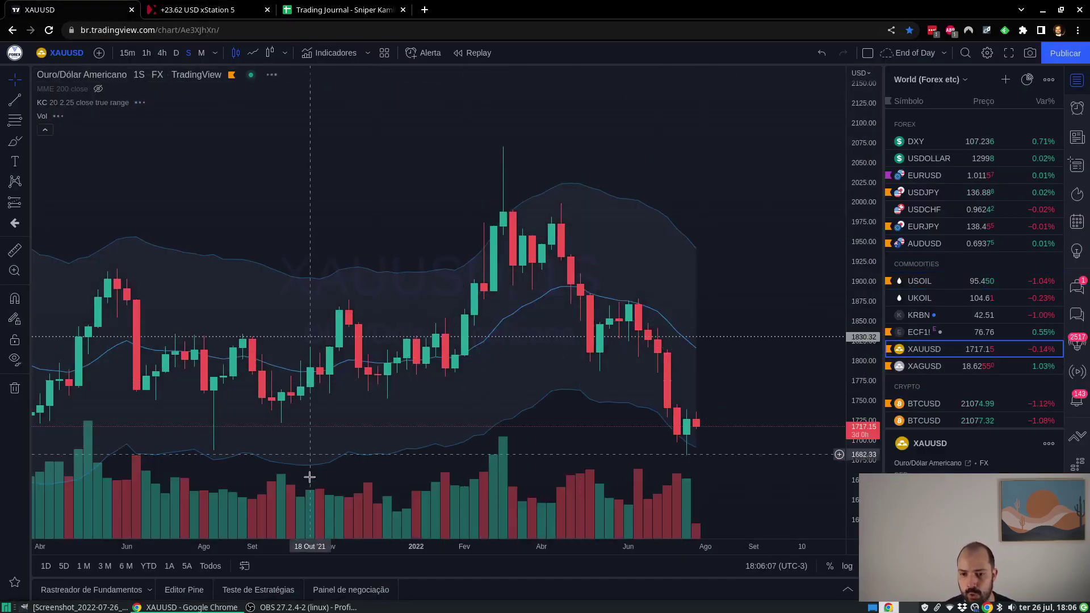
left_click(177, 53)
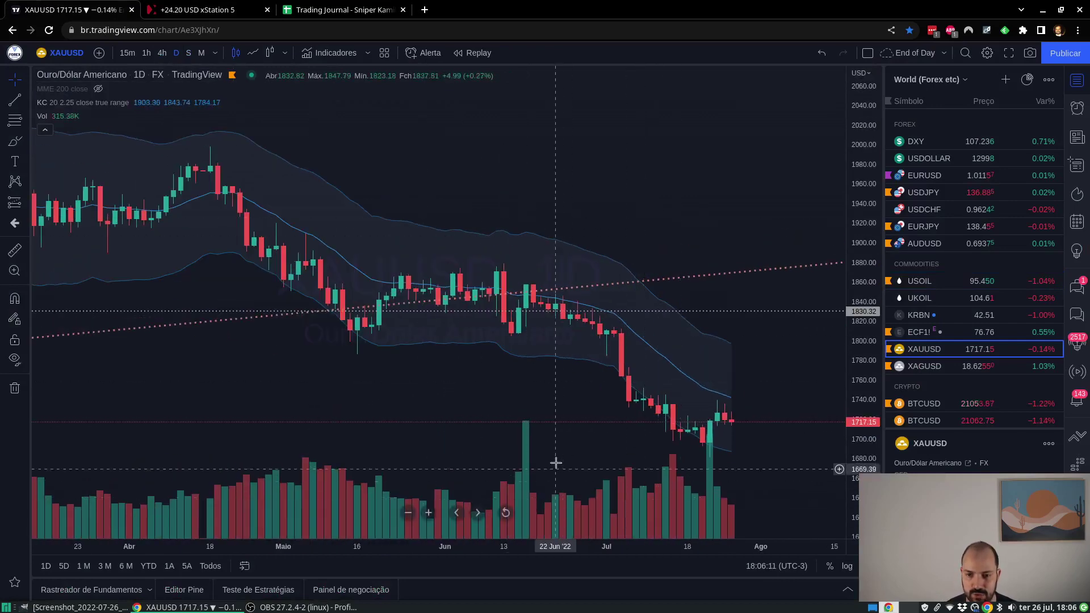
scroll(652, 431, "up", 2)
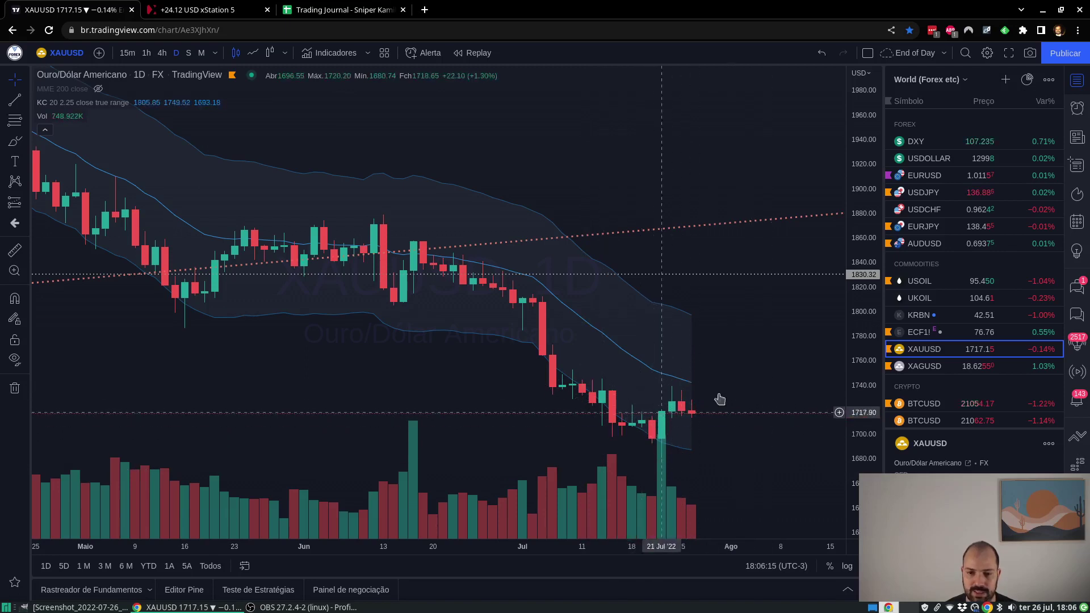
left_click(188, 53)
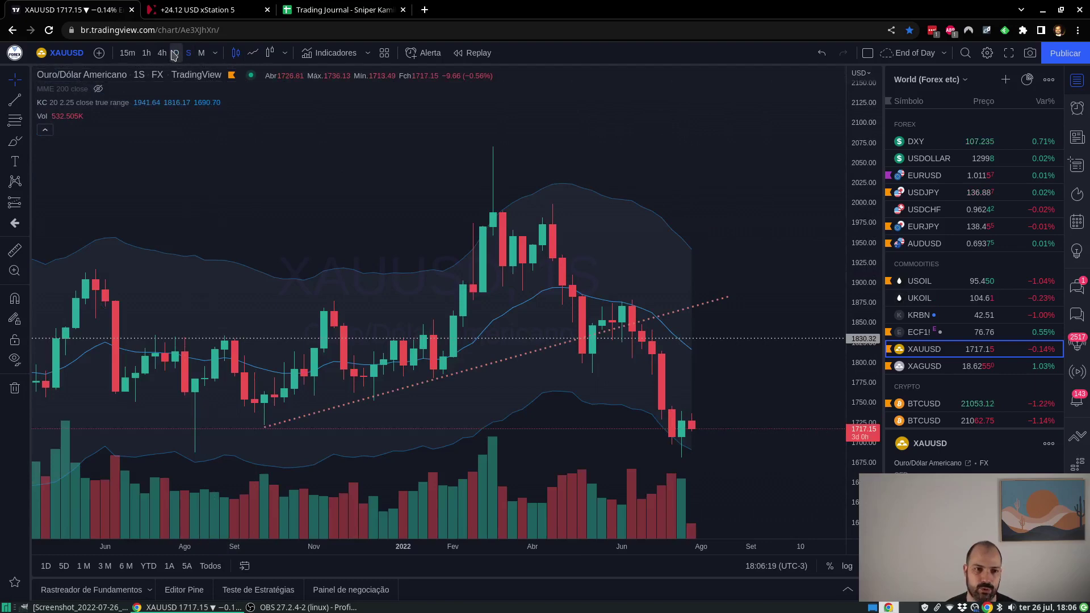
left_click(174, 53)
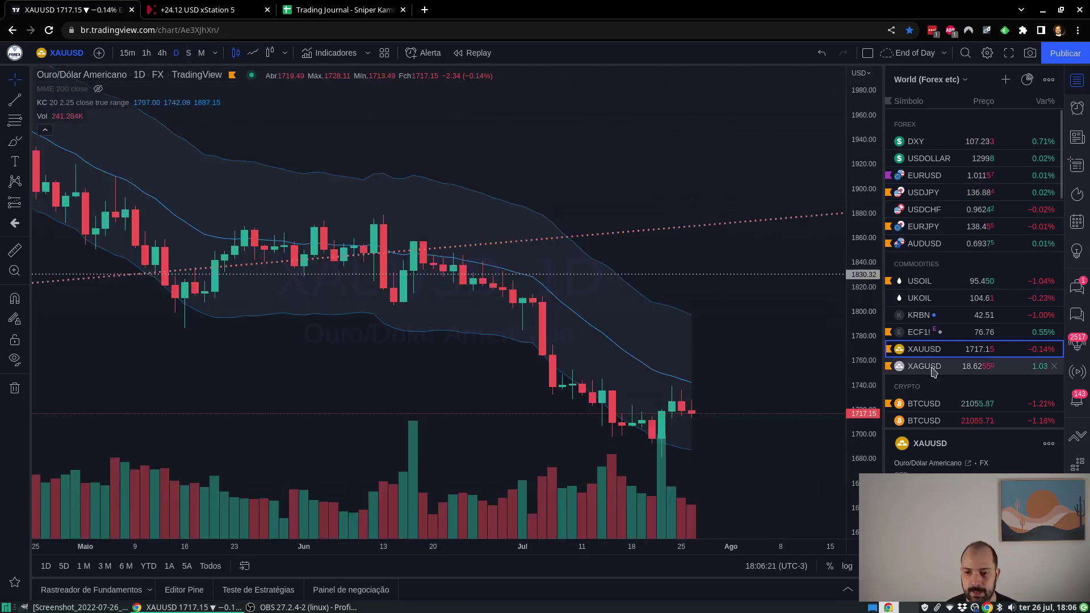
Step: Examine the XAGUSD daily chart and return to XAUUSD to review its recent daily candles
left_click(925, 366)
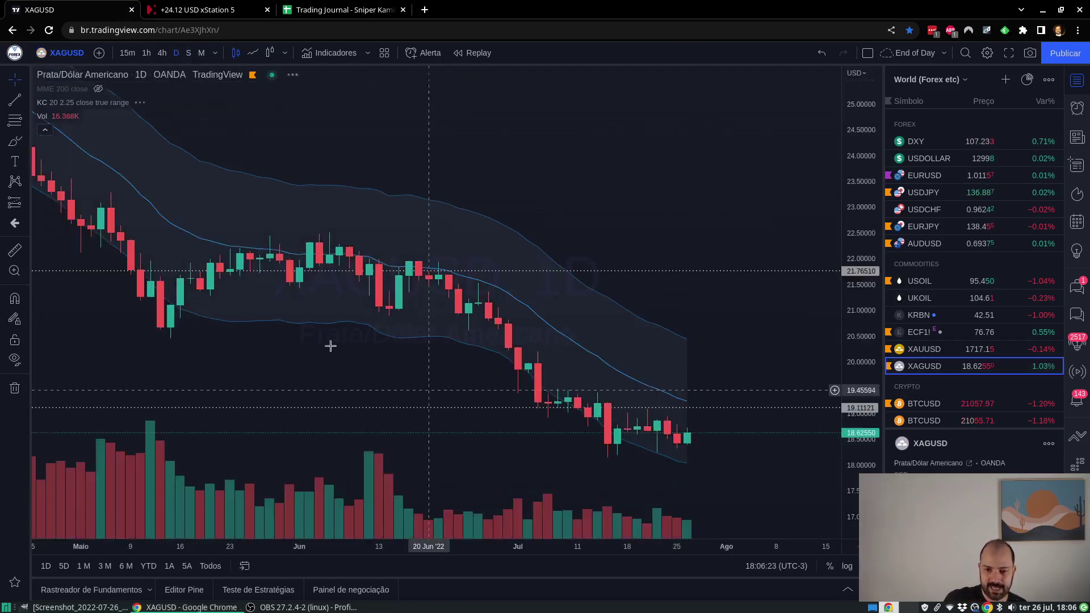
scroll(188, 391, "up", 3)
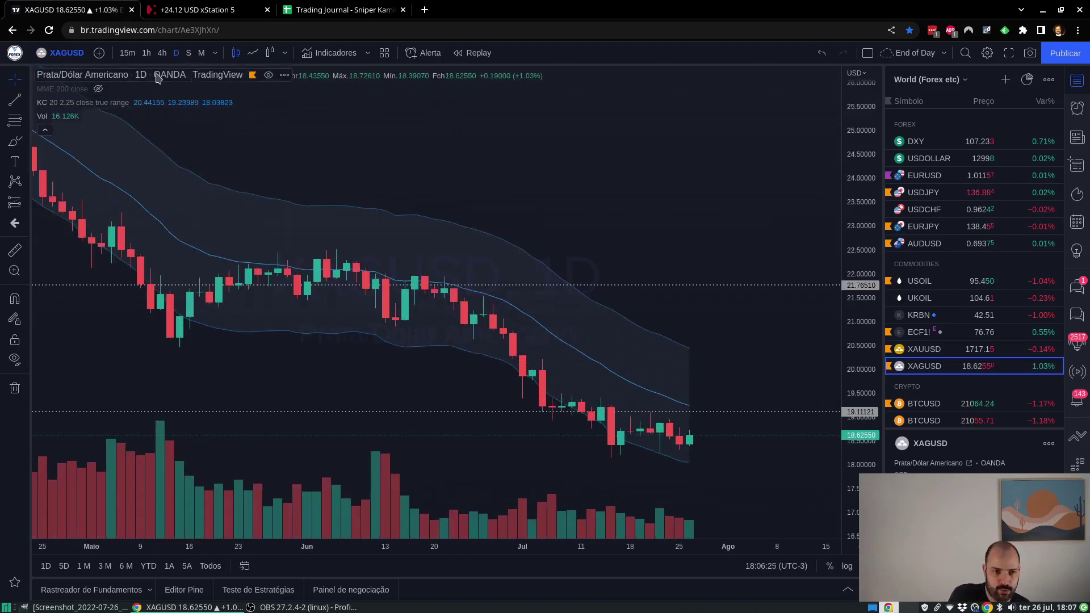
left_click(948, 349)
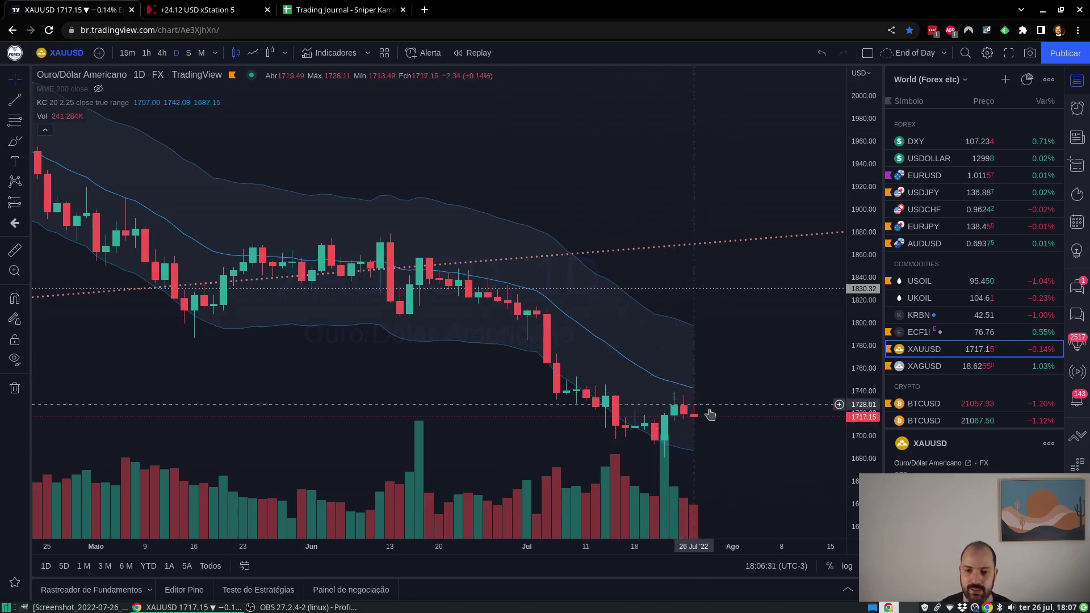
scroll(457, 437, "up", 1)
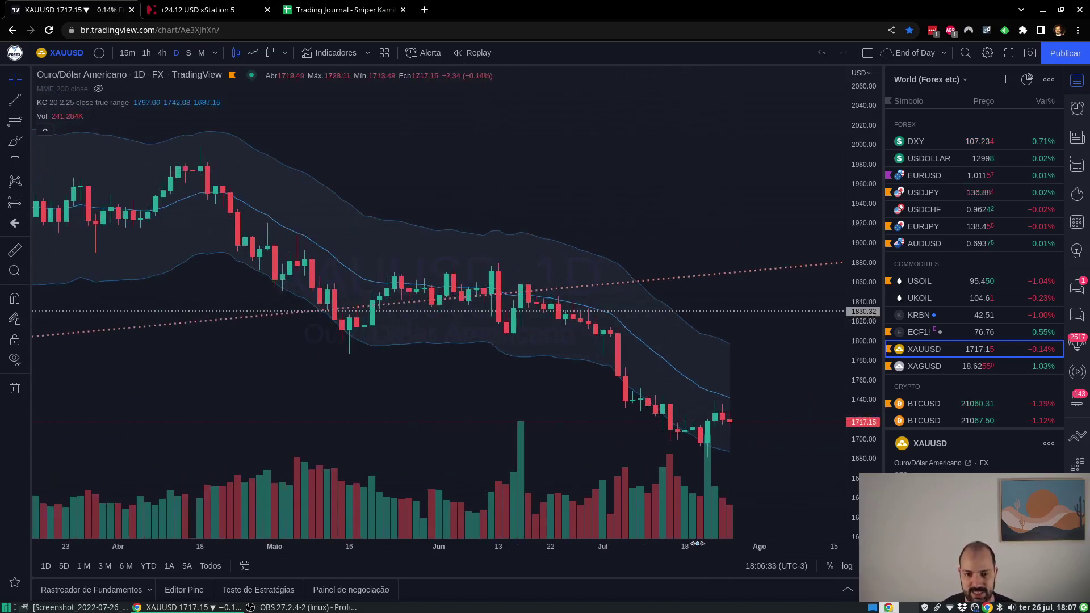
scroll(492, 442, "up", 1)
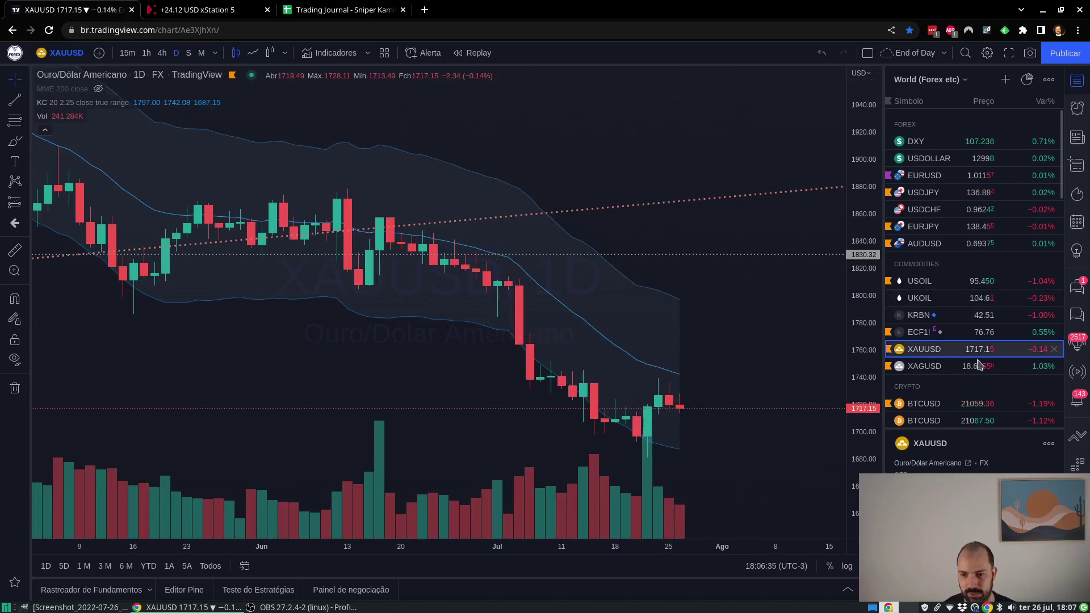
Step: Open the first BTCUSD entry in the watchlist's crypto group and examine its daily price action since May
scroll(959, 228, "down", 3)
left_click(959, 227)
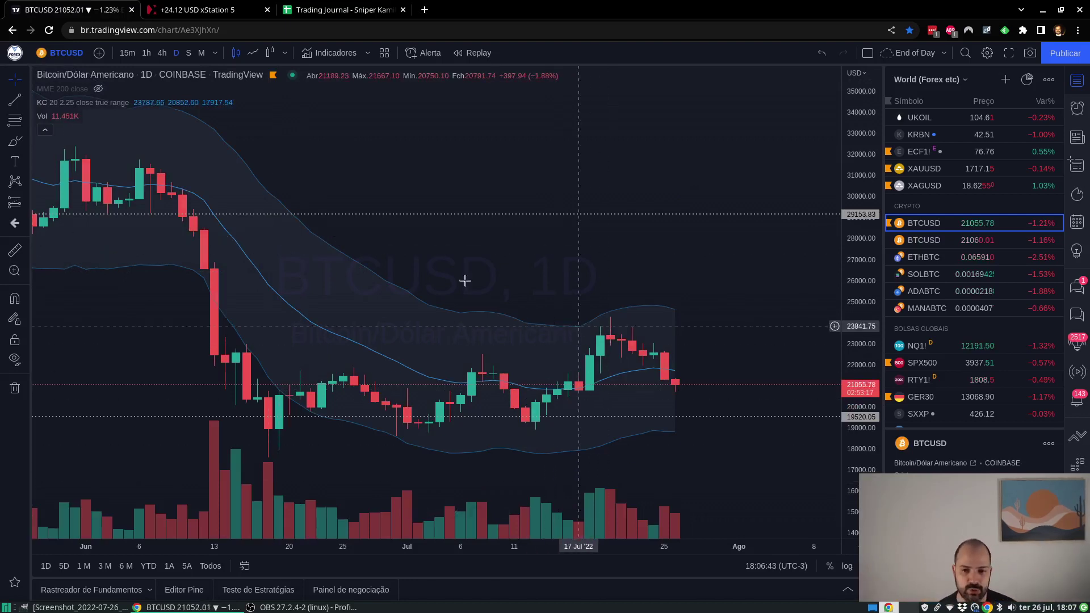
scroll(653, 377, "down", 2)
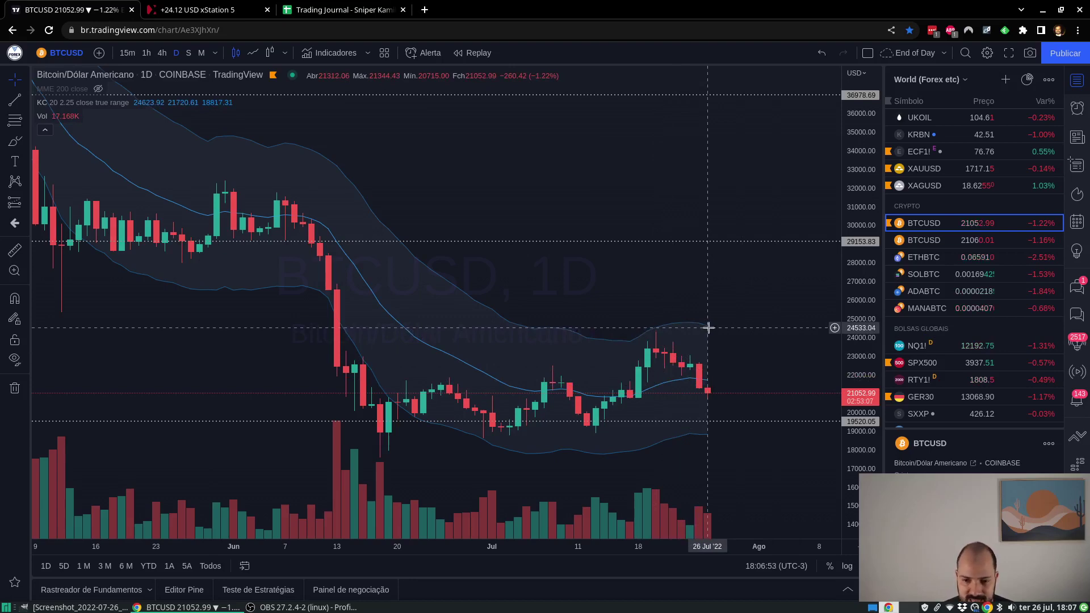
scroll(708, 328, "down", 4)
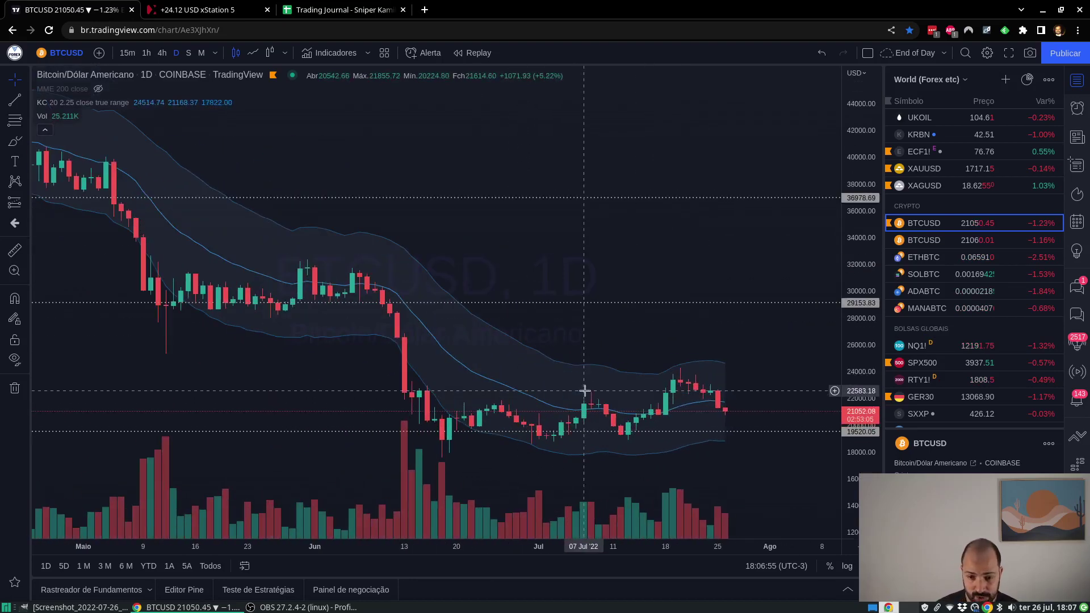
scroll(596, 392, "up", 4)
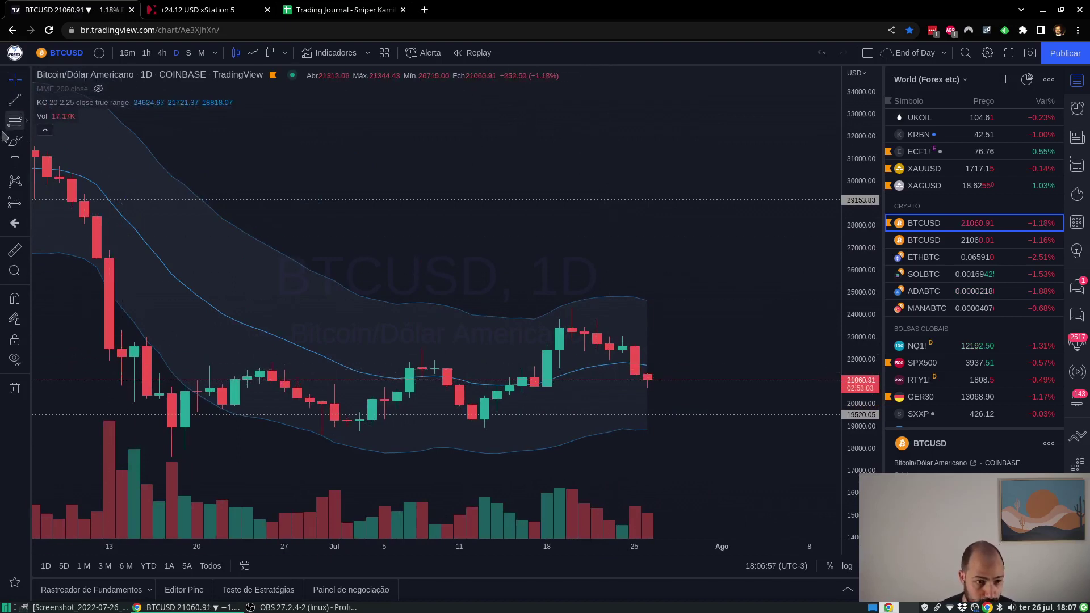
Step: Sketch a brush path along BTCUSD's July rise and pullback, projected up to about 27,400 in August, and delete it
left_click(14, 143)
mouse_move(486, 418)
left_mouse_down()
mouse_move(572, 307)
mouse_move(615, 363)
mouse_move(648, 380)
mouse_move(770, 239)
left_mouse_up()
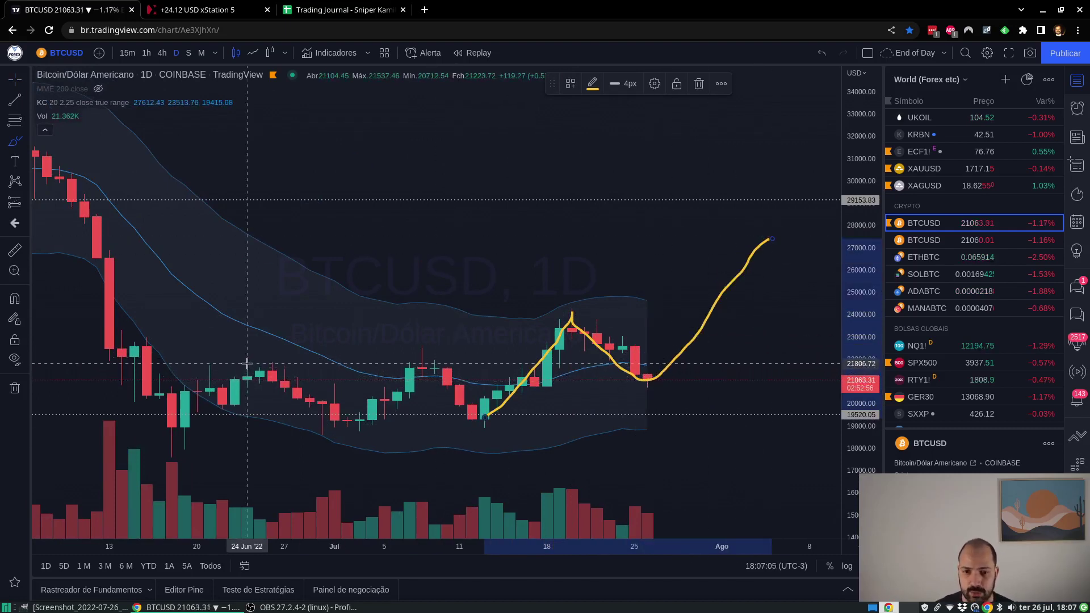
key("Delete")
Step: Compare BTCUSD's longer price history on the weekly and daily timeframes
scroll(554, 284, "down", 4)
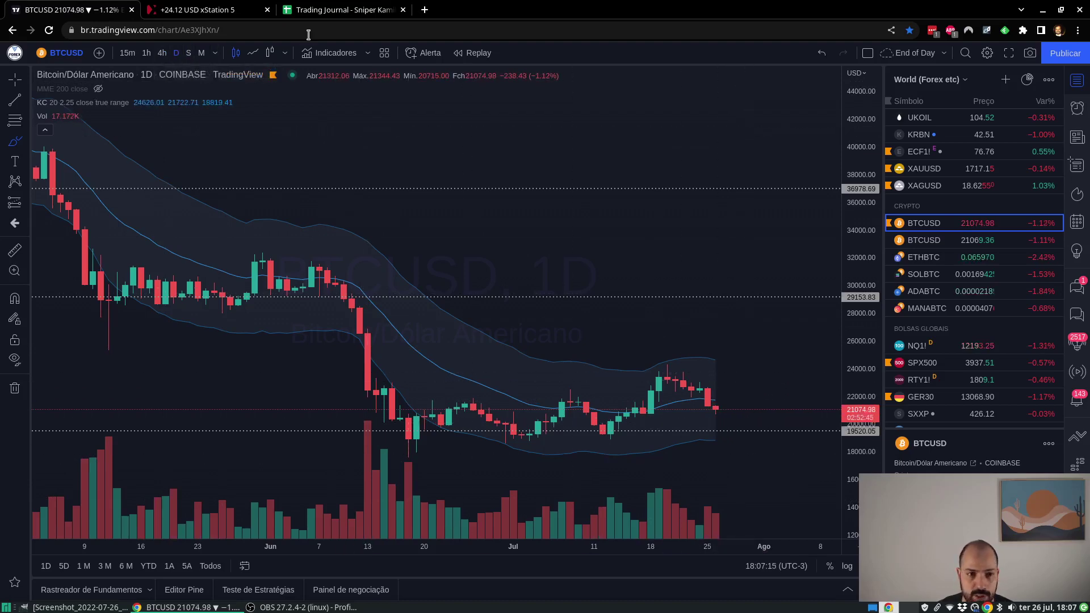
left_click(191, 54)
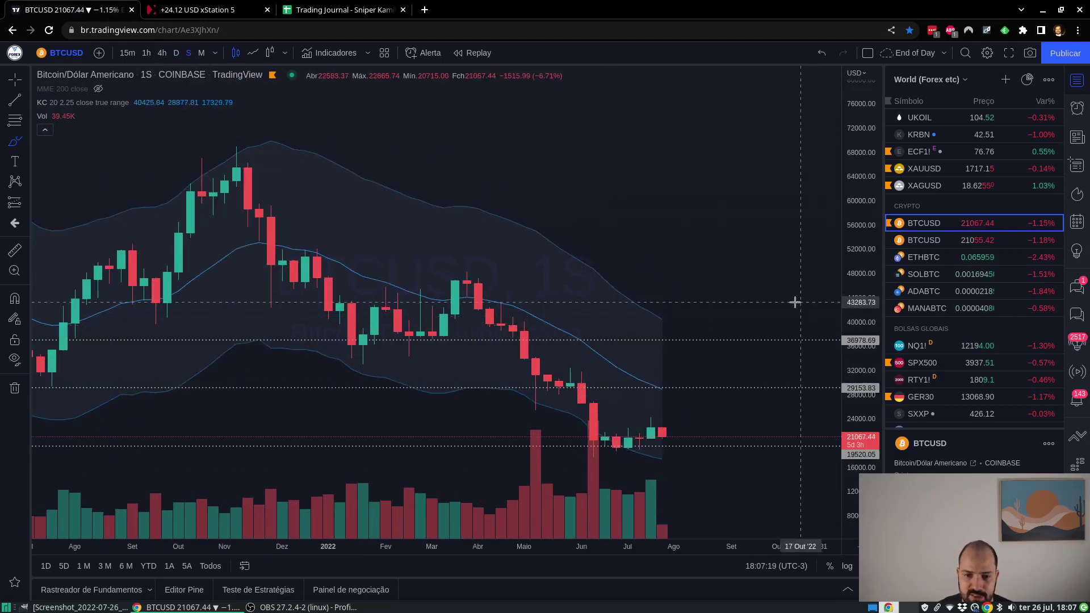
scroll(663, 304, "down", 3)
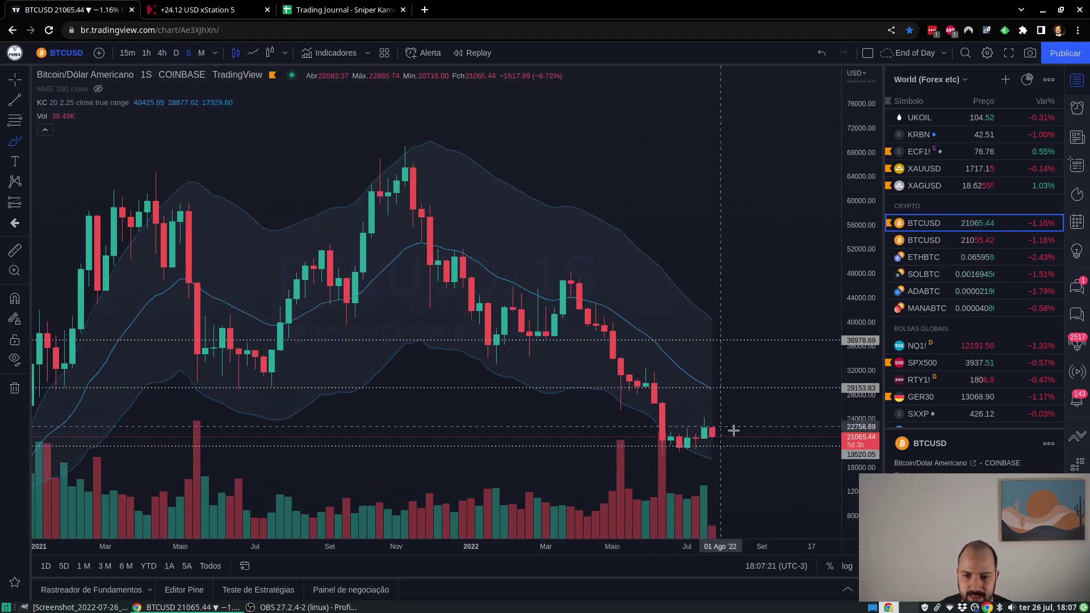
left_click(176, 53)
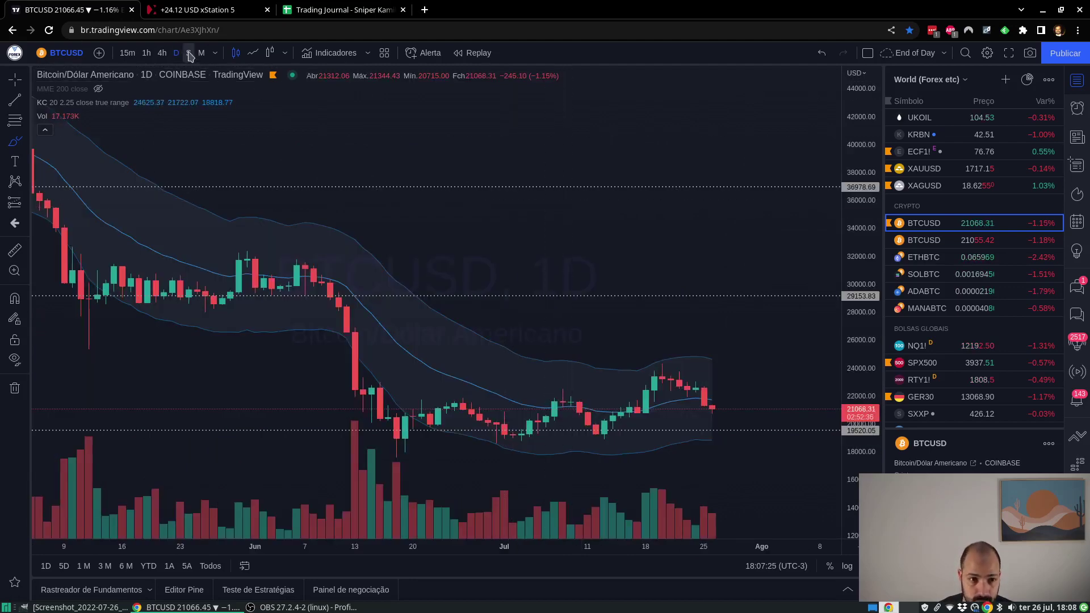
Step: Open the SPX500 daily chart from the global stock indices group and examine its price action since March
scroll(963, 227, "down", 3)
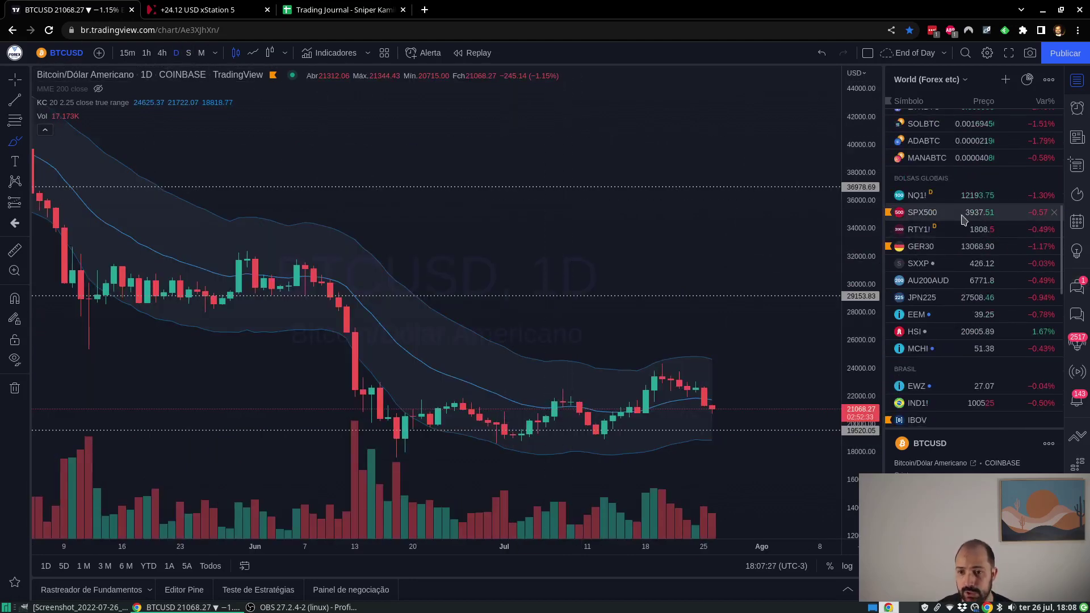
left_click(943, 217)
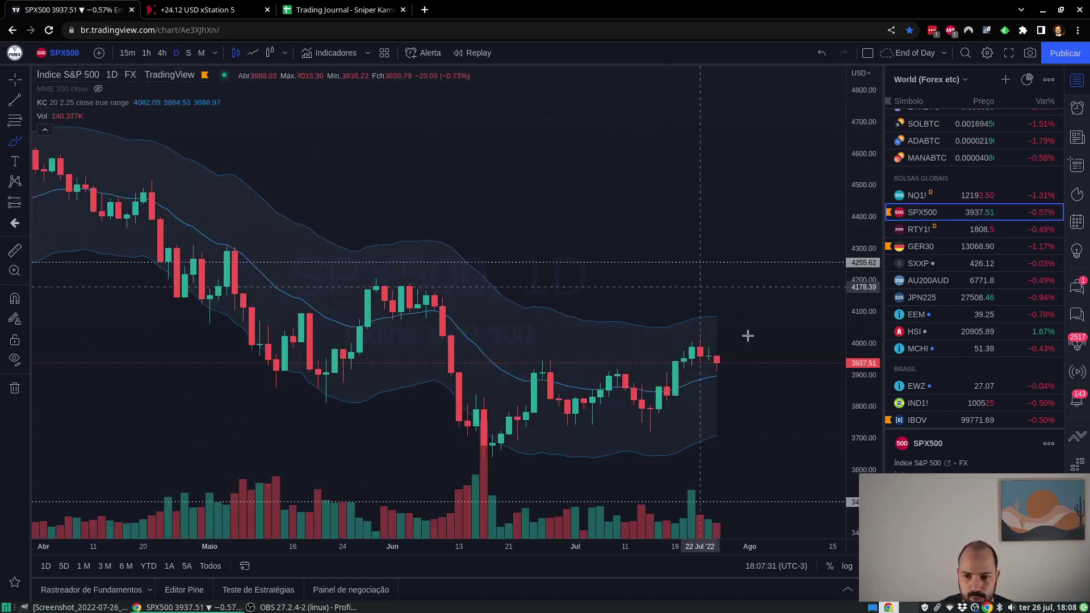
scroll(748, 335, "down", 2)
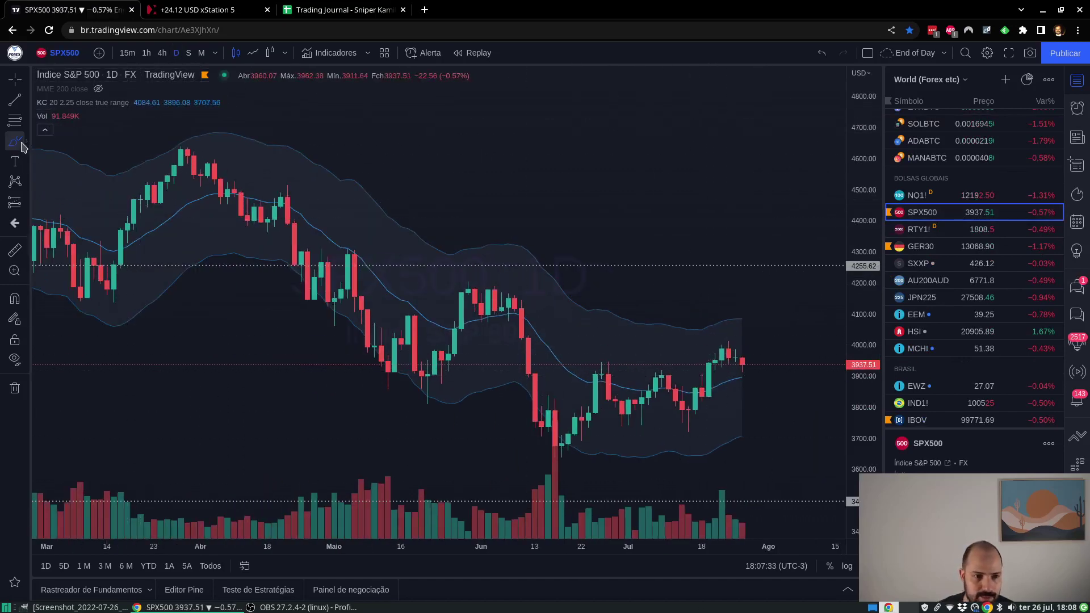
Step: Sketch a brush path along SPX500's mid-July rise and pullback, projected up to about 4,100, and undo it
left_click(16, 142)
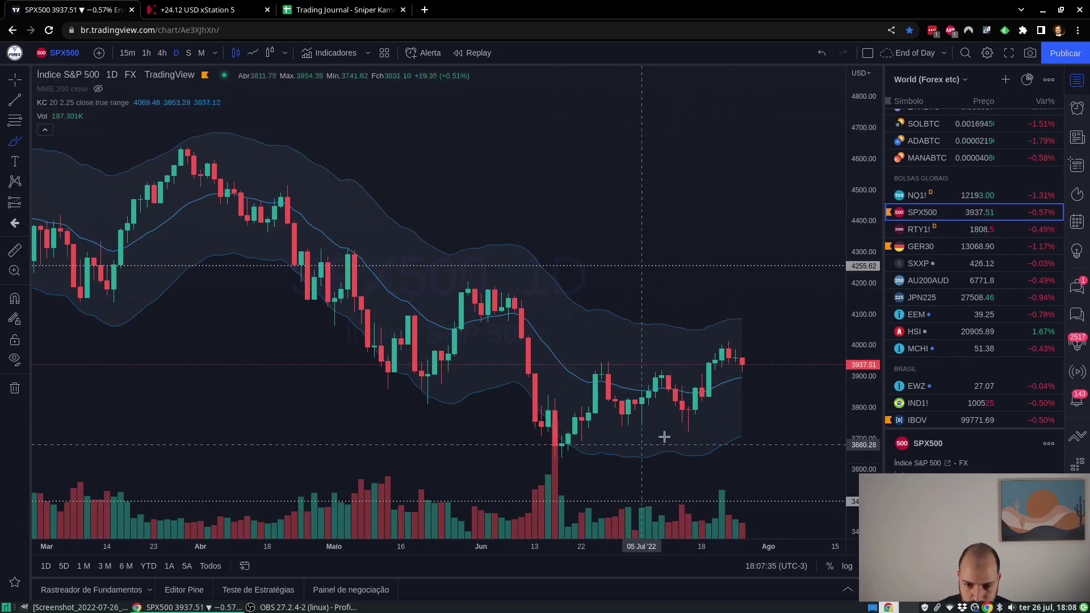
left_click_drag(688, 420, 729, 344)
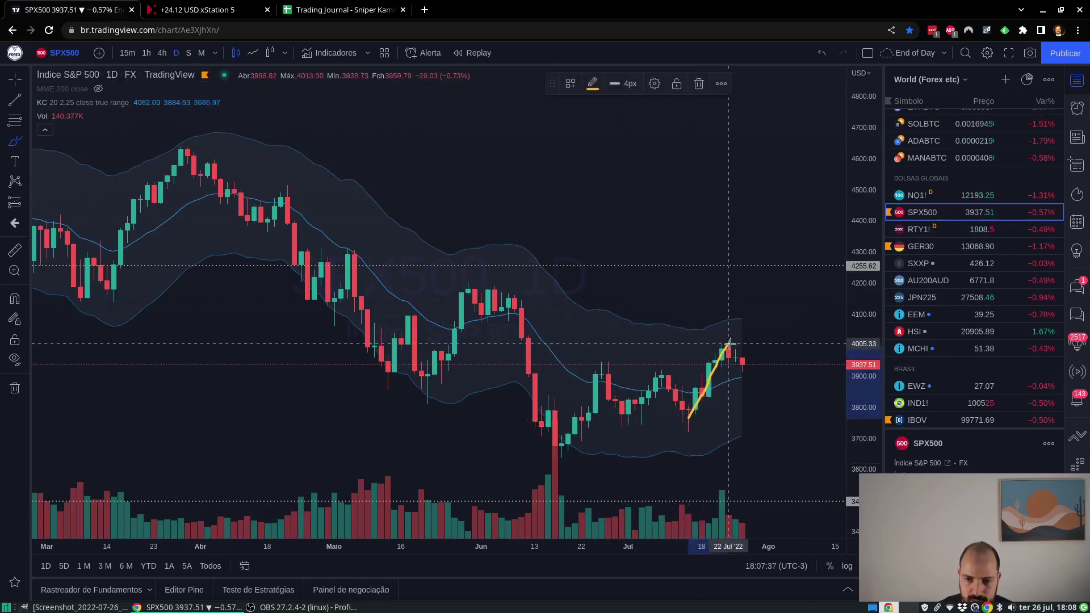
left_click_drag(745, 371, 794, 309)
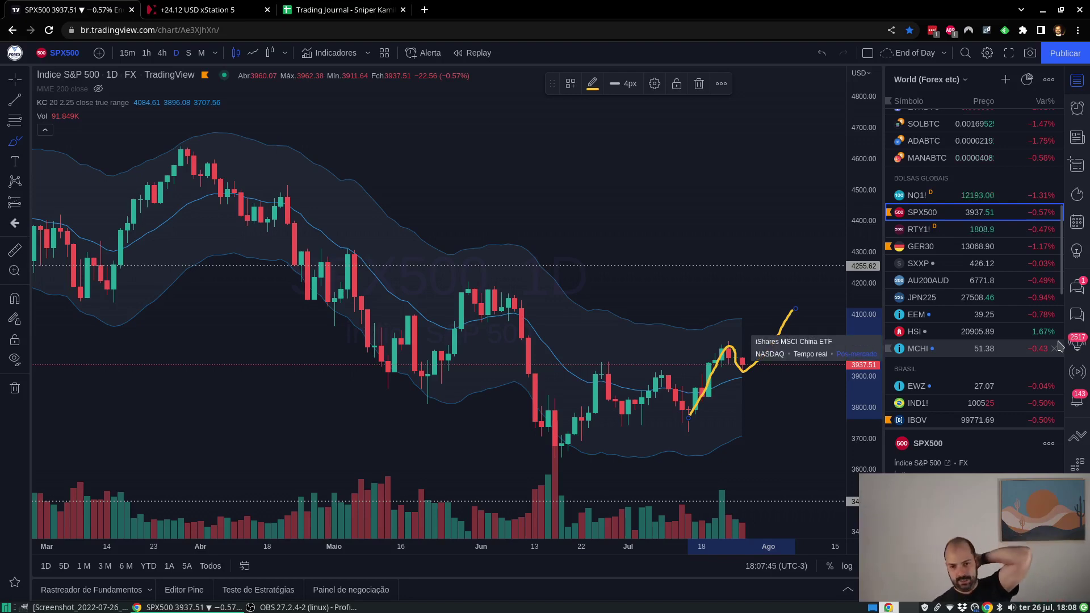
key("ctrl+z")
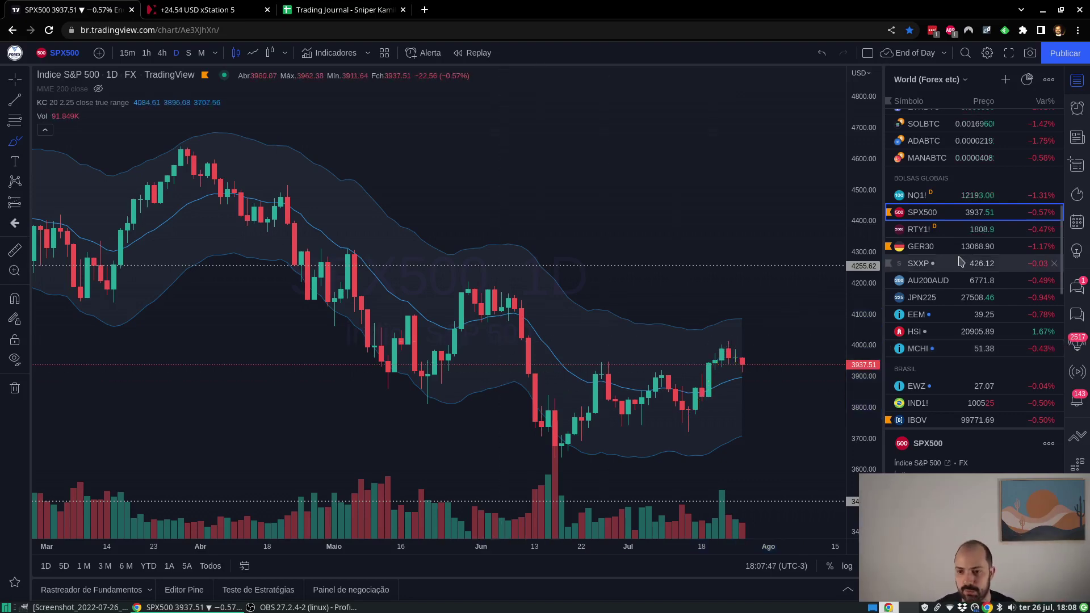
Step: Open the GER30 daily chart, trace its July rise and pullback with the brush, and delete the stroke
left_click(941, 250)
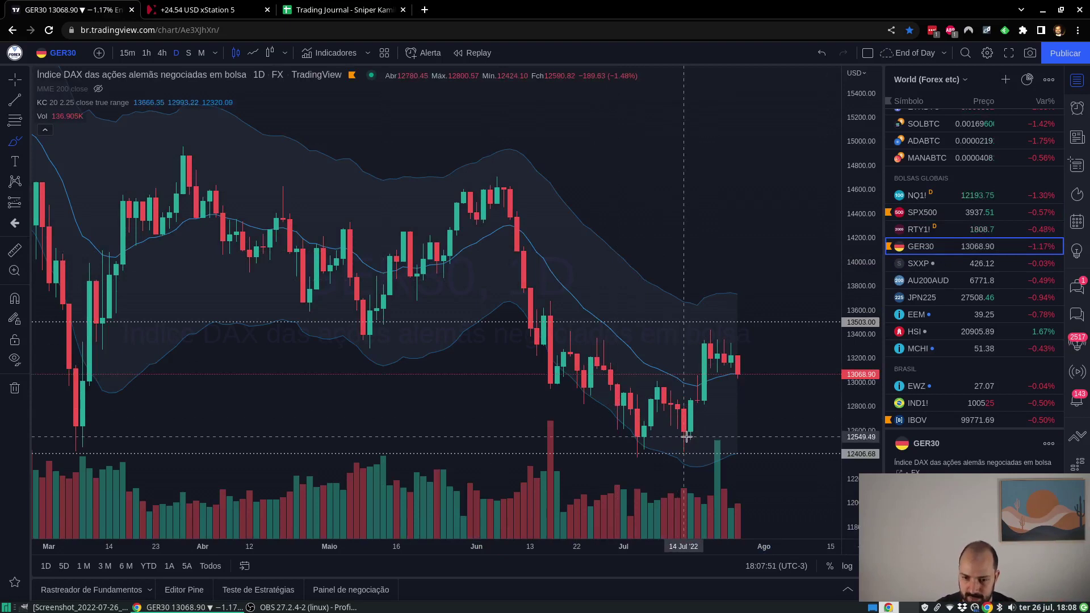
mouse_move(685, 436)
left_mouse_down()
mouse_move(716, 334)
mouse_move(747, 373)
left_mouse_up()
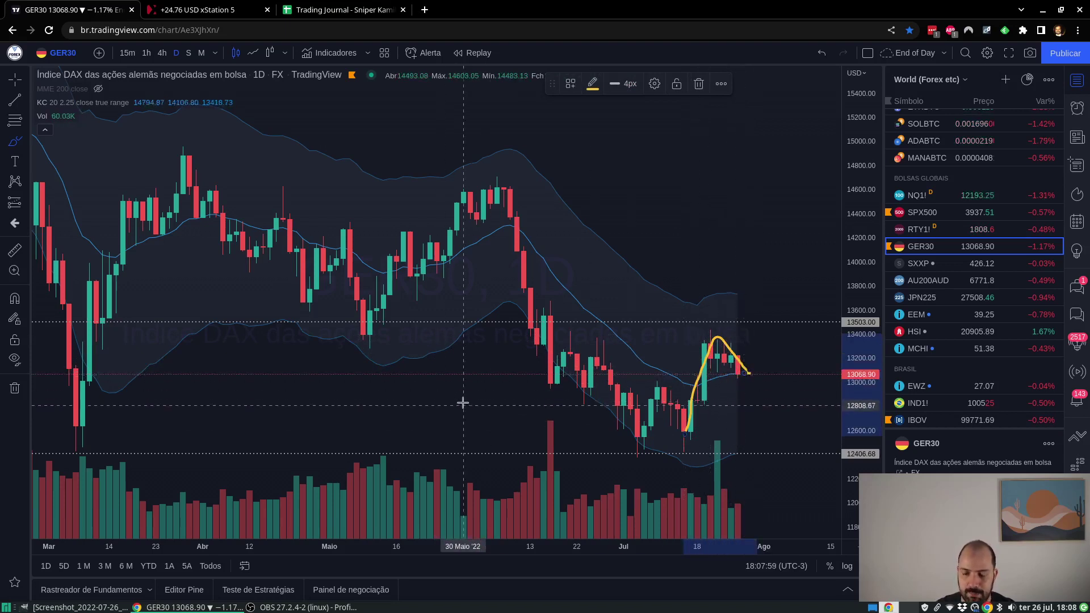
key("Delete")
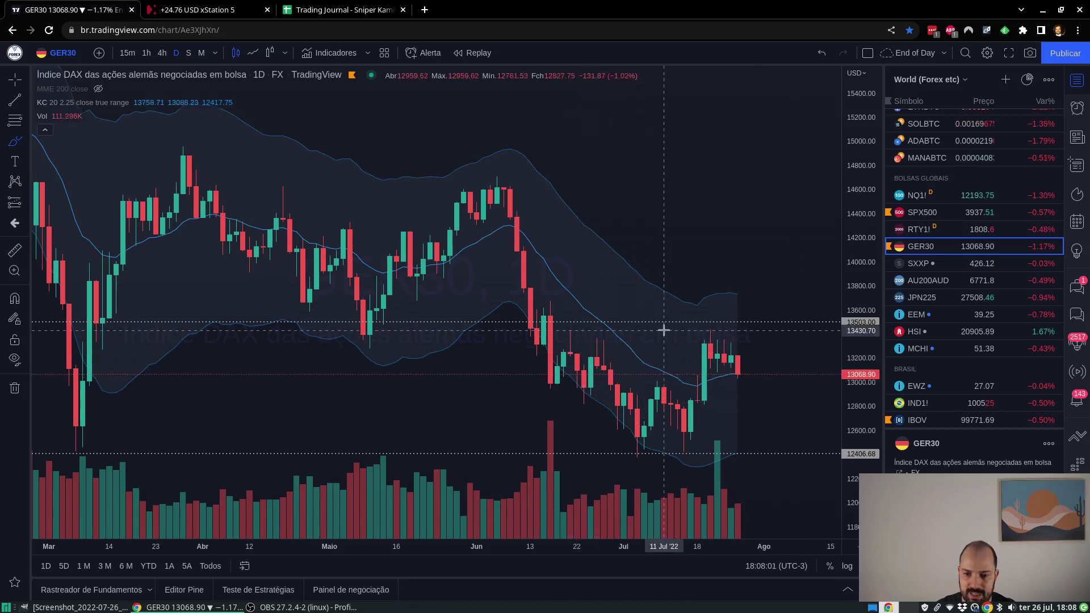
Step: Switch GER30 to the monthly timeframe and examine price around the two dotted horizontal levels since 2015
scroll(673, 440, "down", 1)
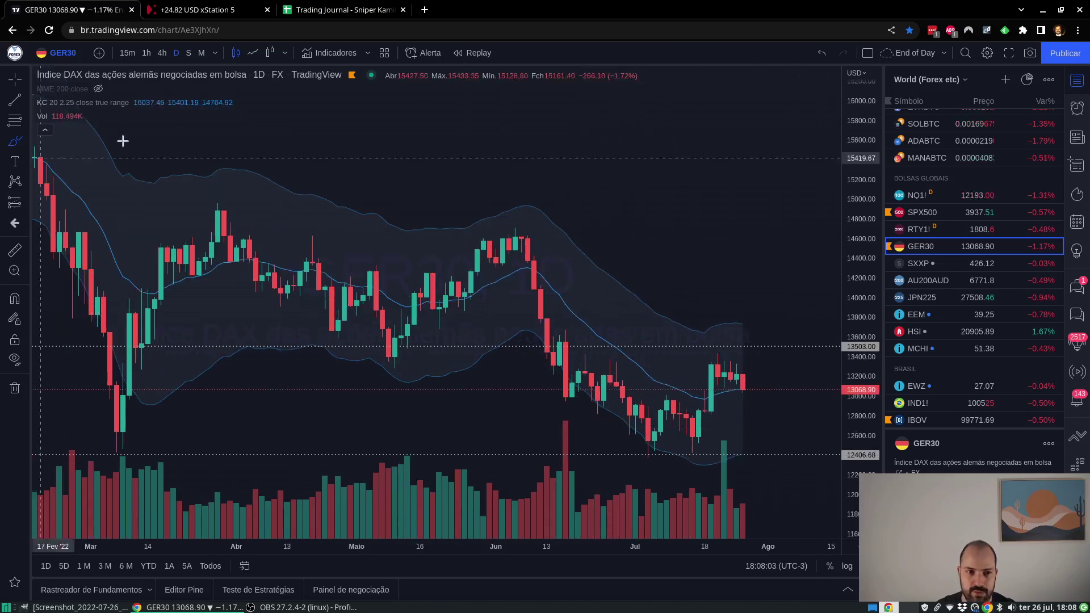
left_click(189, 53)
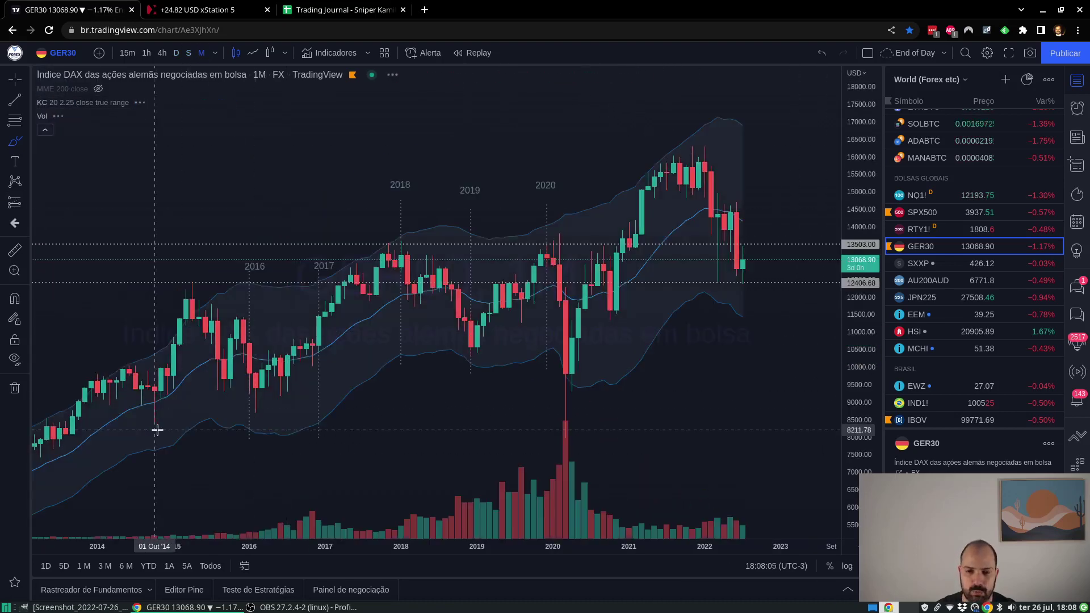
scroll(130, 295, "up", 2)
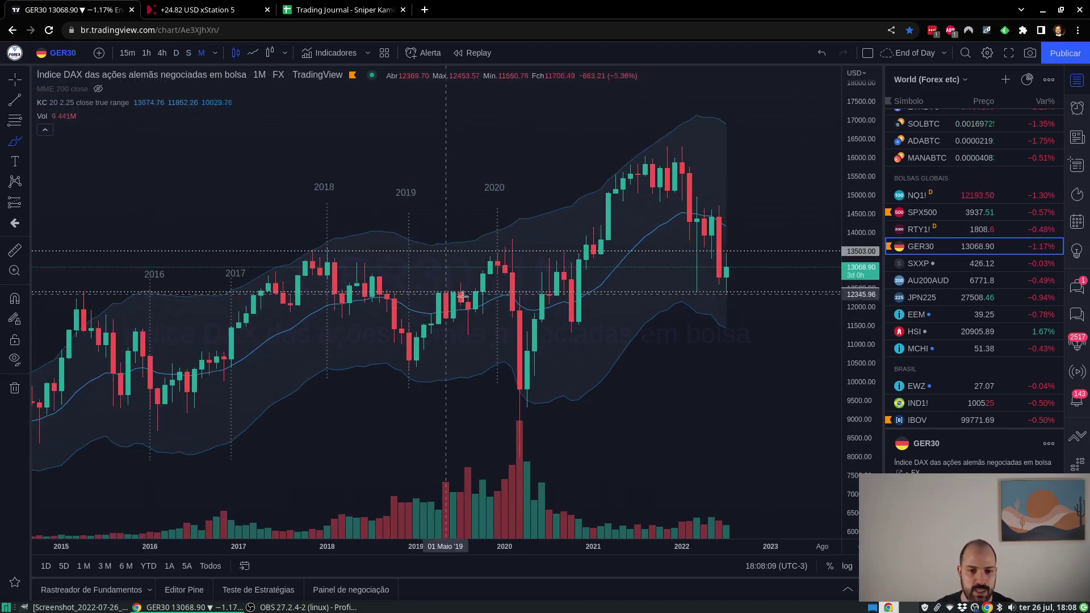
scroll(522, 281, "up", 1)
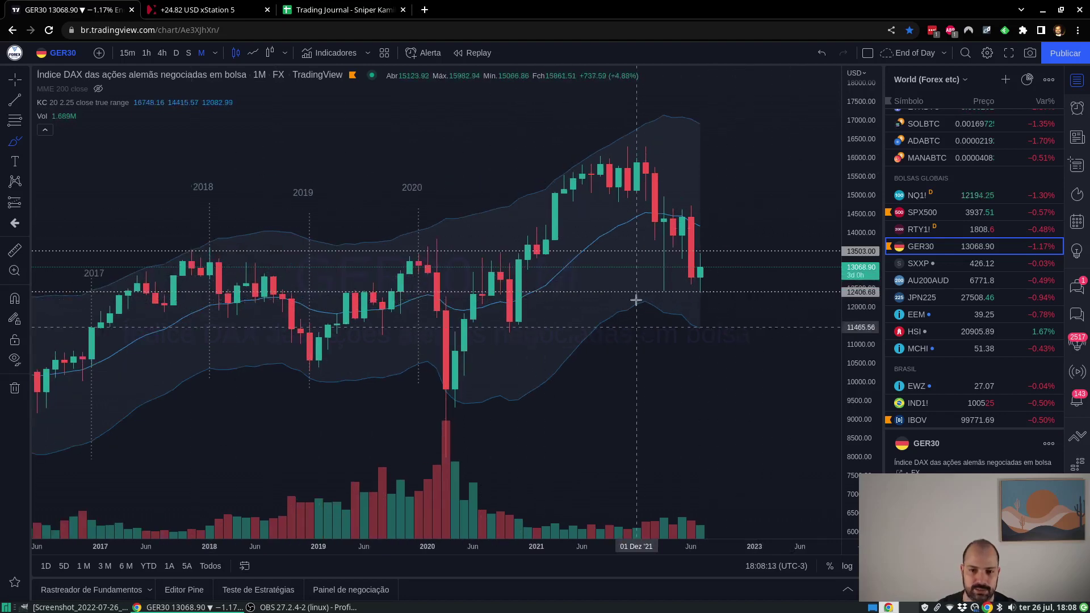
Step: Return GER30 to the daily timeframe and open the IND1! daily chart from the Brasil group
left_click(177, 54)
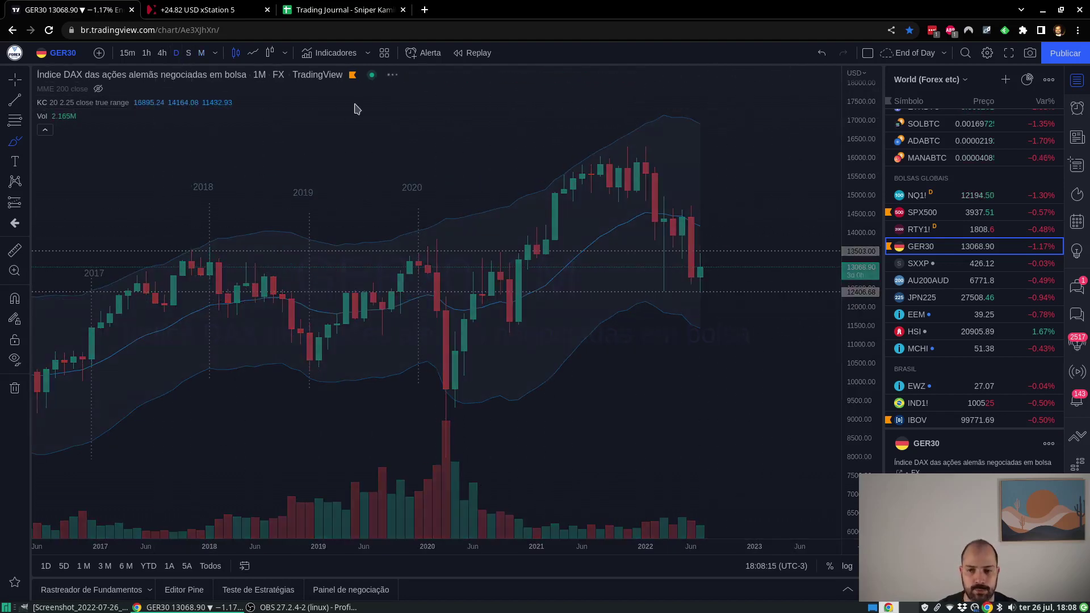
scroll(942, 285, "down", 5)
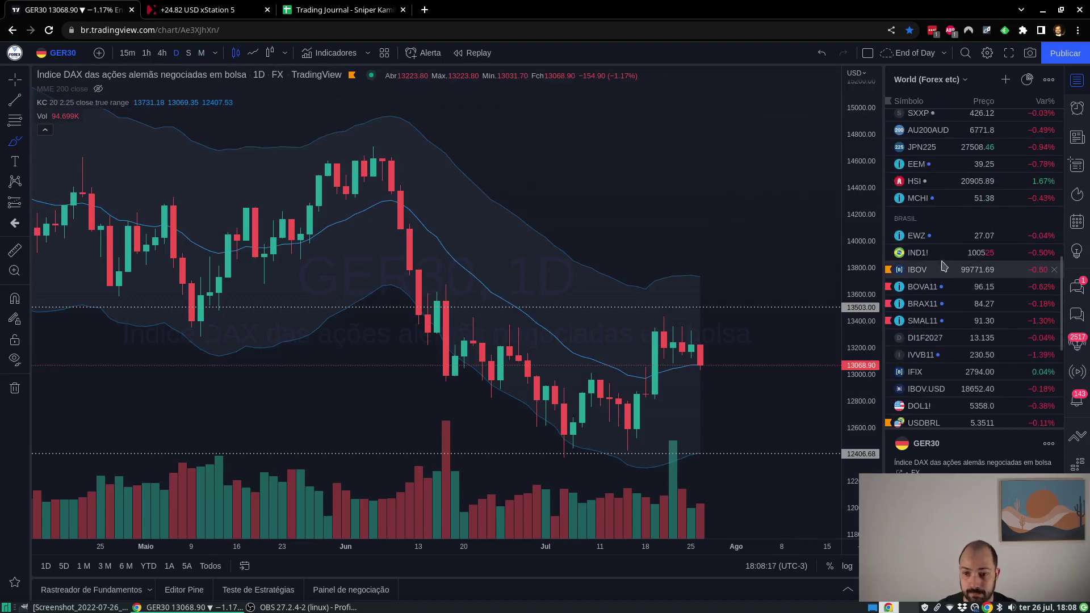
left_click(917, 253)
scroll(274, 331, "down", 3)
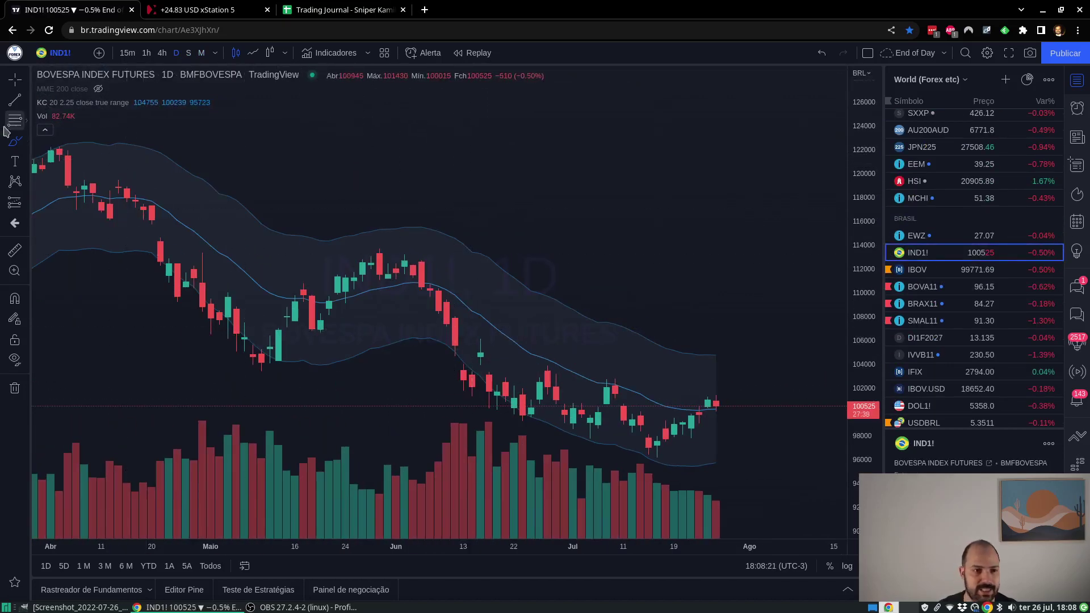
Step: Trace IND1!'s June–July zigzag with the brush, projecting a fall to about 95,000, and delete the strokes
left_click(22, 143)
scroll(579, 246, "down", 2)
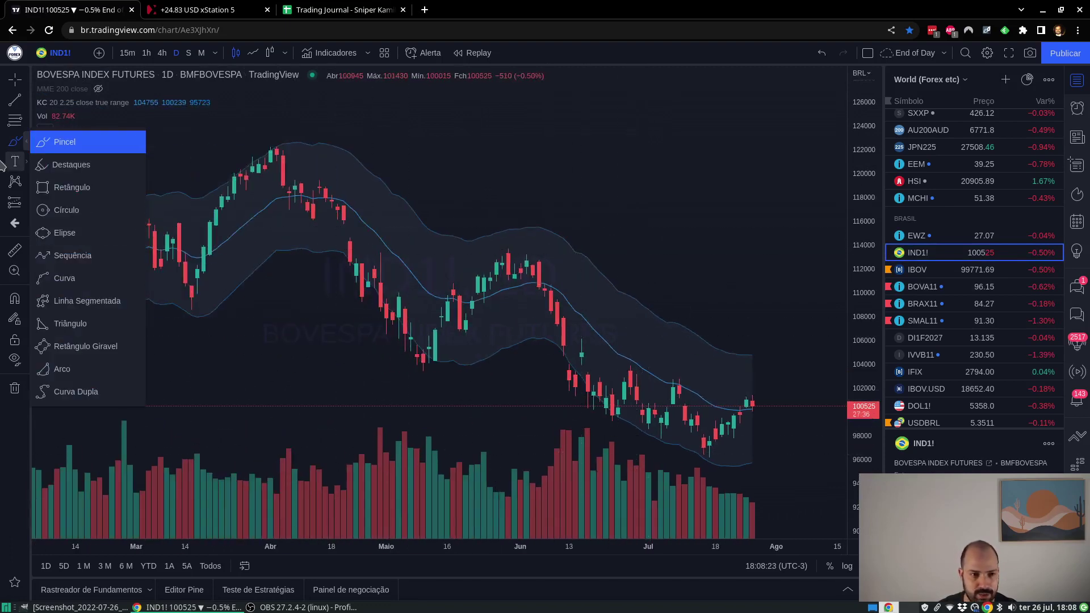
left_click(14, 143)
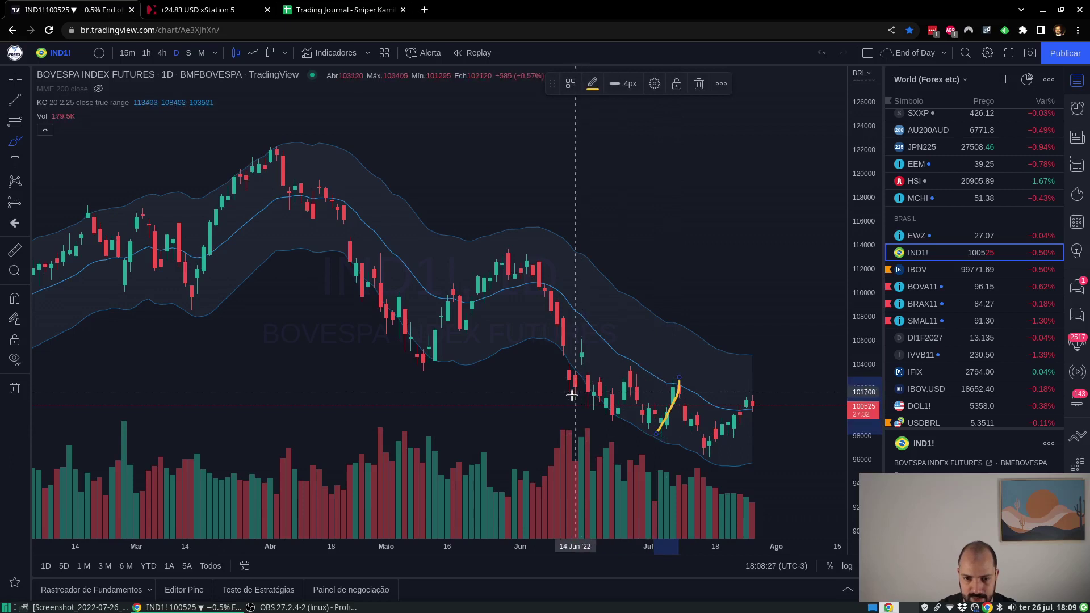
mouse_move(606, 413)
left_mouse_down()
mouse_move(633, 360)
mouse_move(660, 438)
mouse_move(680, 377)
mouse_move(707, 457)
mouse_move(759, 395)
mouse_move(810, 469)
left_mouse_up()
scroll(510, 454, "down", 2)
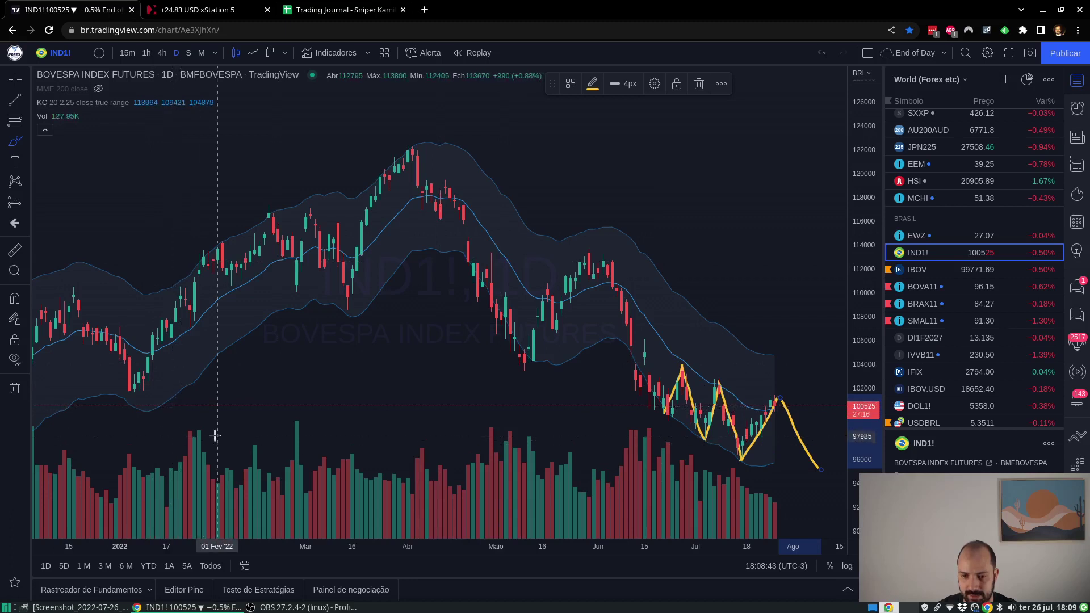
key("Delete")
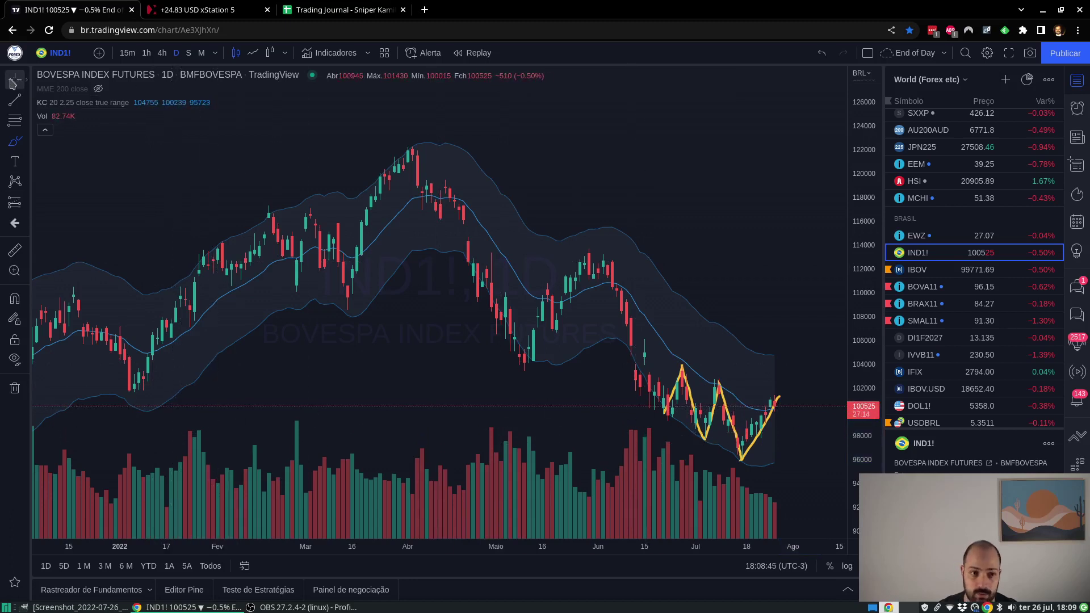
left_click(677, 372)
key("Delete")
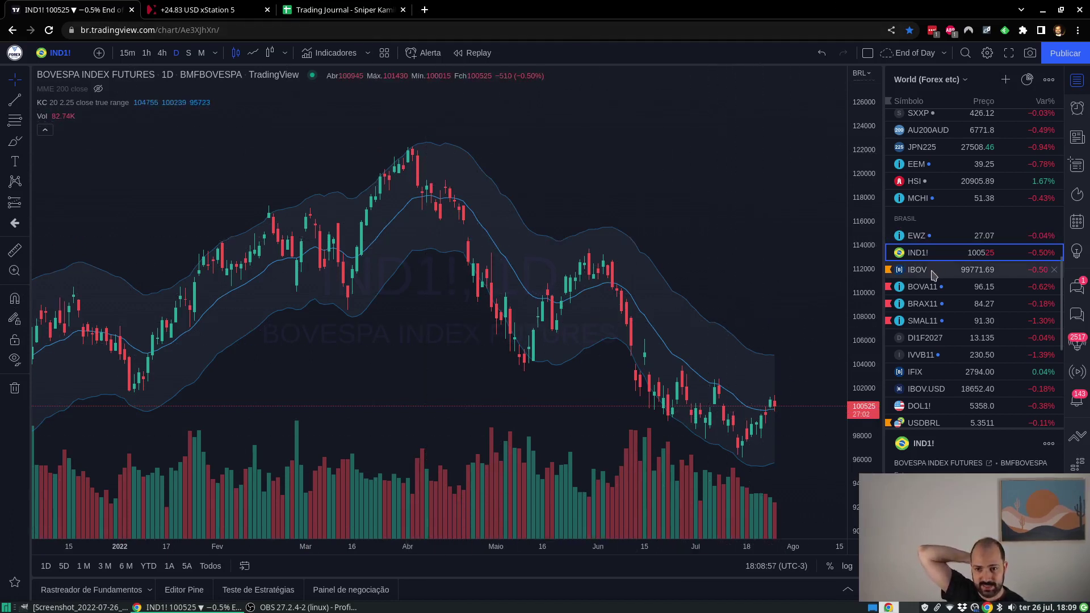
Step: Switch IND1! to the weekly timeframe and examine its price action since 2020
left_click(188, 53)
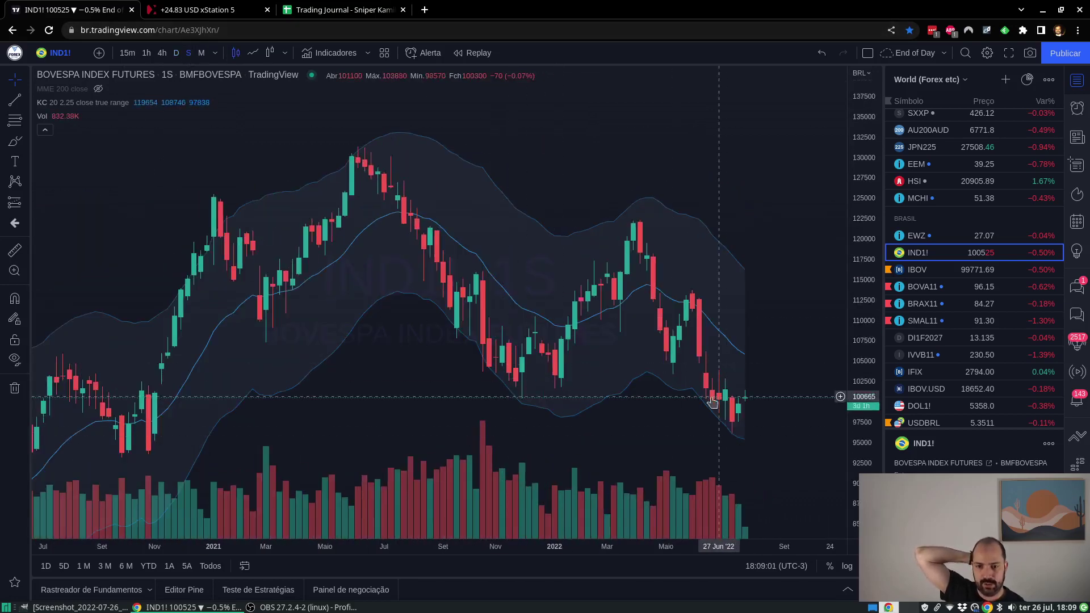
scroll(698, 417, "down", 1)
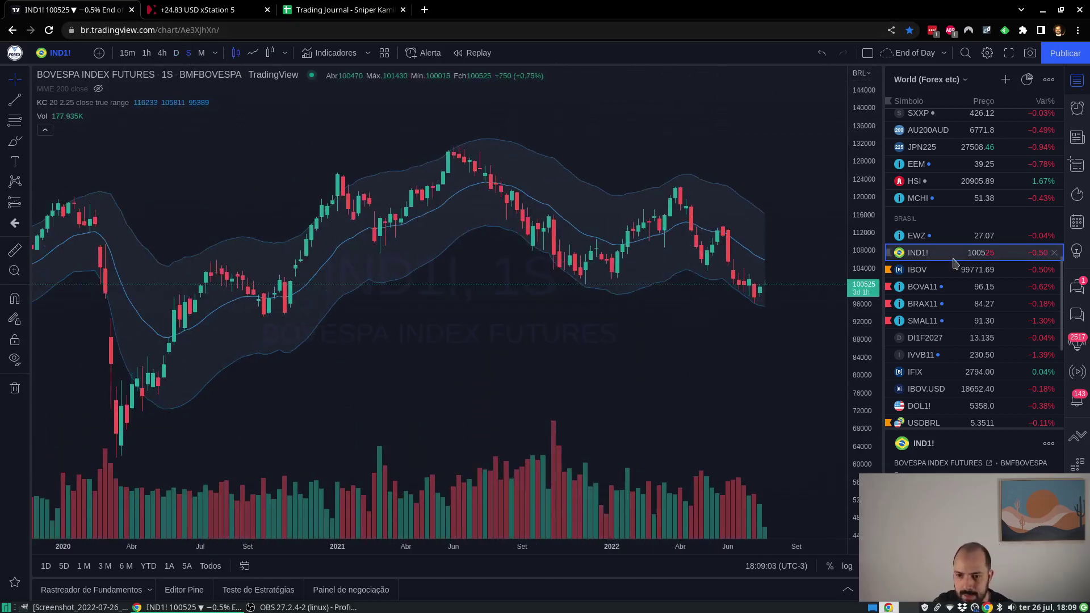
Step: Open the DOL1! chart from the Brasil group and examine it on the weekly and daily timeframes
scroll(948, 309, "down", 2)
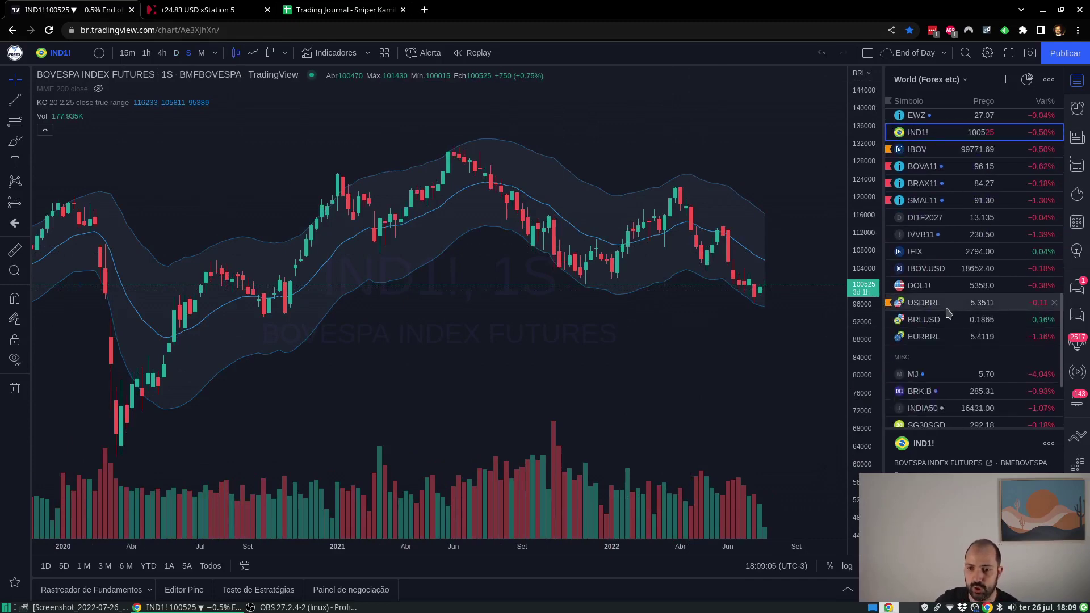
left_click(926, 287)
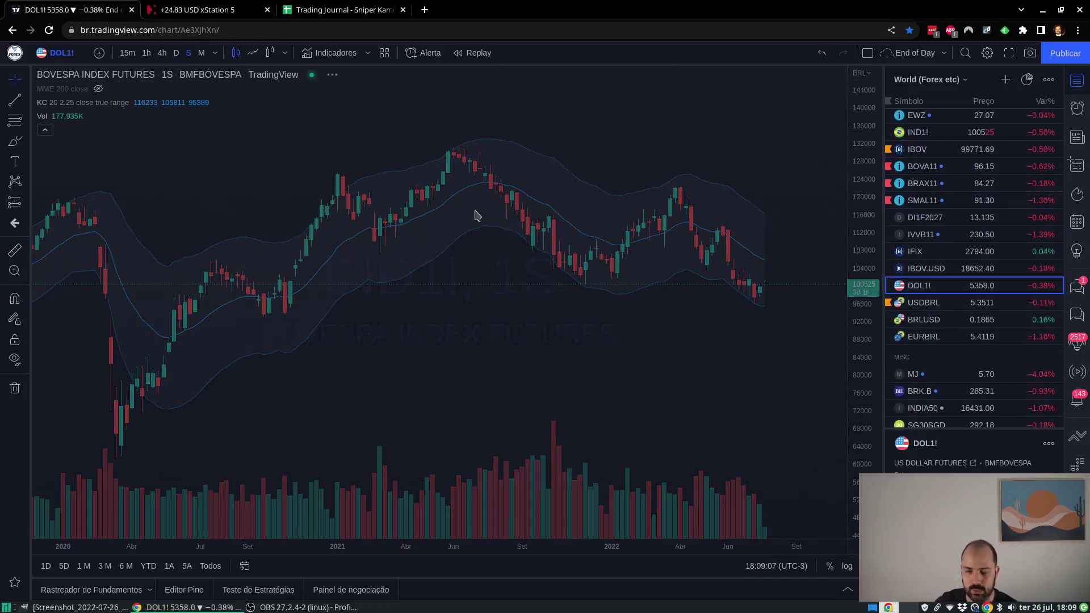
scroll(462, 283, "up", 2)
scroll(382, 256, "down", 2)
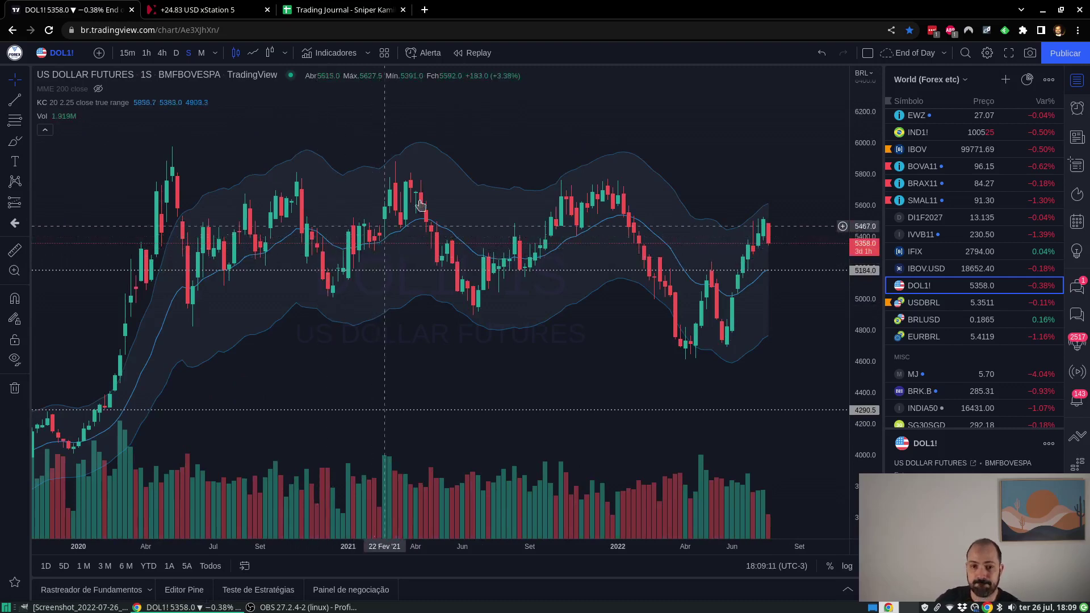
left_click(176, 54)
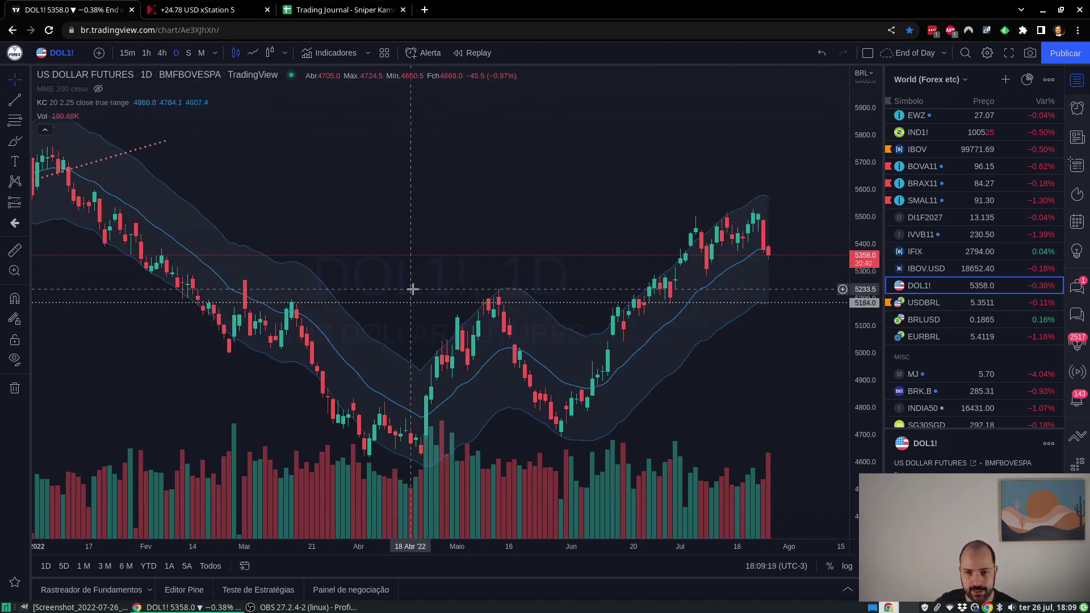
Step: Switch to xStation 5, open the USDBRL daily chart and start a new pending buy order with a stop loss enabled
left_click(193, 10)
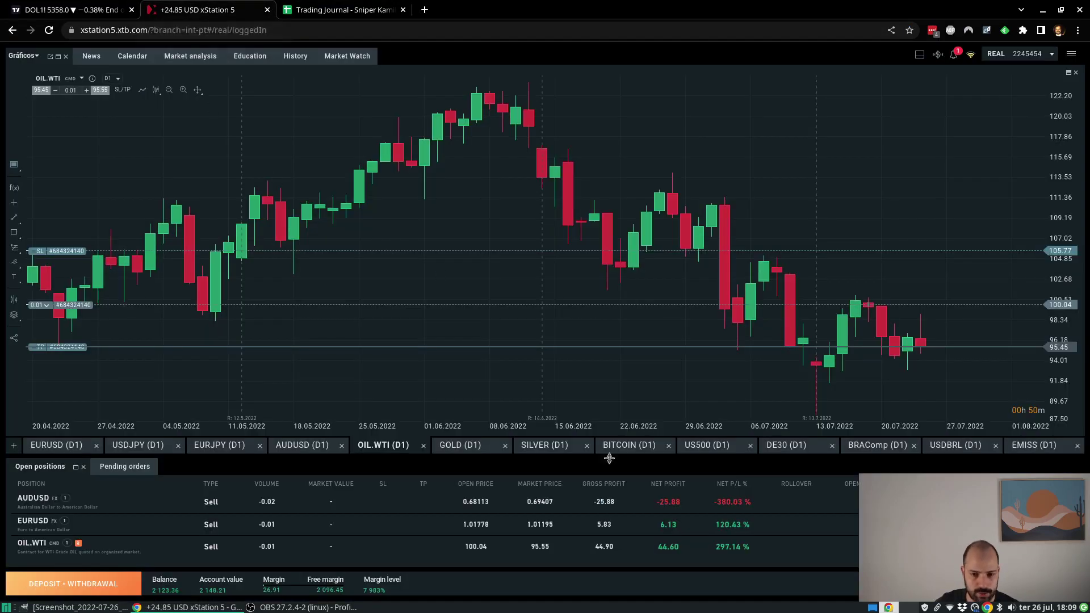
left_click(956, 445)
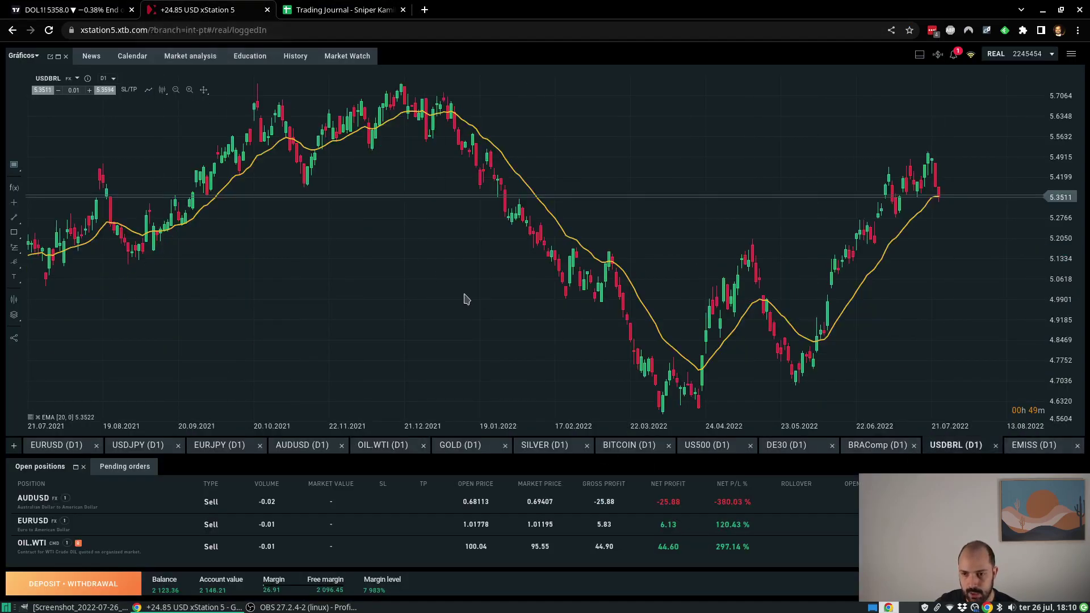
right_click(391, 287)
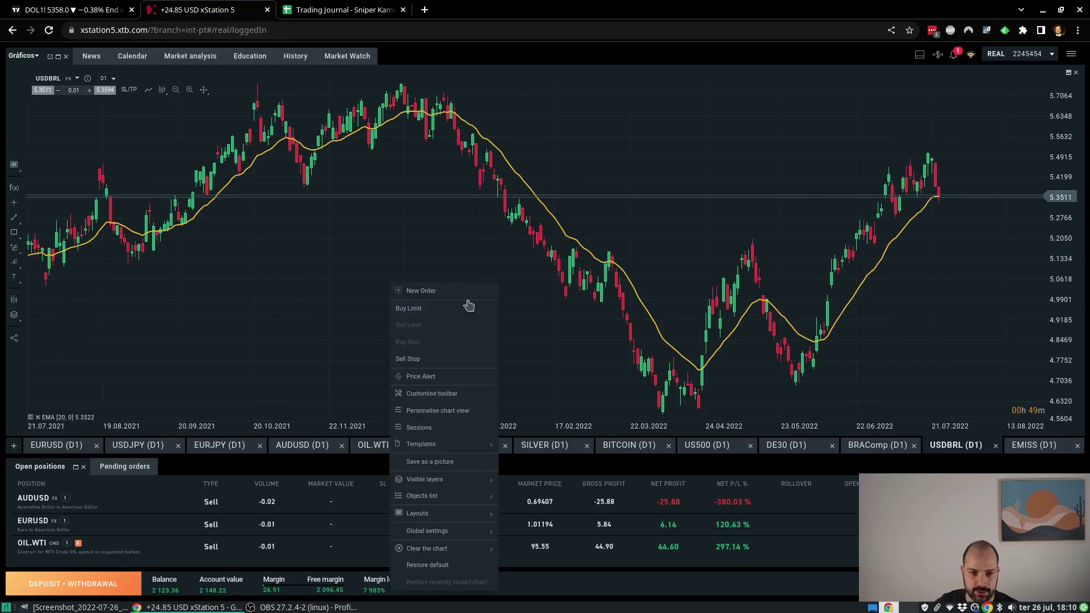
left_click(417, 290)
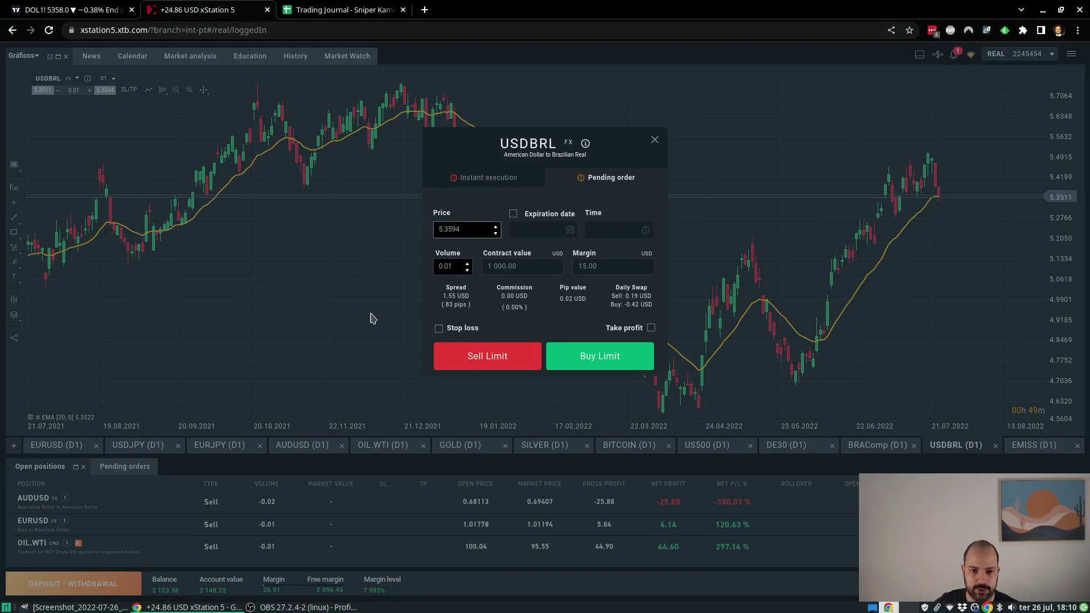
left_click(439, 329)
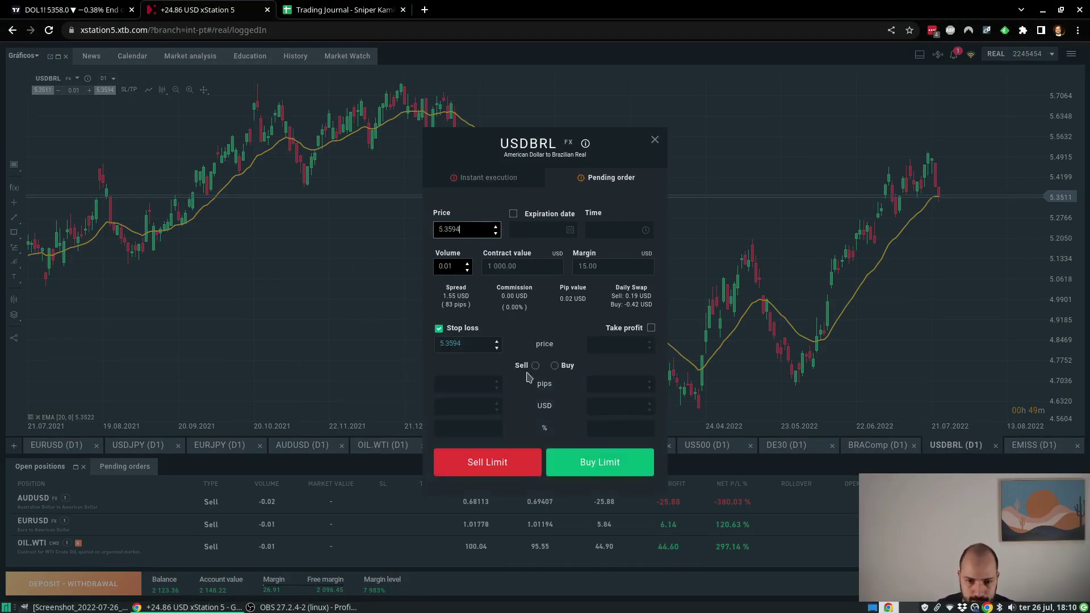
left_click(555, 367)
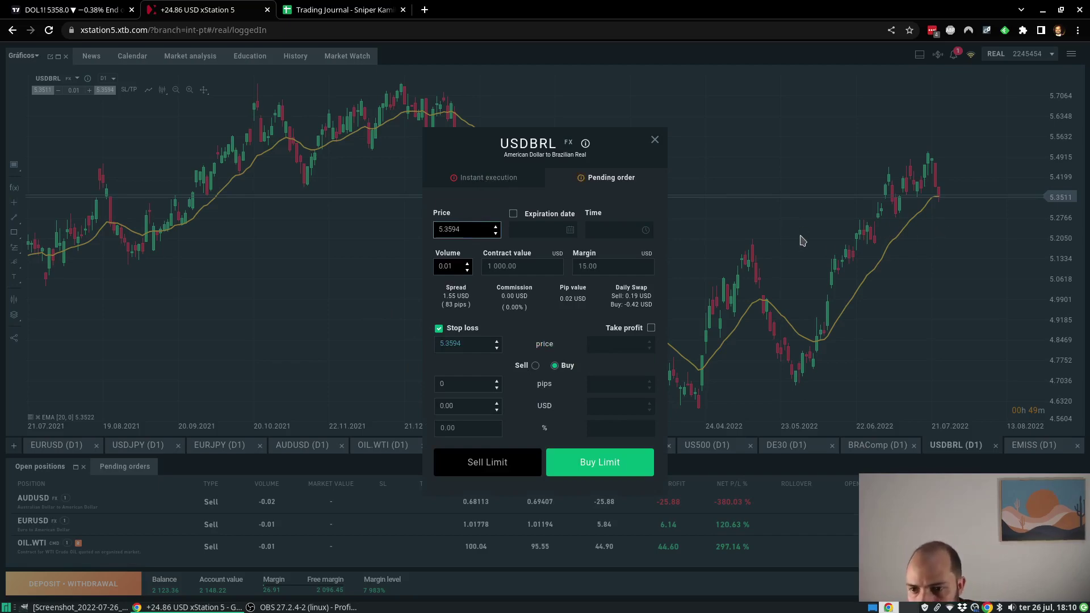
Step: Check the DOL1! daily chart and place a USDBRL Buy Limit at 5.3594 with volume 0.03 and stop loss 5.29
left_click(36, 7)
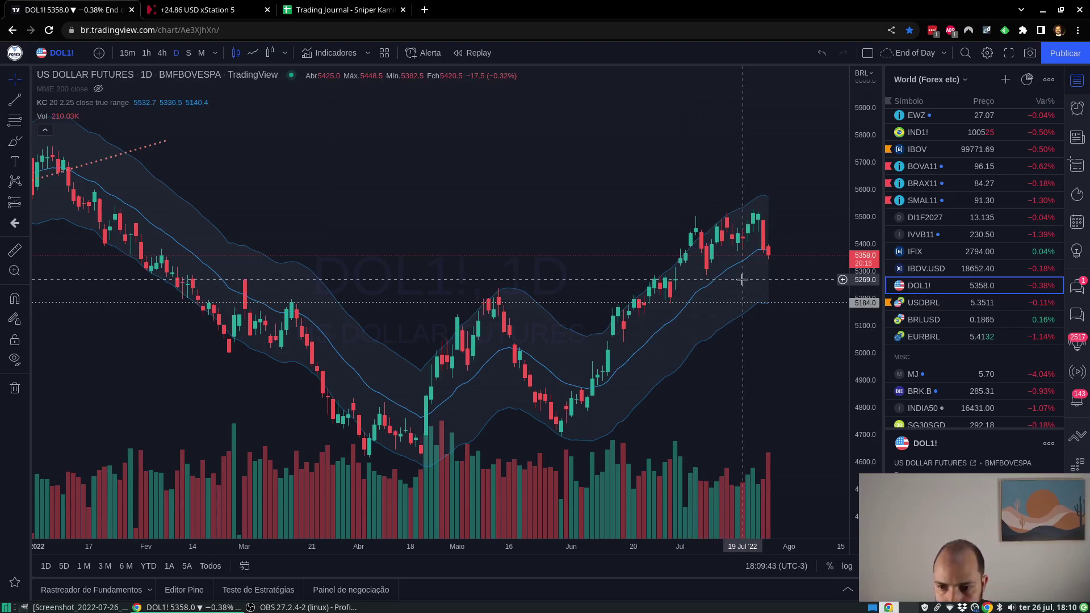
left_click(350, 5)
left_click(205, 6)
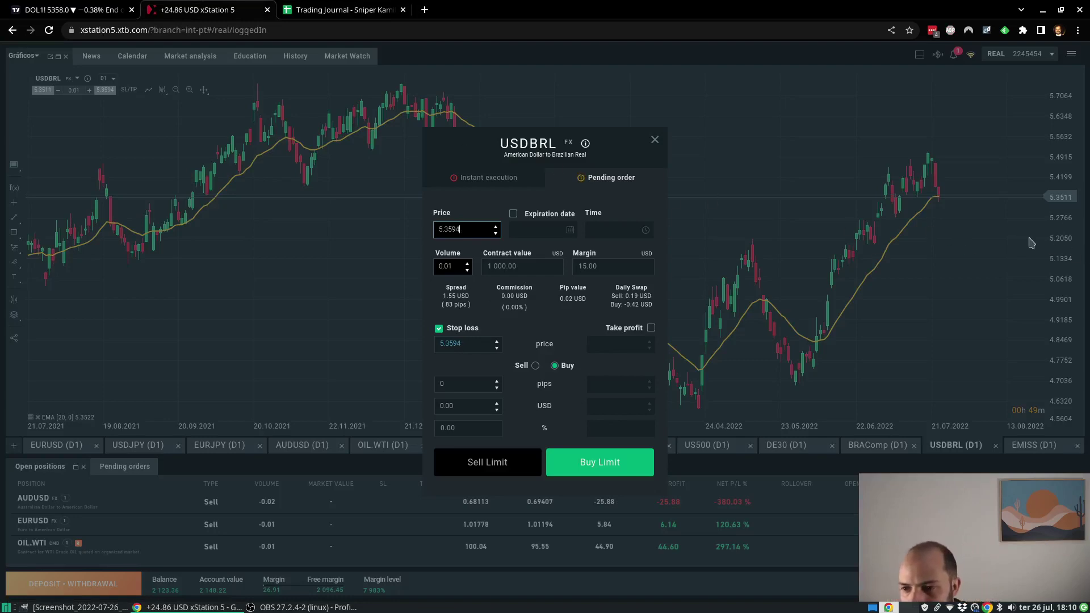
left_click(466, 345)
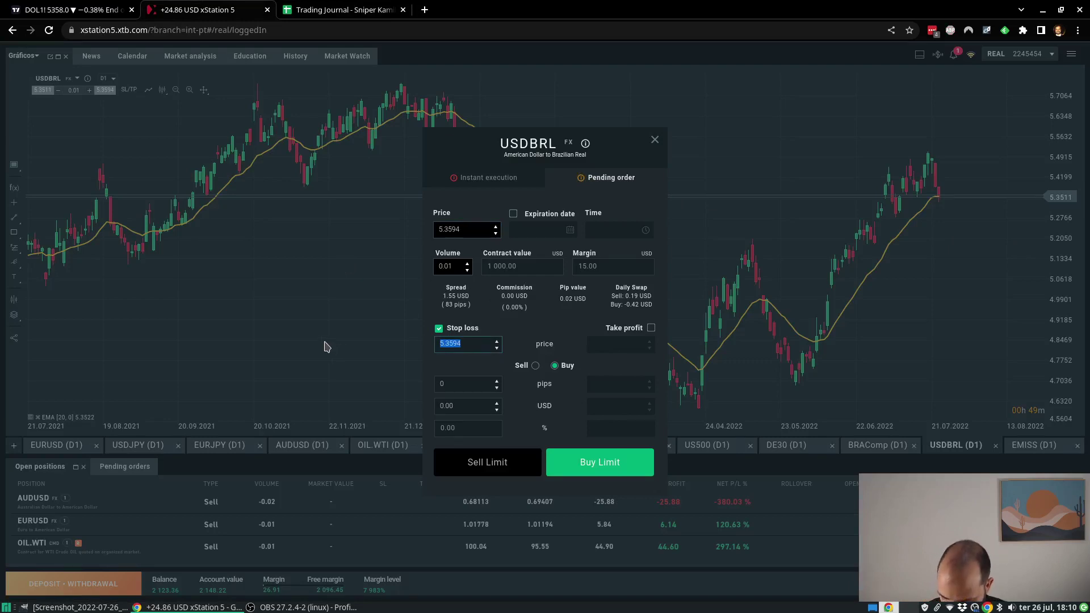
type("5")
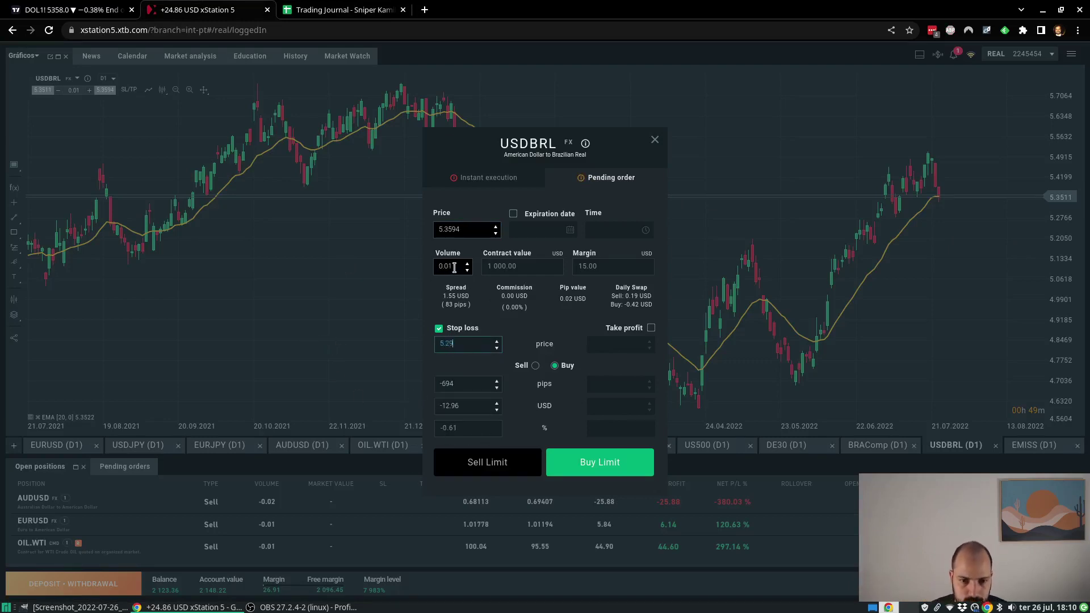
key("Up")
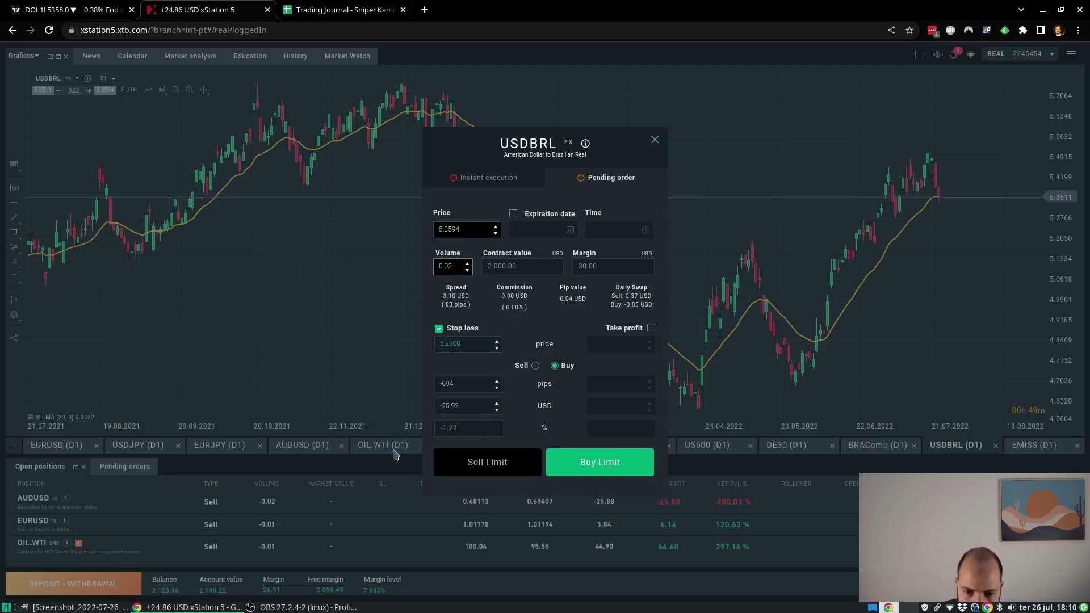
key("Up")
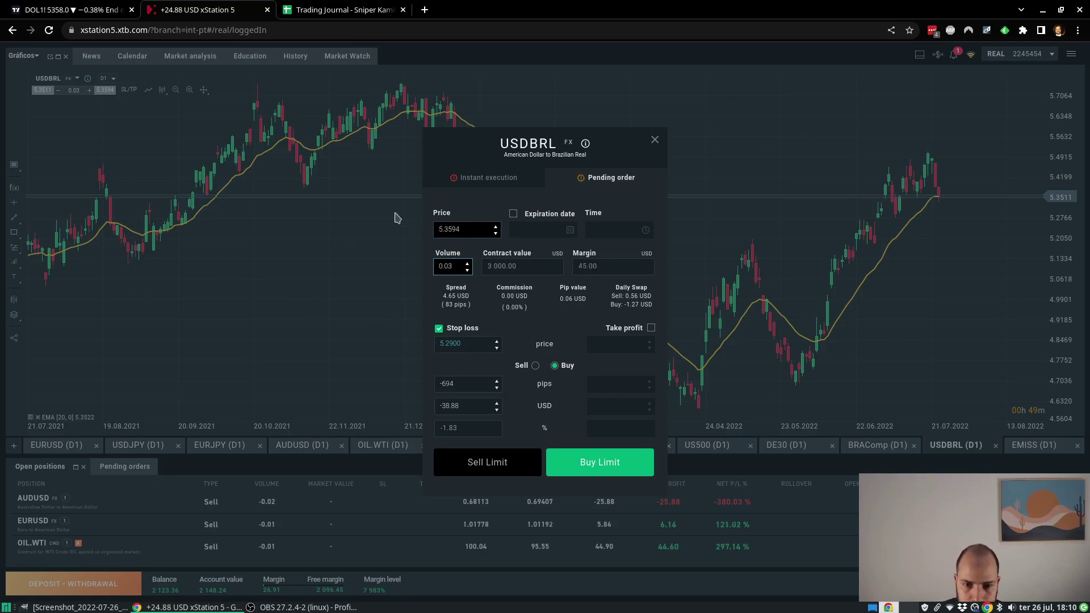
left_click(586, 465)
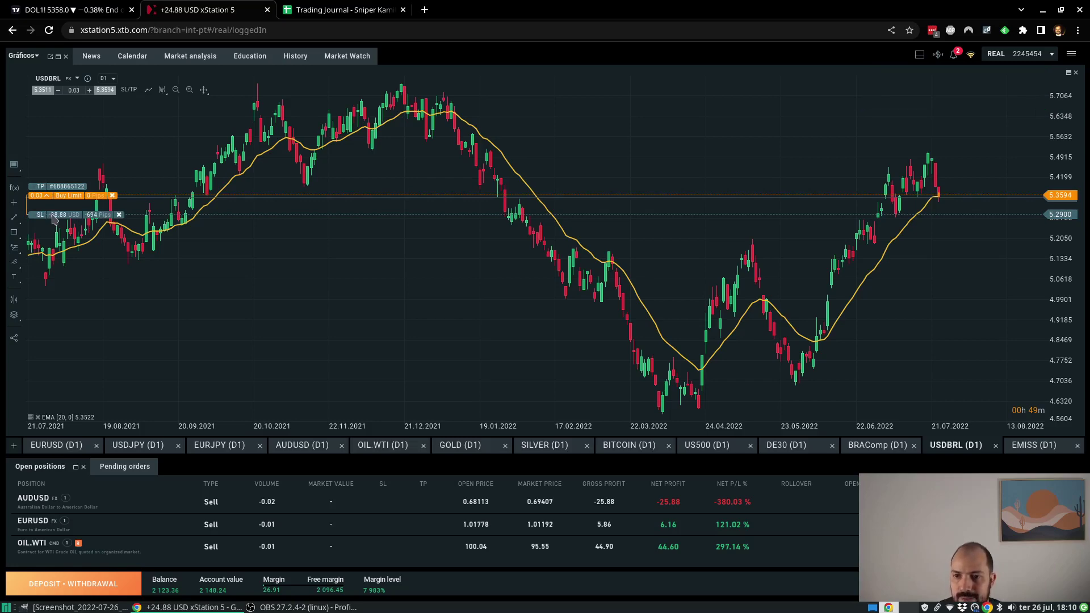
Step: Lower the pending USDBRL Buy Limit's stop loss to 5.2211 on the chart, review the order and cancel it
scroll(951, 282, "up", 3)
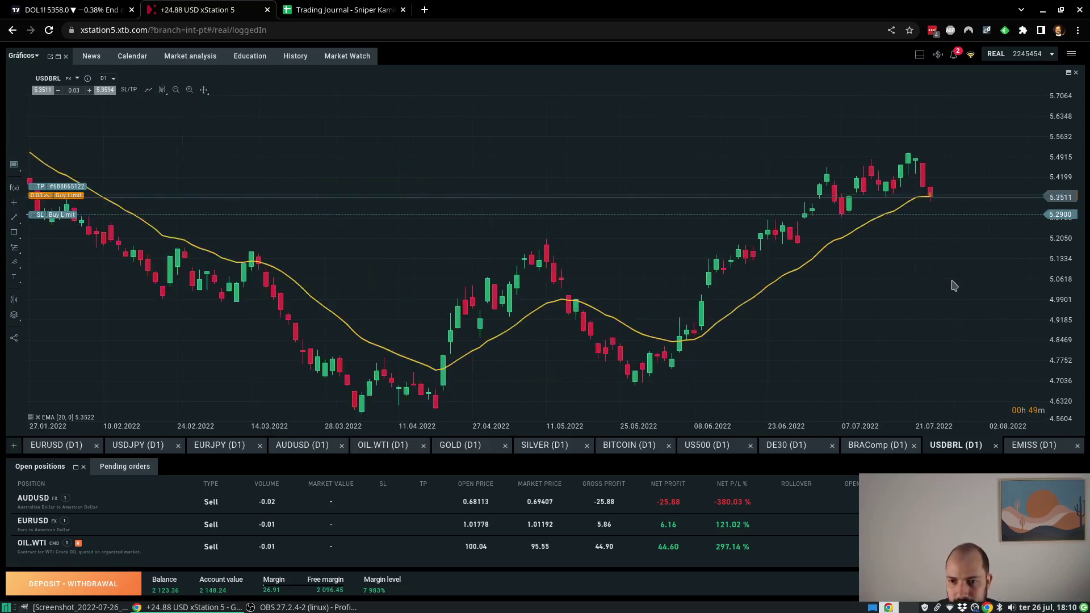
left_click_drag(37, 218, 39, 239)
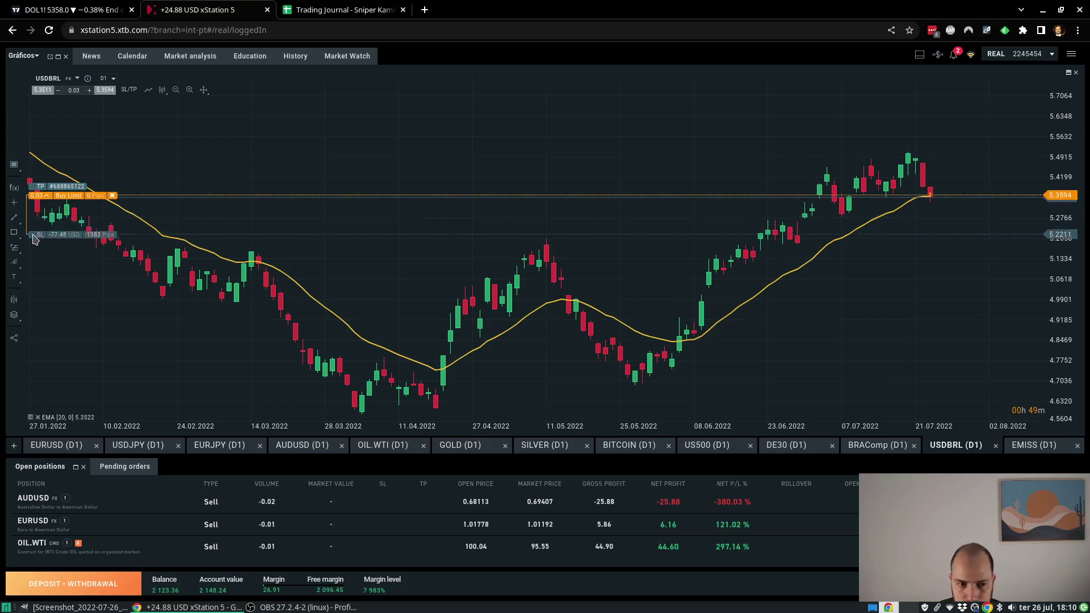
left_click(120, 473)
double_click(51, 523)
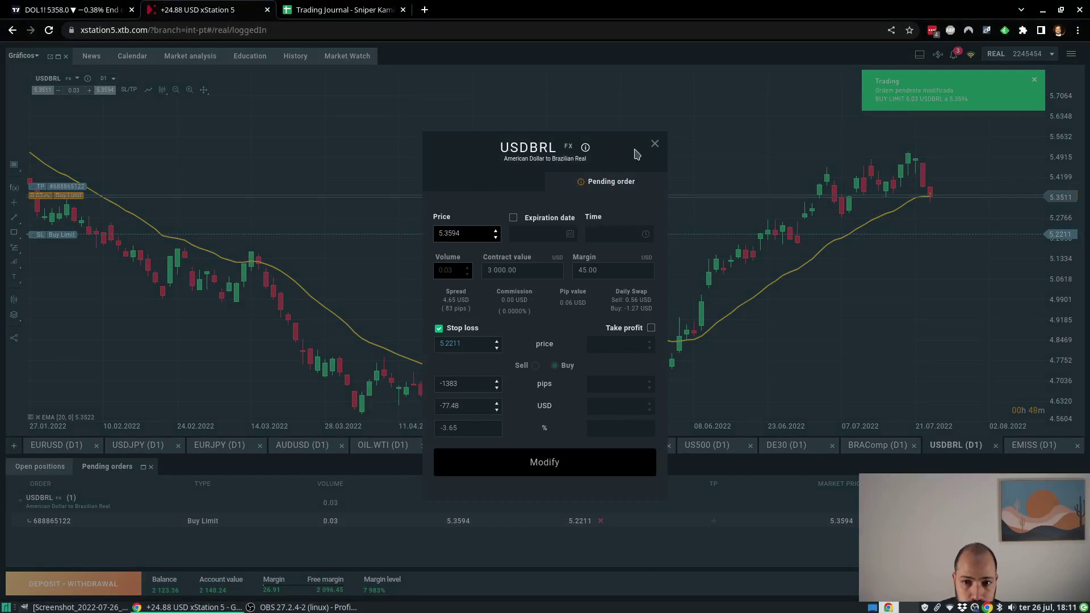
left_click(654, 144)
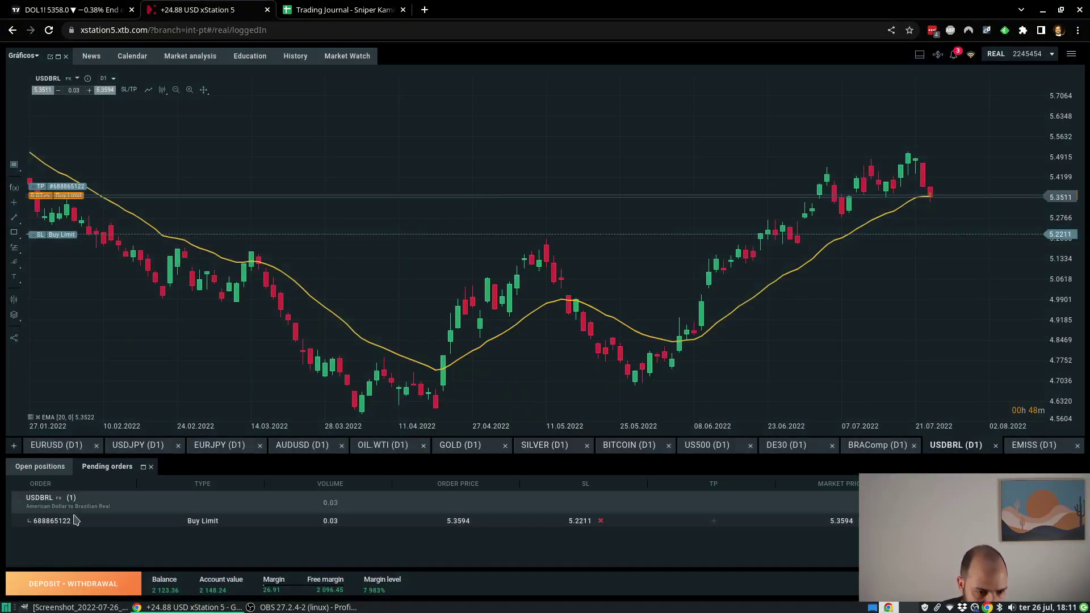
left_click(1075, 520)
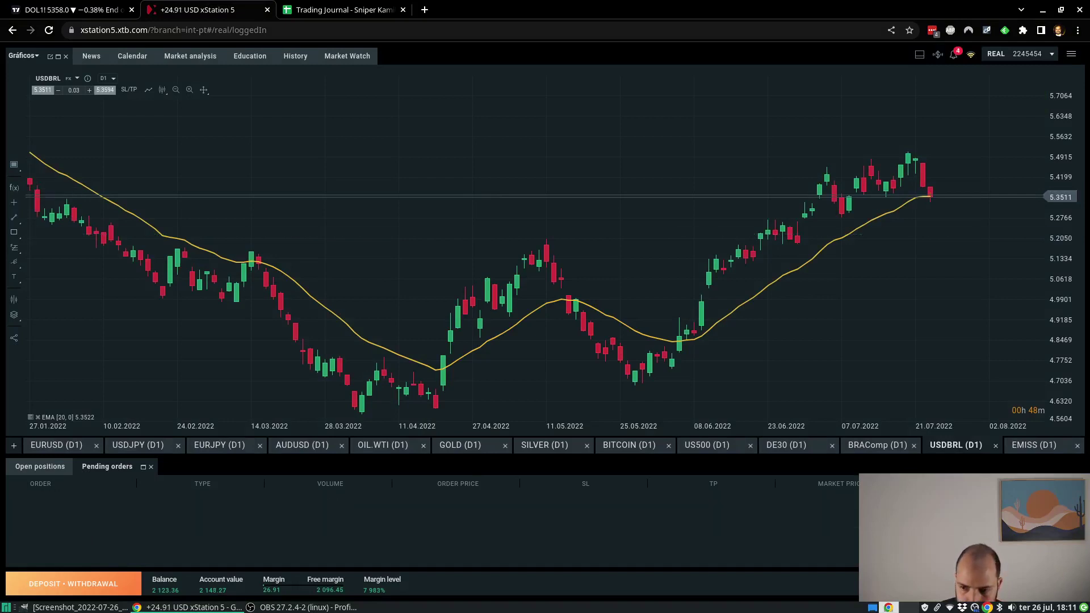
Step: Place a pending USDBRL Buy Limit order at 5.3594 with volume 0.02 and stop loss 5.2
right_click(861, 279)
left_click(909, 290)
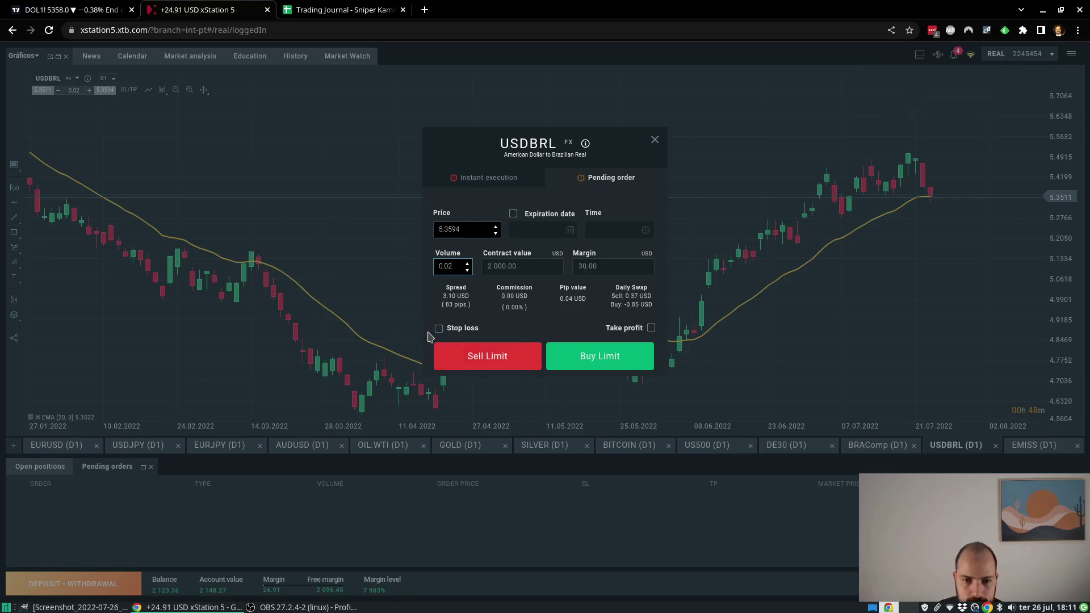
left_click(439, 328)
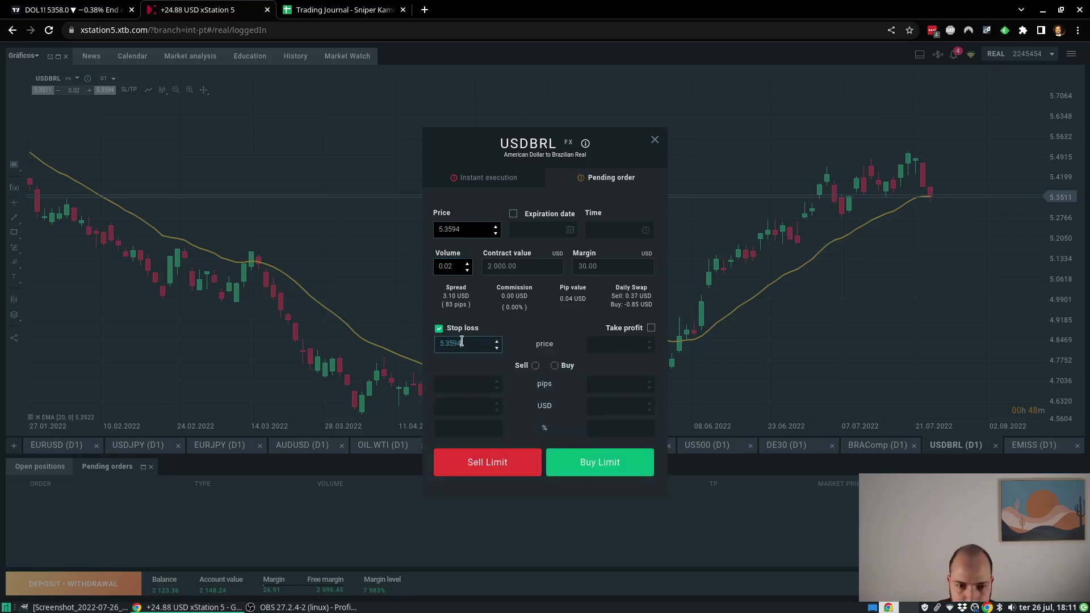
type("2")
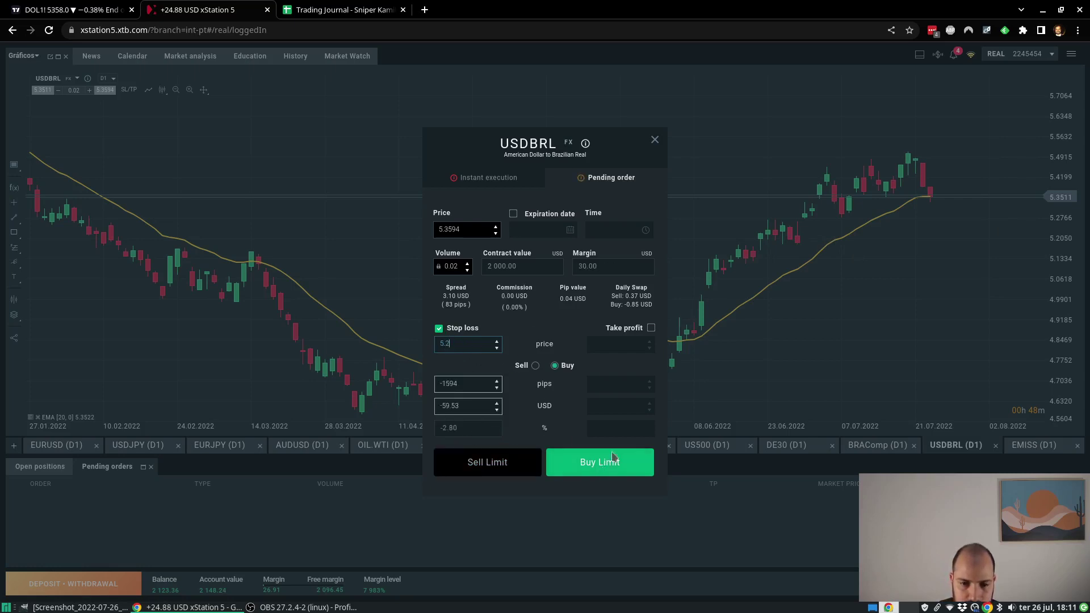
left_click(591, 465)
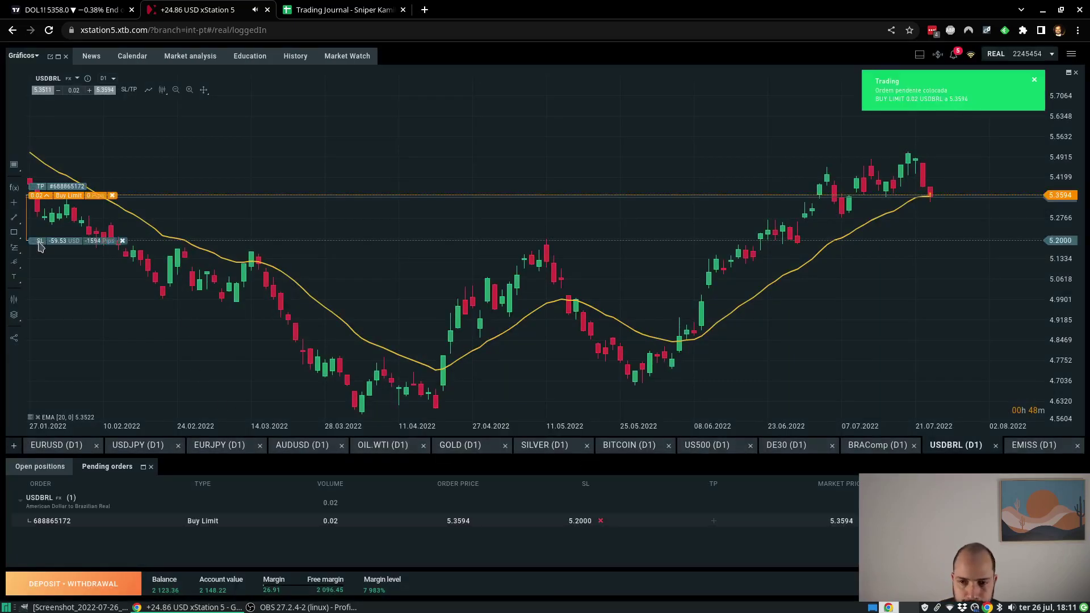
Step: Raise the pending USDBRL Buy Limit's stop loss to 5.2351 on the chart and review the order on the weekly timeframe
left_click_drag(38, 246, 46, 235)
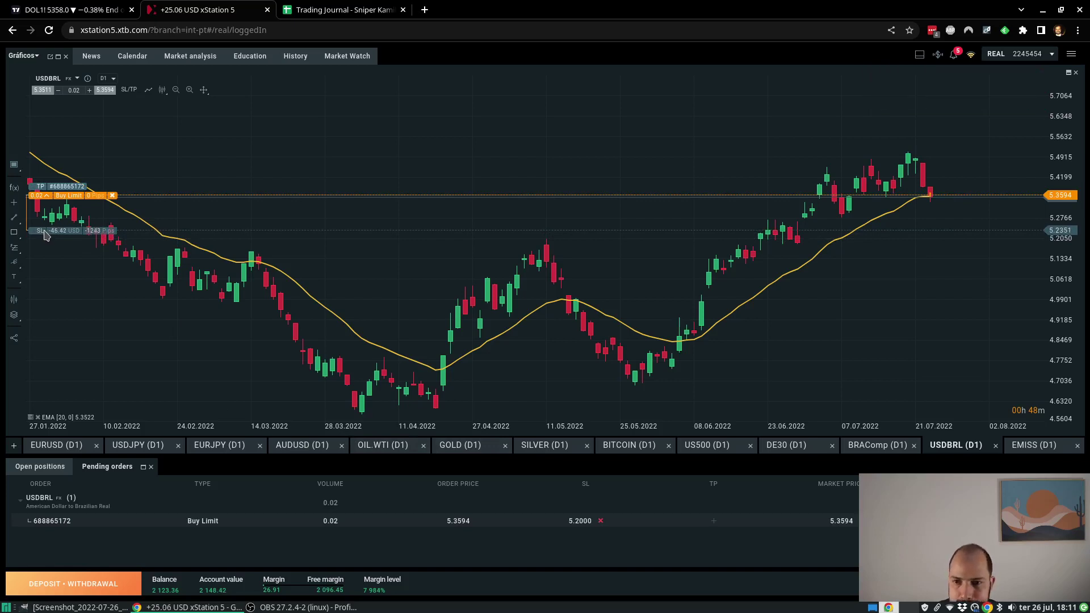
left_click_drag(46, 235, 45, 236)
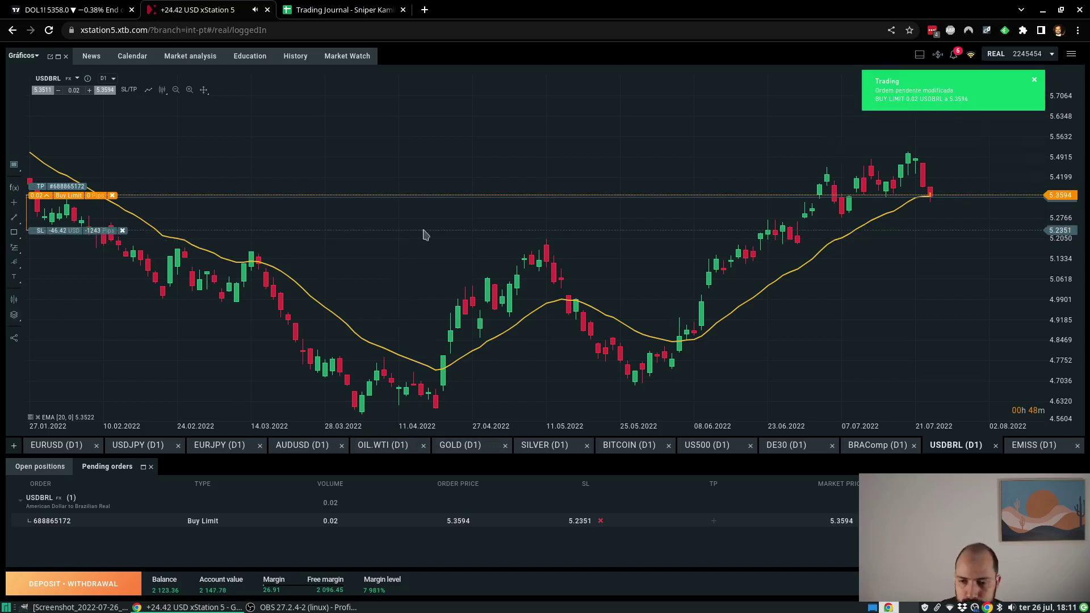
key("w")
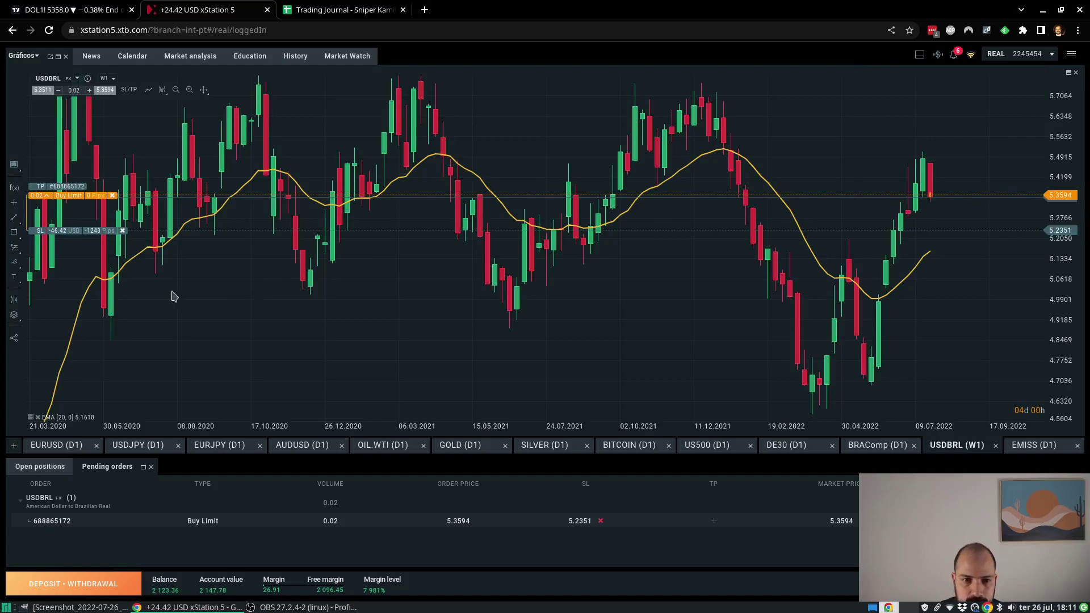
left_click(55, 525)
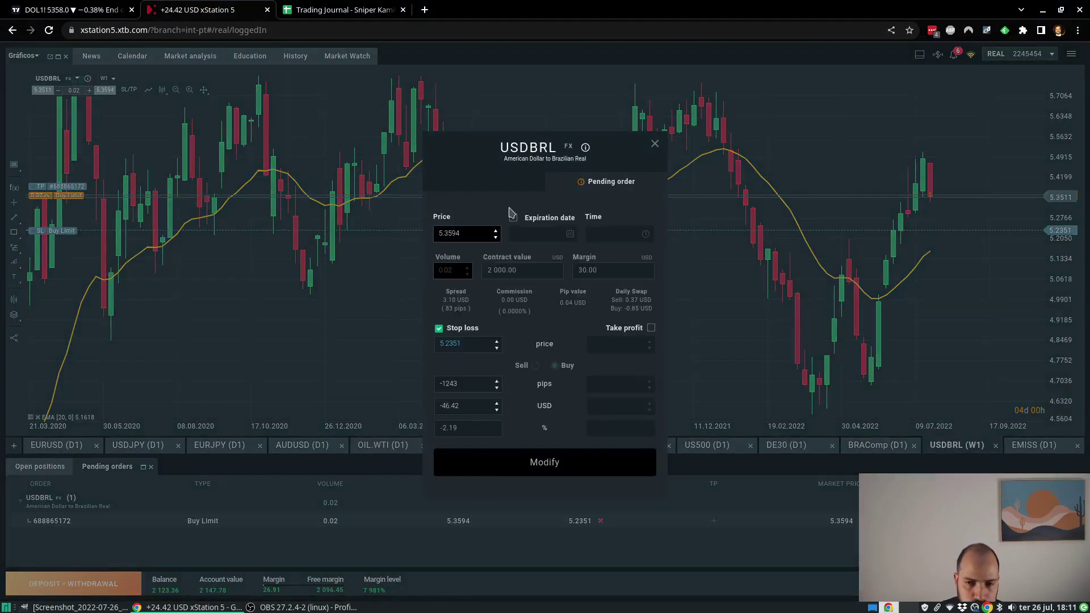
left_click(655, 147)
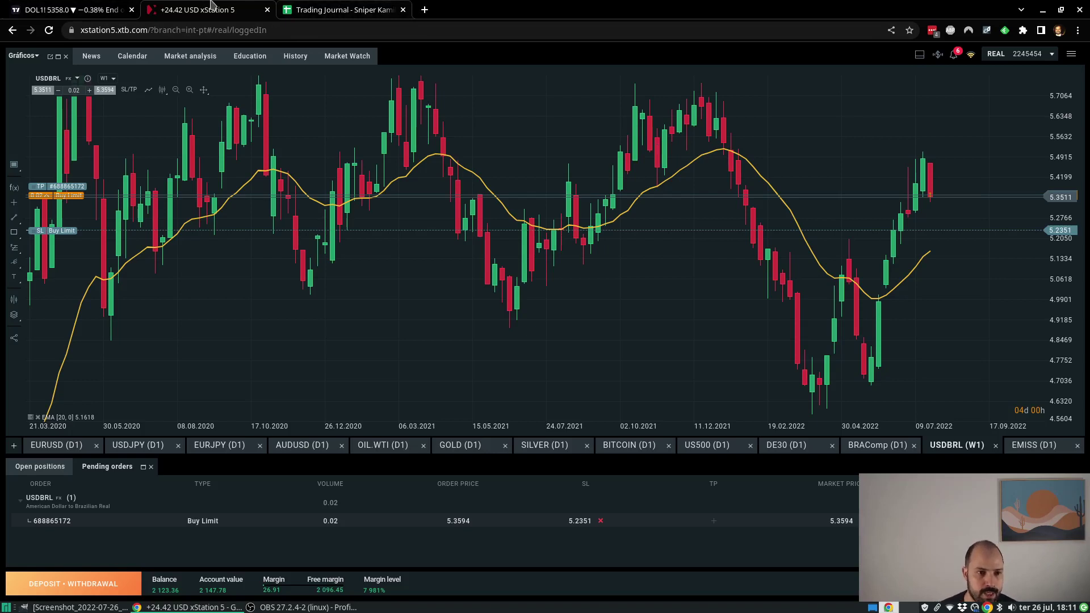
Step: Open the EURJPY daily chart and sell 0.02 lots of EURJPY at market price
left_click(212, 446)
right_click(635, 291)
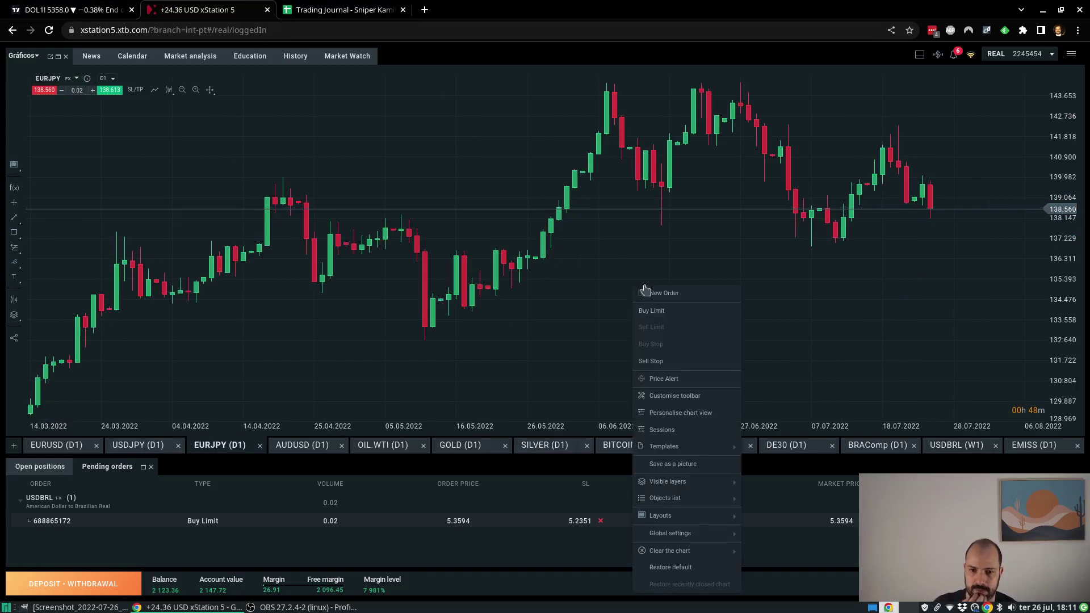
left_click(647, 290)
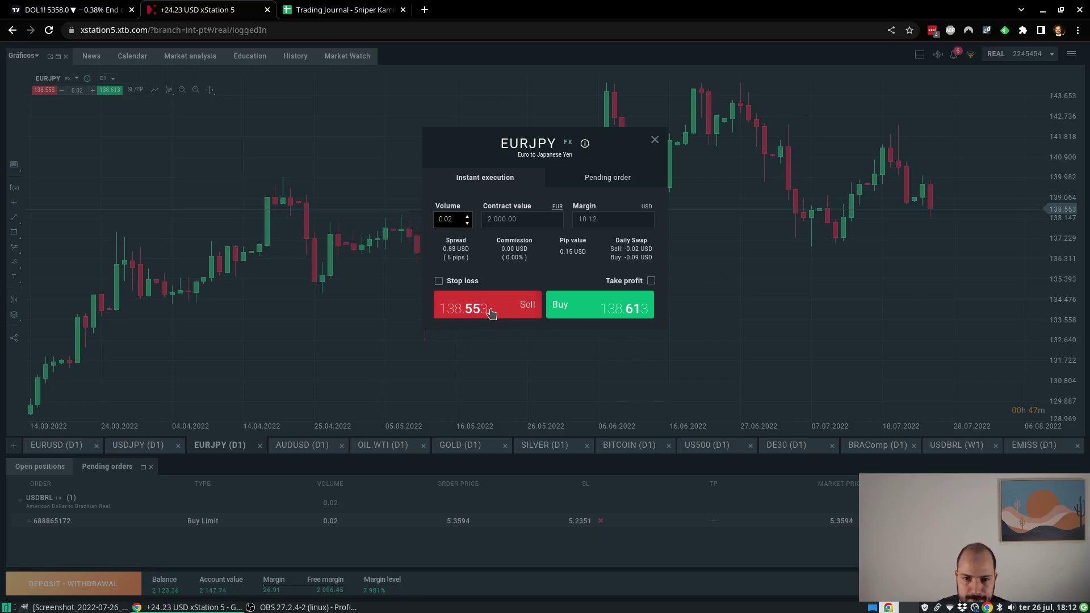
left_click(492, 314)
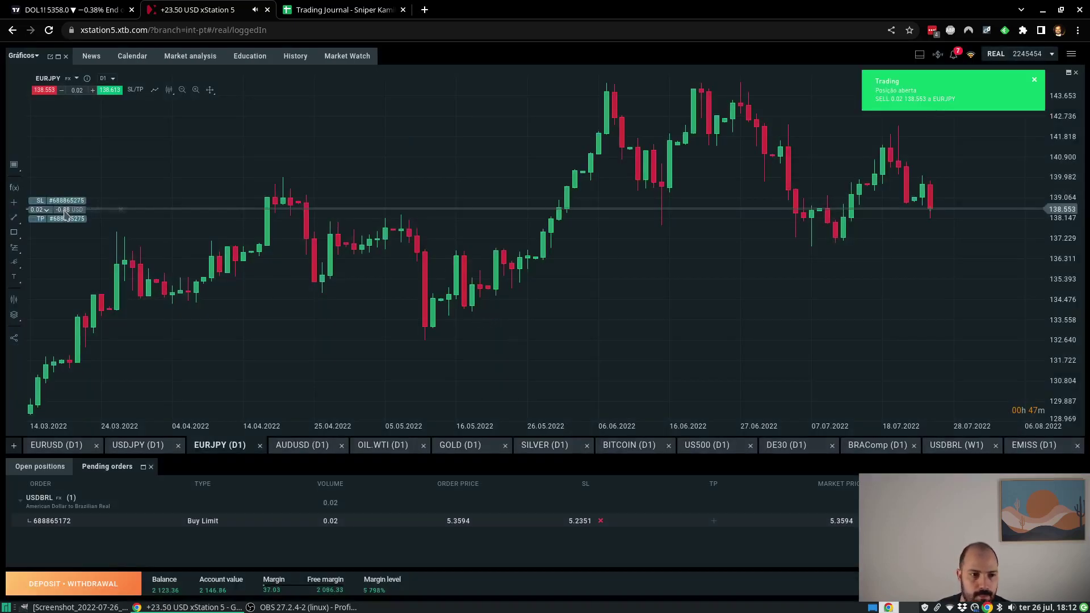
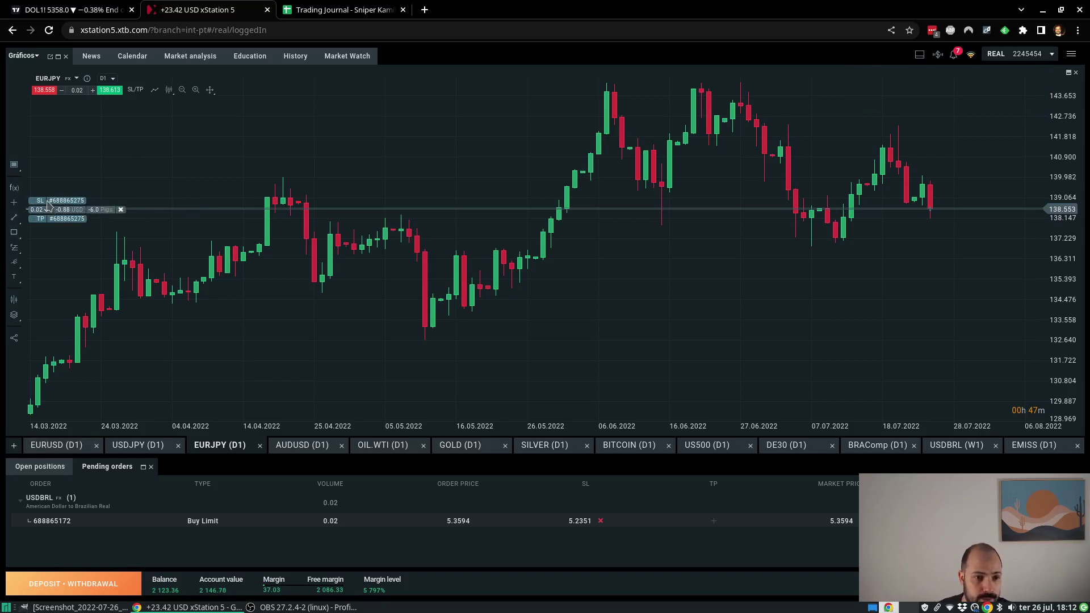
Step: Check the planned EUJPY stop in the Trading Journal and set the open EURJPY sell position's stop loss to 141 in xStation 5
left_click(339, 8)
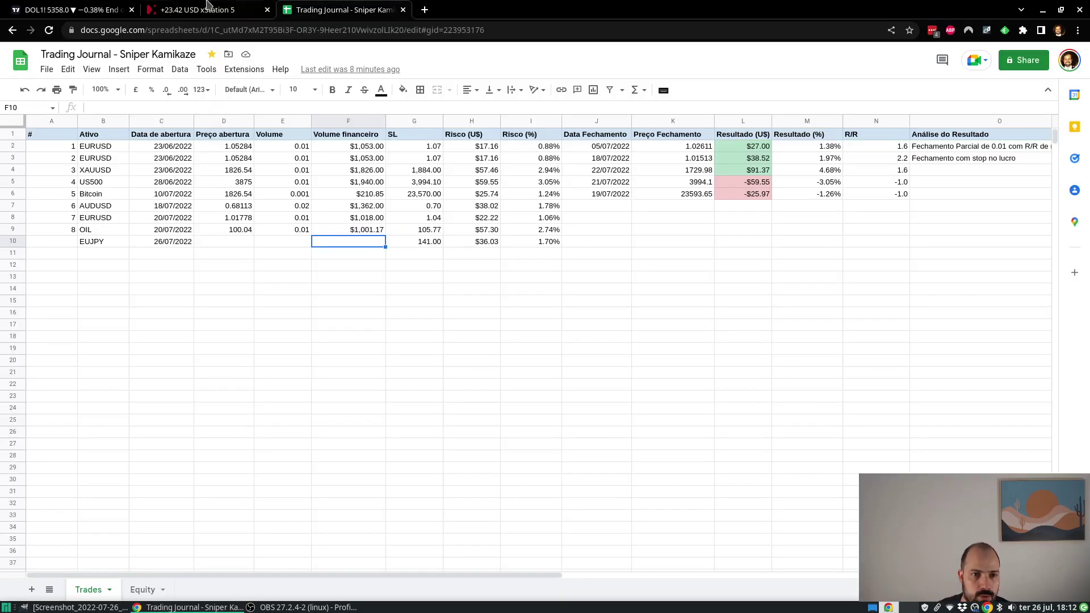
left_click(189, 8)
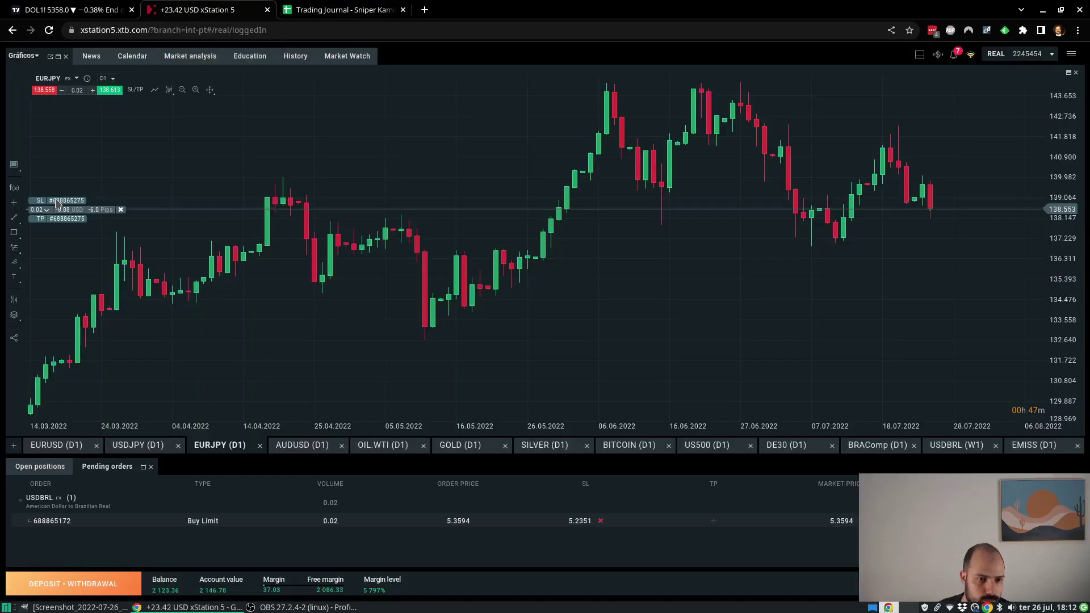
left_click(60, 468)
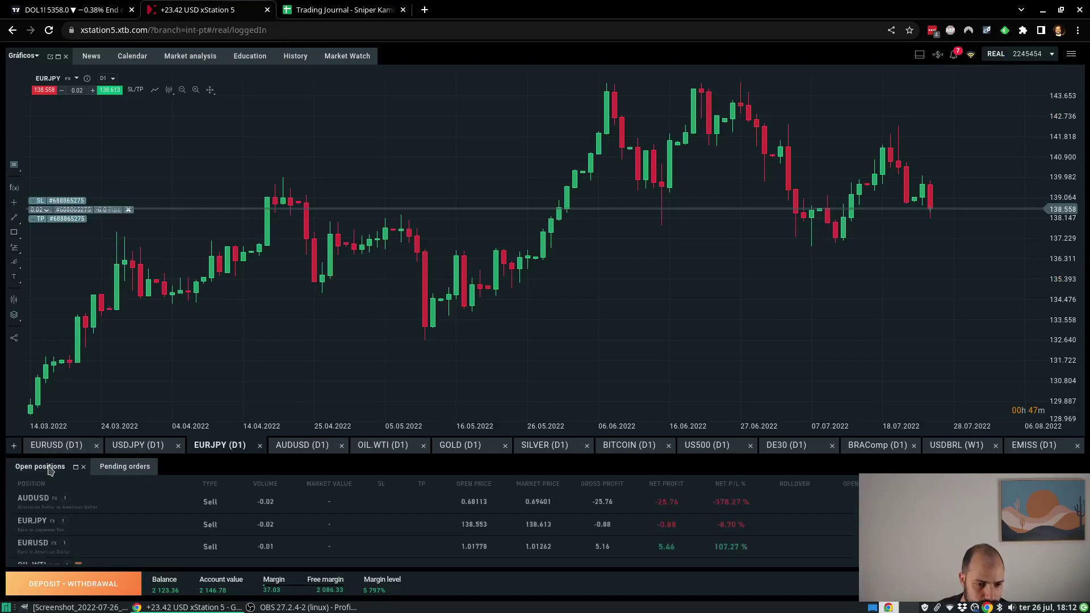
left_click(79, 528)
double_click(84, 543)
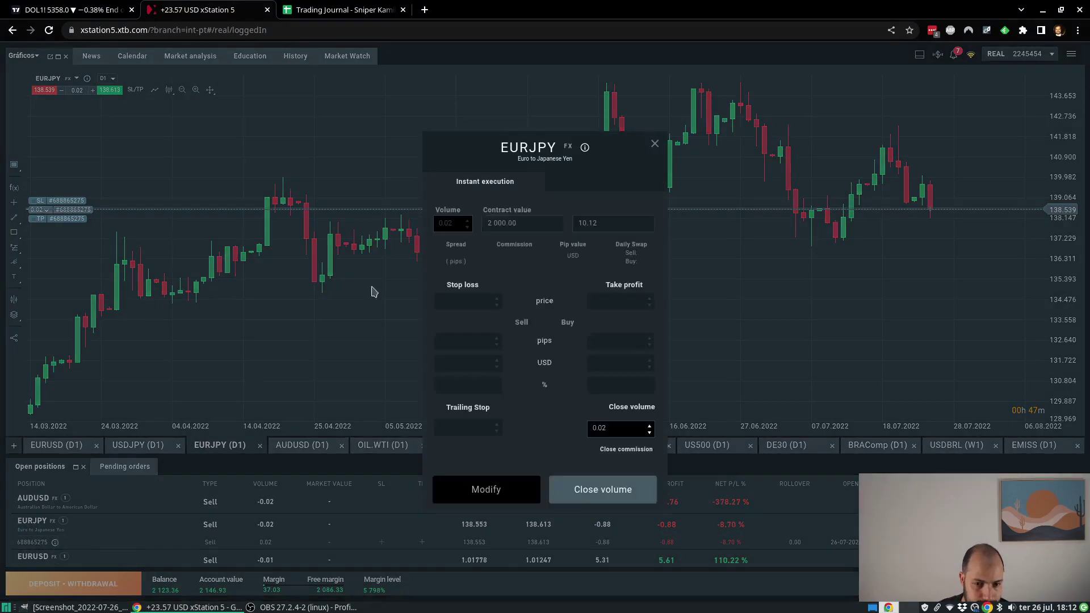
left_click(438, 285)
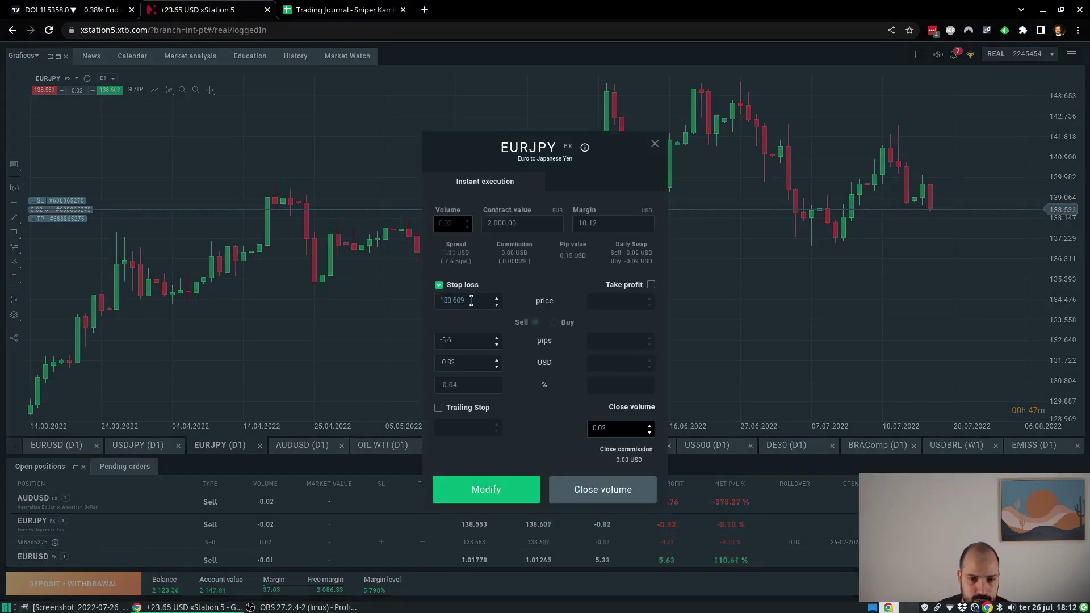
type("141")
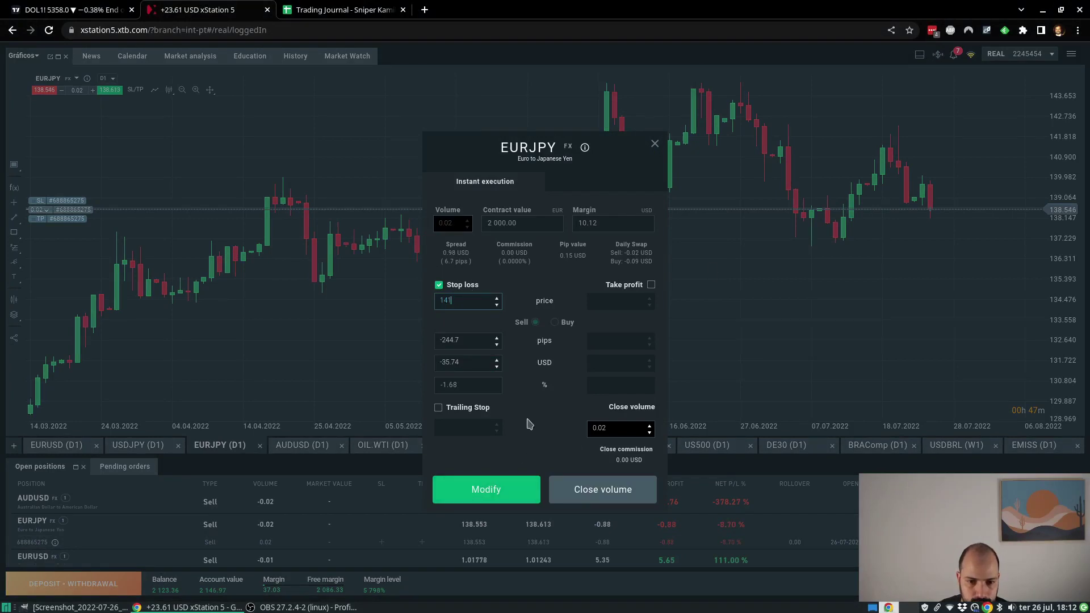
left_click(485, 499)
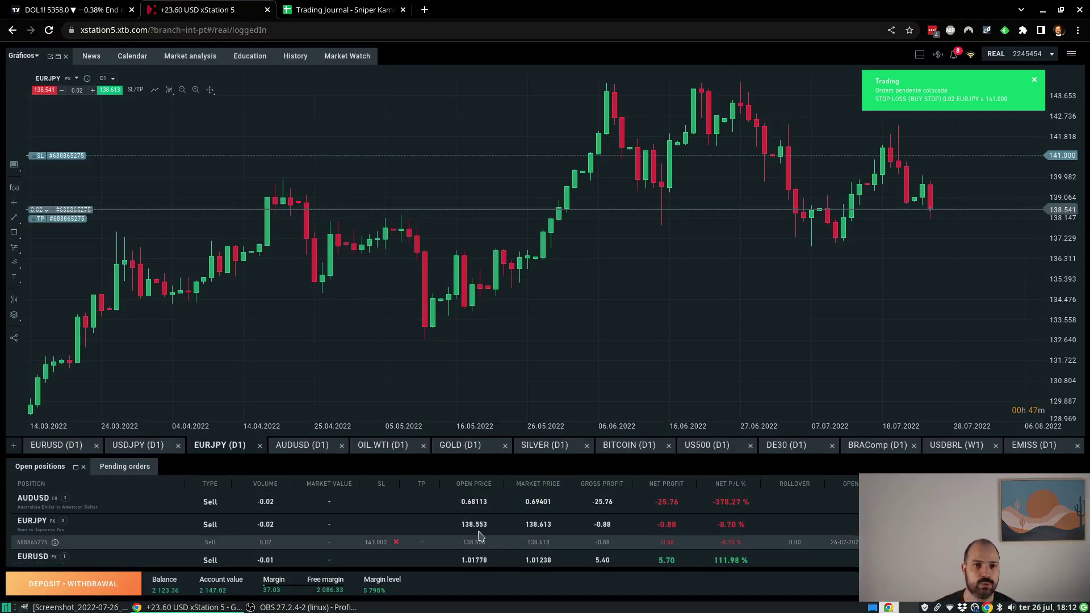
Step: Switch to the Trading Journal and record 138.553 as the EUJPY trade's Preço abertura, checking the open position in xStation 5
left_click(336, 10)
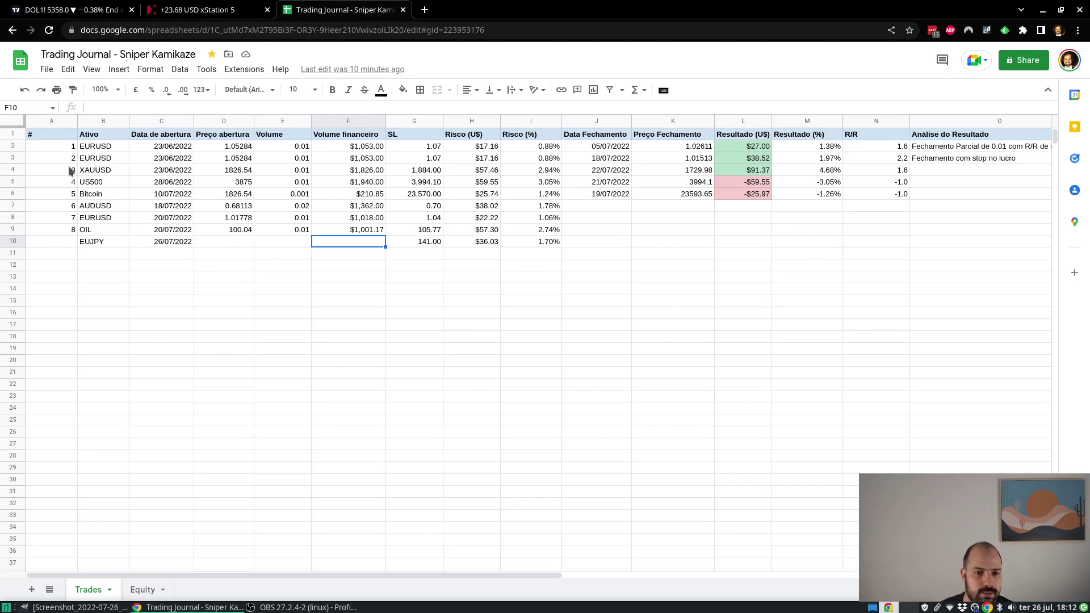
left_click(227, 244)
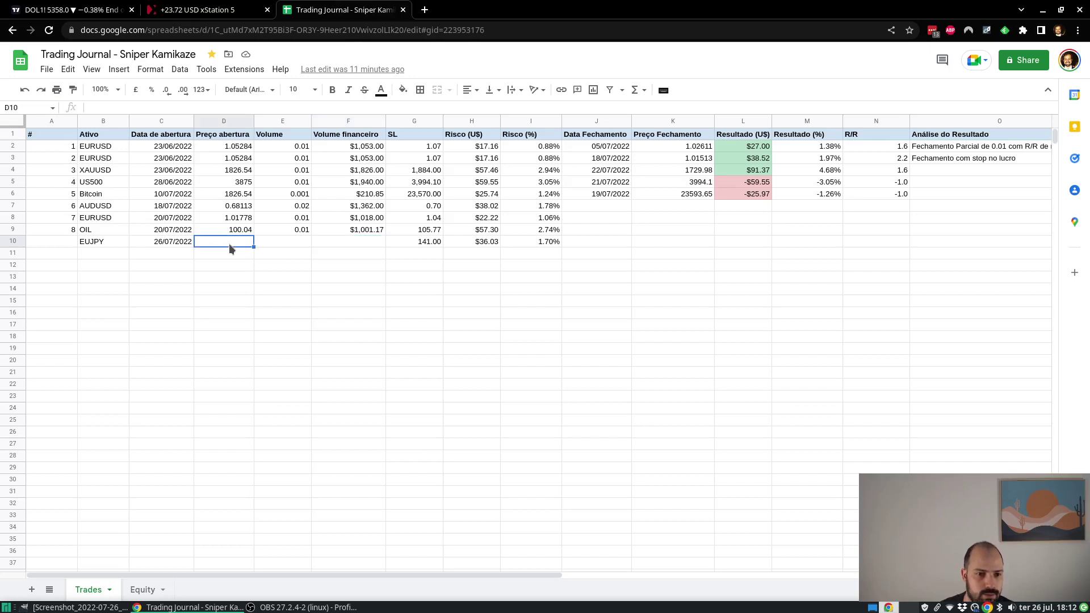
type("138")
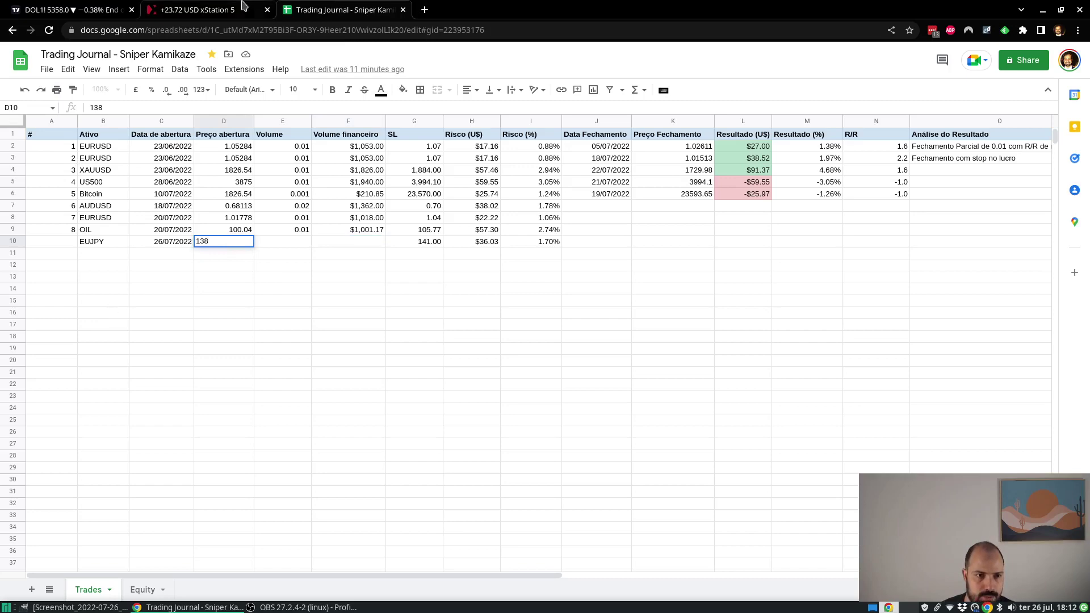
left_click(208, 10)
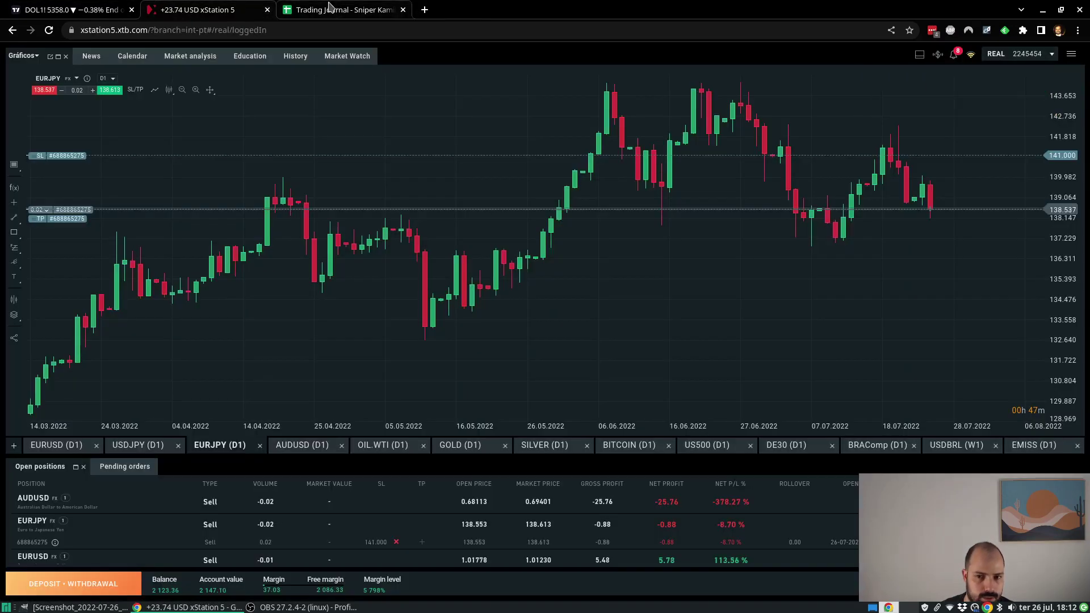
left_click(311, 4)
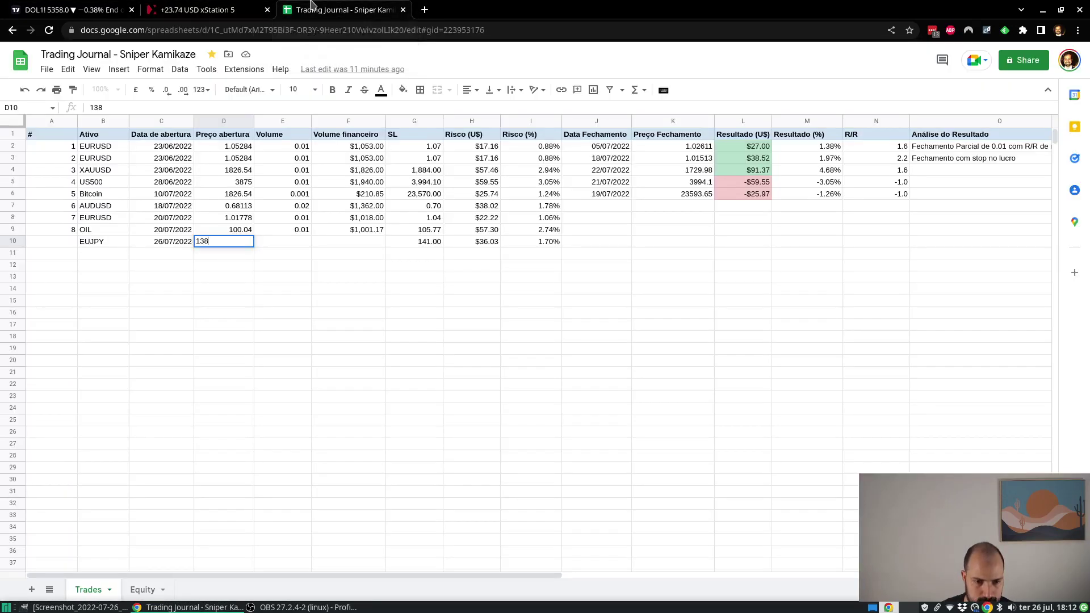
key("Return")
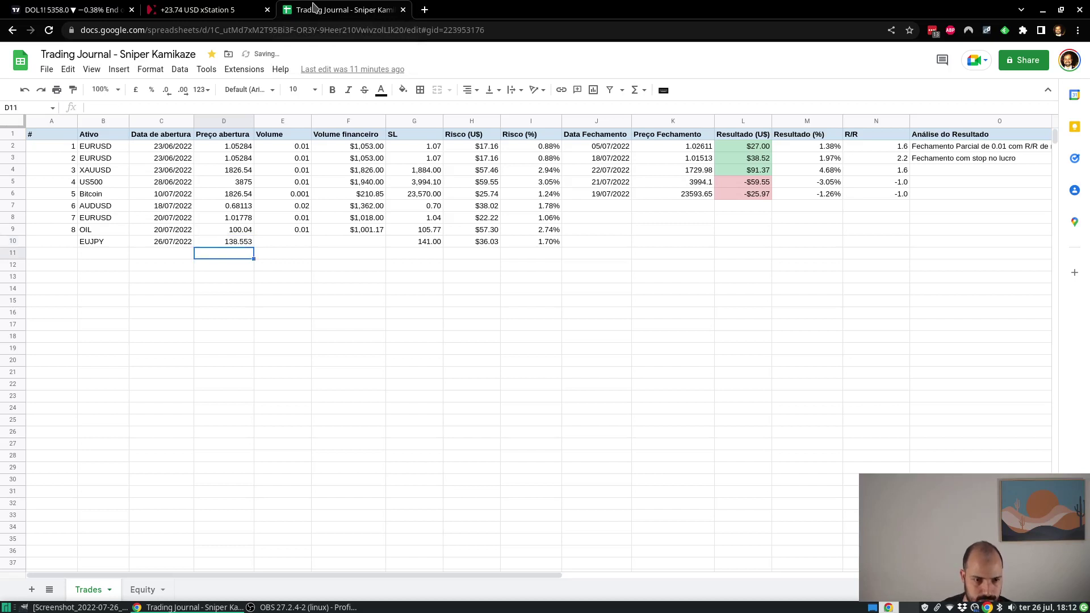
Step: Enter 0.02 as the Volume of the EUJPY trade in row 10
key("Up")
key("Right")
type("0.0")
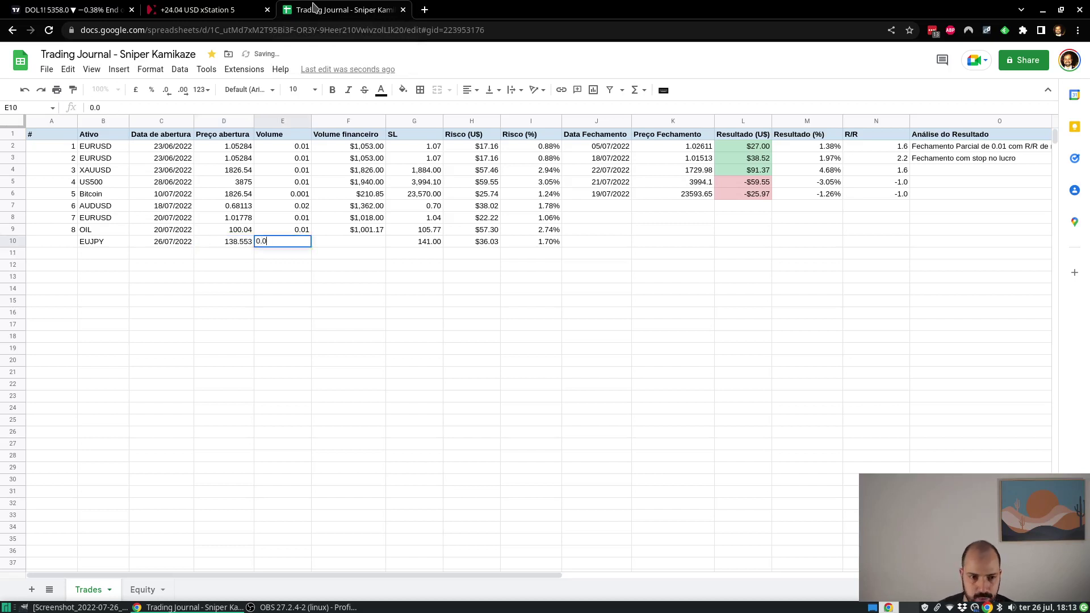
type("2")
key("Return")
Step: Switch to xStation 5 and check EURJPY's leverage in its instrument information
key("Up")
key("Right")
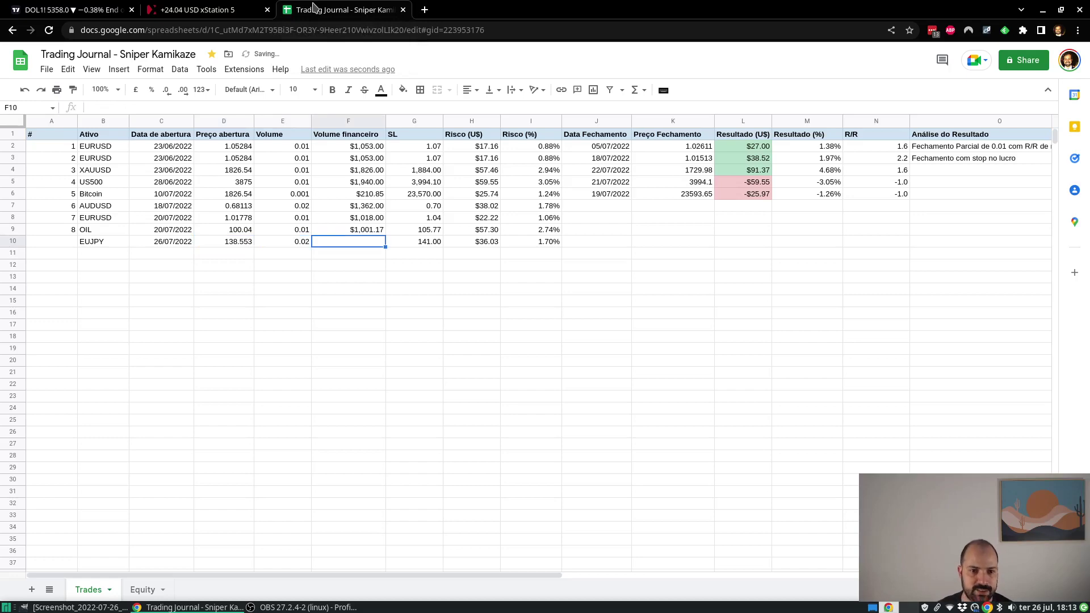
left_click(200, 6)
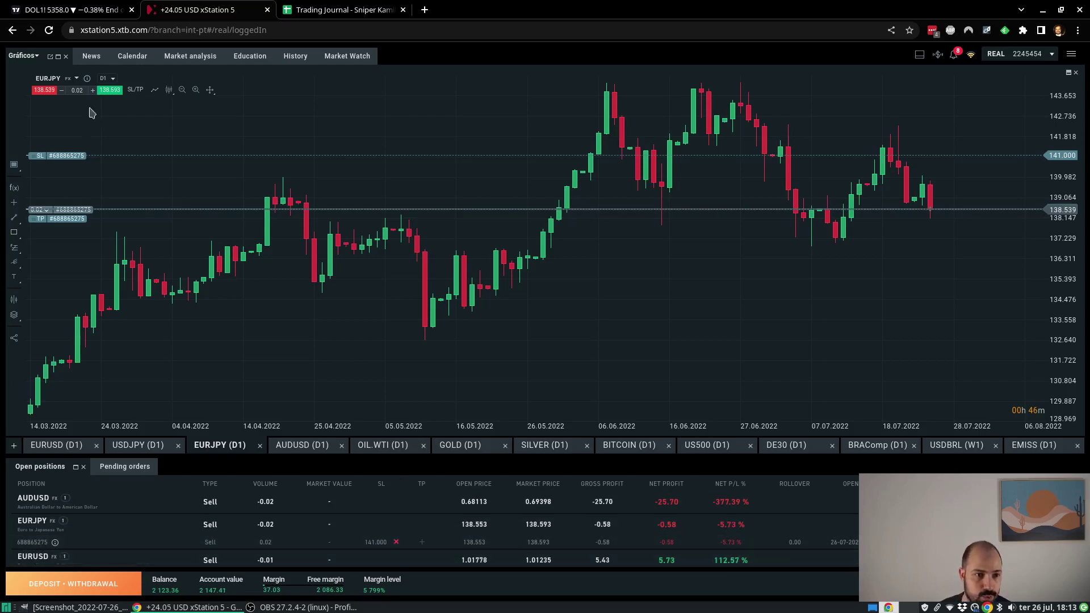
left_click(87, 79)
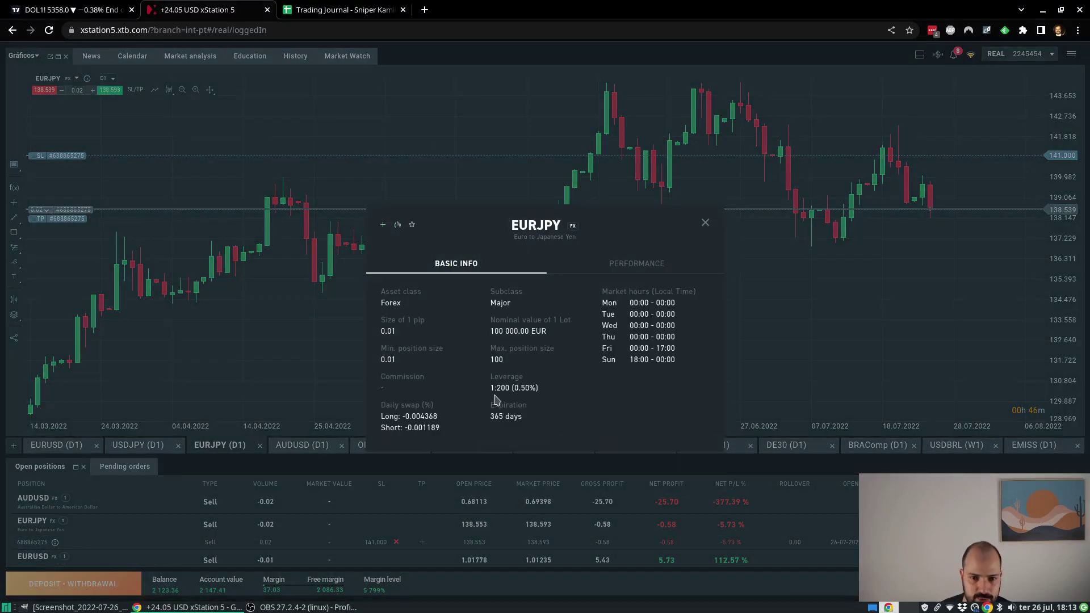
left_click(705, 223)
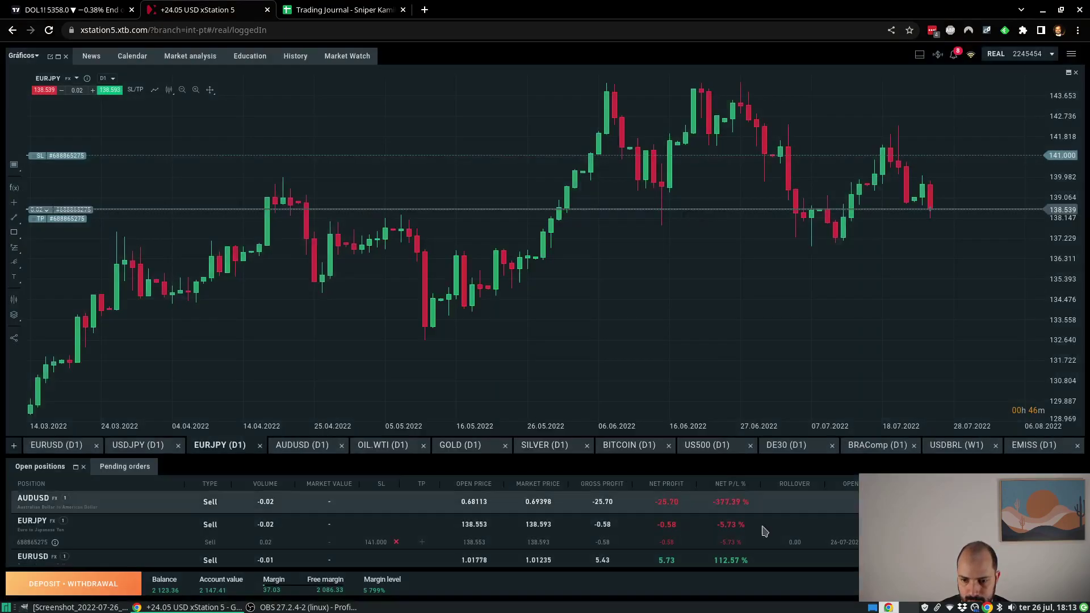
Step: Return to the Trading Journal and enter =10.12*200 as the EUJPY trade's Volume financeiro in F10
left_click(341, 10)
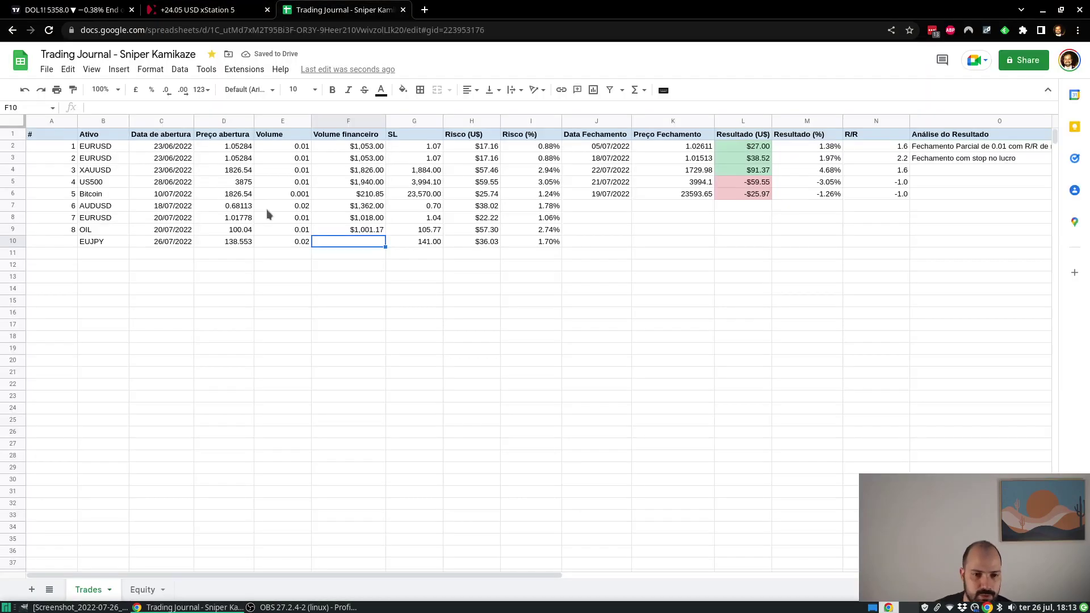
type("=10;.1")
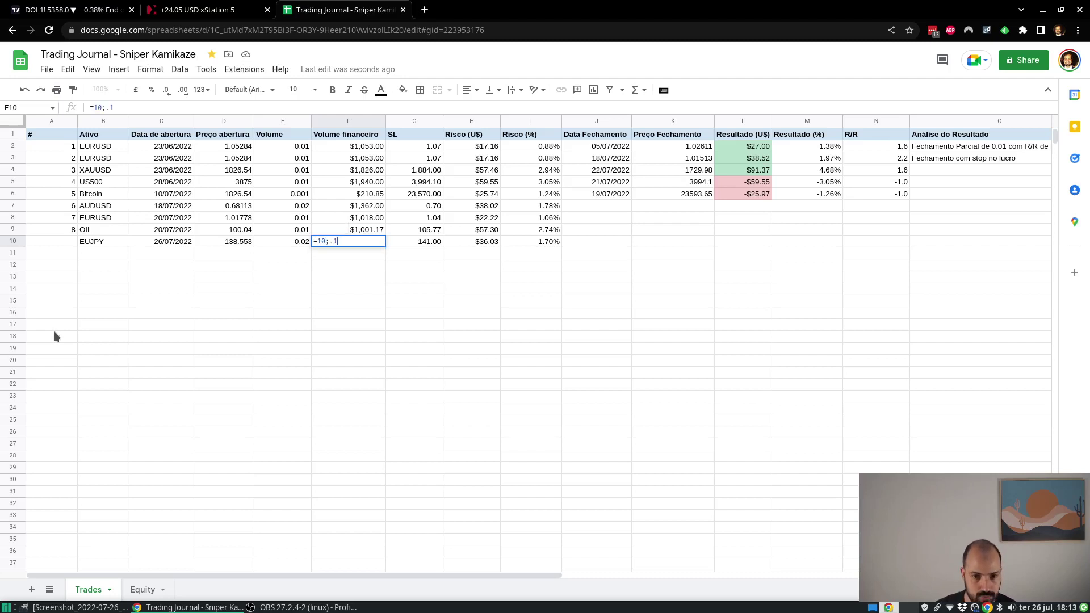
key("BackSpace")
key("BackSpace")
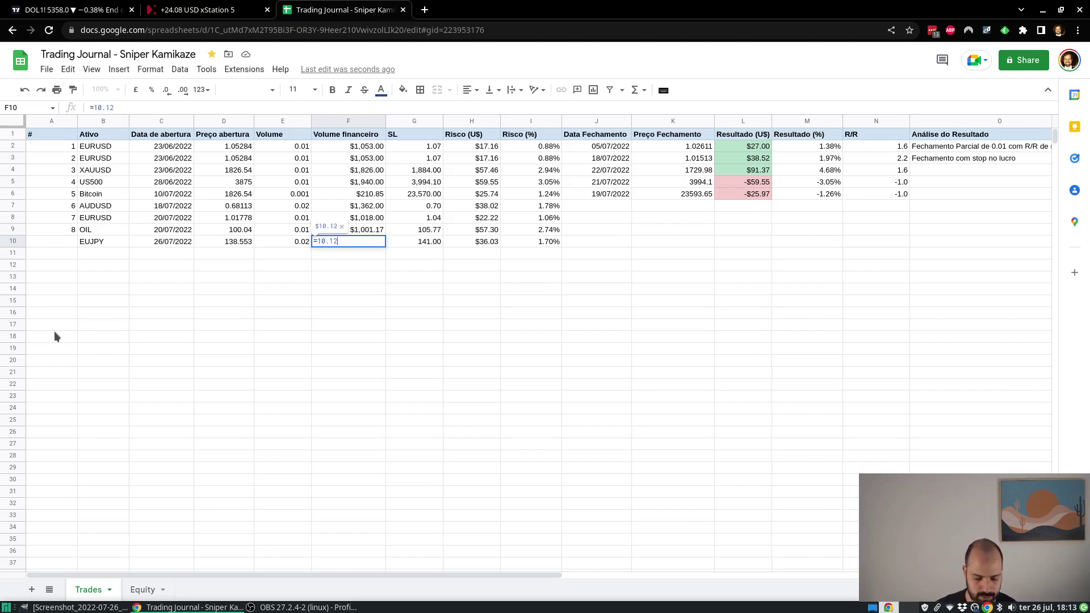
type(".12*200")
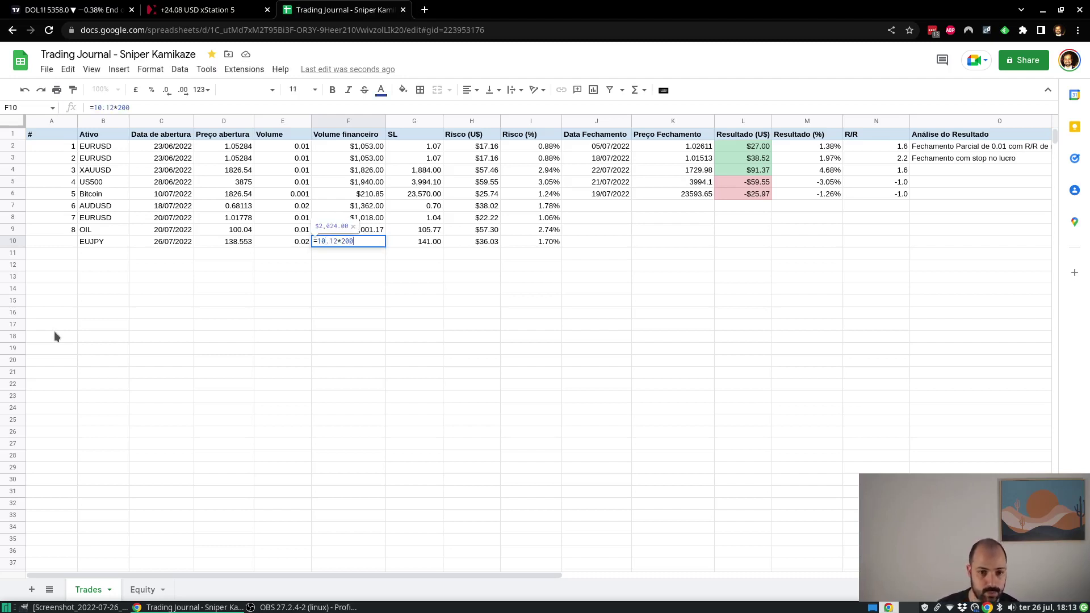
key("Return")
key("Right")
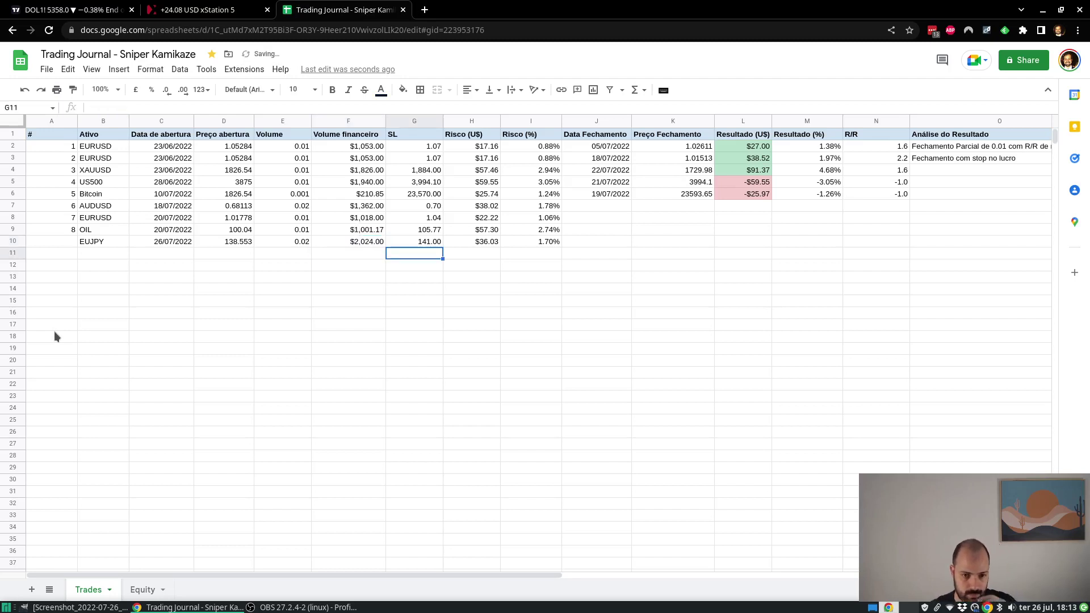
Step: Compare the Volume financeiro formulas of the EURUSD trade in row 8 and the EUJPY trade in row 10
key("Up")
key("Left")
key("Up")
key("Up")
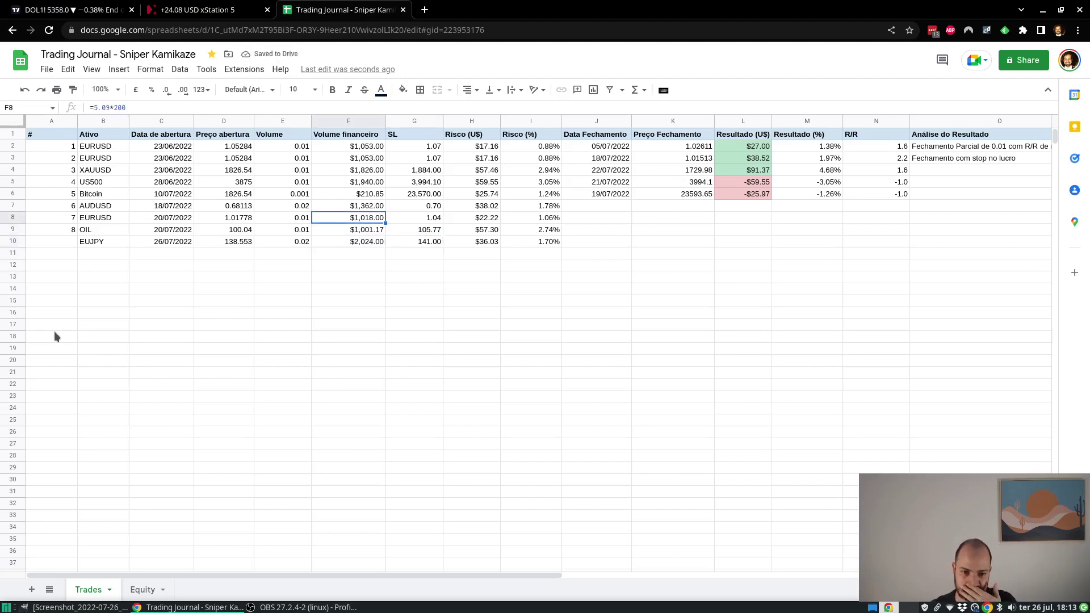
key("Down")
key("Down")
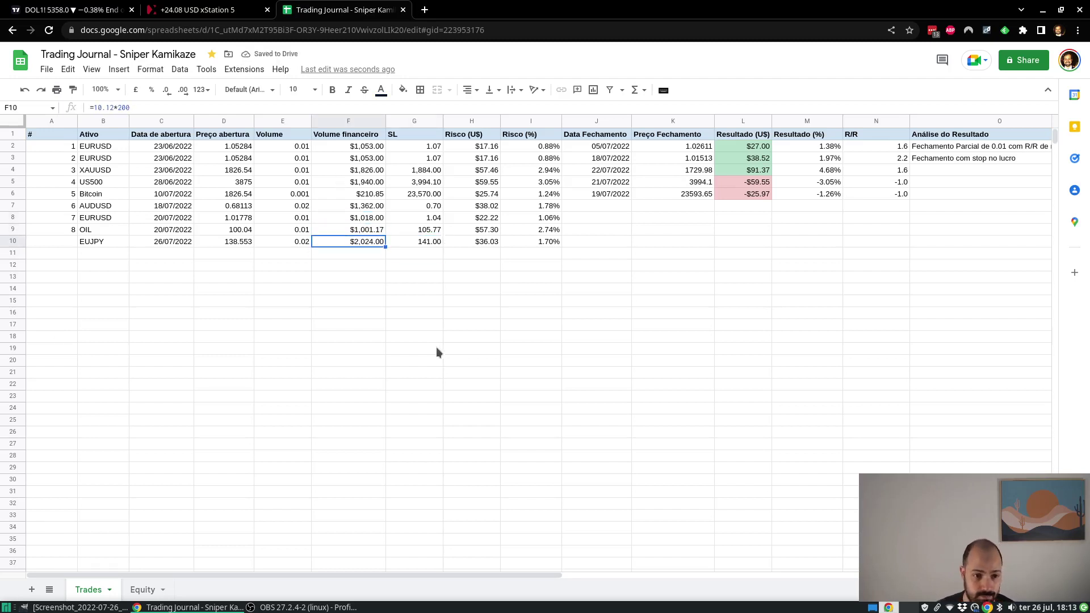
Step: Number the EUJPY trade 9 in the # column of row 10
left_click(62, 245)
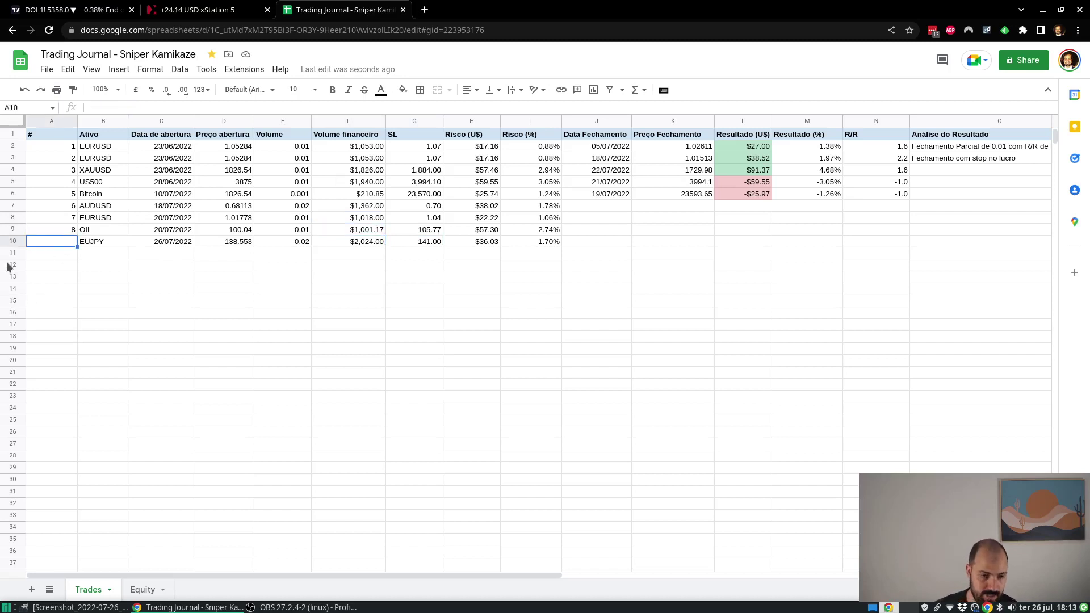
type("9")
key("Return")
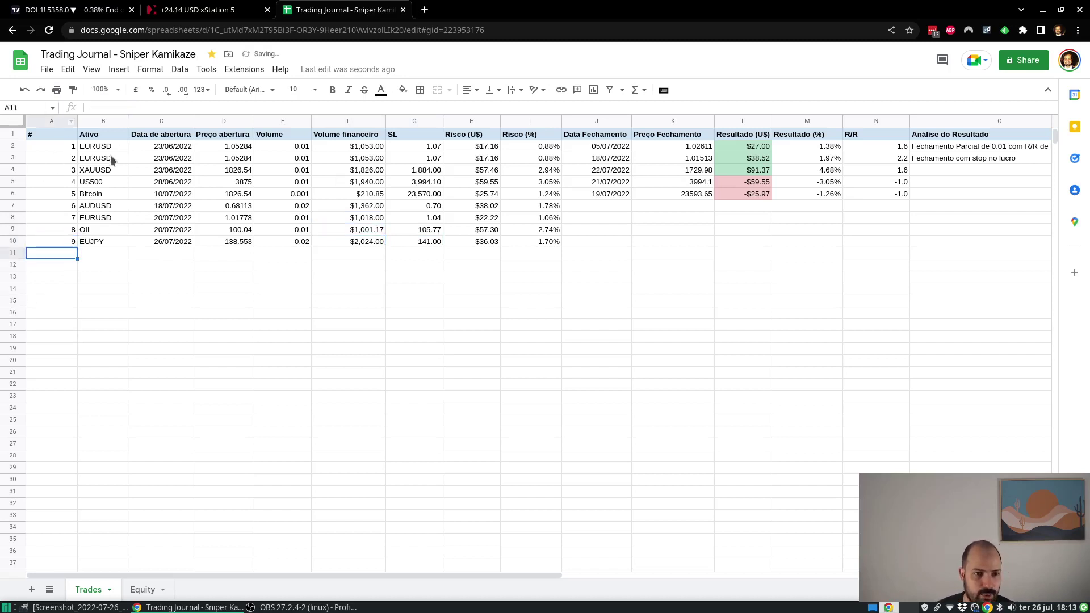
Step: Review the EUJPY entry in row 10 and the empty Data Fechamento cells of the open trades in rows 7 to 10
key("Up")
key("Right")
key("Right")
key("Right")
key("Right")
key("Right")
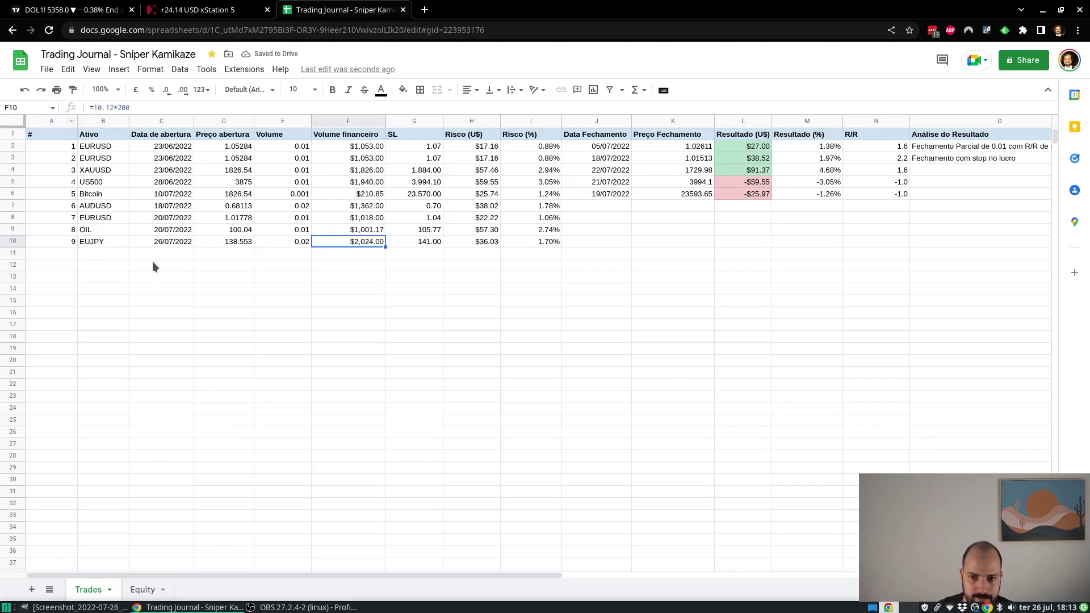
key("Right")
key("Right")
key("Right")
key("Right")
key("Up")
key("Up")
key("Up")
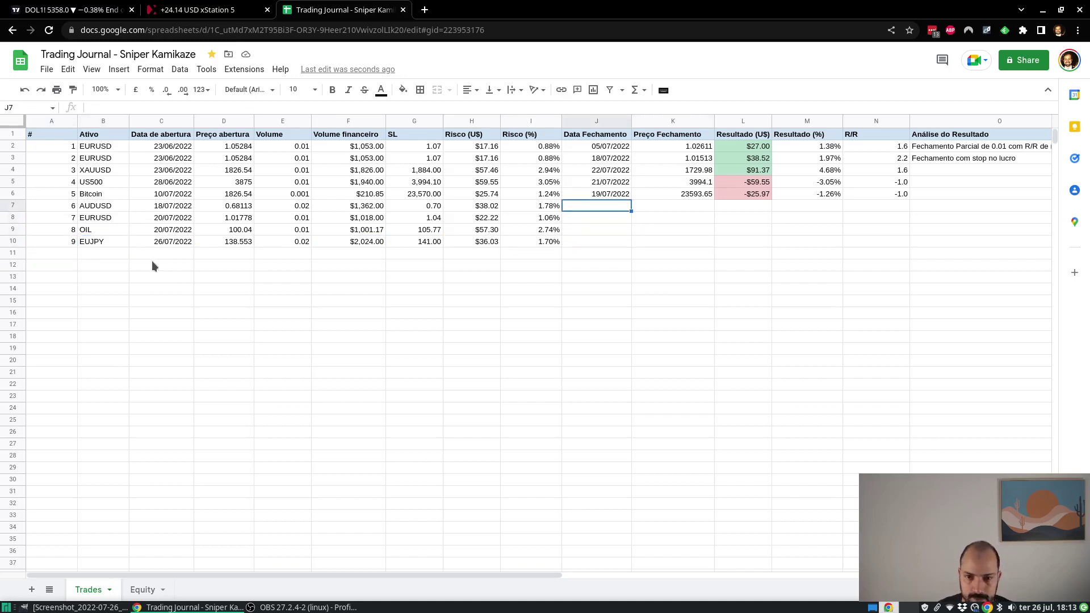
key("Down")
key("Down")
key("Up")
key("Up")
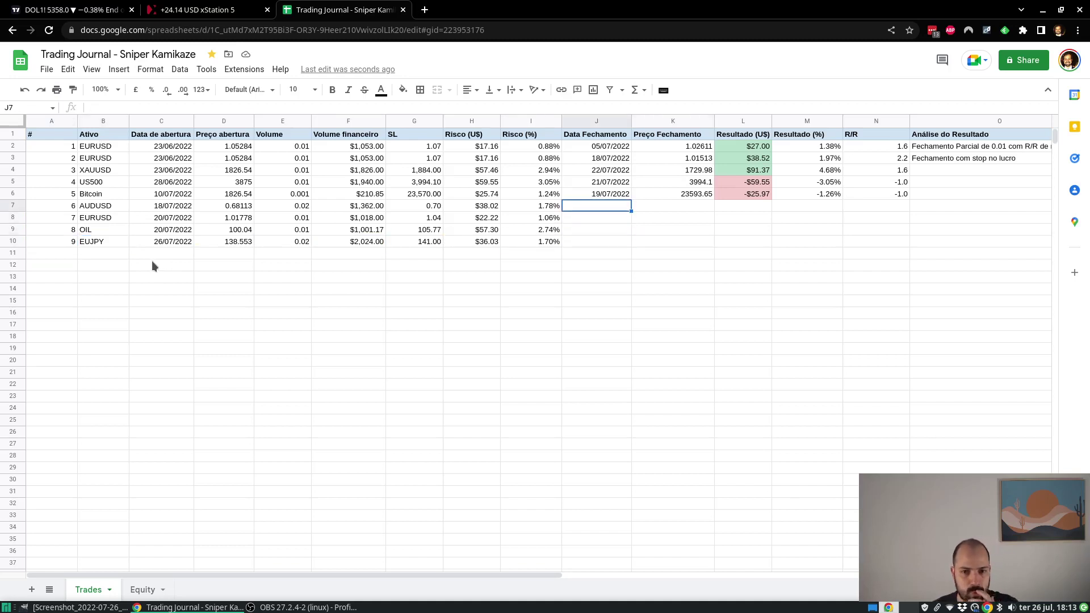
key("Down")
key("Down")
key("Down")
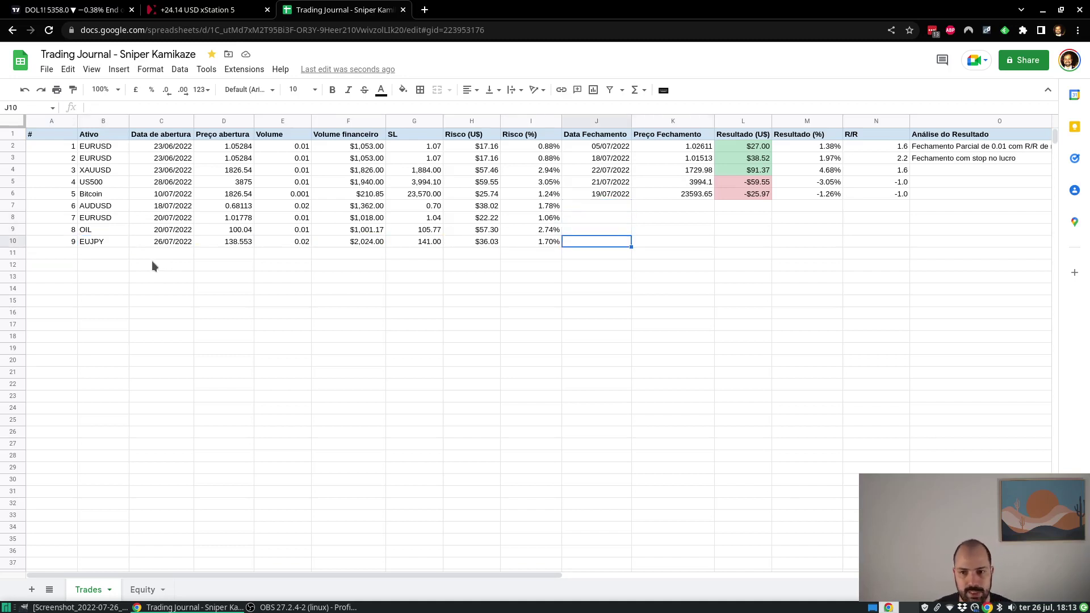
Step: Check the account value in xStation 5 and record 2,147.26 as the 26/07/2022 balance on the Equity sheet
left_click(152, 592)
key("Down")
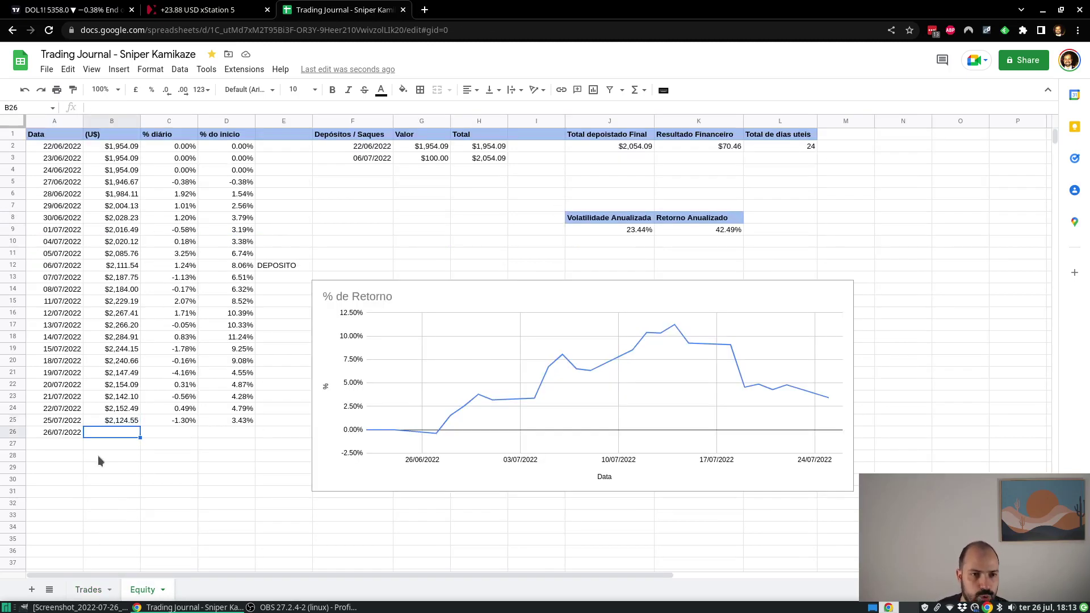
left_click(201, 10)
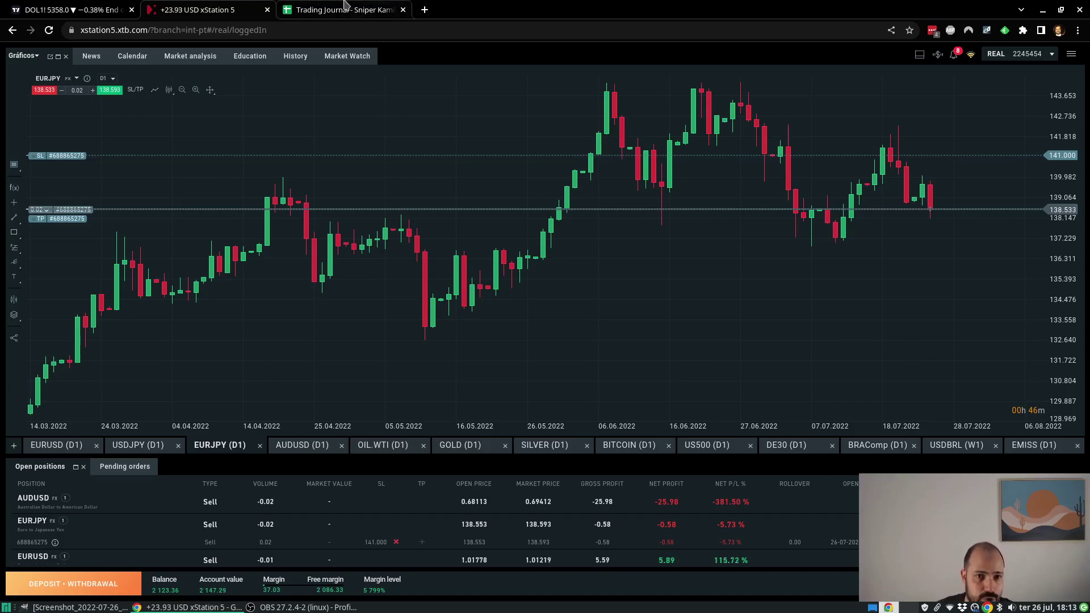
left_click(345, 10)
type("2,147.26")
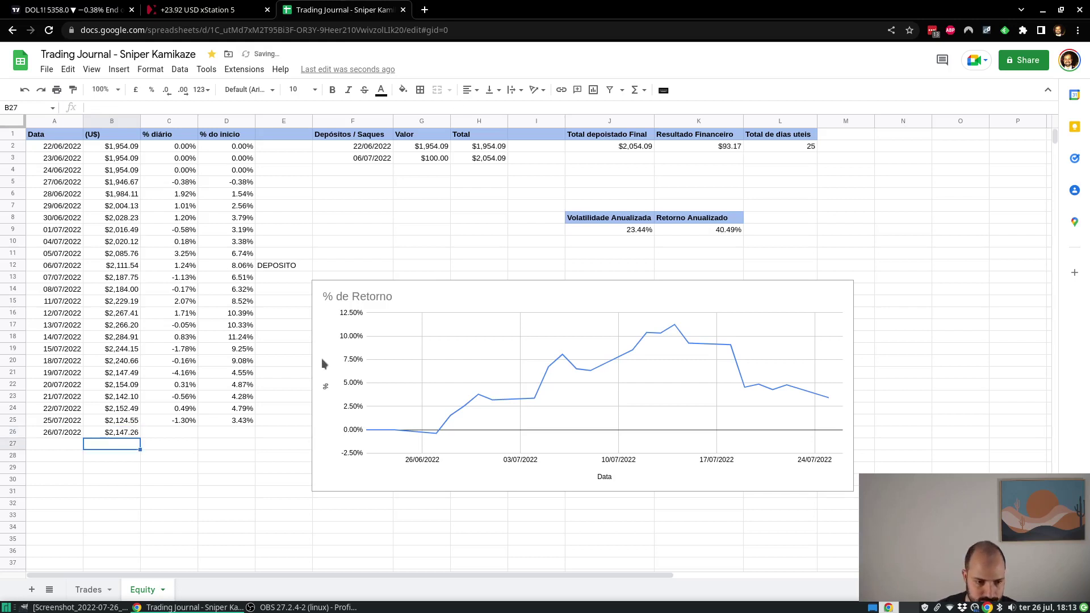
Step: Extend the % diário and % do inicio formulas from row 25 down to the 26/07/2022 row
key("Tab")
key("Up")
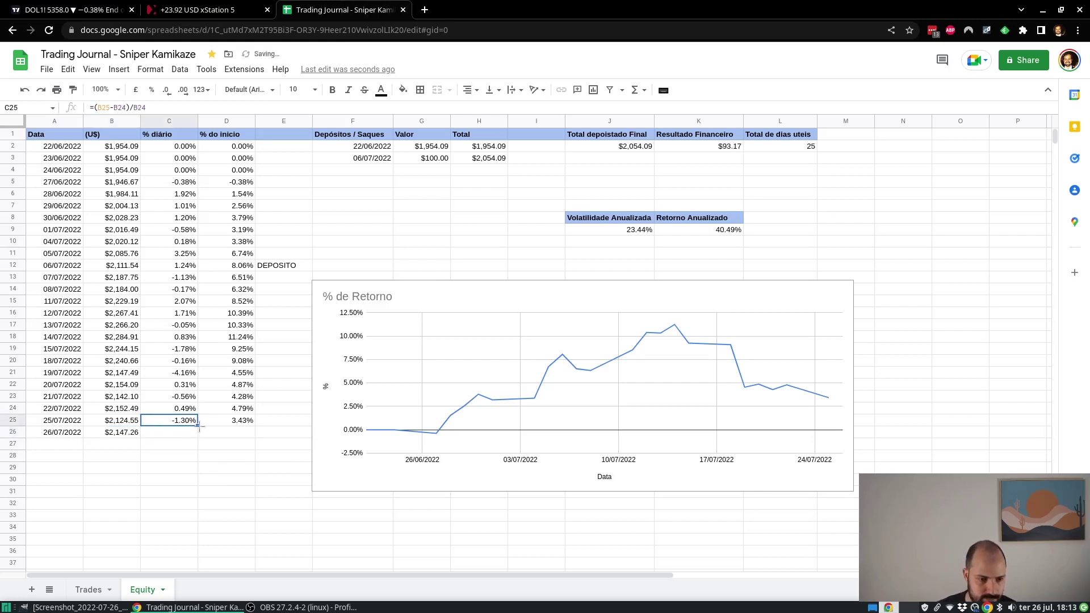
left_click_drag(197, 425, 256, 438)
key("Right")
key("Down")
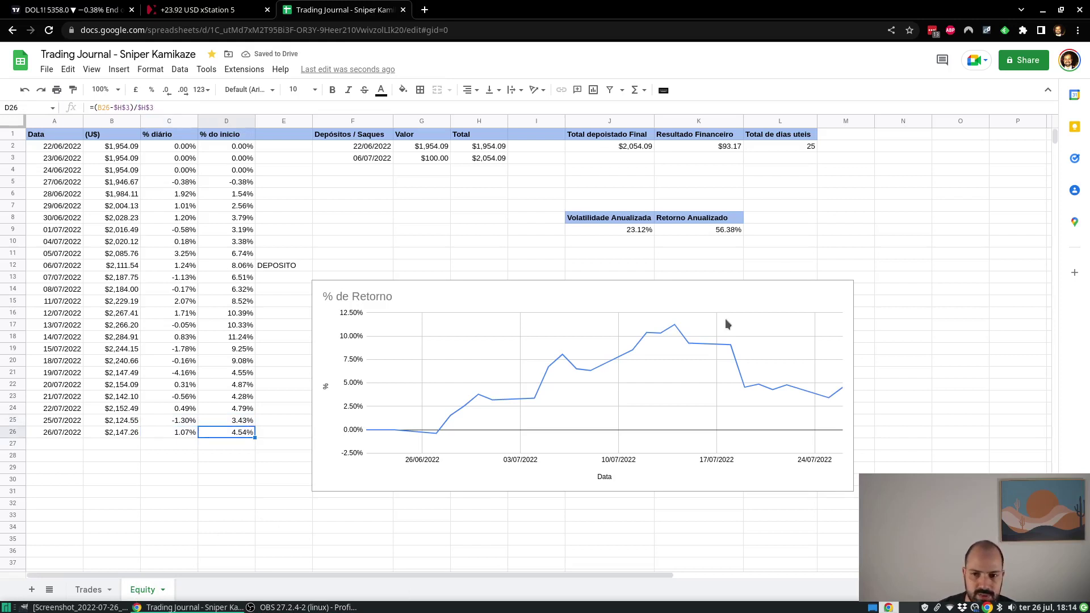
Step: Inspect the formulas behind Retorno Anualizado in K9 and Volatilidade Anualizada in J9
left_click(707, 232)
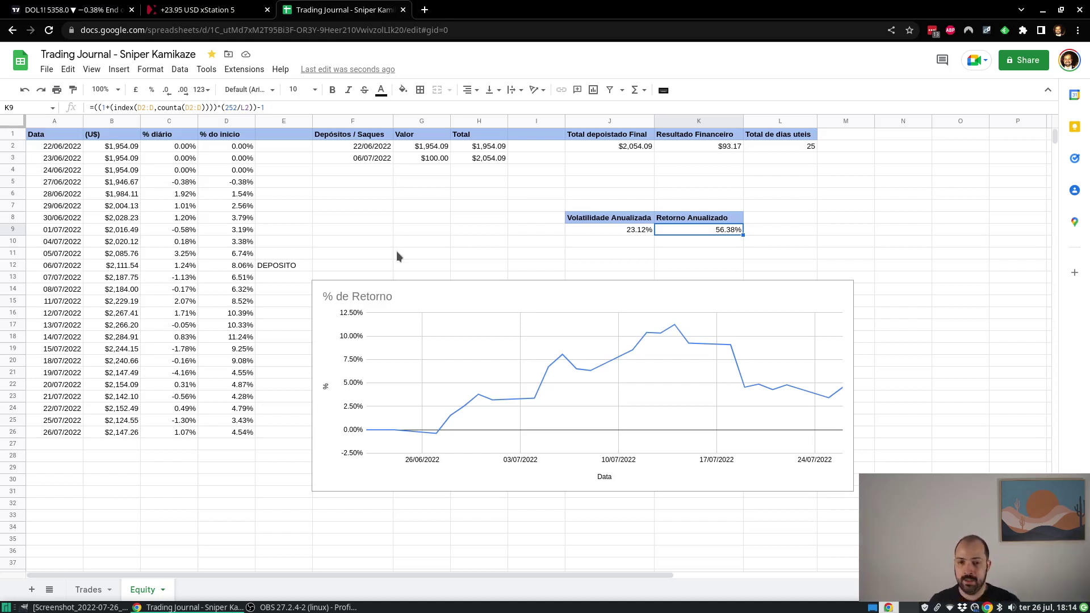
key("Left")
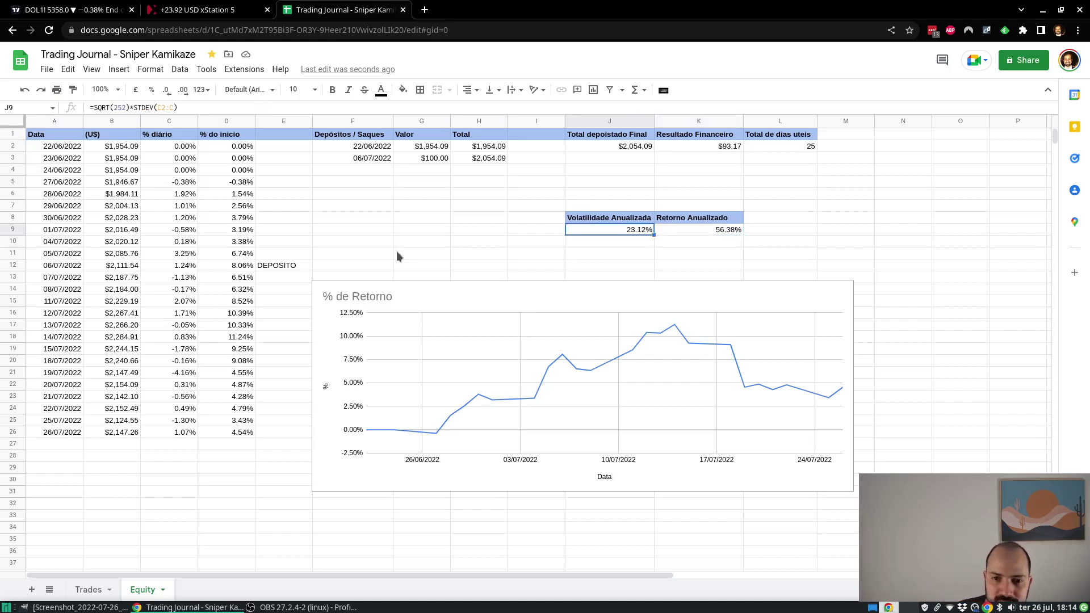
key("Right")
key("Left")
Step: Add the heading Sharpe in L8, beside Retorno Anualizado
key("Up")
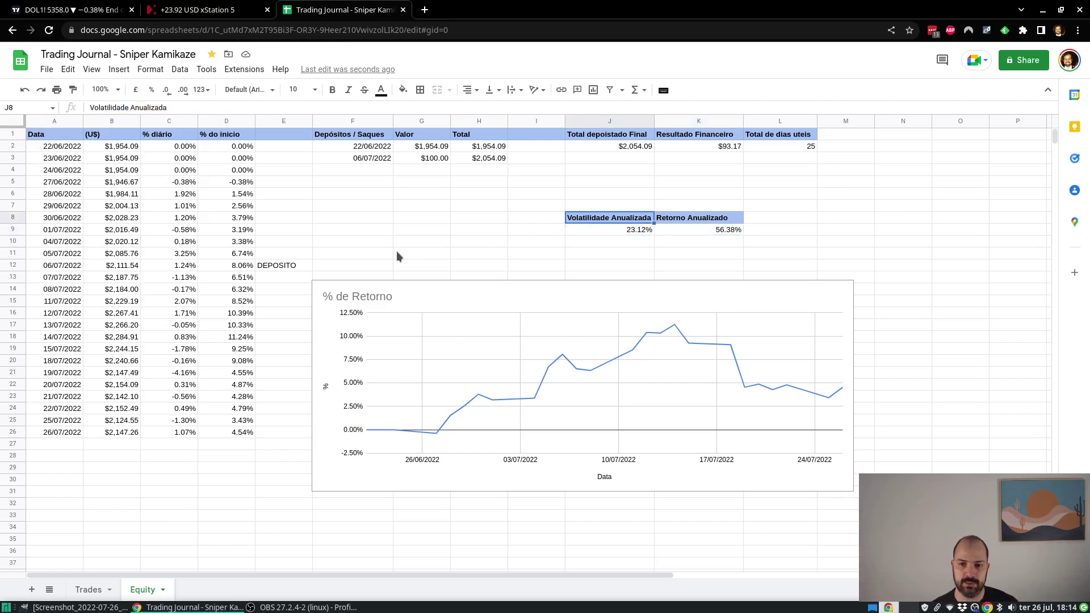
key("Right")
key("Right")
type("Sha")
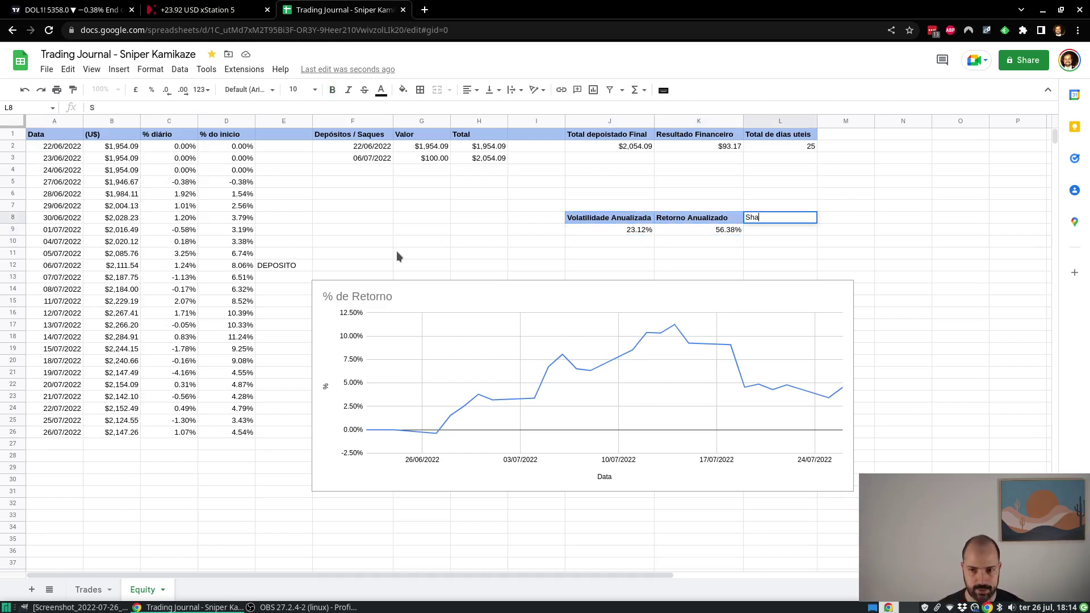
type("rpe")
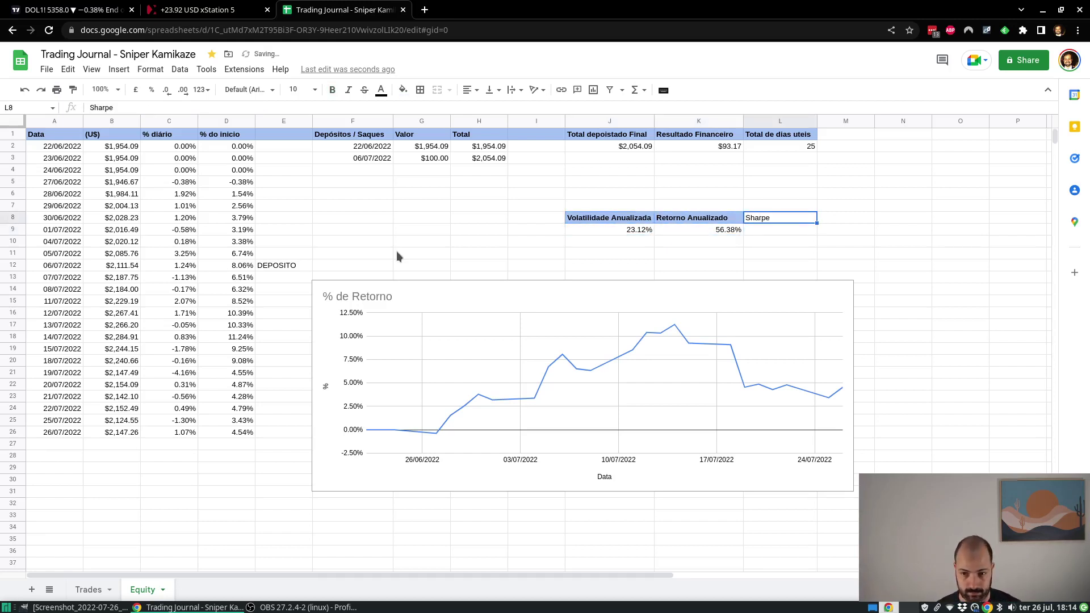
Step: Copy the formatting of the Retorno Anualizado heading onto the Sharpe heading in L8
key("Left")
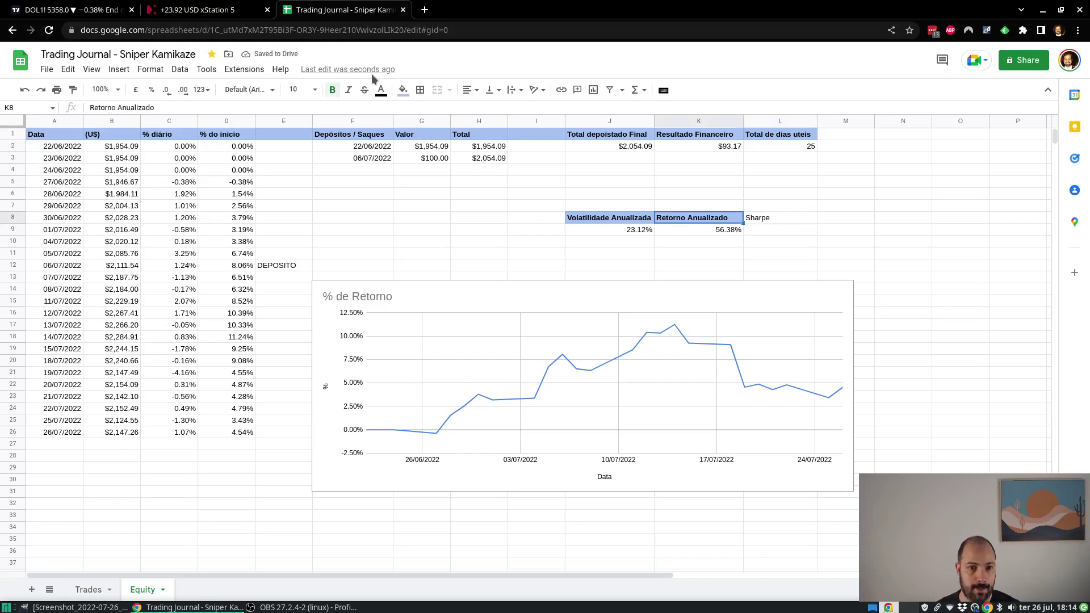
left_click(402, 91)
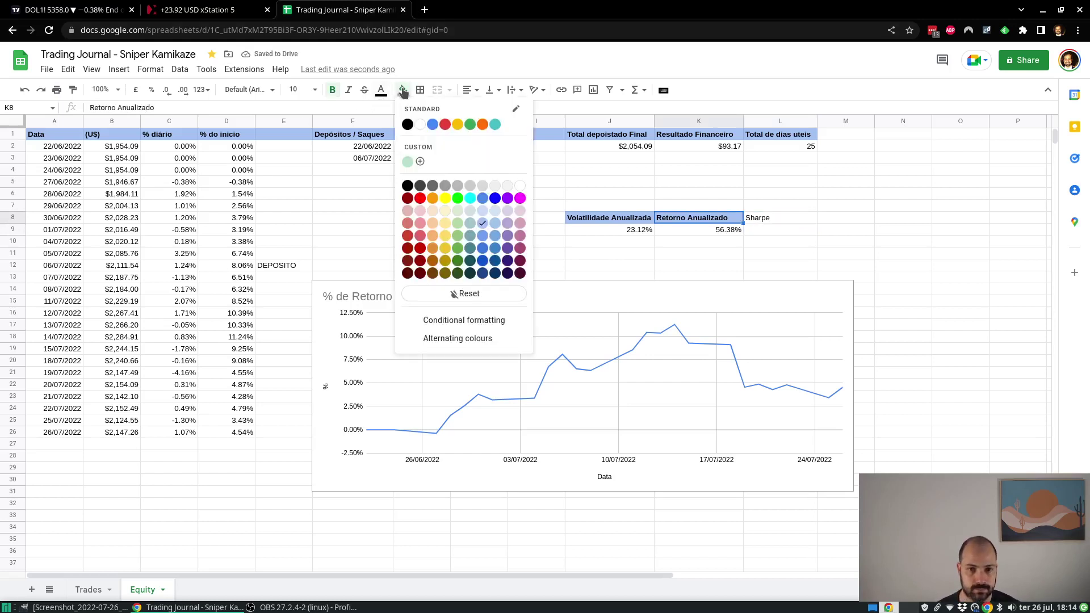
left_click(402, 90)
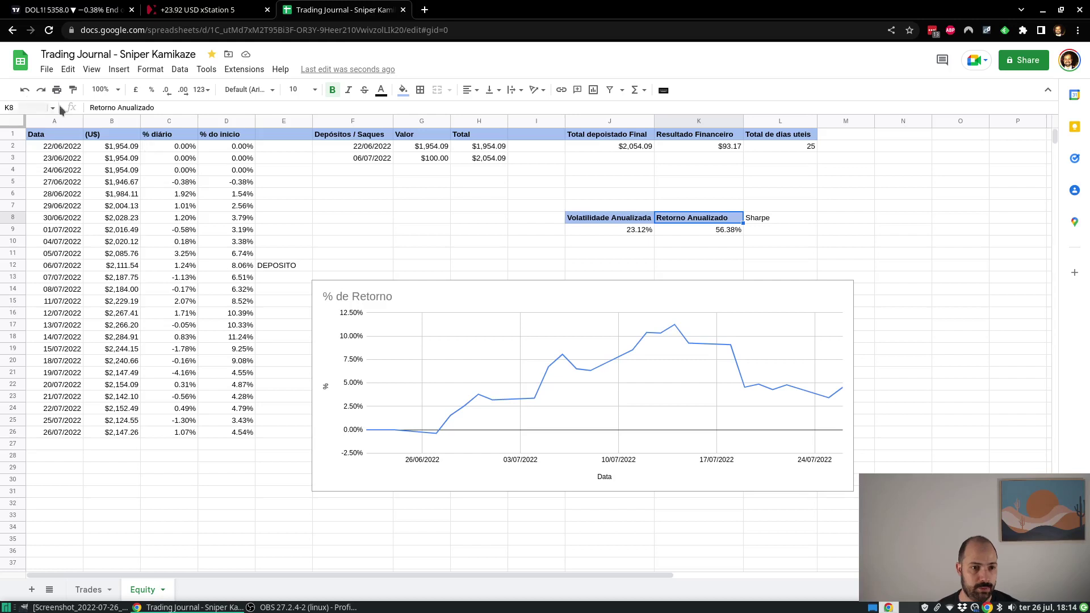
left_click(71, 89)
left_click(780, 217)
Step: Calculate the Sharpe ratio in L9 with the formula =(K9-0.025)/J9
left_click(806, 230)
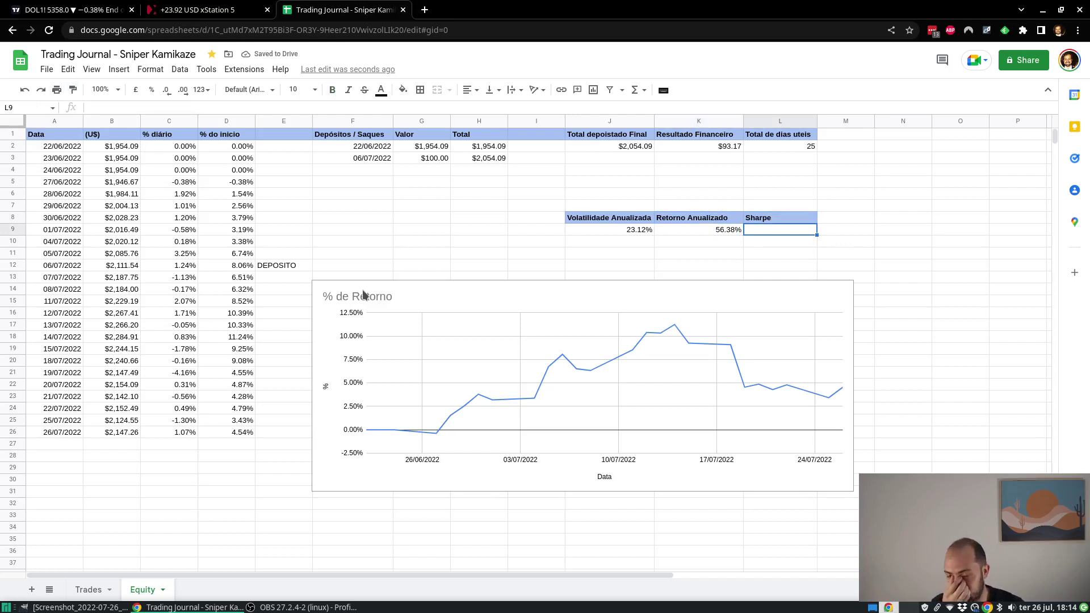
type("=")
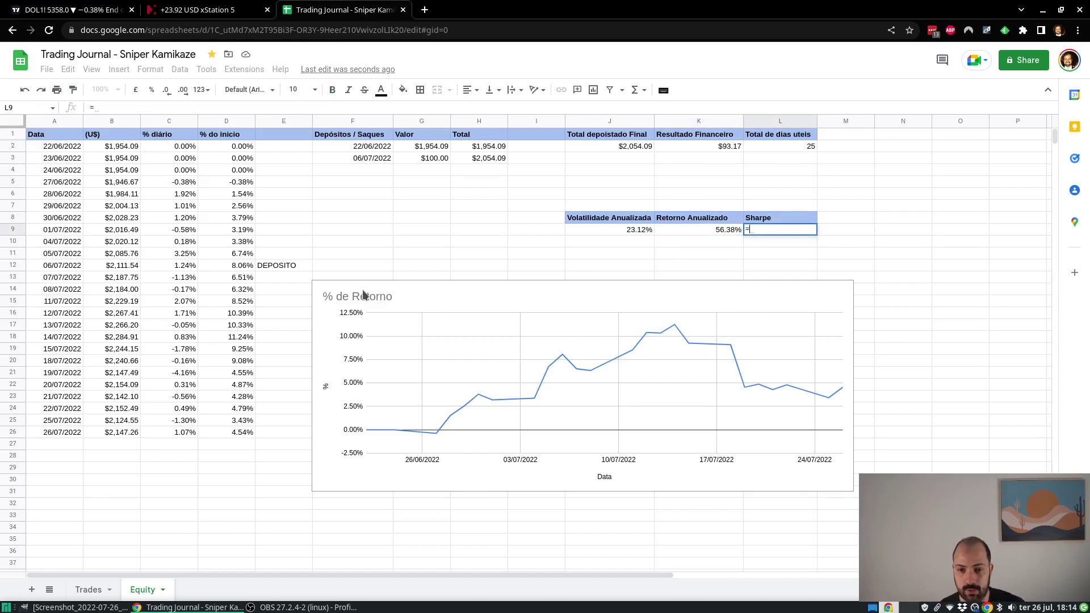
key("Left")
key("Left")
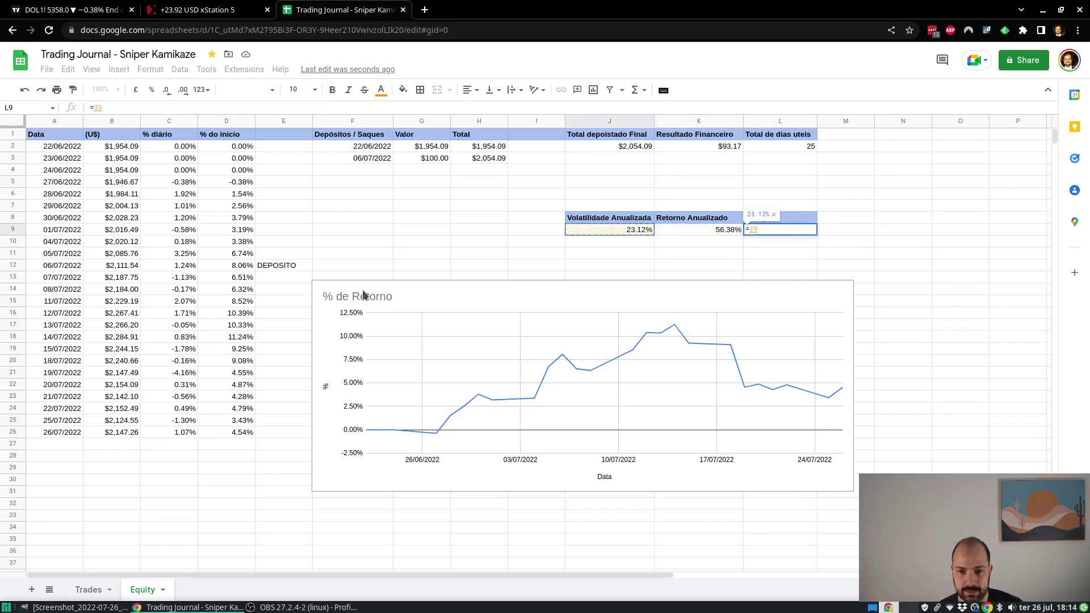
key("Right")
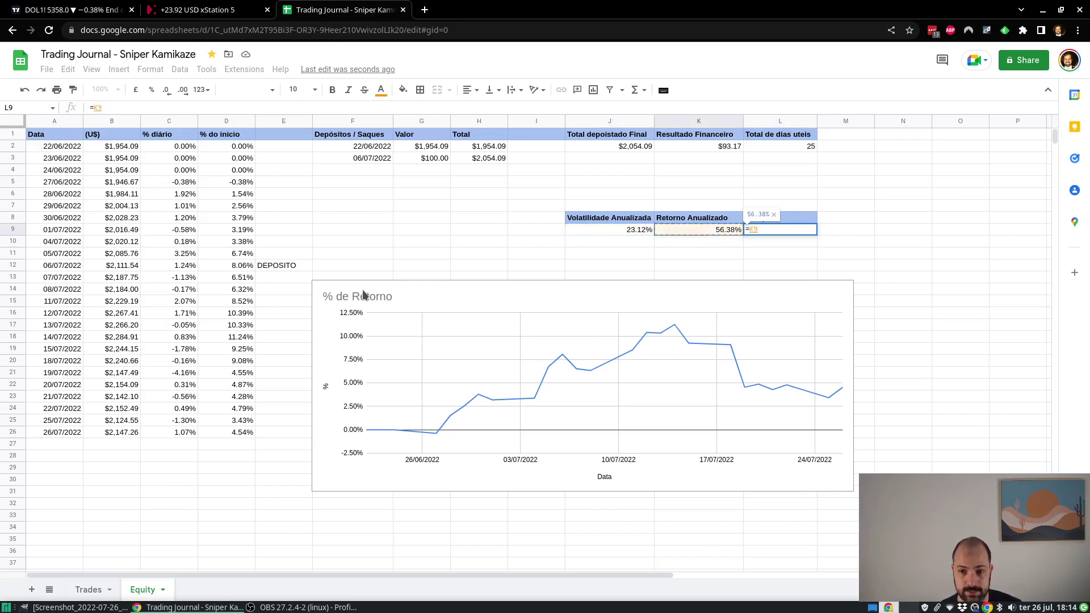
key("BackSpace")
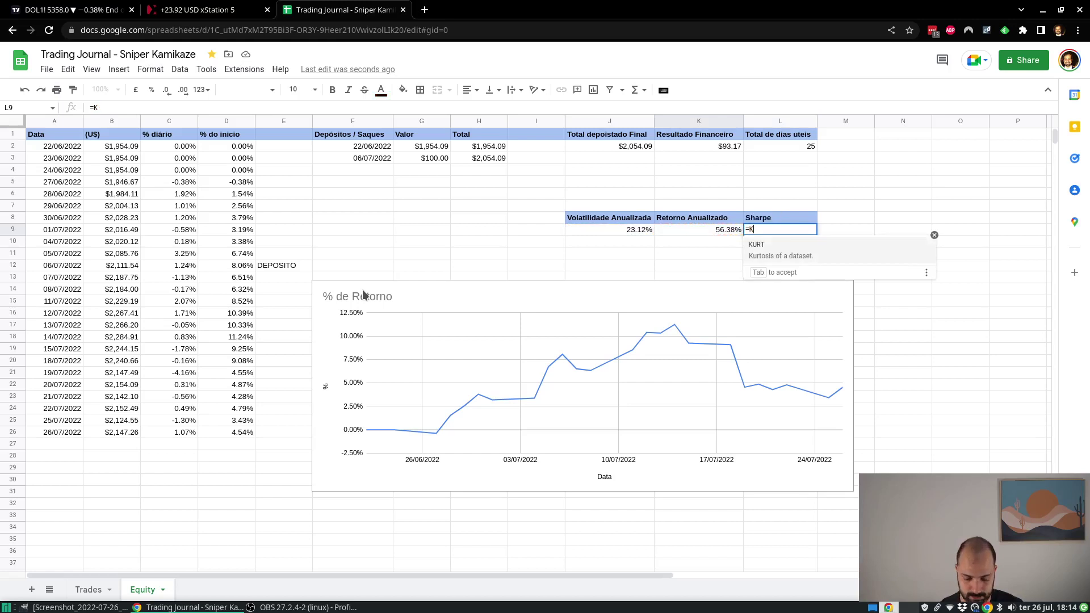
key("BackSpace")
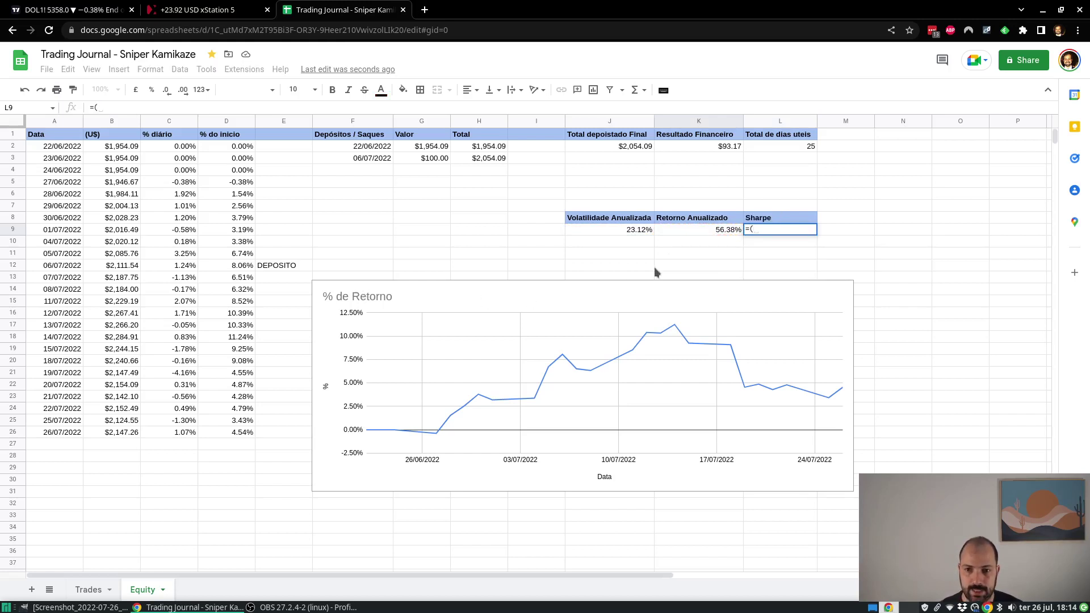
left_click(700, 229)
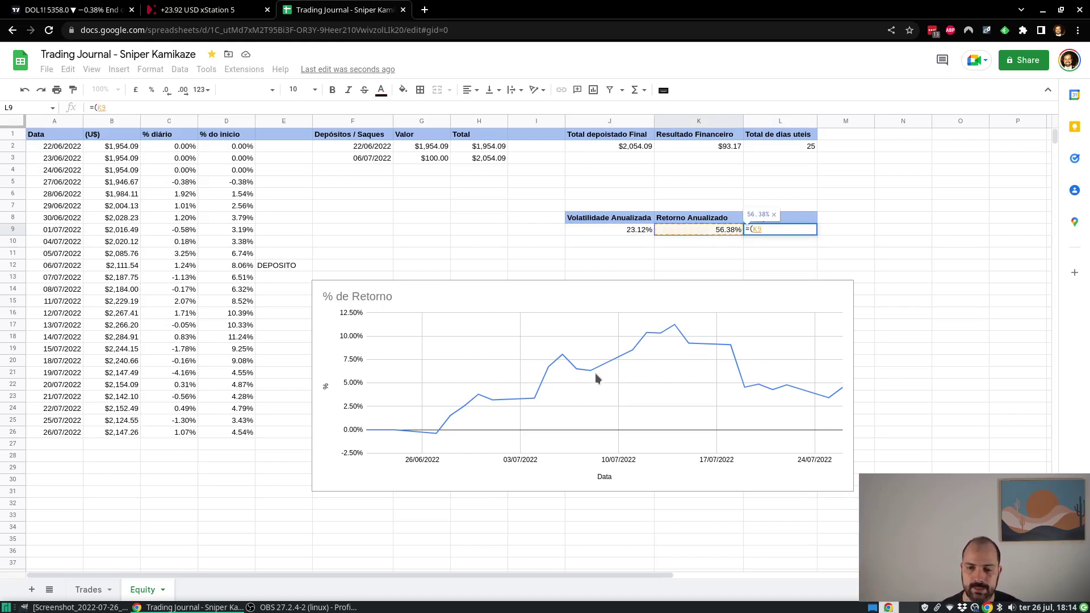
type("-")
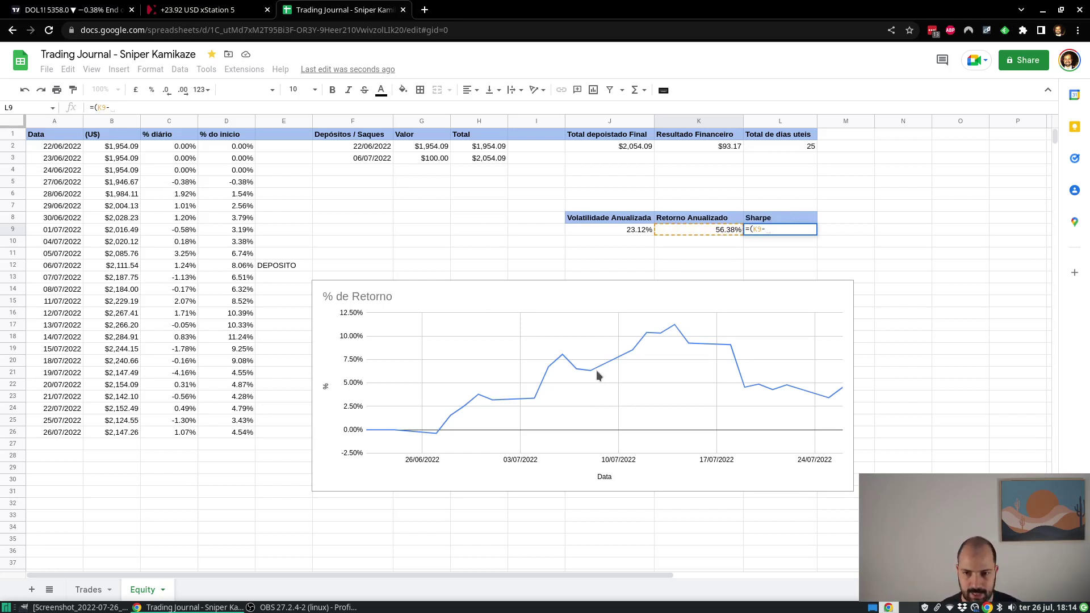
type("0.025")
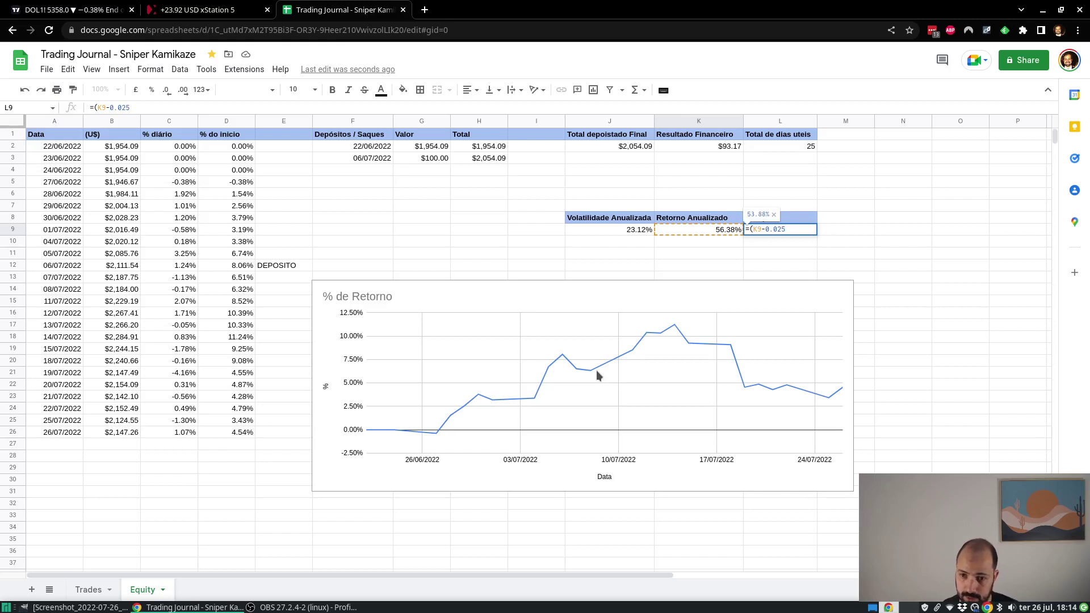
type("/")
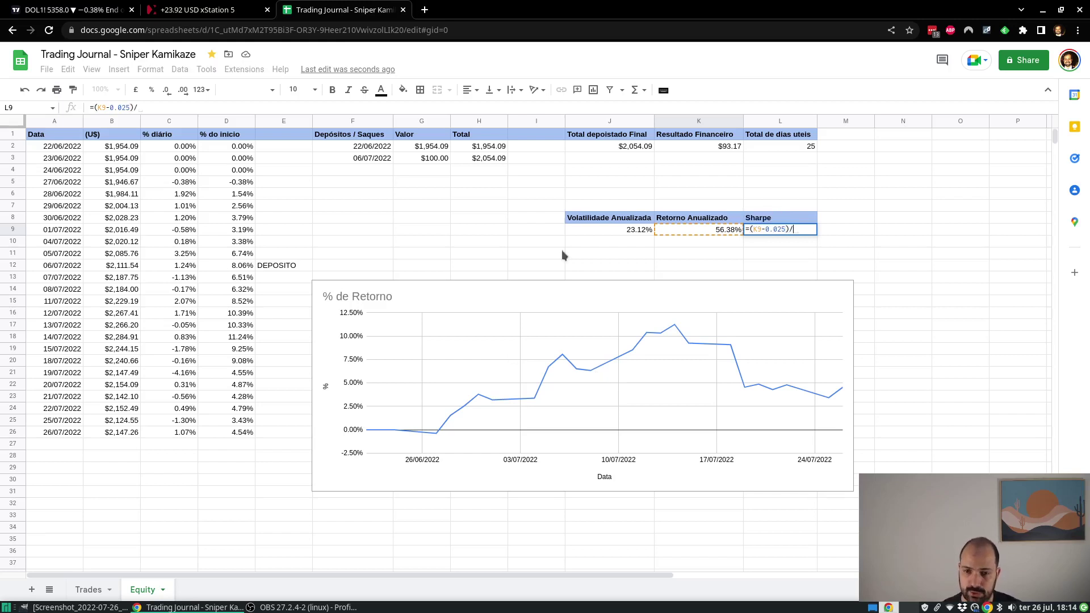
left_click(603, 231)
key("Return")
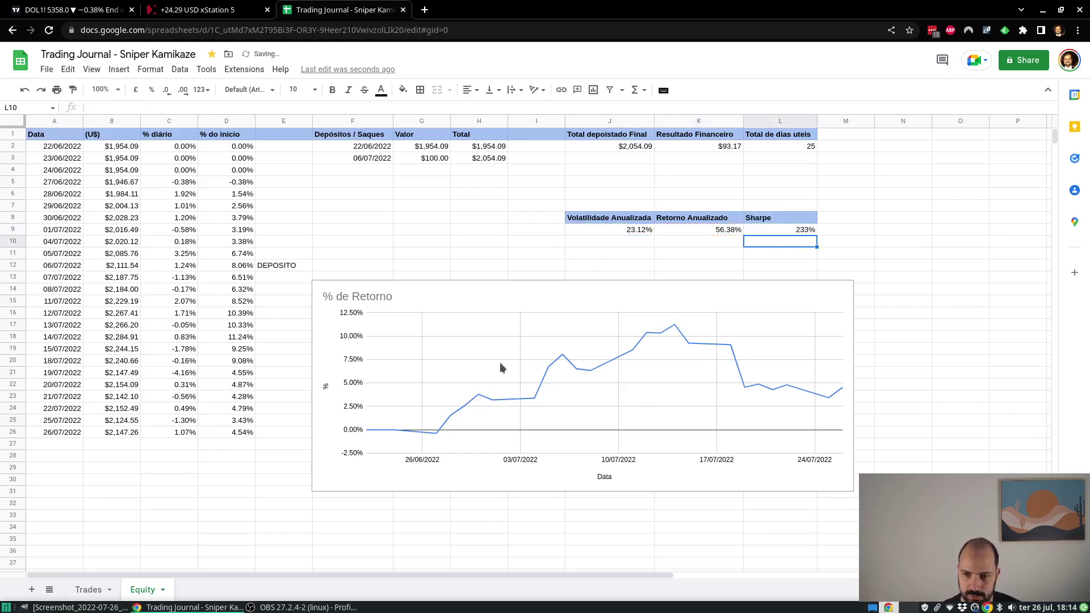
Step: Format the Sharpe result in L9 as a plain number instead of a percentage
key("Up")
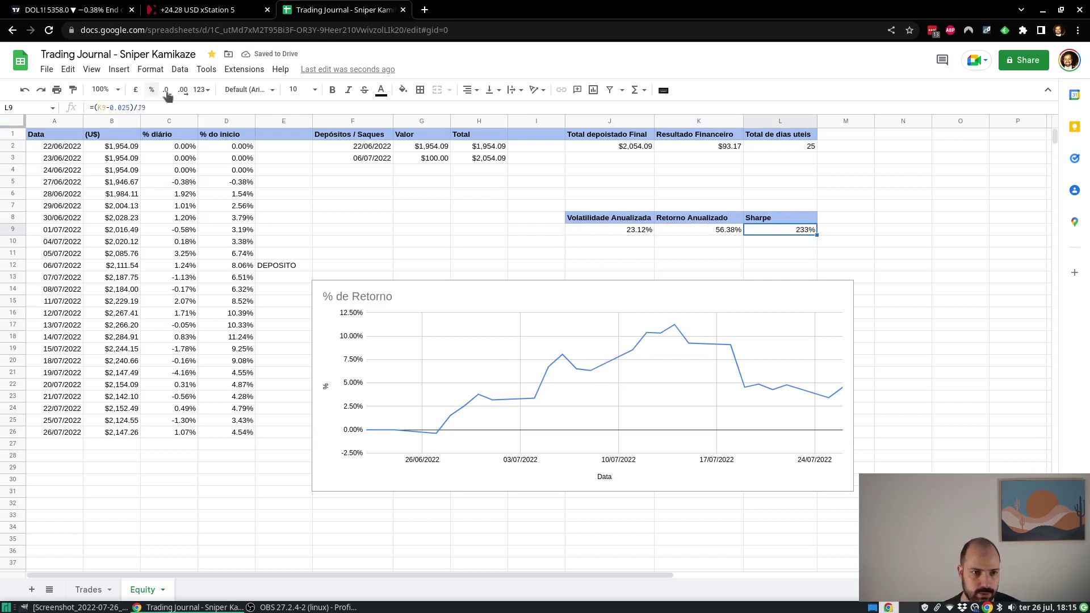
left_click(200, 90)
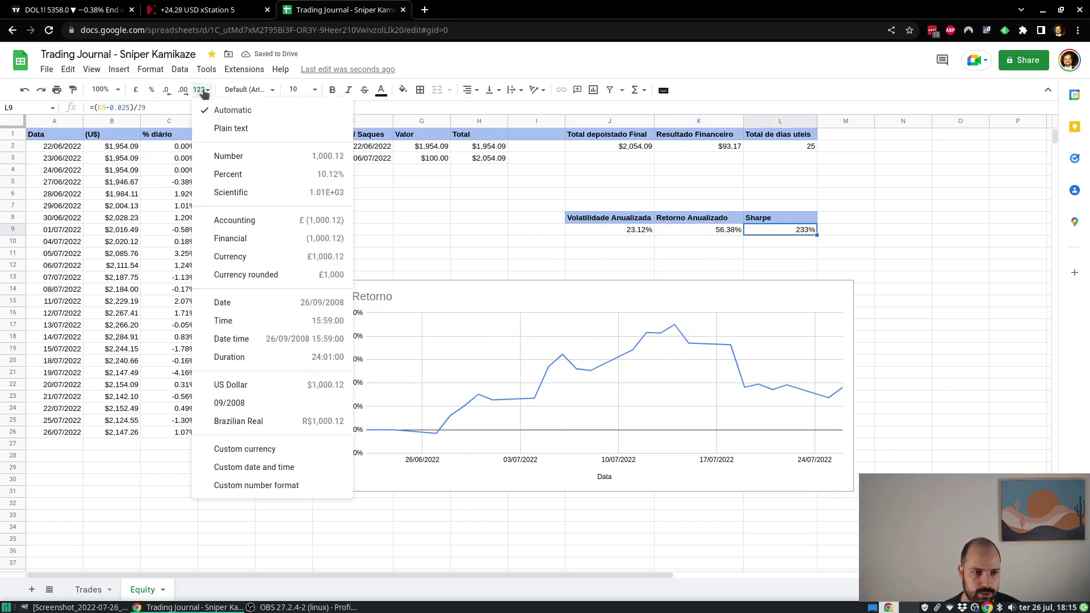
left_click(251, 157)
key("Left")
key("Down")
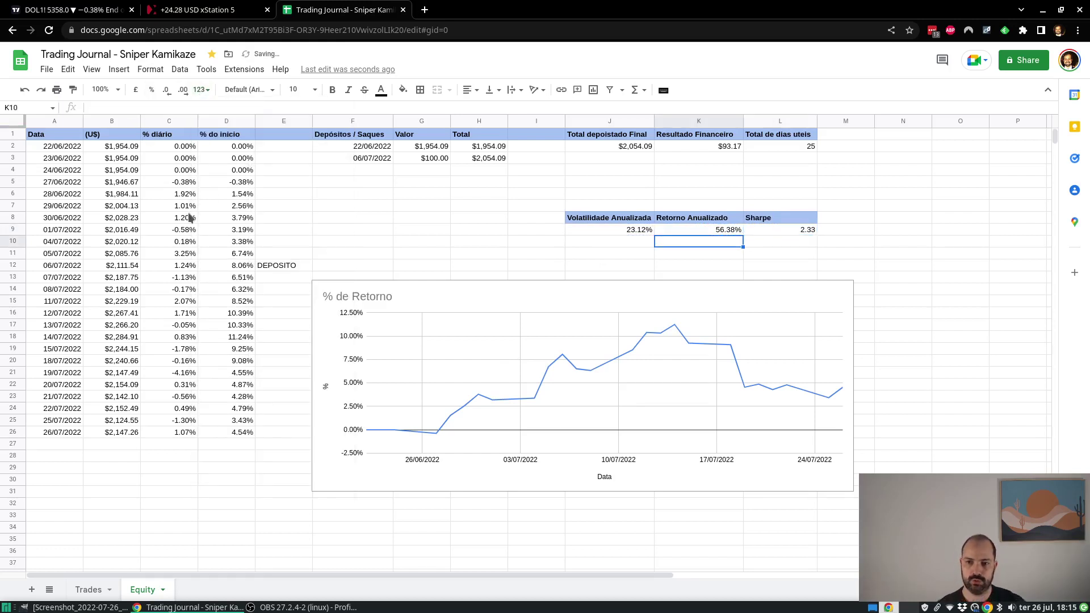
Step: Append two asterisks to the heading in L8 so it reads Sharpe**
key("Right")
key("Left")
key("Up")
key("Down")
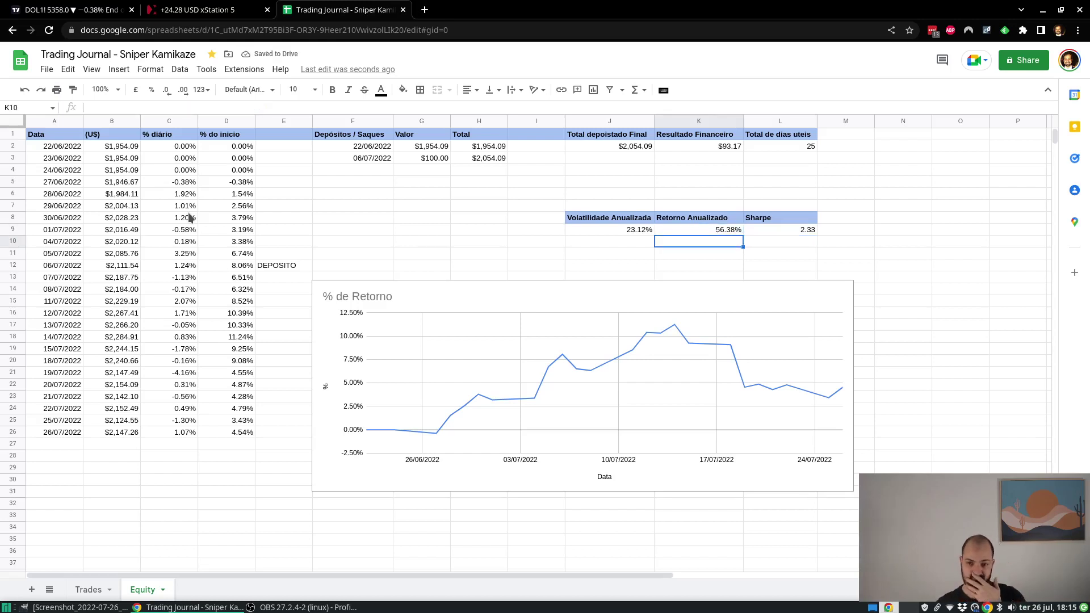
key("Up")
key("Right")
key("Up")
key("Return")
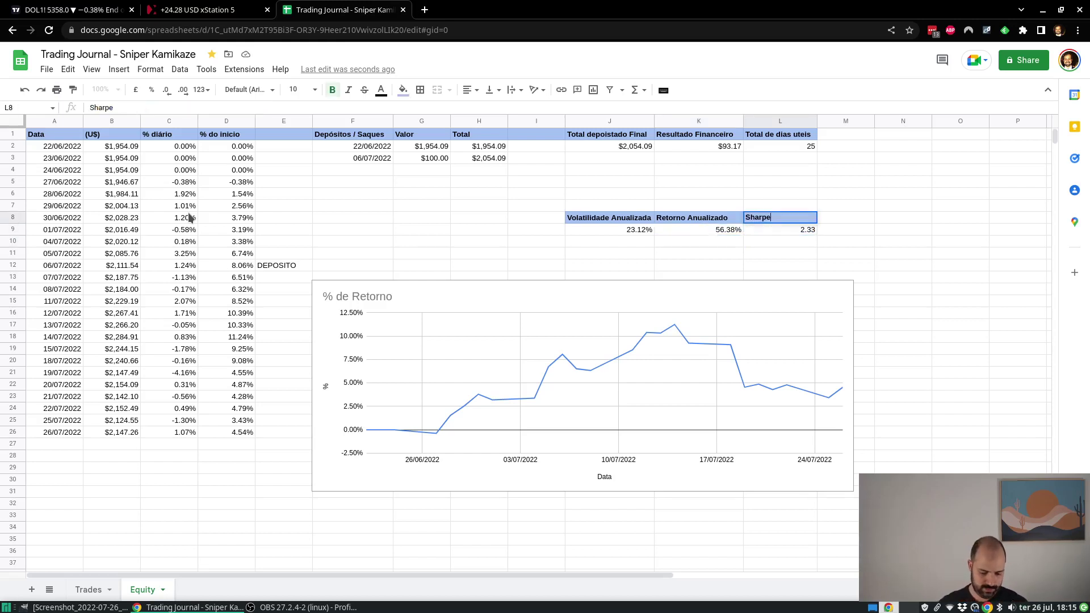
key("Return")
key("Up")
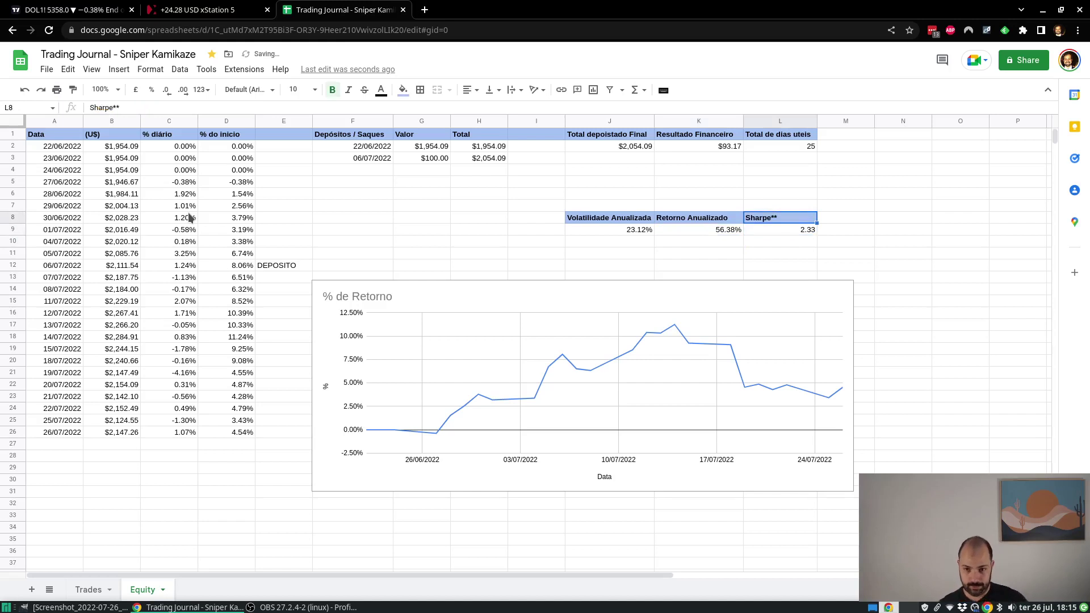
Step: Review the formulas behind Retorno Anualizado in K9, Volatilidade Anualizada in J9 and Sharpe in L9
key("Down")
key("Left")
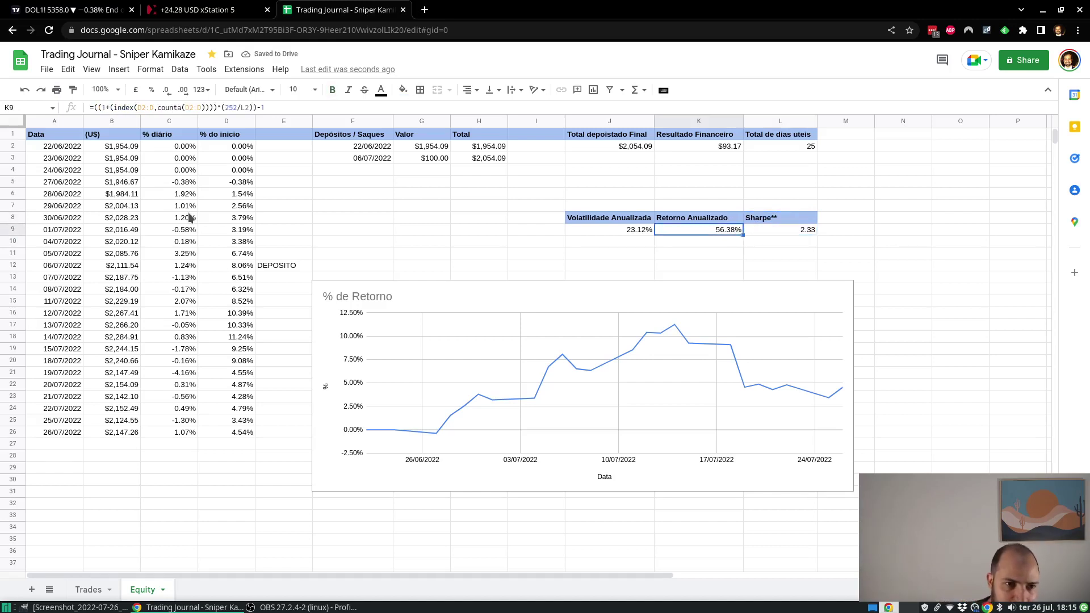
key("Right")
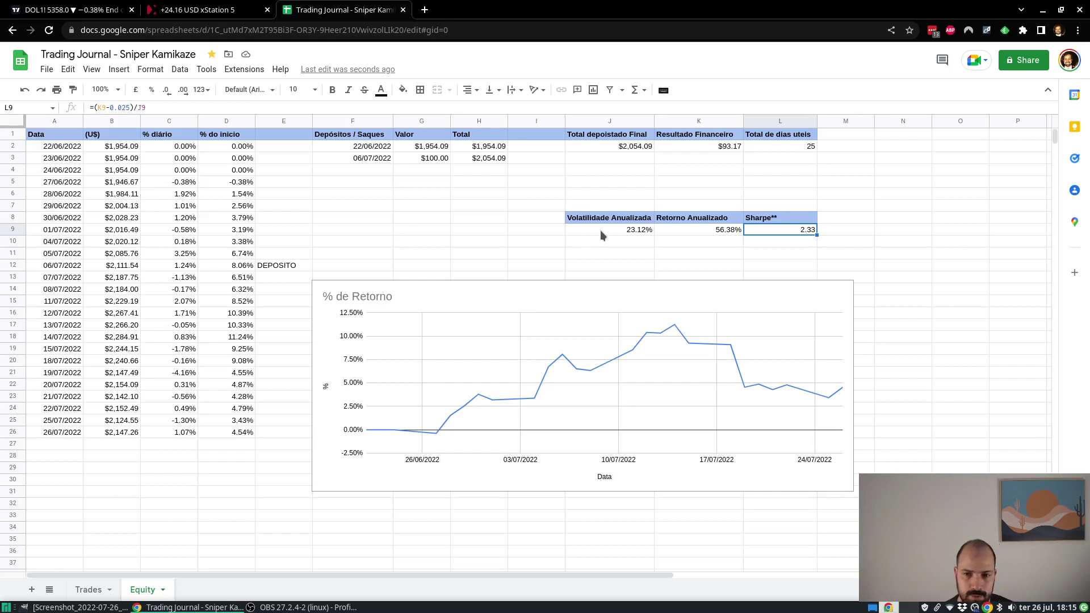
key("Left")
key("Left")
key("Left")
key("Right")
key("Right")
key("Right")
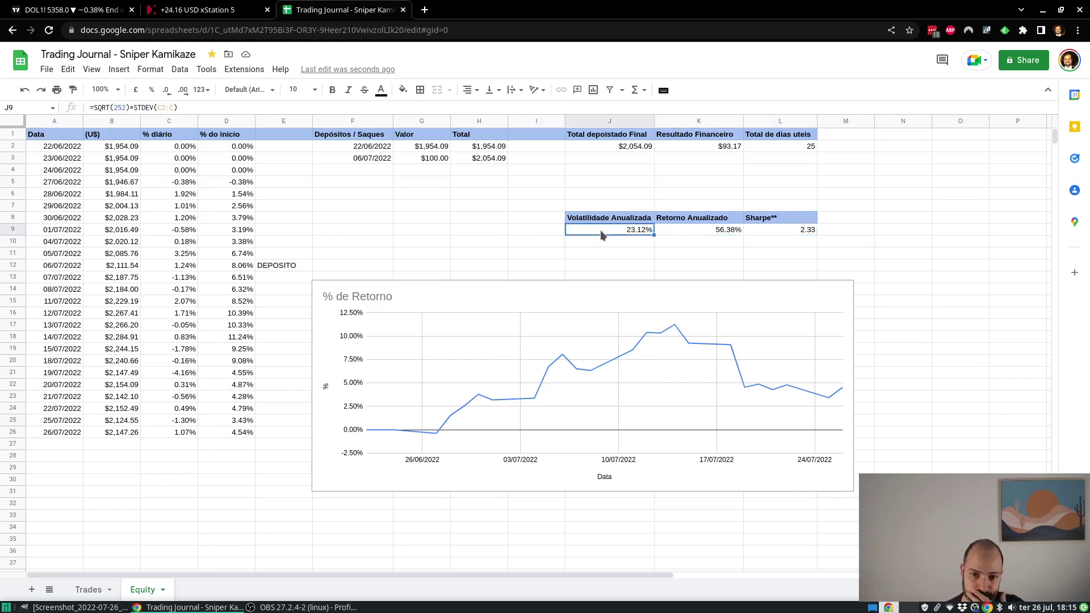
key("Up")
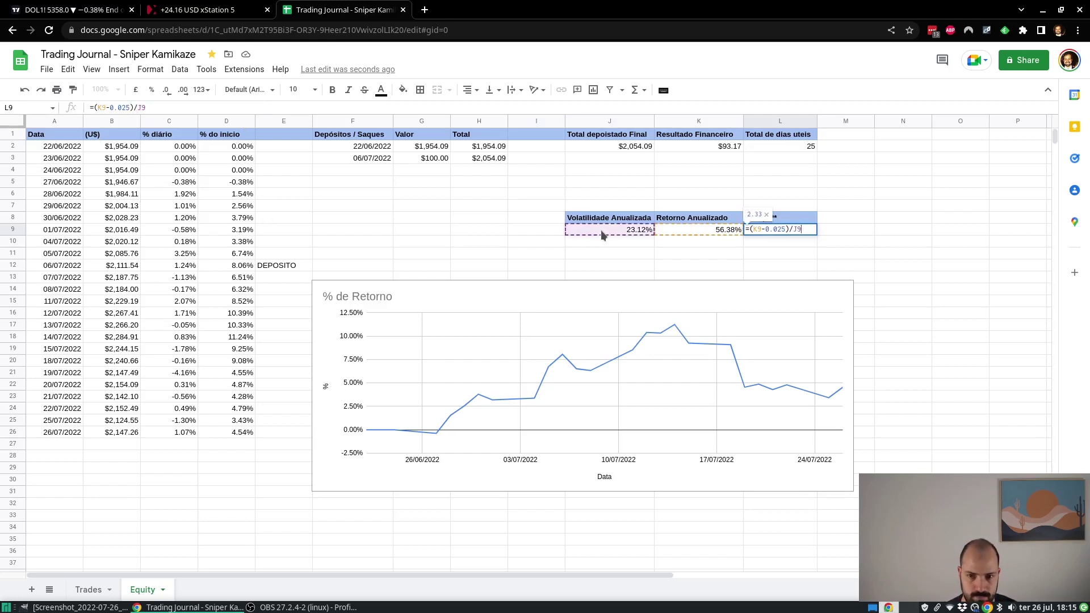
key("Down")
key("Down")
key("Up")
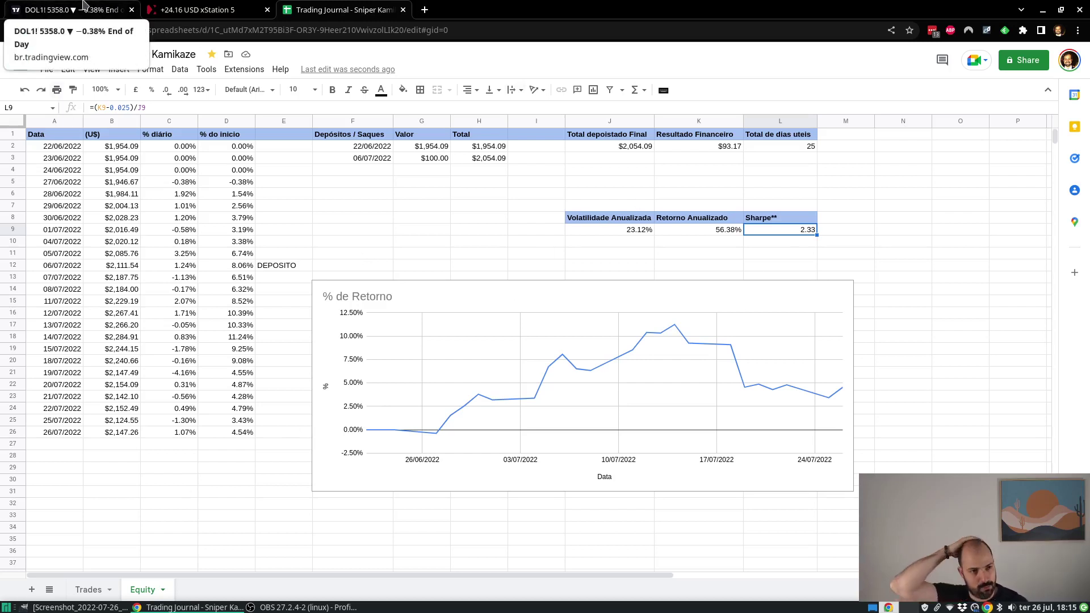
Step: Switch to TradingView and examine the latest daily candles of the US10Y yield chart from the watchlist
left_click(213, 6)
left_click(80, 8)
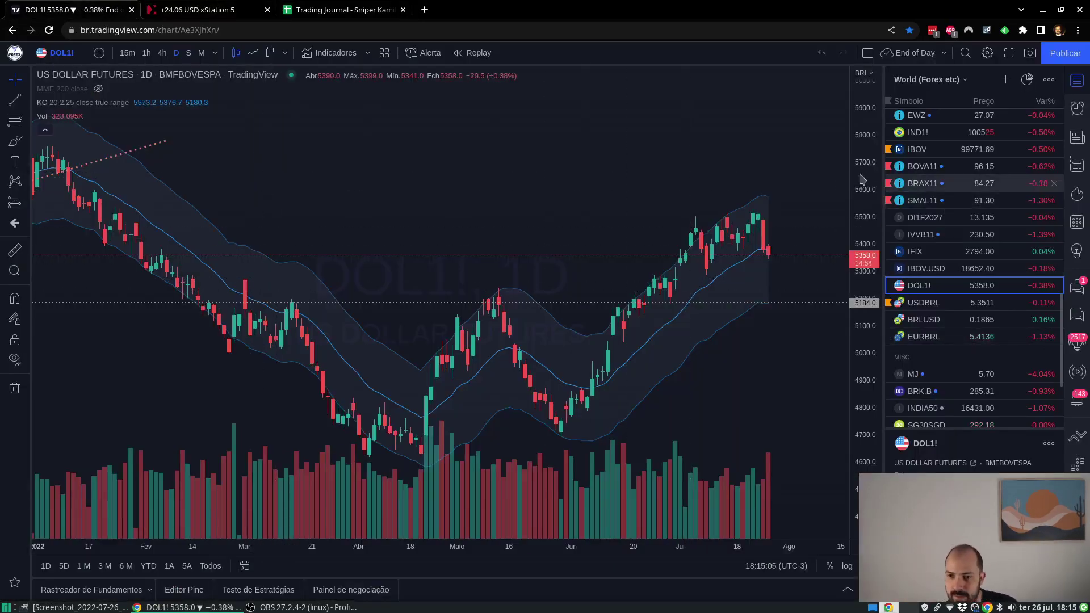
scroll(943, 265, "up", 10)
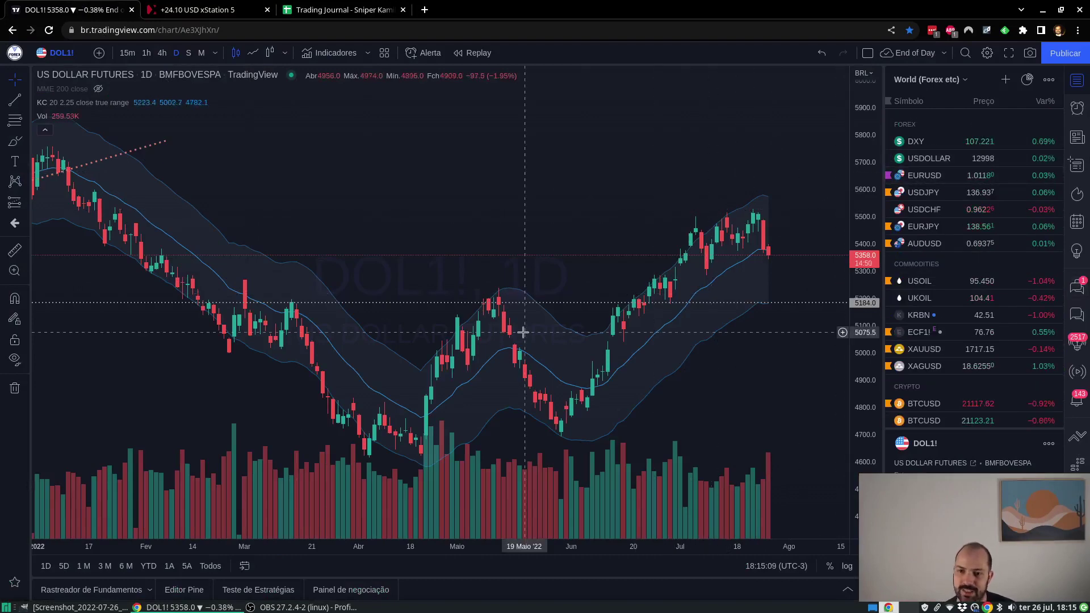
scroll(511, 332, "down", 2)
scroll(943, 276, "down", 8)
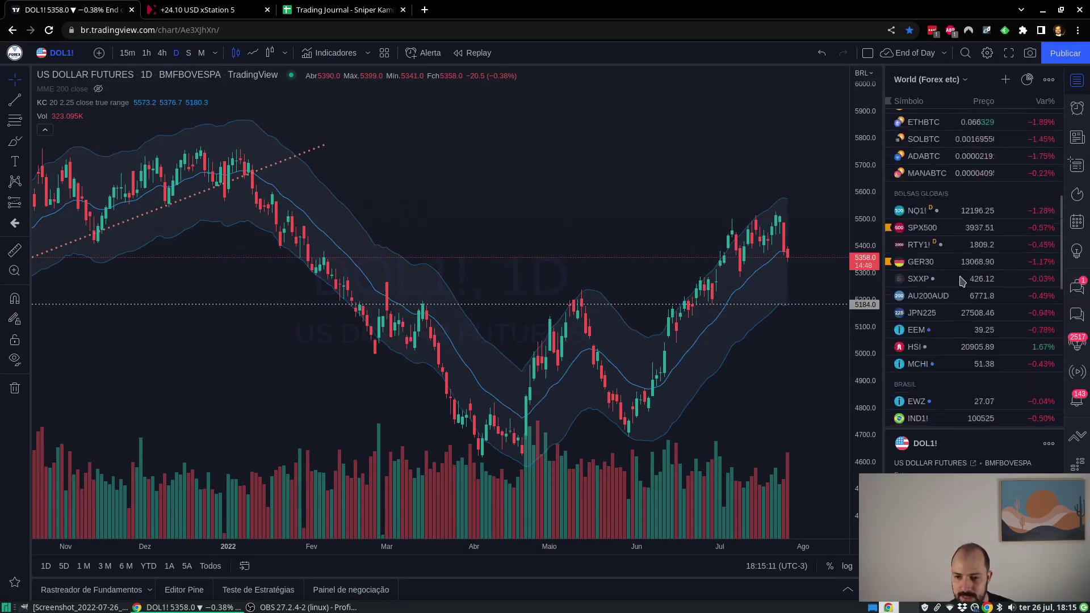
scroll(942, 277, "down", 3)
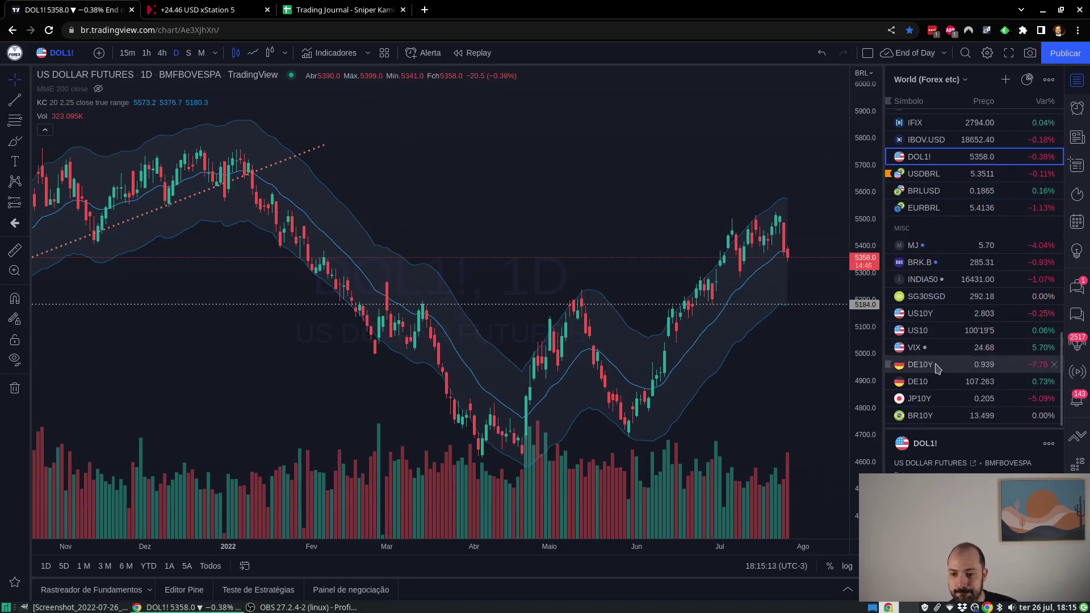
left_click(952, 316)
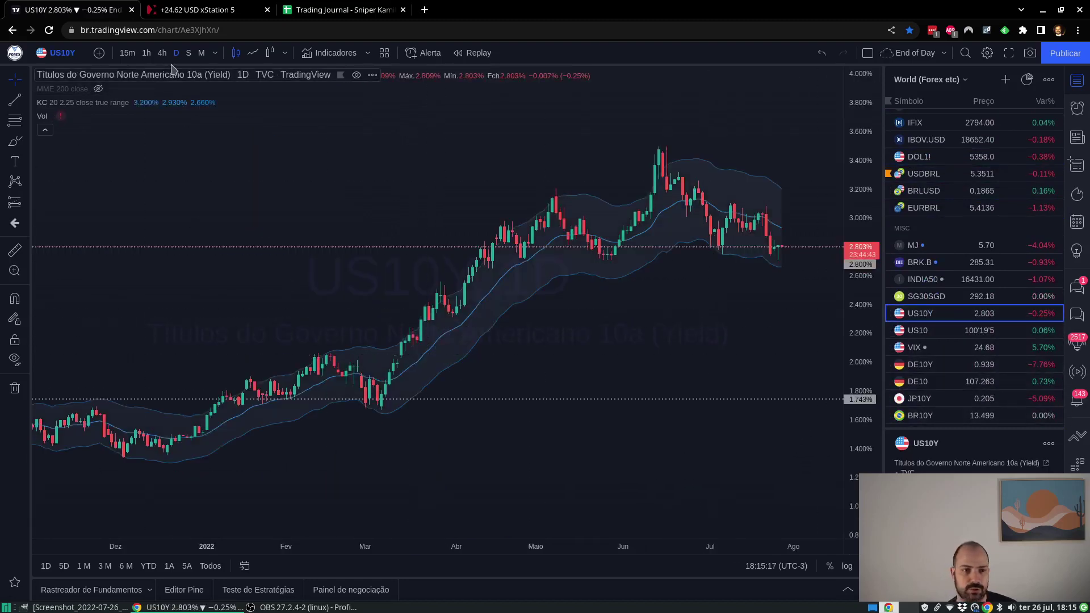
scroll(273, 283, "up", 2)
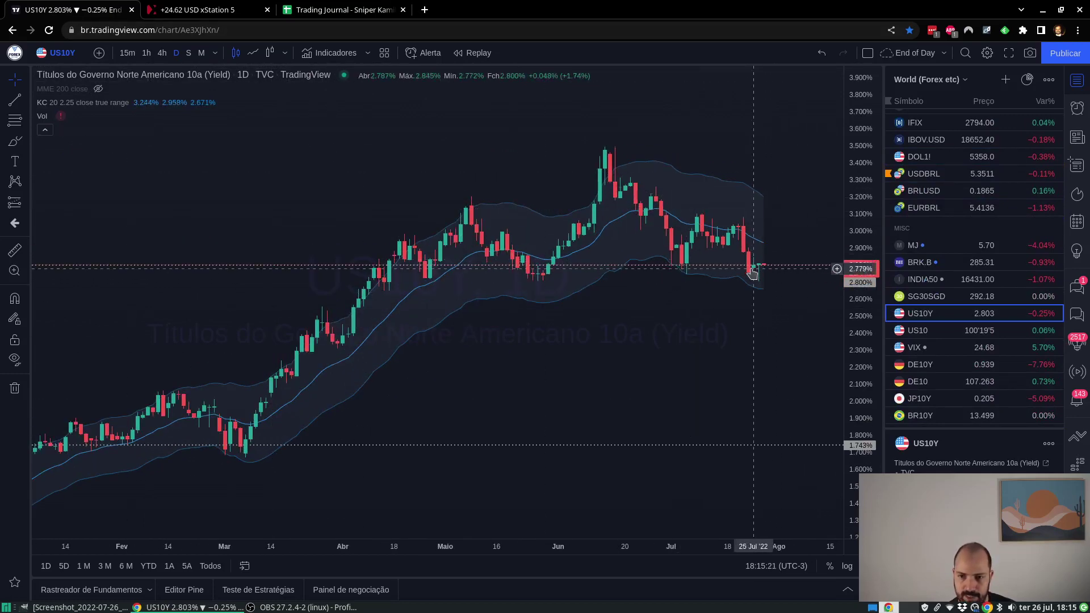
scroll(719, 291, "up", 1)
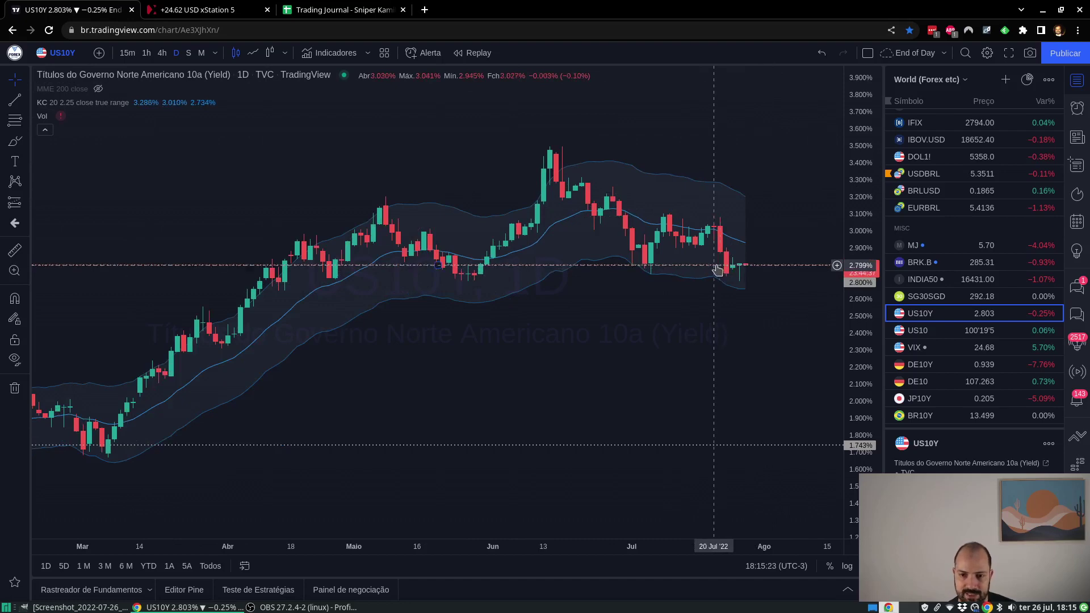
Step: Switch to xStation 5 and view tomorrow's high-impact events in the economic calendar
left_click(218, 7)
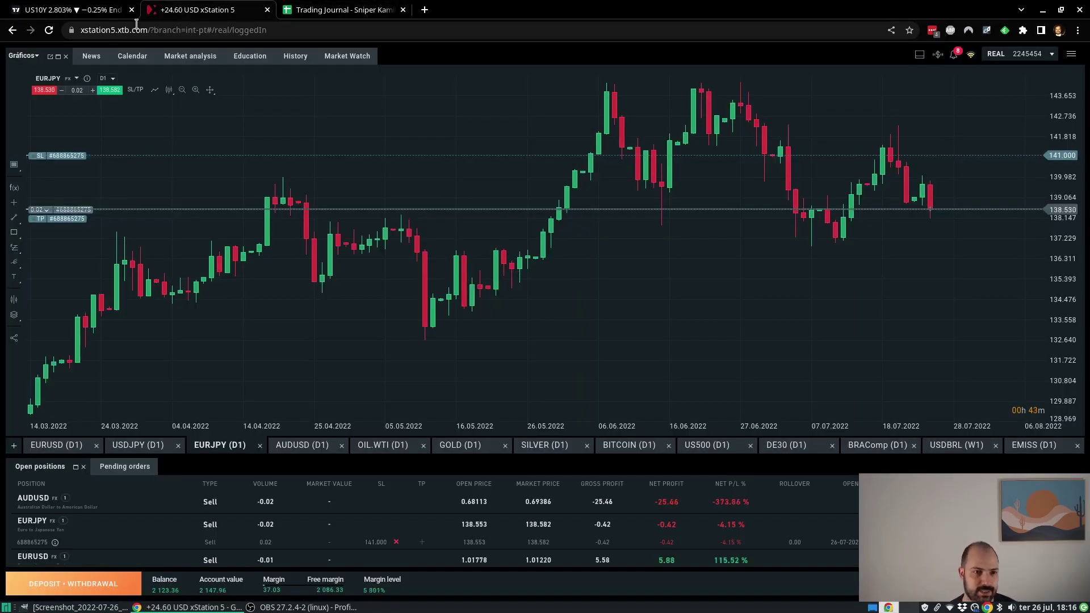
left_click(129, 59)
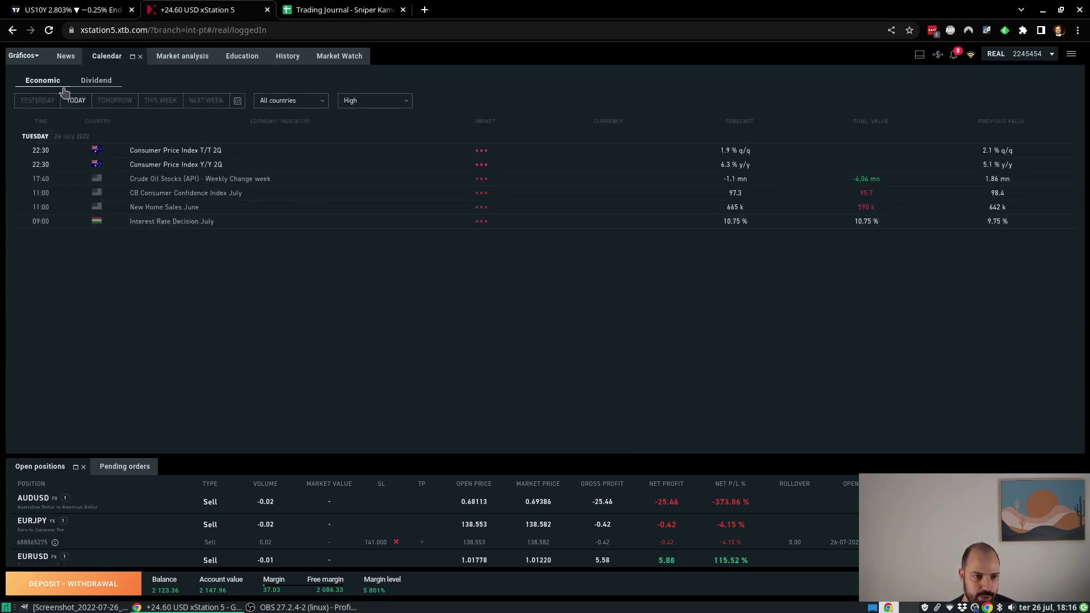
left_click(105, 100)
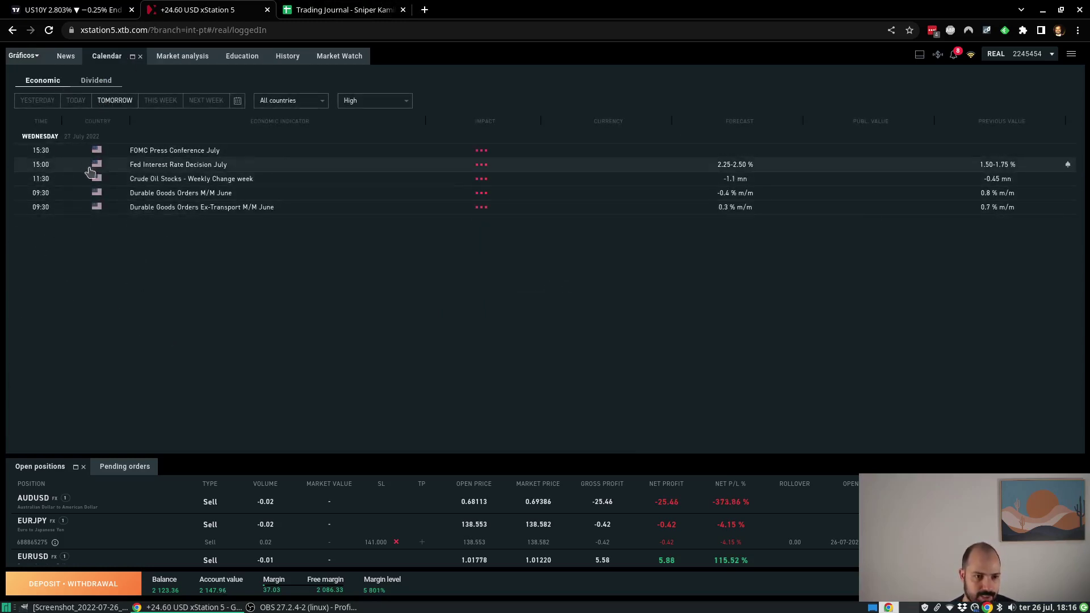